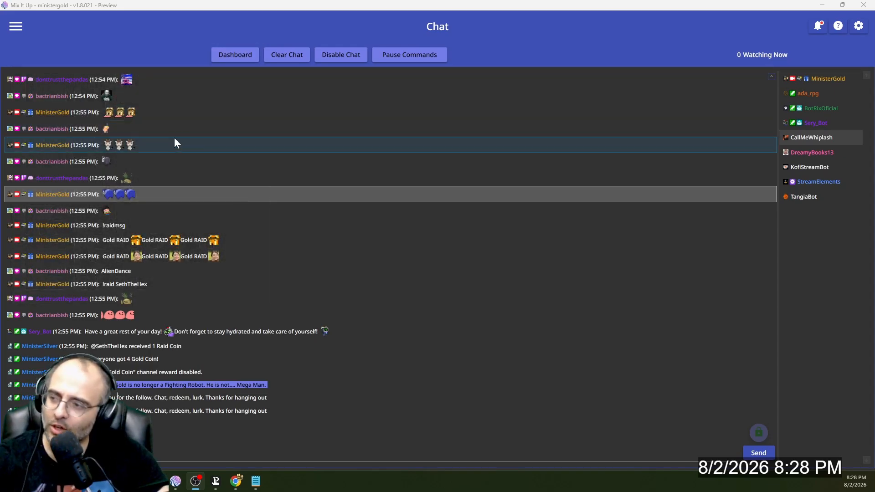
- View the application version information on the About page and return to the Chat page
click(16, 26)
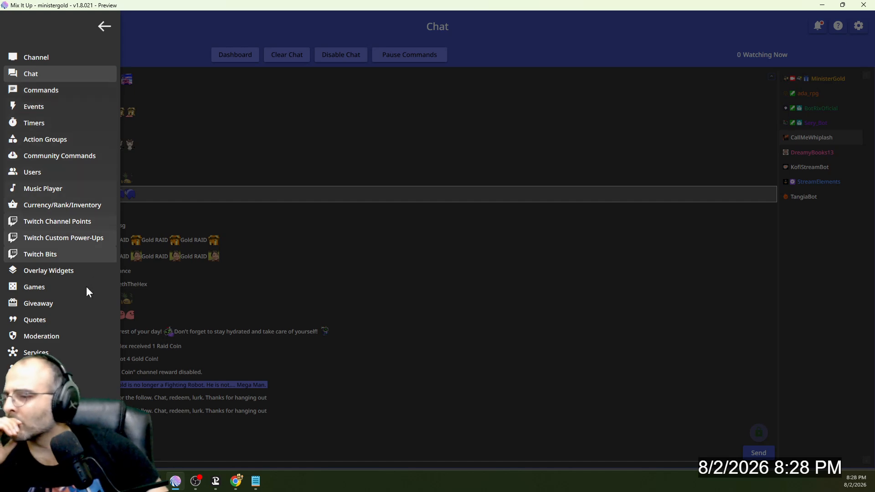
click(60, 402)
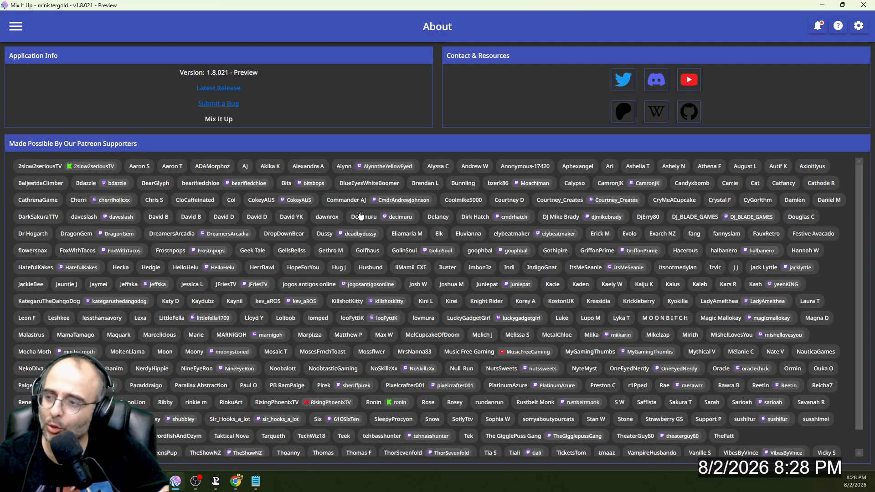
click(14, 28)
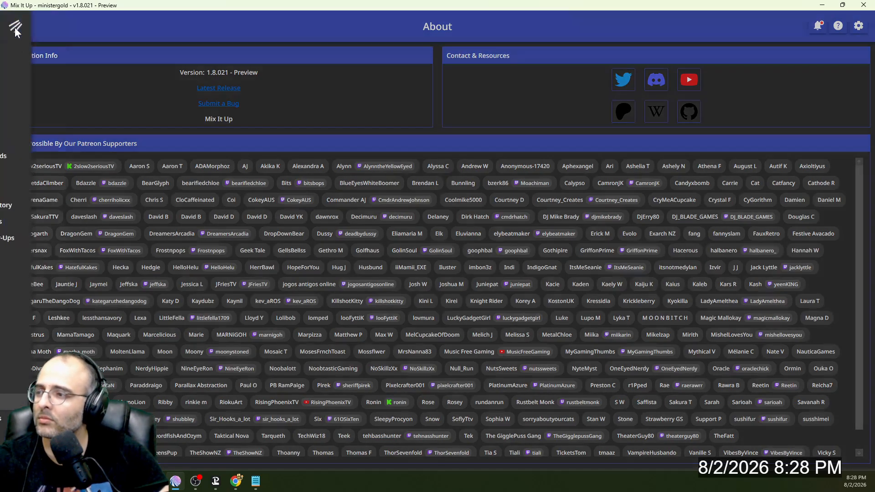
click(43, 66)
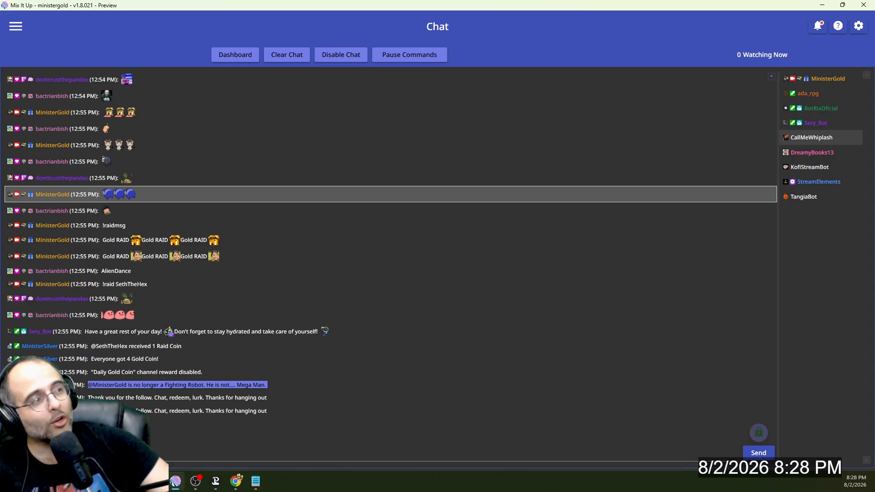
- Bring the Stream Chat window into view and request a song by name with "!sr Hades OST Asphodel"
key(alt+Tab)
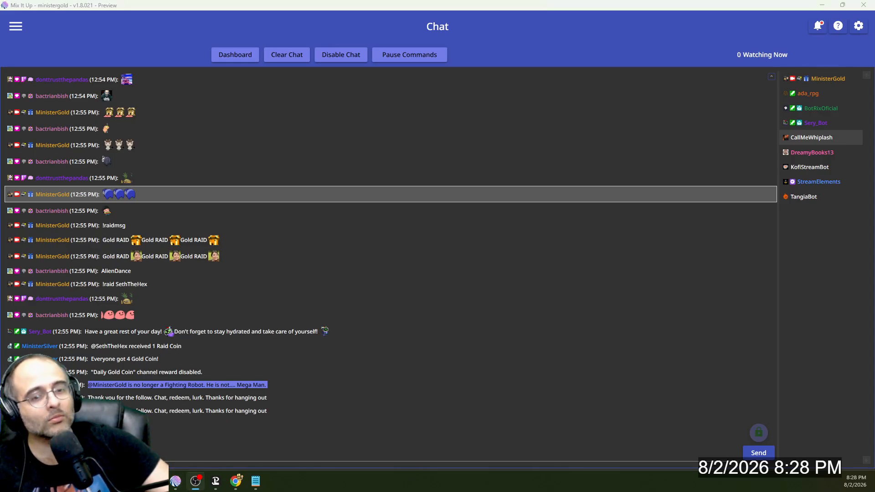
drag(874, 63, 657, 63)
drag(542, 56, 574, 24)
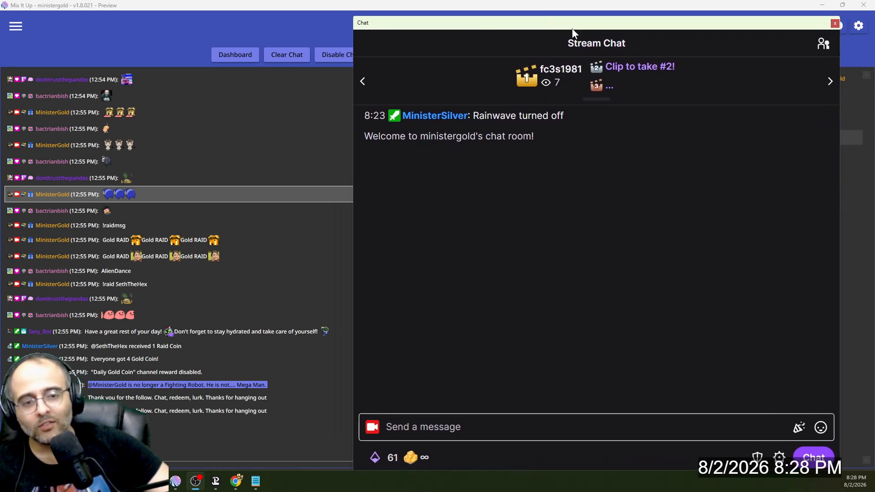
click(558, 430)
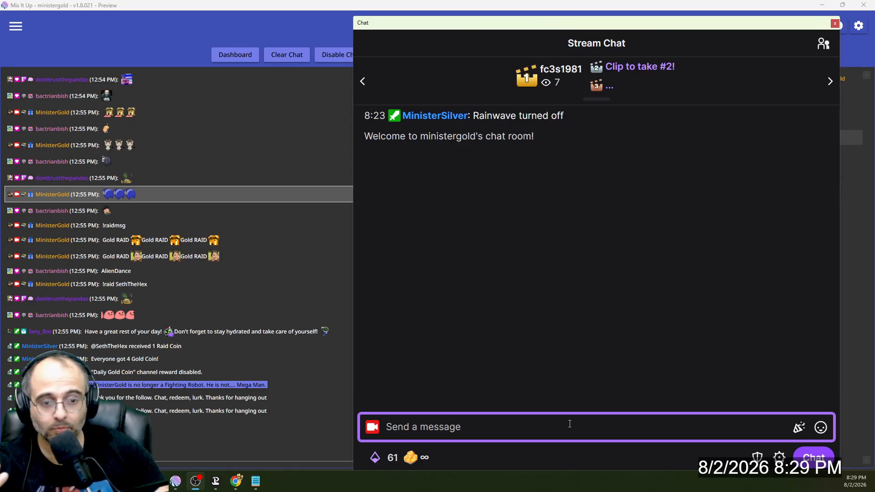
text(!sr Hades OST Asphodel)
key(Return)
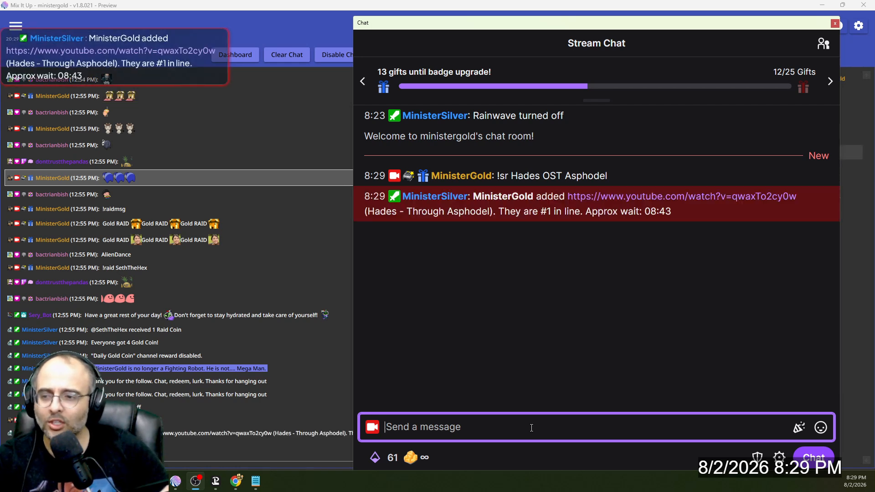
- Compare the requested title with the bot's reply and view the YouTube video it links to, returning to the stream chat
mouse_move(586, 197)
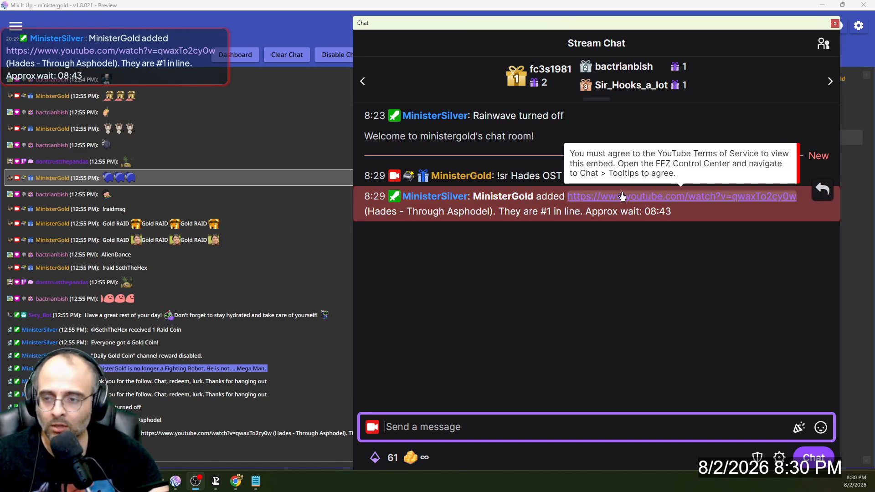
drag(511, 176, 608, 176)
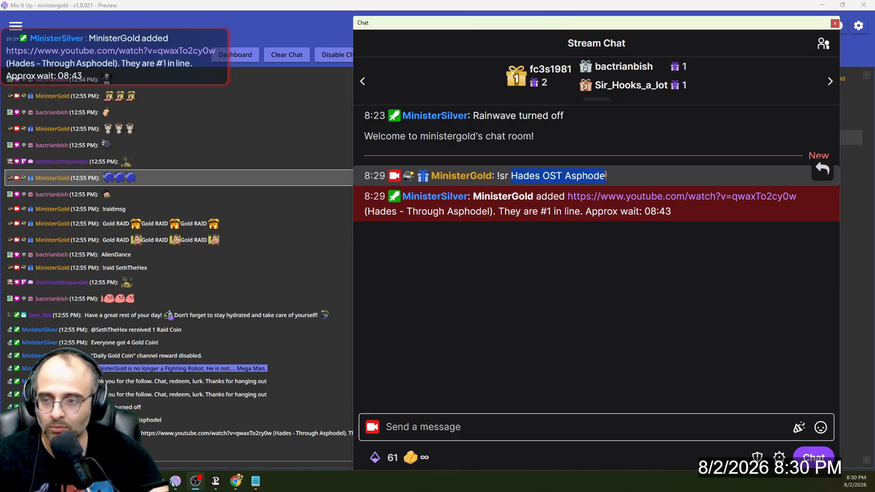
click(755, 202)
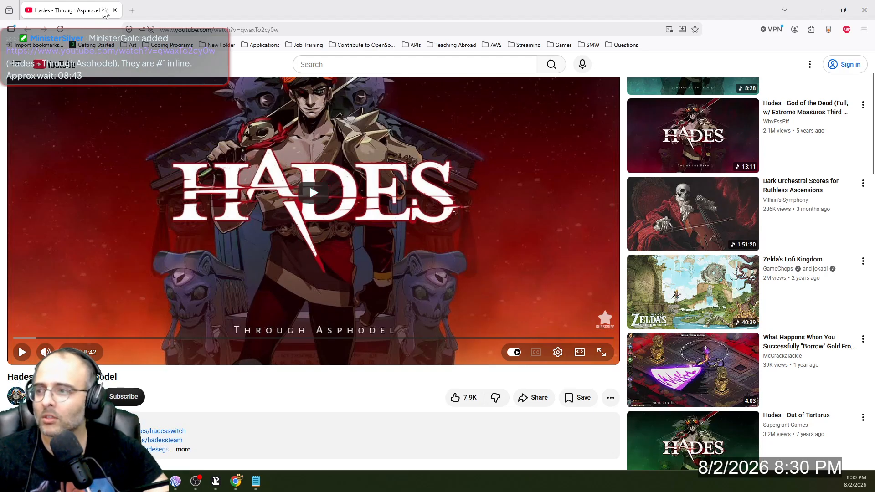
key(alt+Tab)
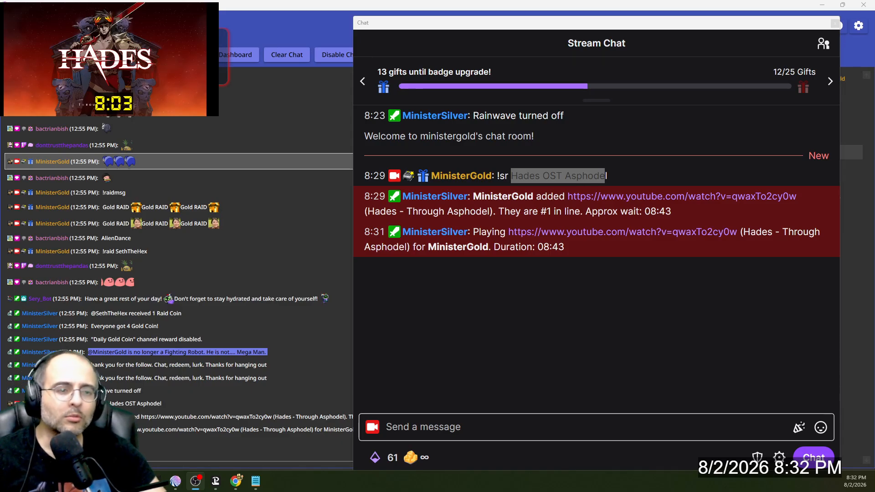
- Switch to Chrome and open the My Mix playlist from the recommendations beside the Hades - Through Asphodel video
key(alt+Tab)
scroll(773, 303, down, 3)
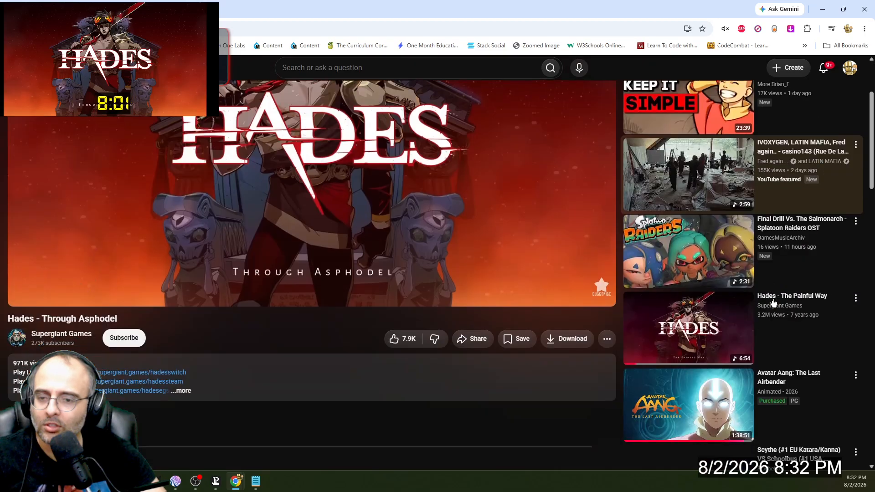
scroll(844, 337, down, 9)
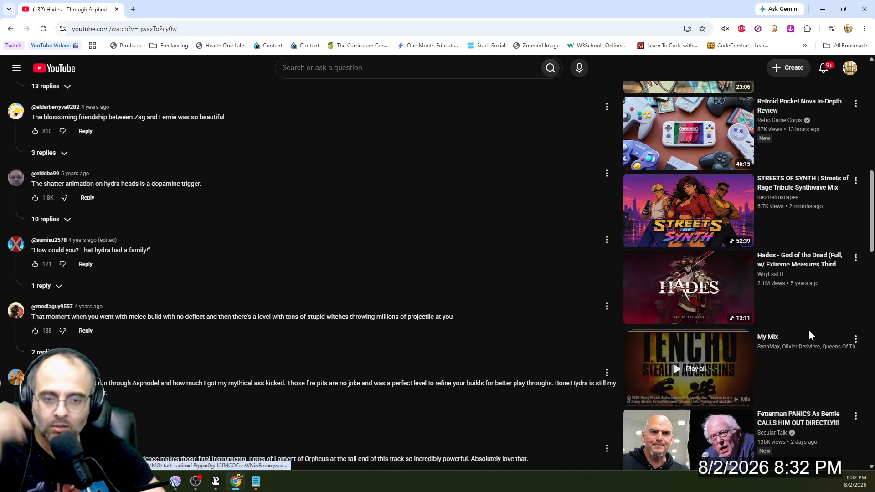
click(761, 343)
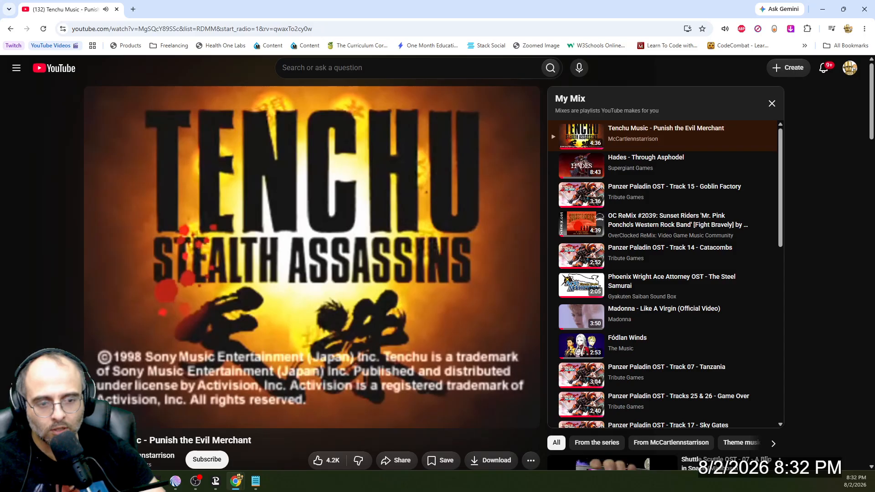
- Copy the link of "Tenchu Music - Punish the Evil Merchant" from the My Mix playlist
key(alt+Tab)
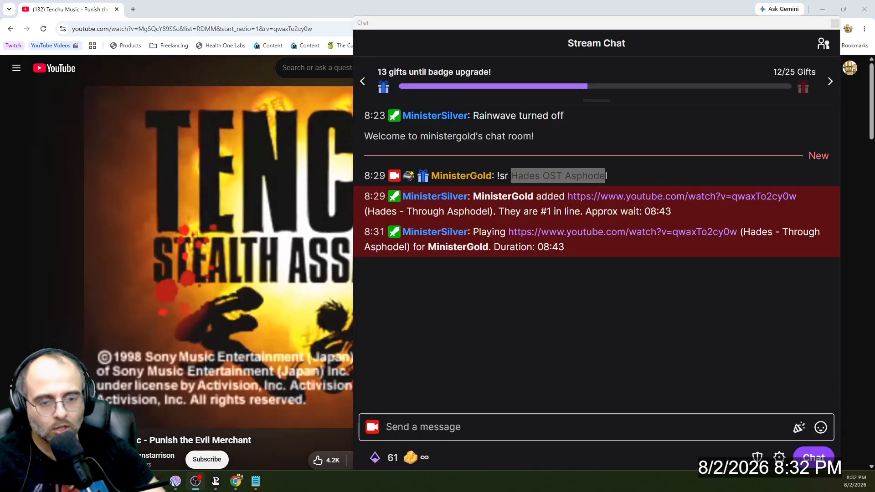
mouse_move(344, 293)
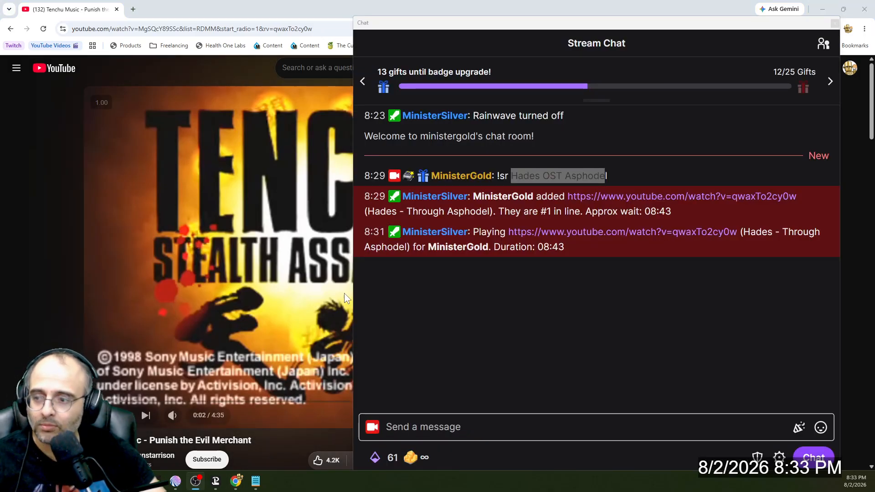
key(alt+Tab)
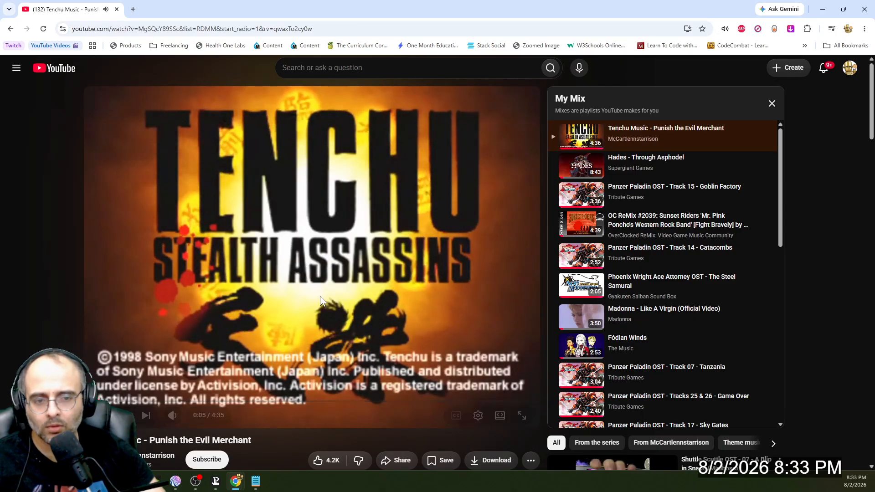
right_click(675, 132)
click(737, 210)
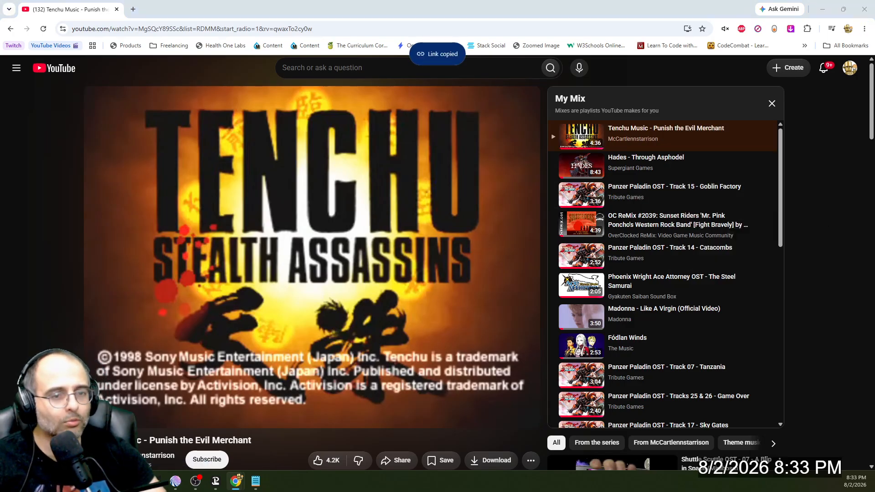
- Switch to the Stream Chat window and request the copied YouTube track with "!sr" followed by its link
key(alt+Tab)
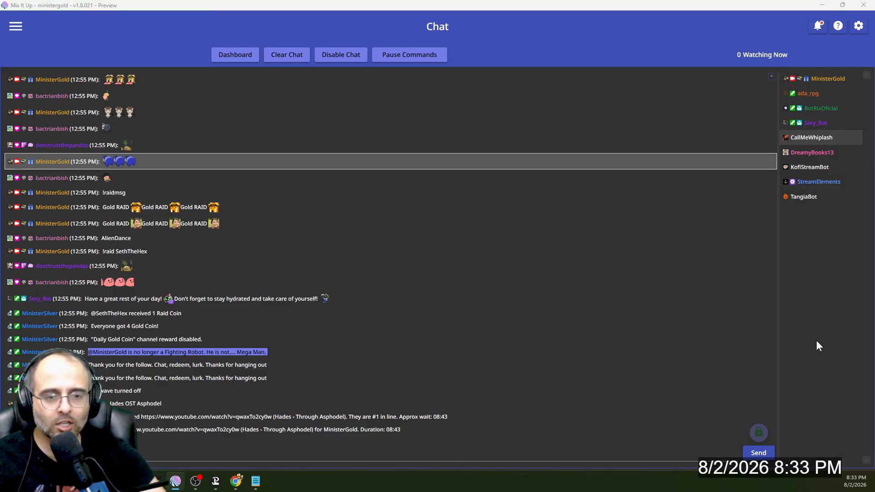
key(alt+Tab)
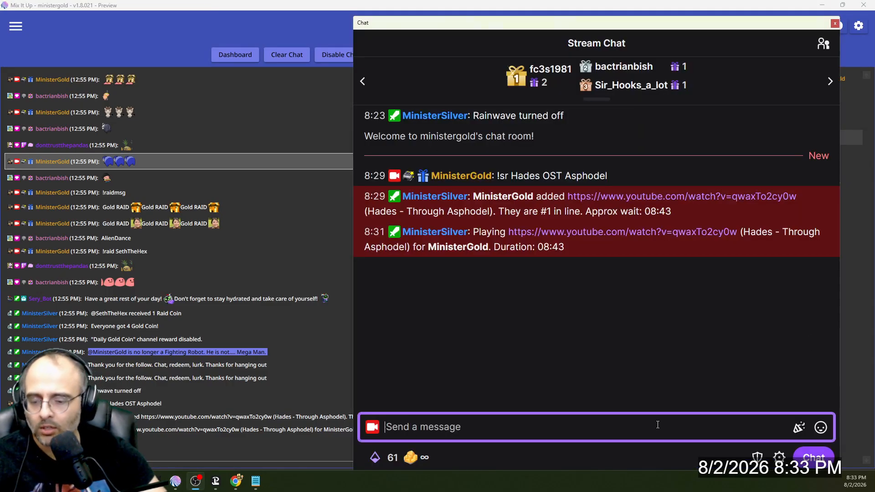
text(!sr)
key(ctrl+v)
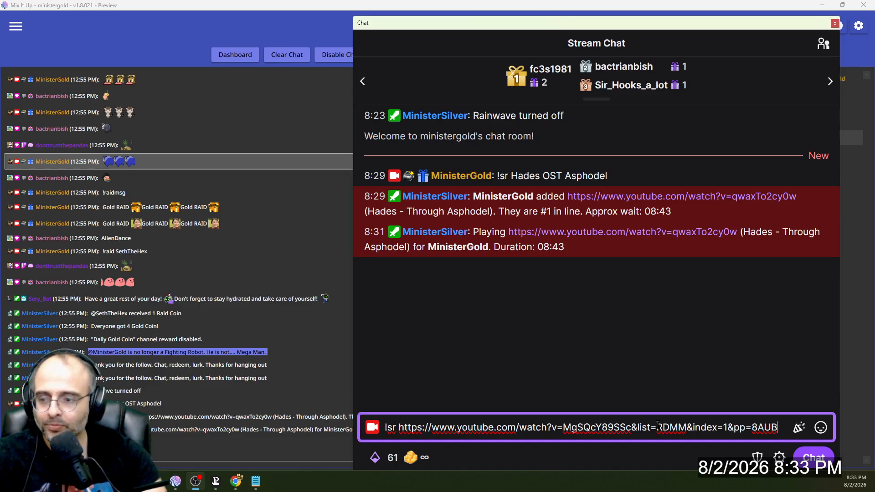
key(Return)
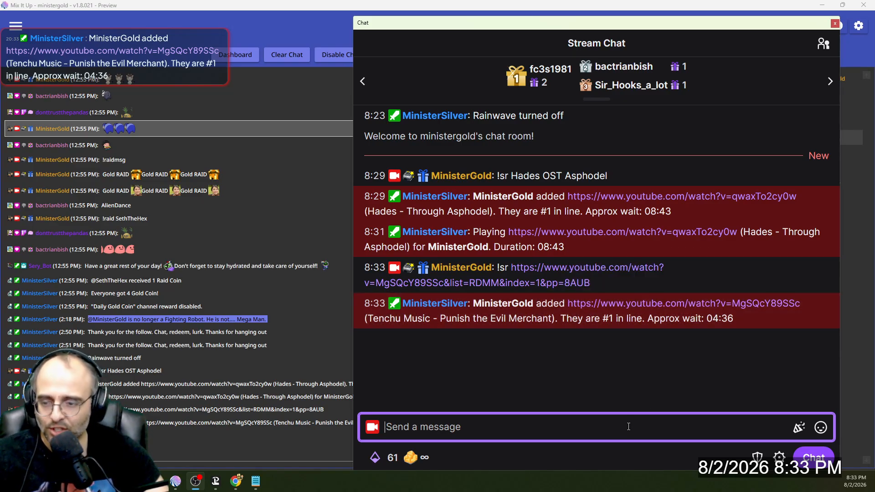
key(ctrl+v)
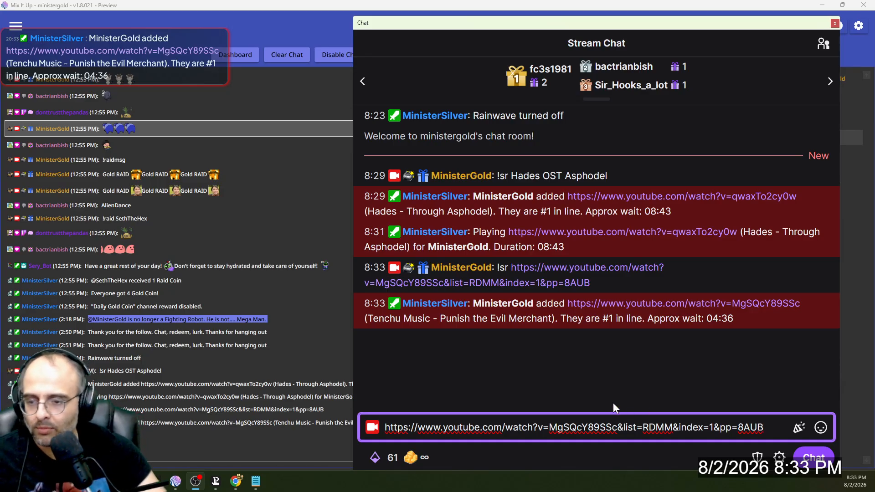
double_click(588, 424)
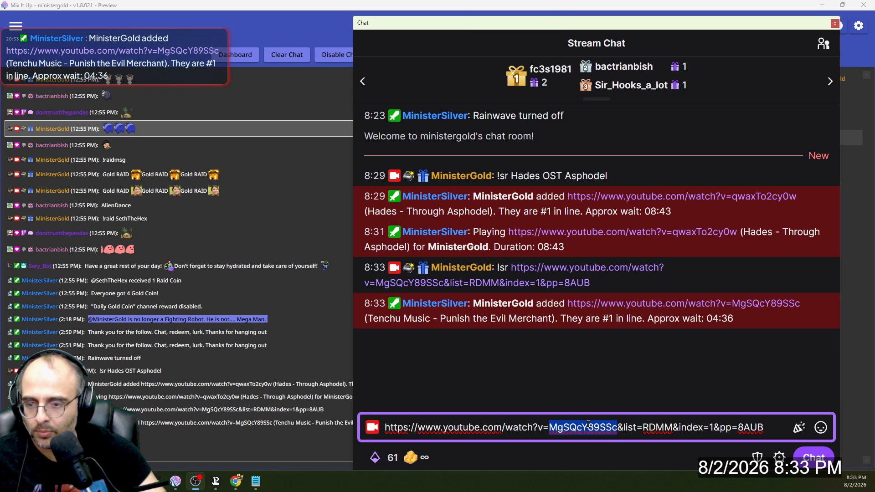
click(588, 426)
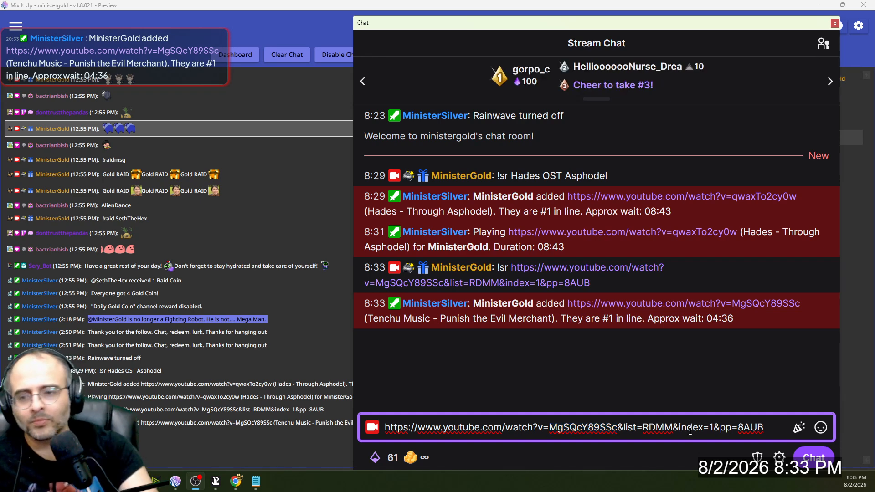
key(Return)
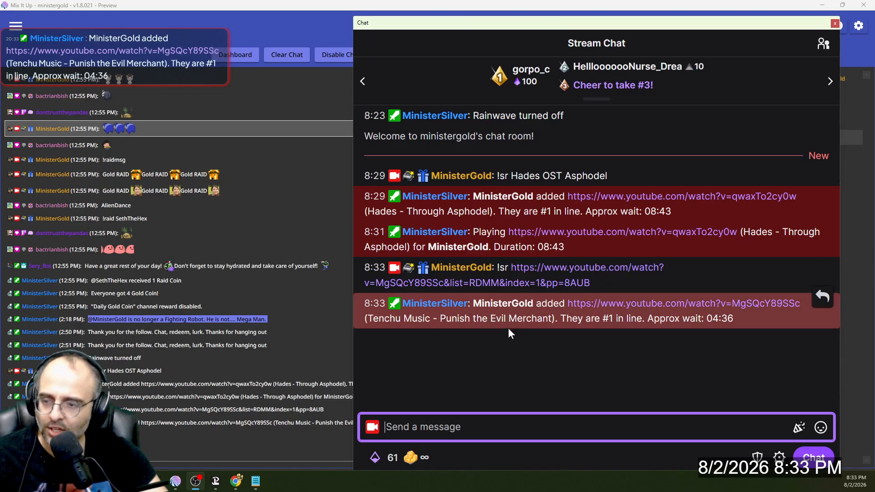
click(300, 339)
click(236, 481)
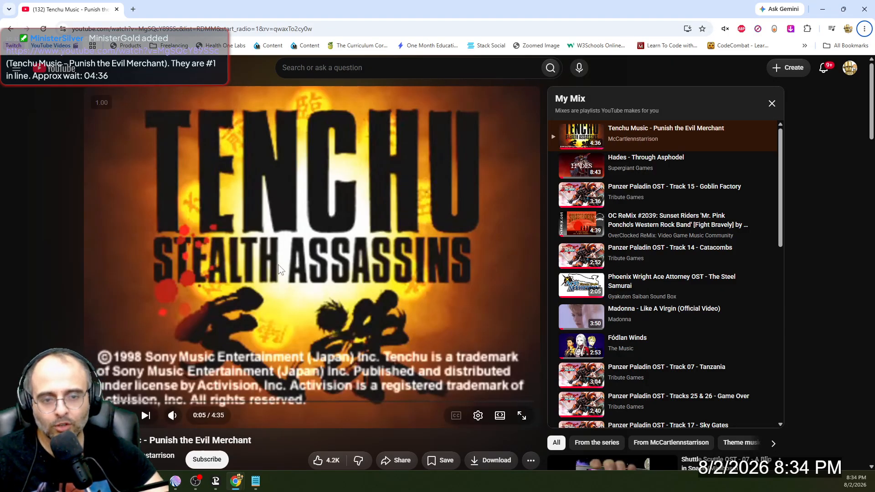
key(alt+Tab)
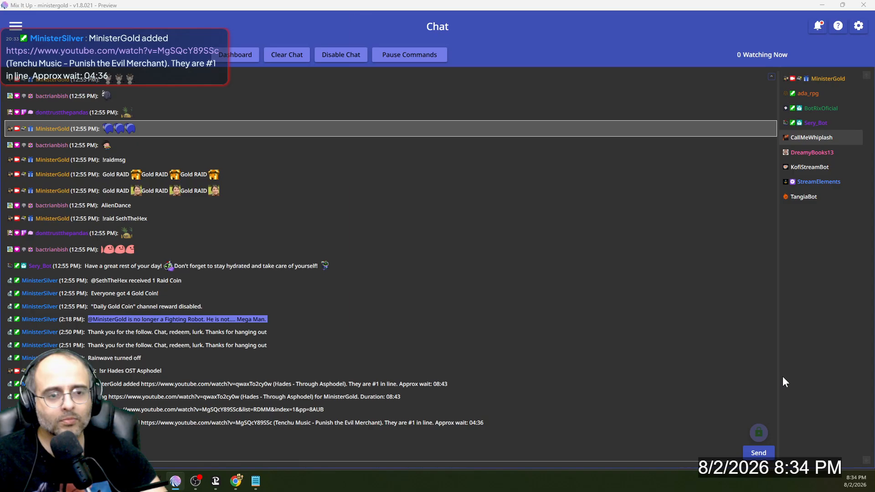
key(alt+Tab)
- Set the song request limit per user to 2 by sending "!songlimit 2" in the stream chat
click(650, 426)
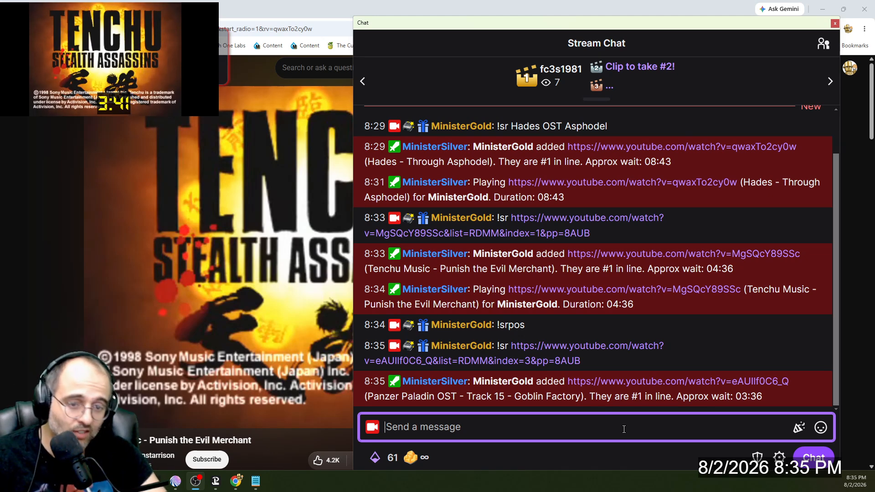
text(!songlimit )
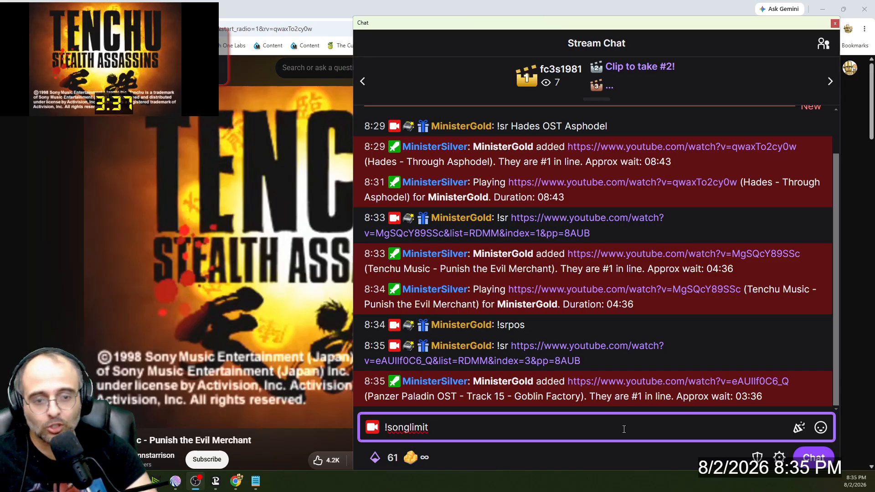
text(3)
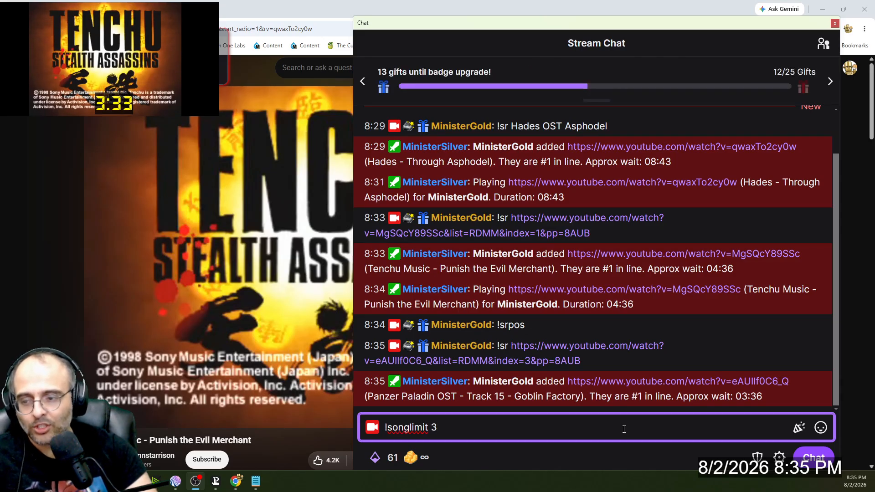
key(BackSpace)
text(2)
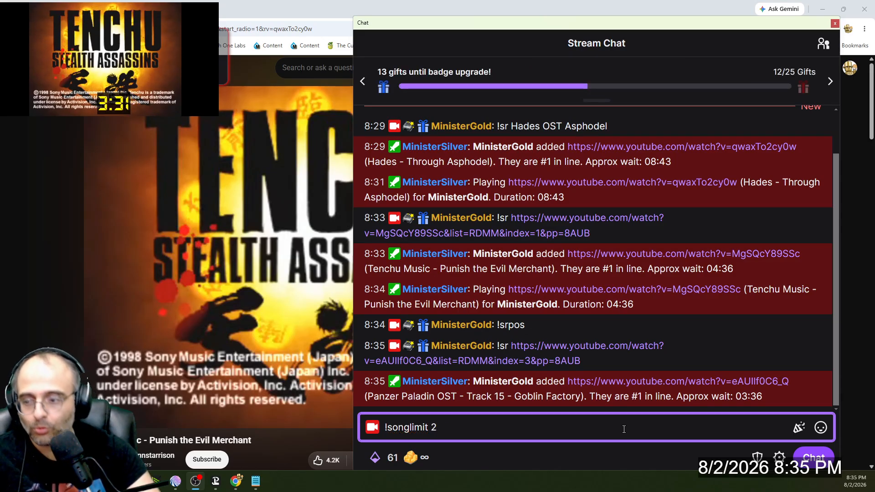
key(Return)
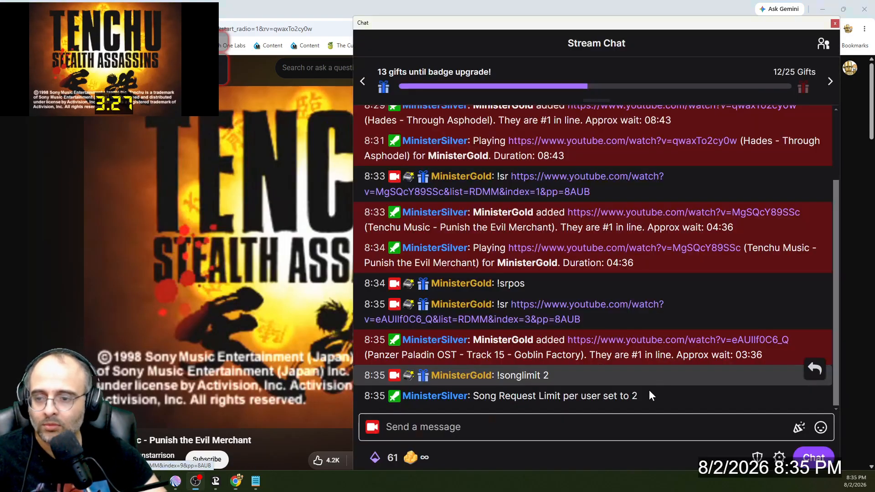
- Request the copied "Panzer Paladin OST - Track 15 - Goblin Factory" link again with "!sr" and query the queue positions with "!srpos"
click(621, 424)
text(!sr)
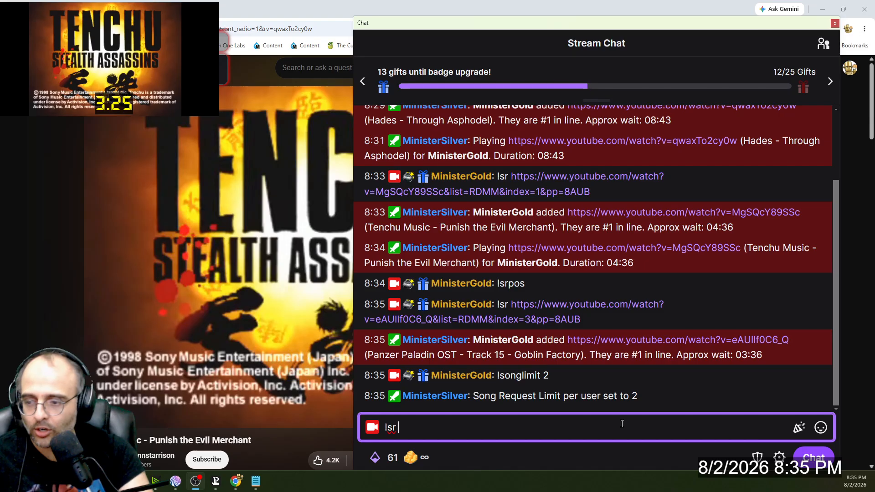
key(ctrl+v)
key(Return)
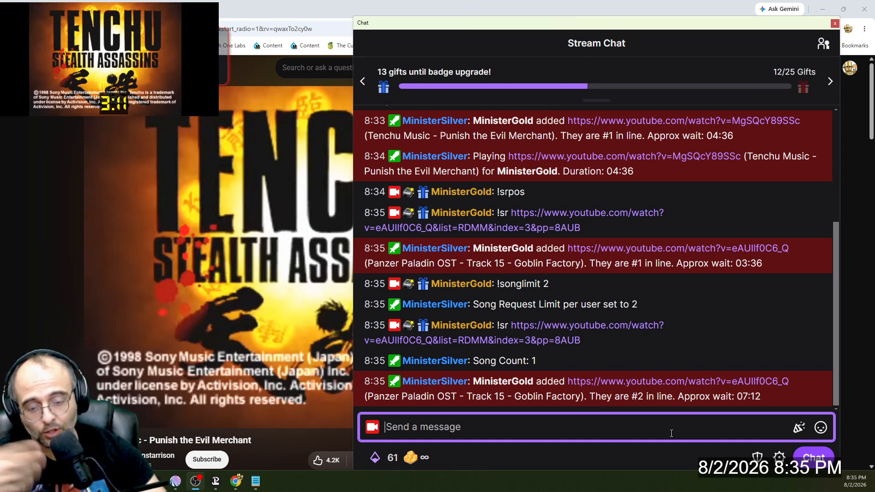
text(!srpos)
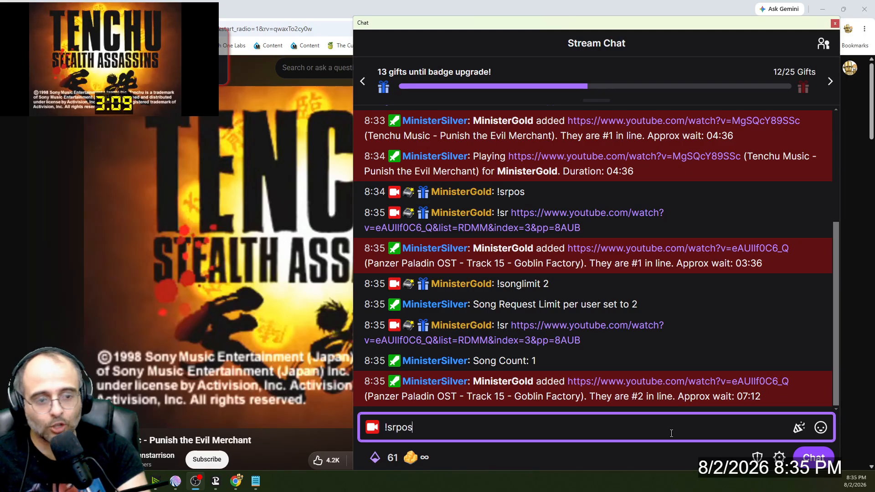
key(Return)
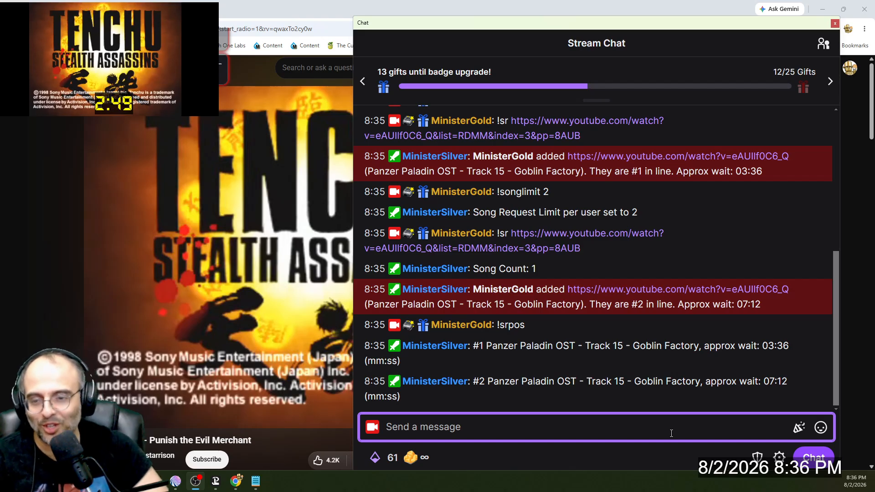
key(alt+Tab)
key(alt+Tab)
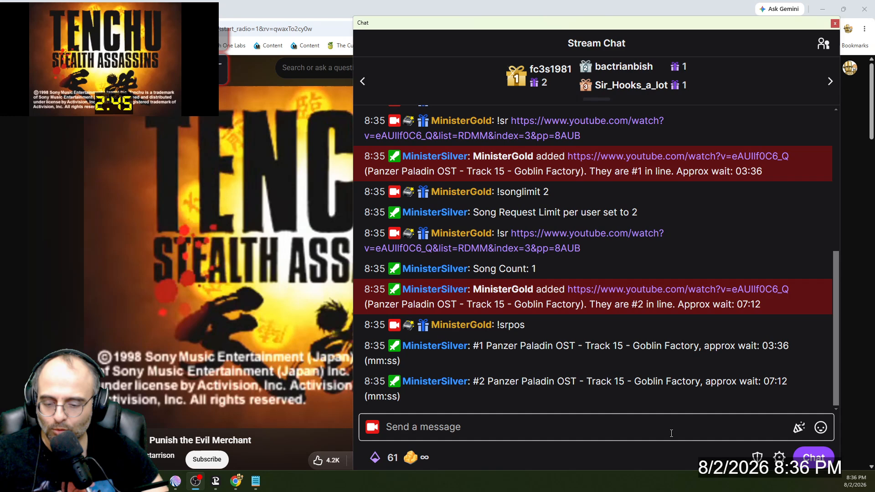
click(685, 425)
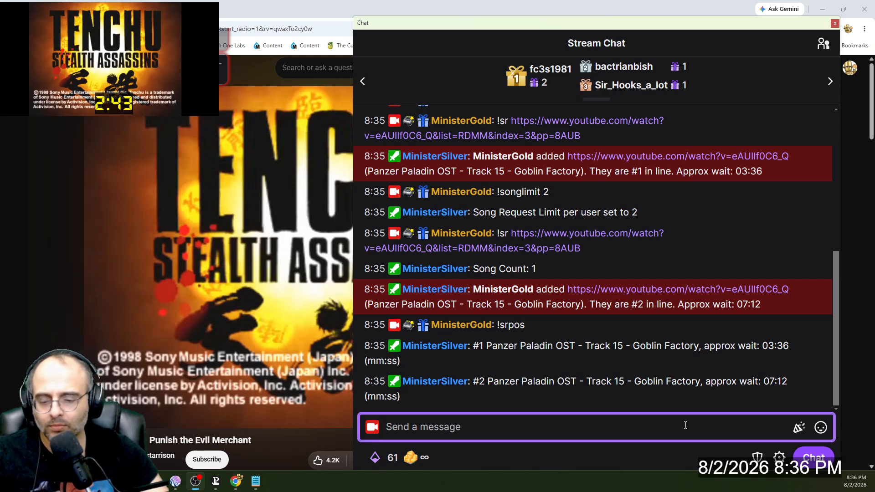
key(alt+Tab)
key(alt+Tab)
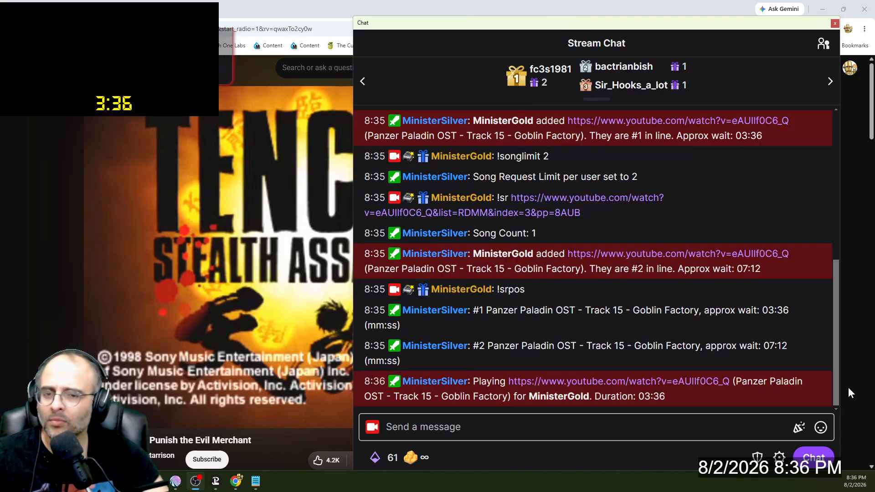
click(733, 431)
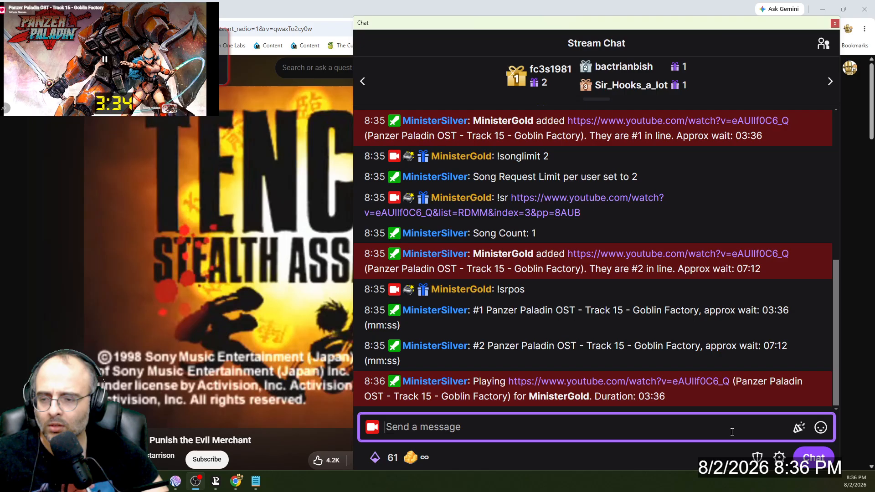
- Switch to Chrome and copy the link of "OC ReMix #2039: Sunset Riders" from the My Mix playlist
key(alt+Tab)
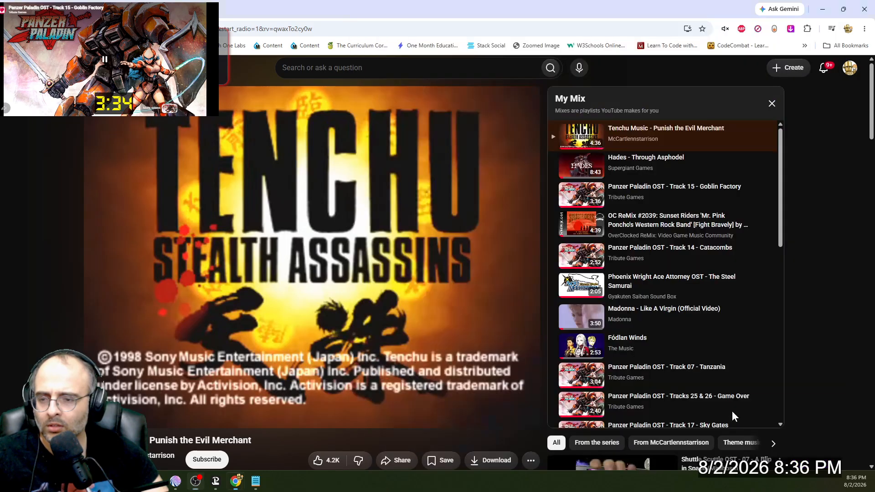
right_click(648, 218)
click(699, 303)
- Return to the Stream Chat, request the copied Sunset Riders track with "!sr" and its link, and query the queue positions with "!srpos"
key(alt+Tab)
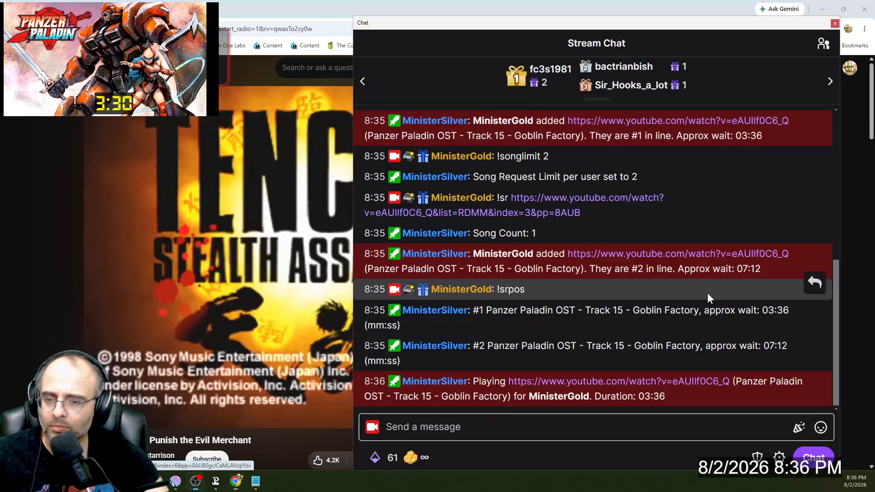
text(!sr)
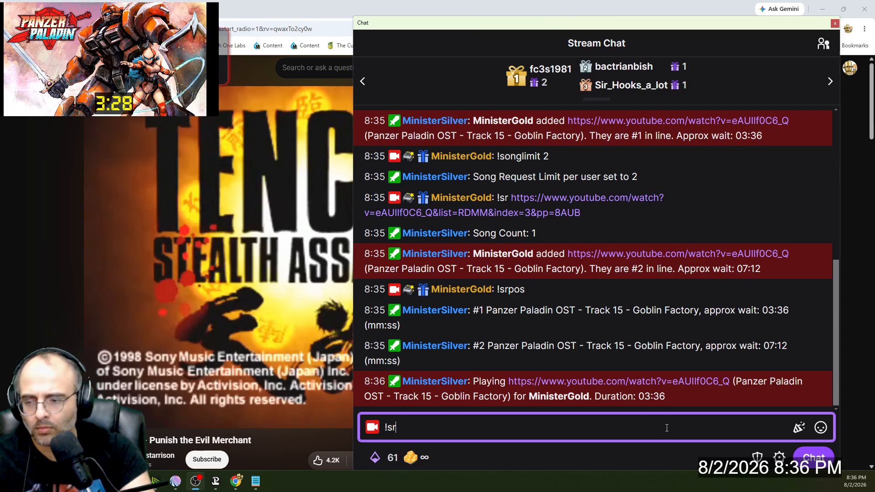
key(ctrl+v)
key(Return)
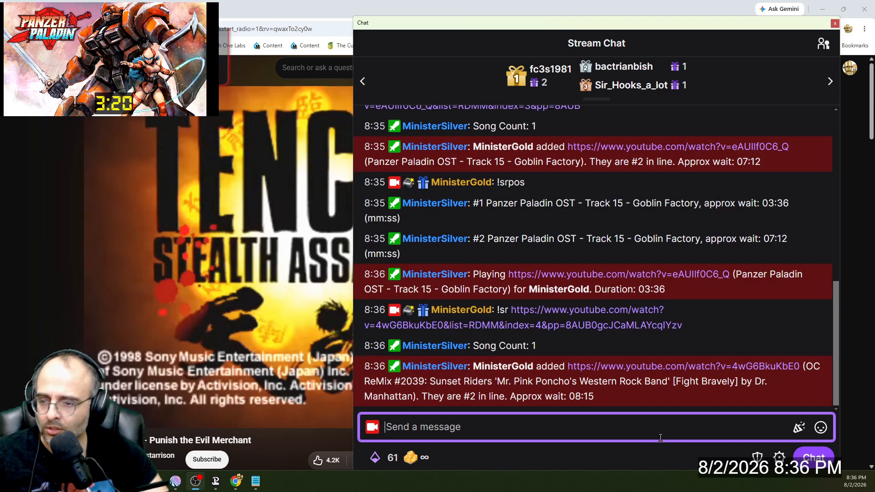
text(!srpos)
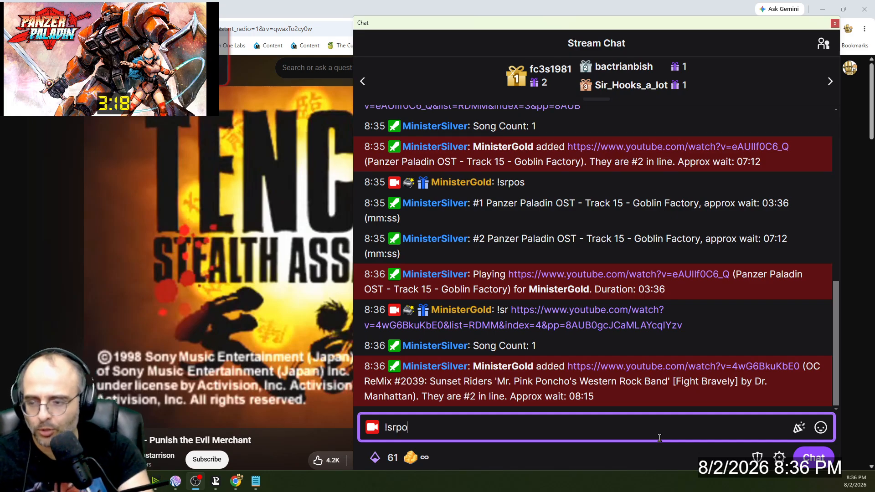
key(Return)
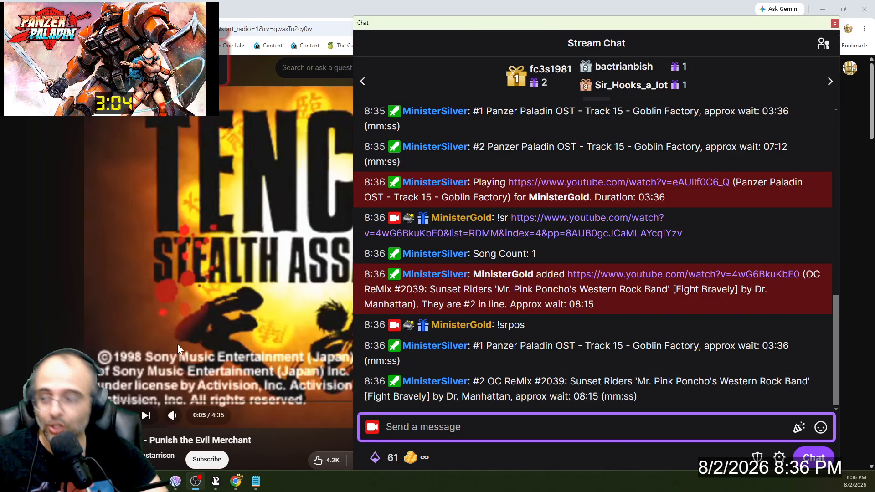
- Switch to Chrome and copy the link of "Iron Meat - 21 - On Standby (Title Screen)" from the My Mix playlist
click(35, 294)
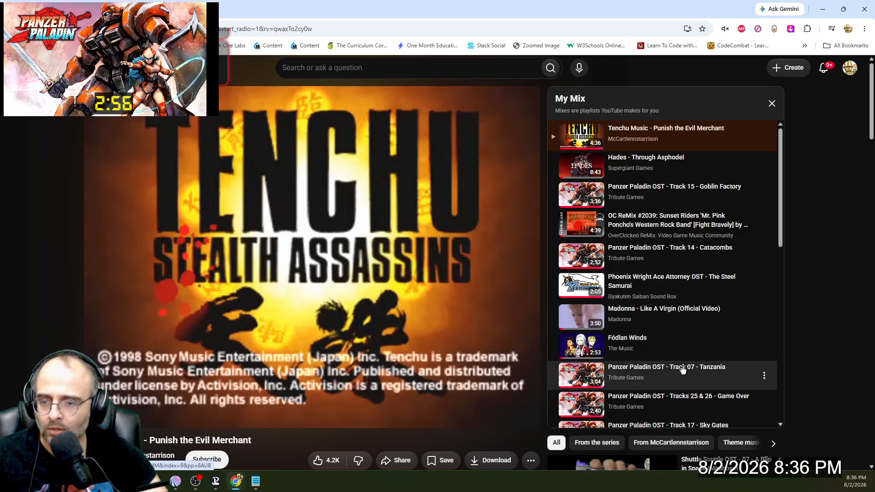
scroll(638, 291, down, 6)
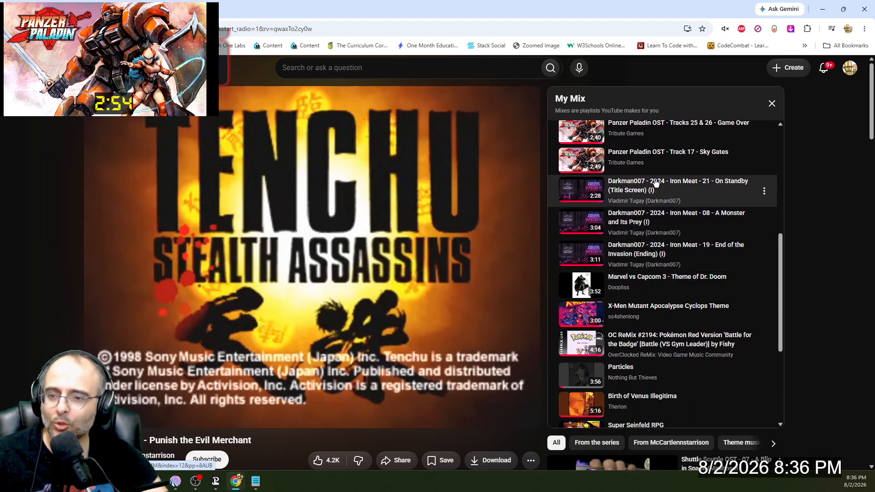
right_click(657, 184)
click(675, 262)
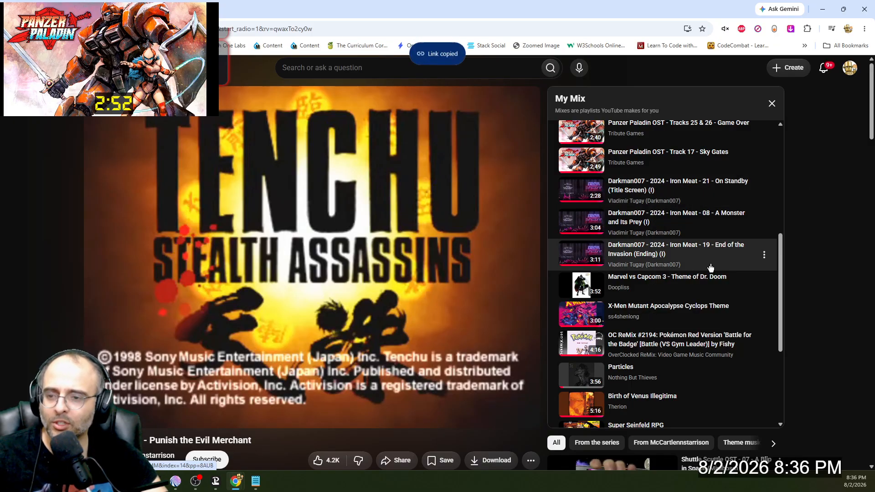
- Return to the Stream Chat and try to request the copied Iron Meat track with "!sr" and its link, testing the per-user limit
key(alt+Tab)
click(650, 431)
text(!sr)
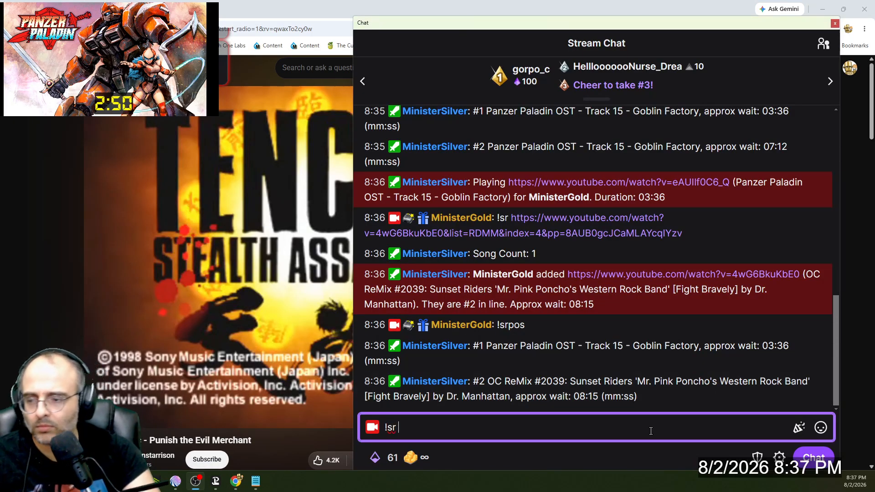
key(ctrl+v)
key(Return)
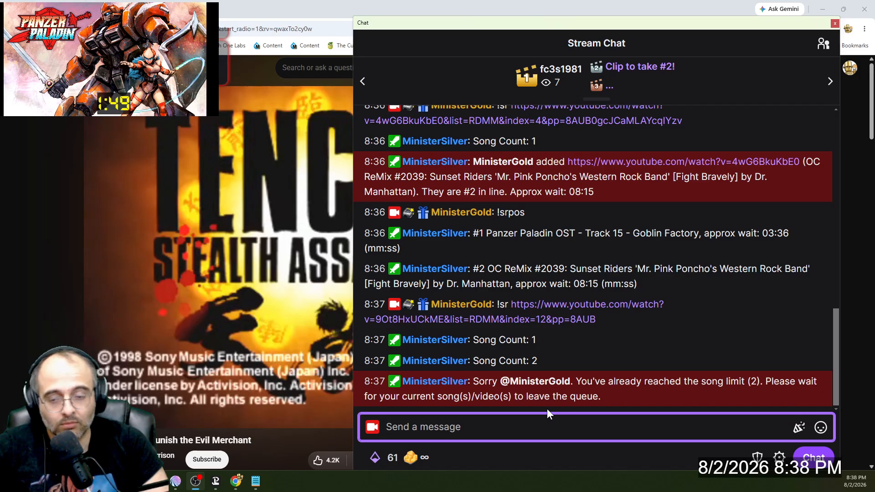
- Switch to Mix It Up, open the Overlays settings and review the overlay endpoints, including MIU Music and the name field for a new endpoint
key(alt+Tab)
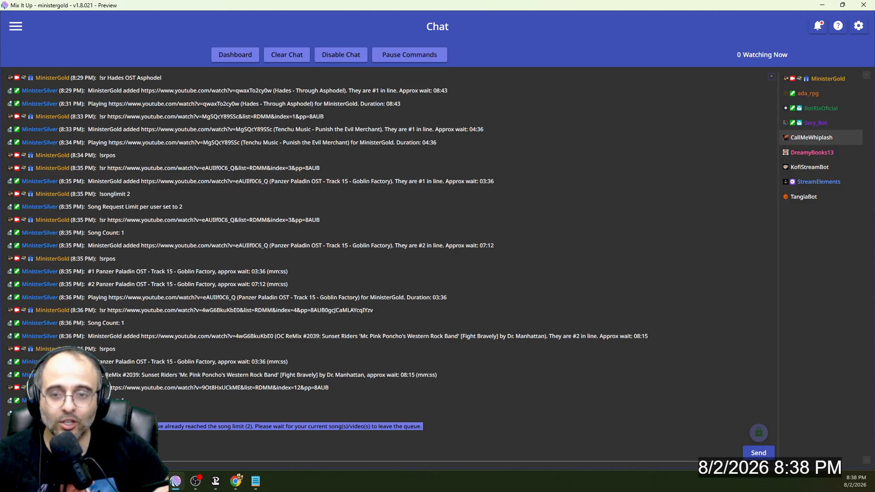
click(859, 28)
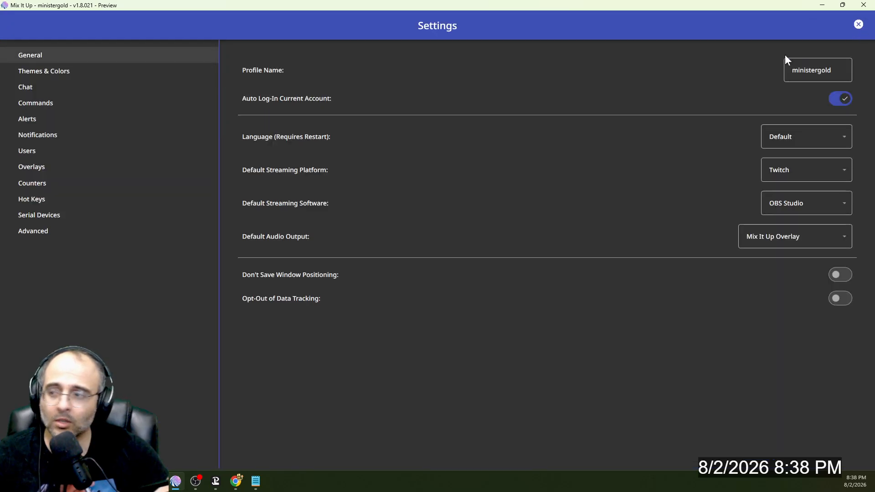
click(68, 167)
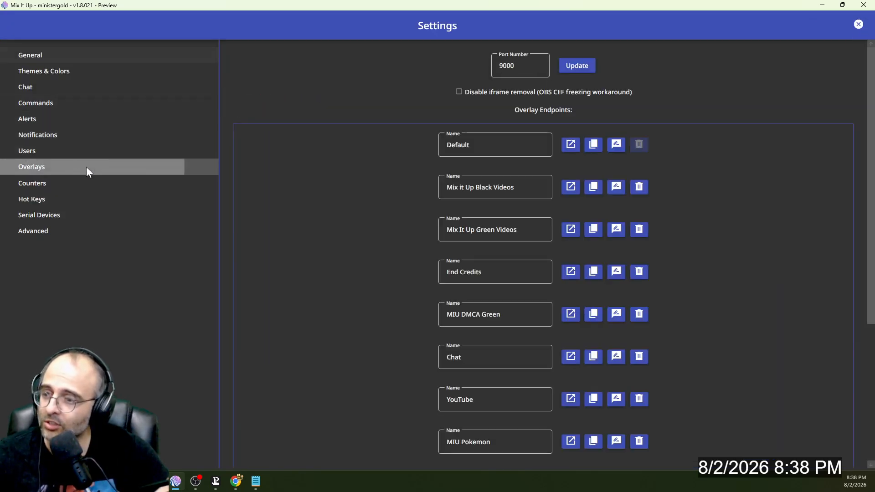
scroll(338, 198, down, 5)
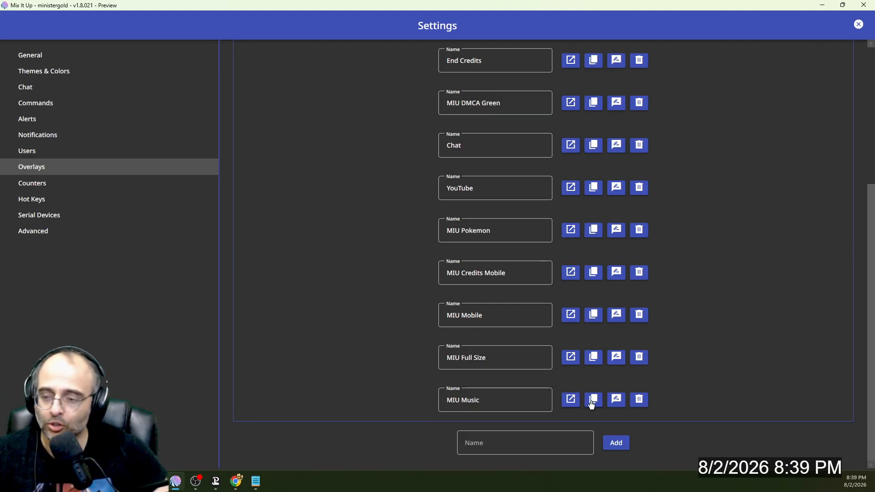
scroll(604, 292, up, 5)
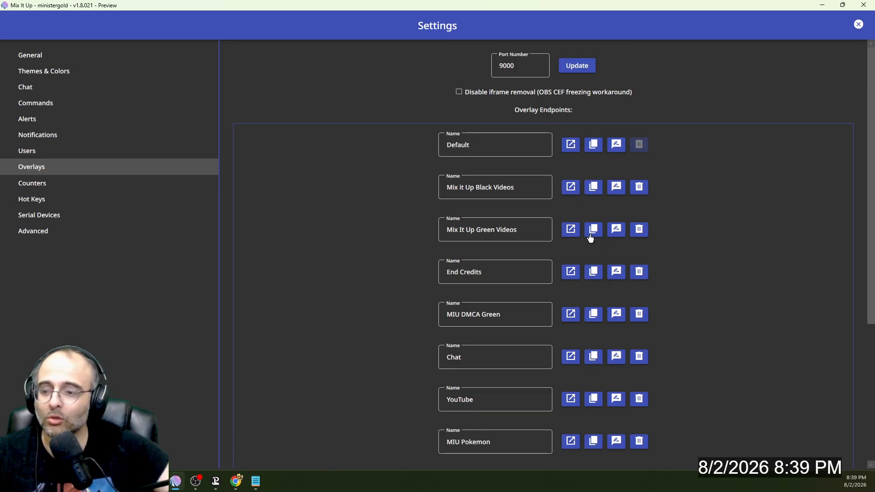
scroll(578, 342, down, 5)
scroll(570, 438, down, 1)
click(499, 438)
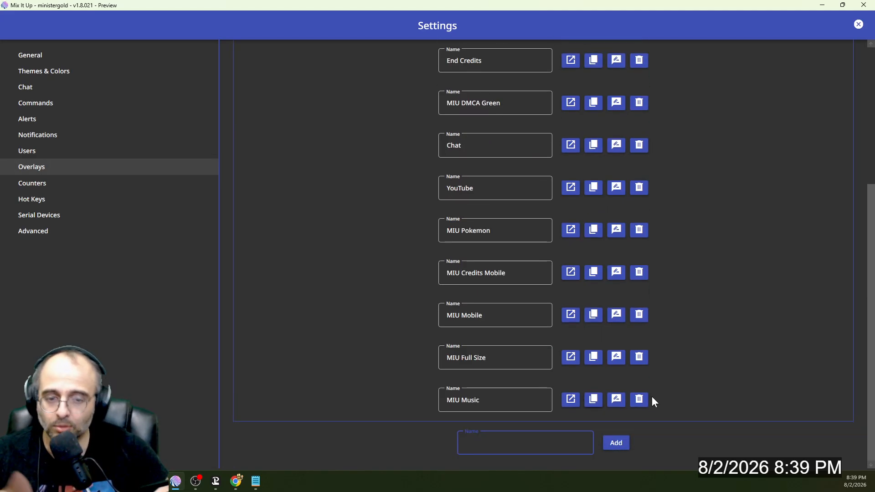
- Switch to OBS Studio, enable Studio Mode, and load the Overlays Scene into the preview with its sources and the available source types shown
drag(874, 60, 466, 3)
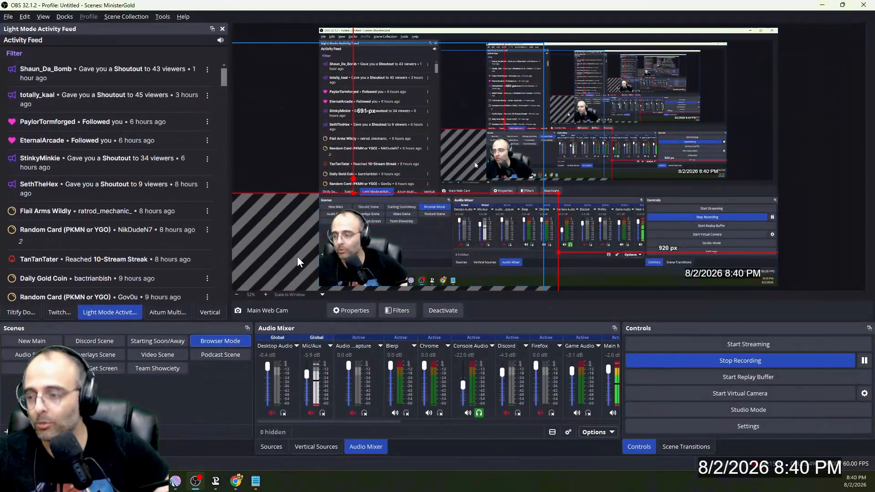
click(670, 407)
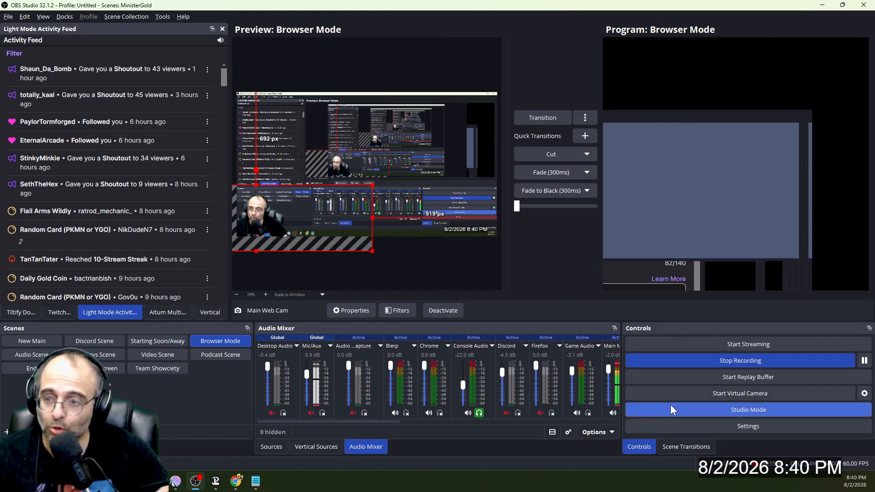
click(119, 354)
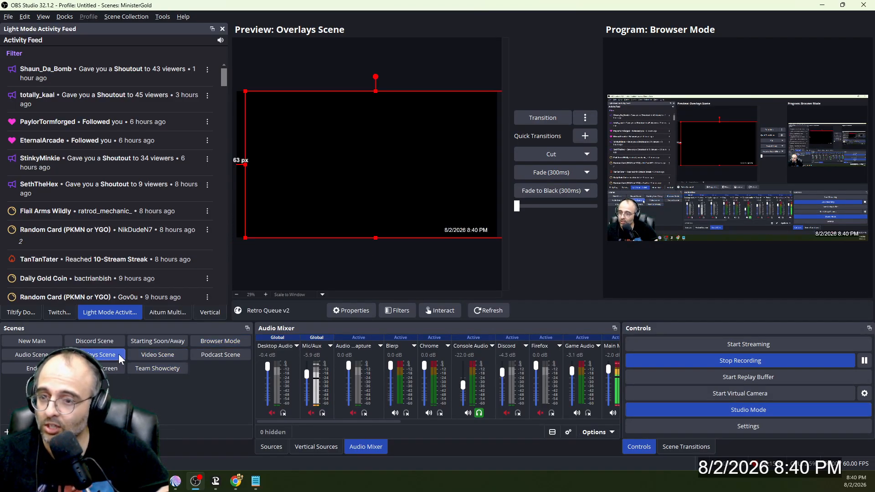
click(279, 446)
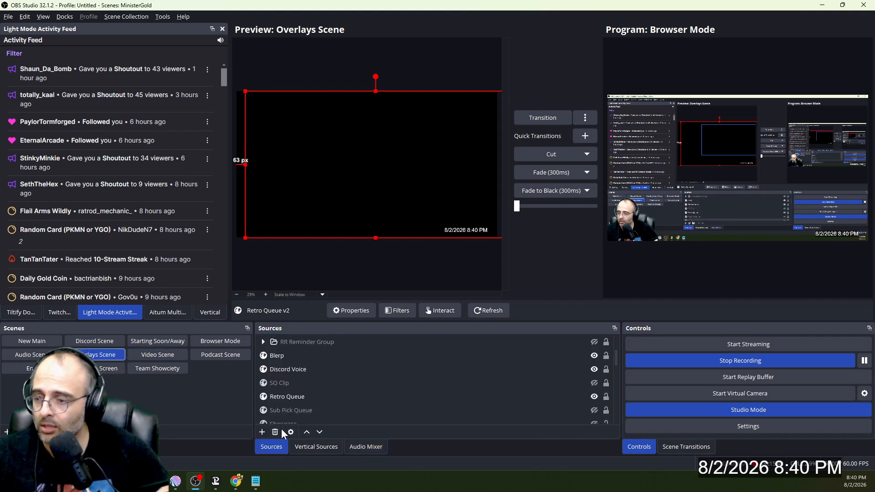
click(262, 431)
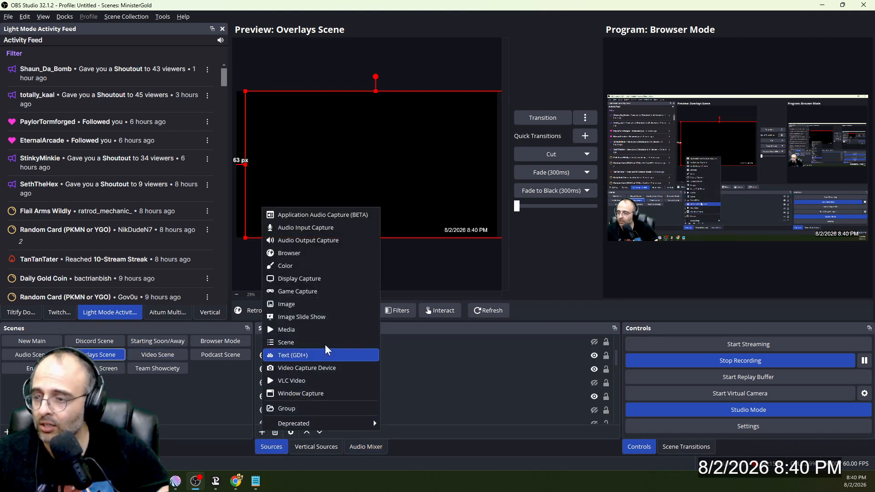
click(580, 300)
- Examine the properties of the MIU Music browser source in the Overlays Scene without changing them, and show the audio mixer
scroll(346, 399, down, 5)
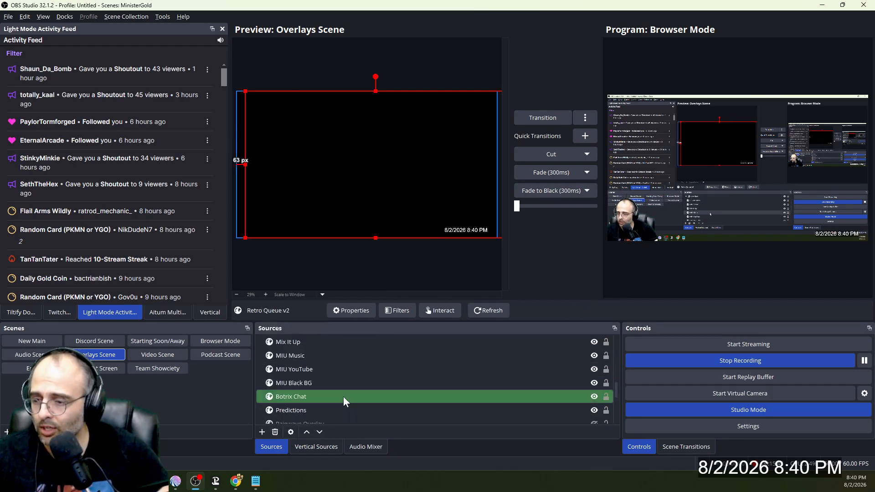
scroll(317, 389, up, 3)
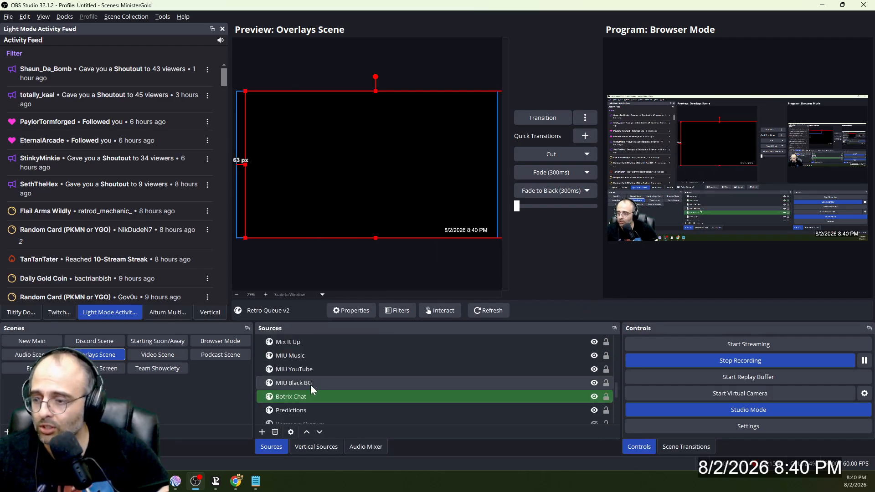
double_click(306, 356)
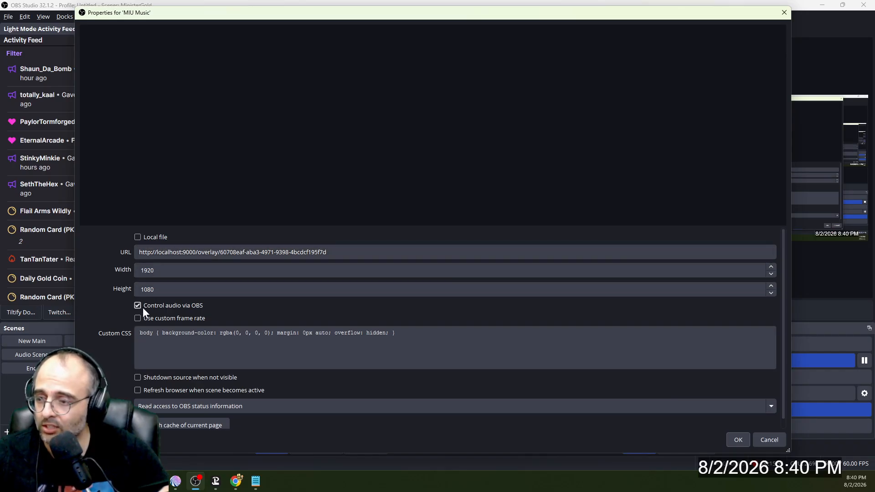
click(768, 439)
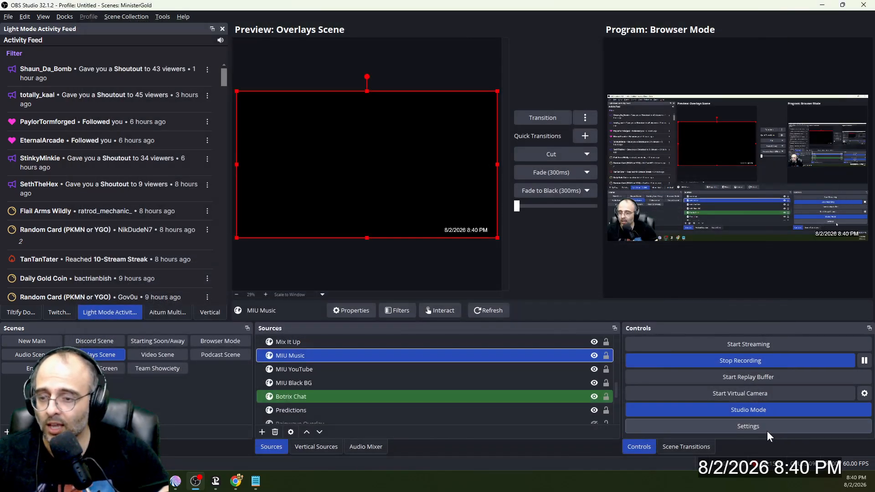
click(371, 447)
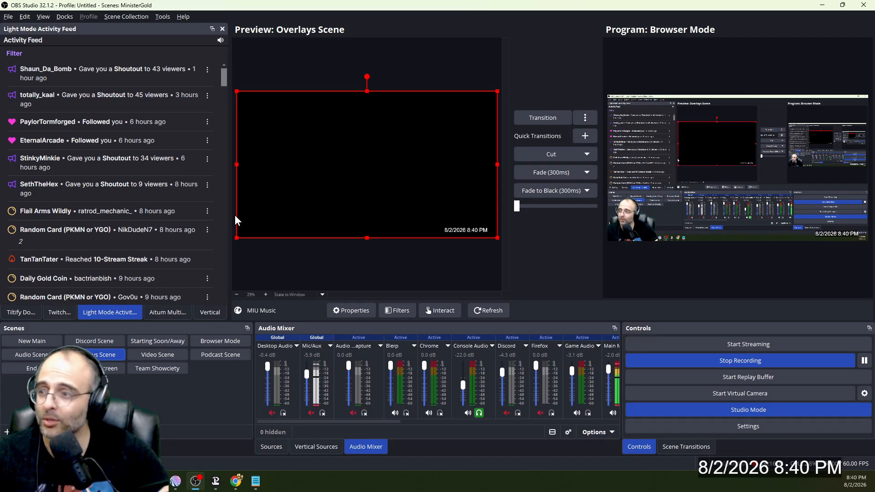
- View the OBS Studio version information and close it again
click(184, 18)
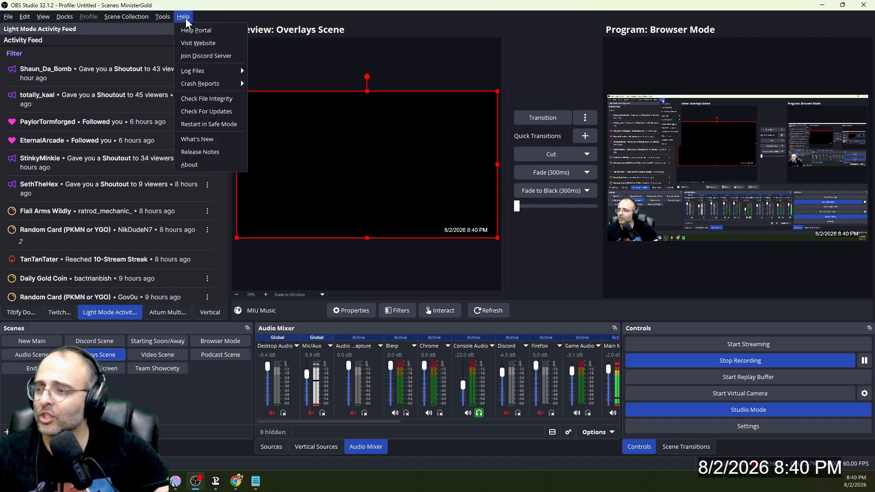
click(211, 161)
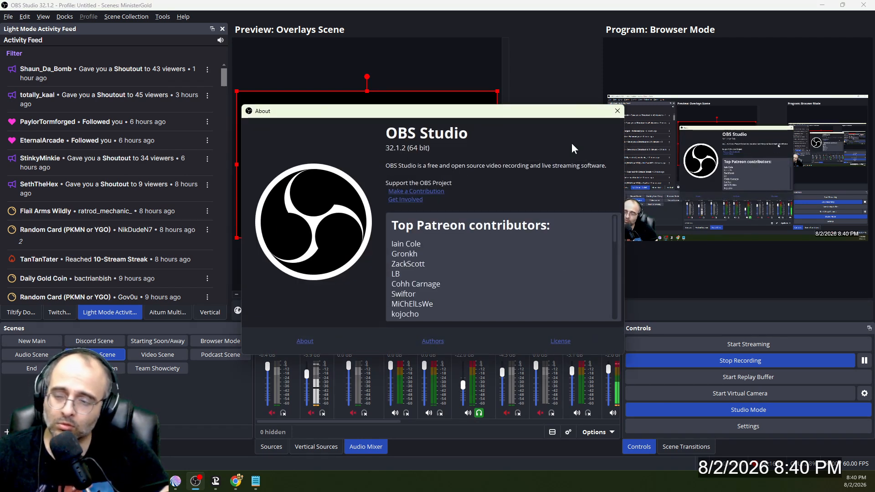
click(618, 112)
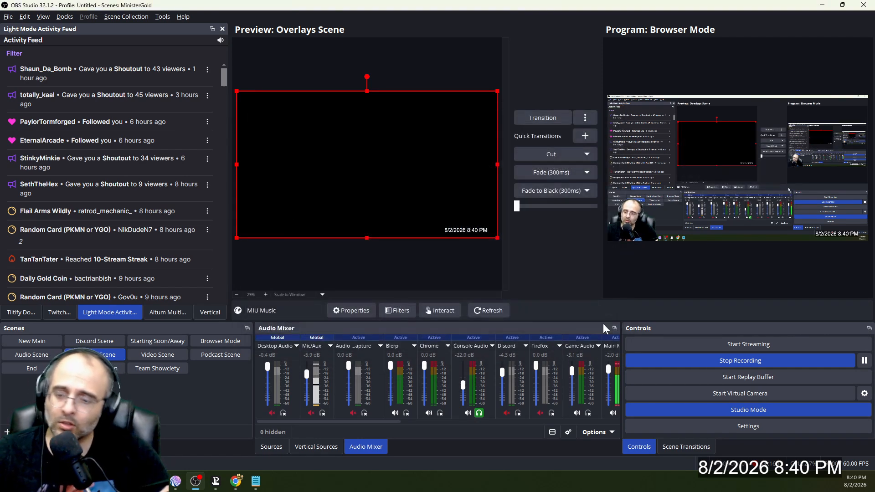
- Review the monitoring and track assignments of the Mix It Up music sources in Advanced Audio Properties
click(597, 432)
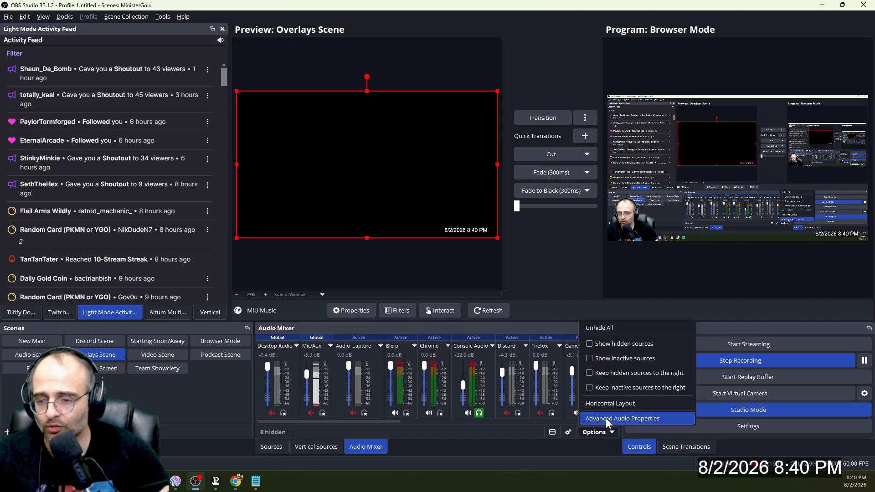
click(606, 419)
scroll(223, 225, down, 5)
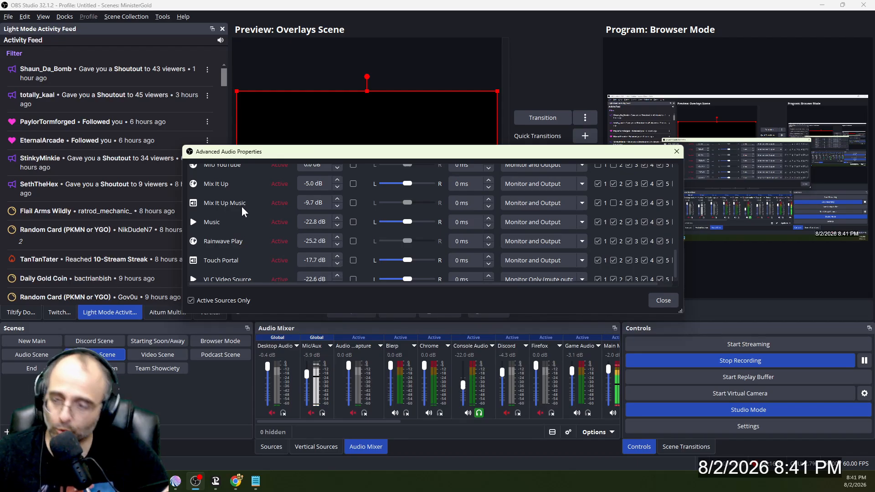
click(659, 302)
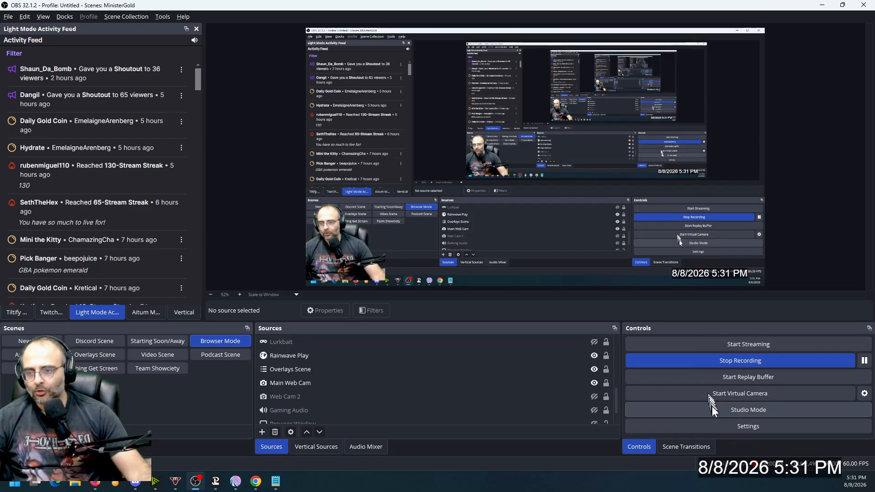
- Examine the streaming output settings for the stream's audio track and the Twitch VOD track, then close the settings
click(717, 425)
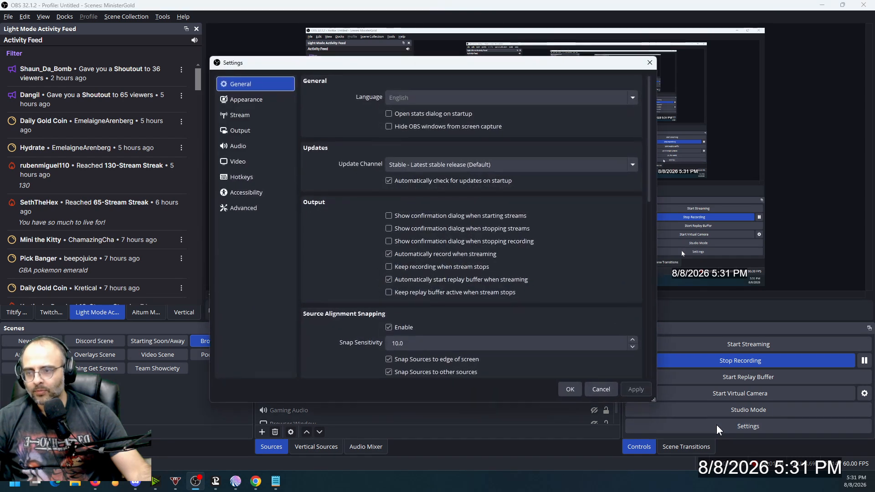
drag(543, 65, 642, 21)
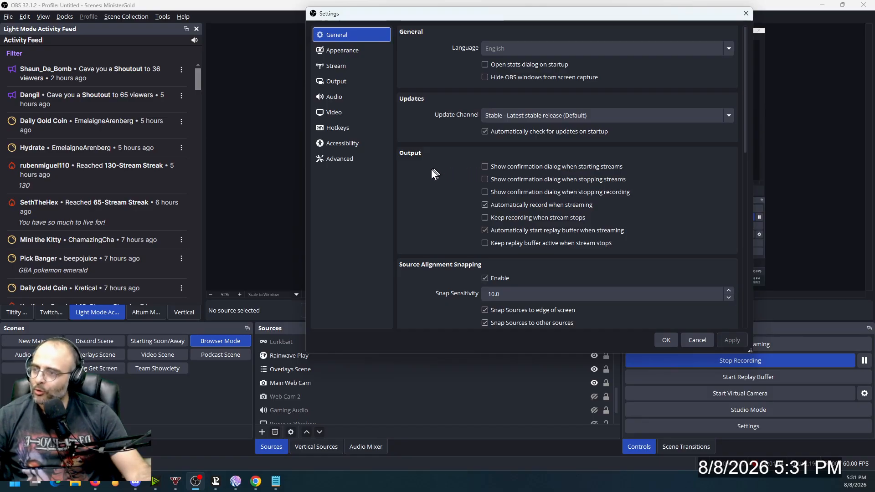
click(361, 81)
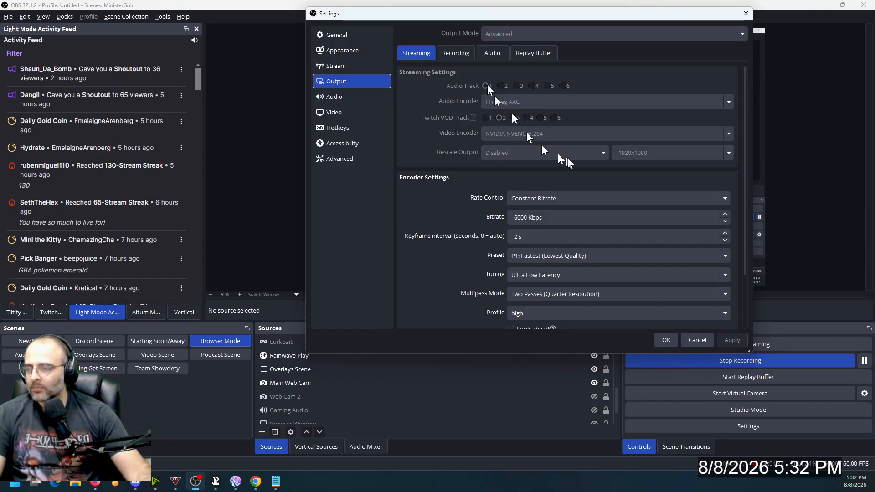
click(663, 339)
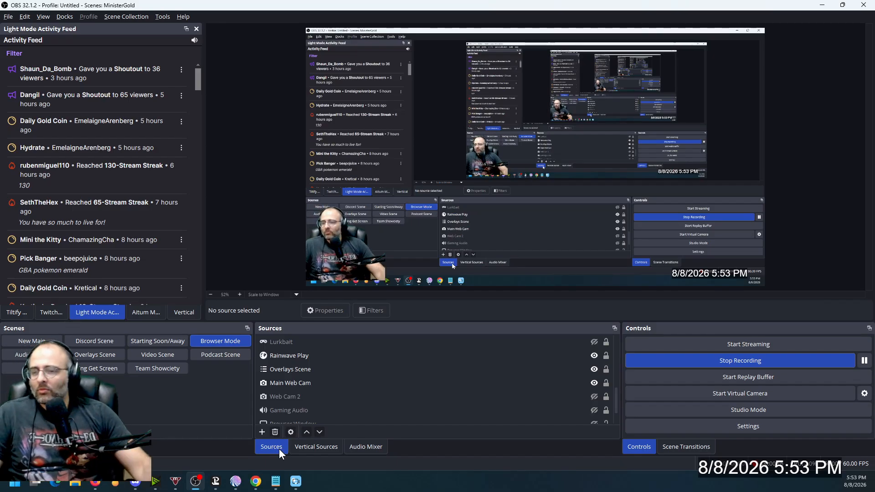
- Filter the OBS hotkeys by "refresh" and examine the MIU Music hotkey for refreshing the cache of the current page
click(738, 428)
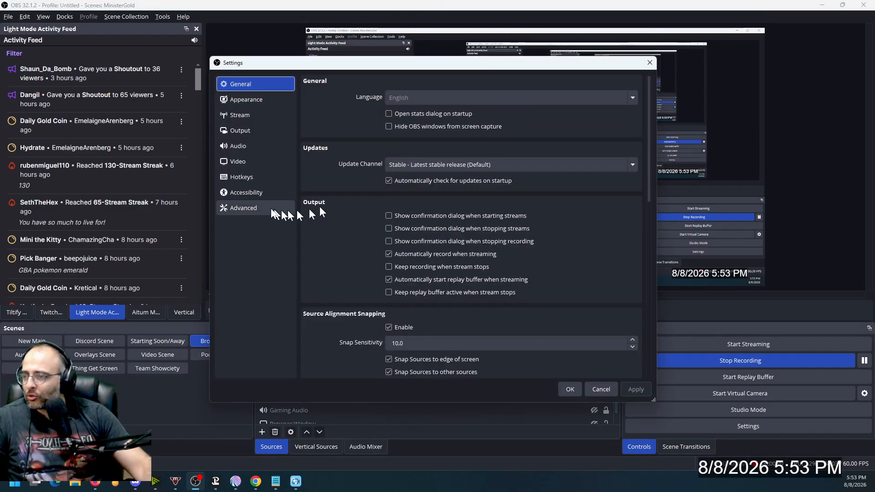
click(240, 179)
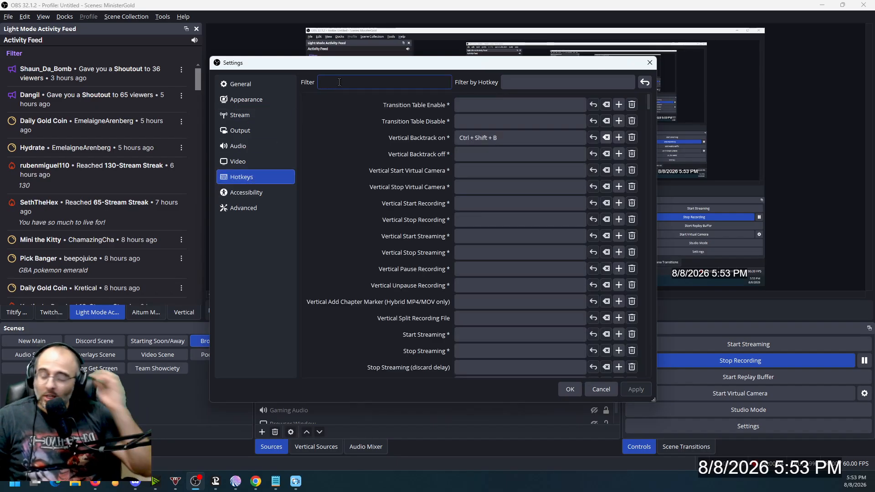
text(re)
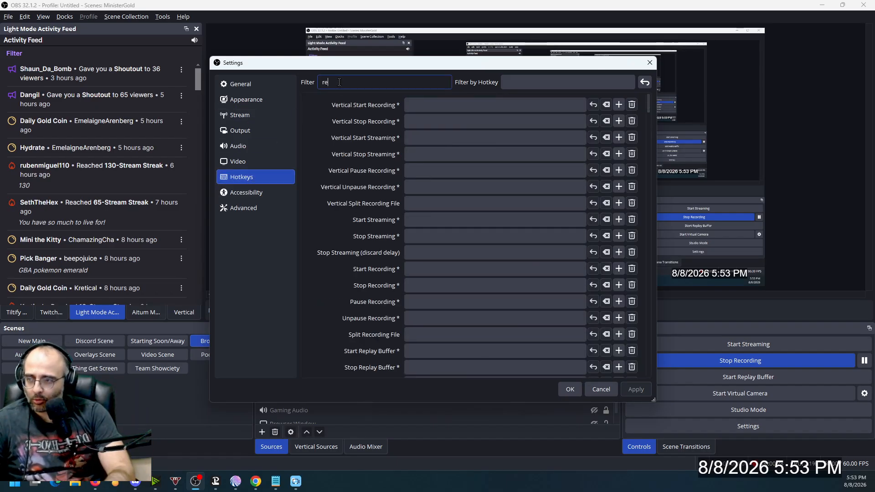
text(fresh)
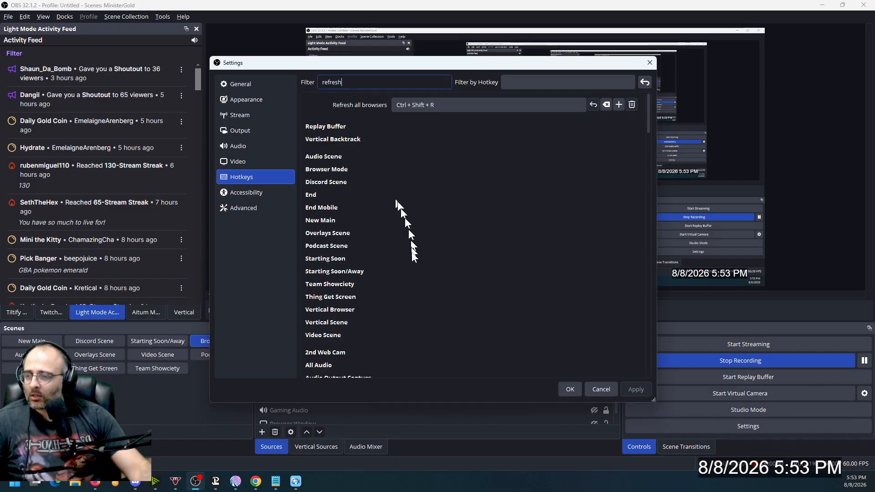
scroll(407, 276, down, 15)
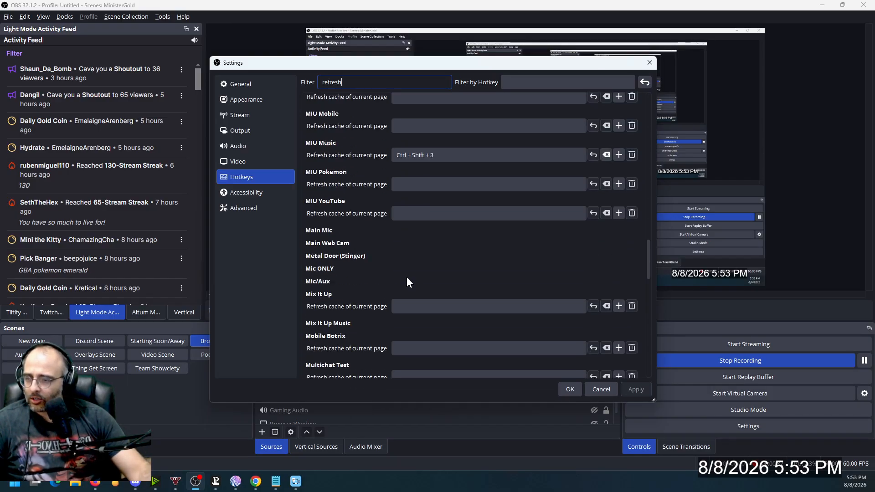
scroll(406, 277, up, 3)
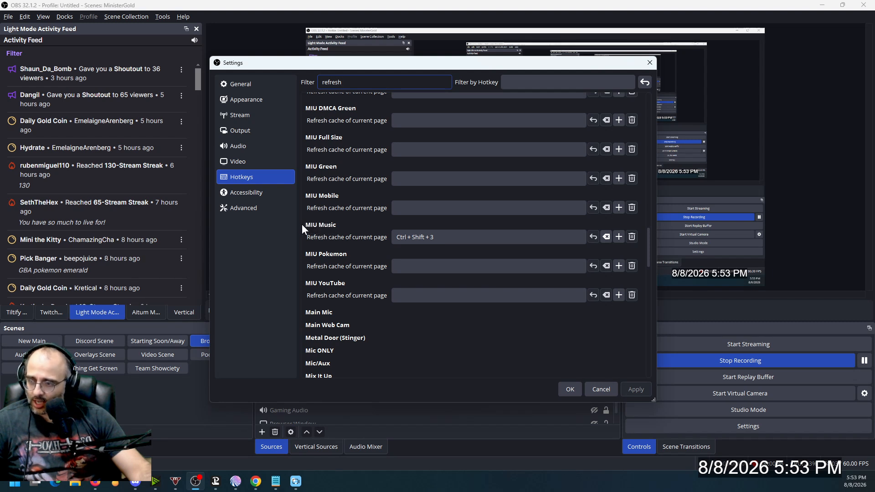
click(424, 238)
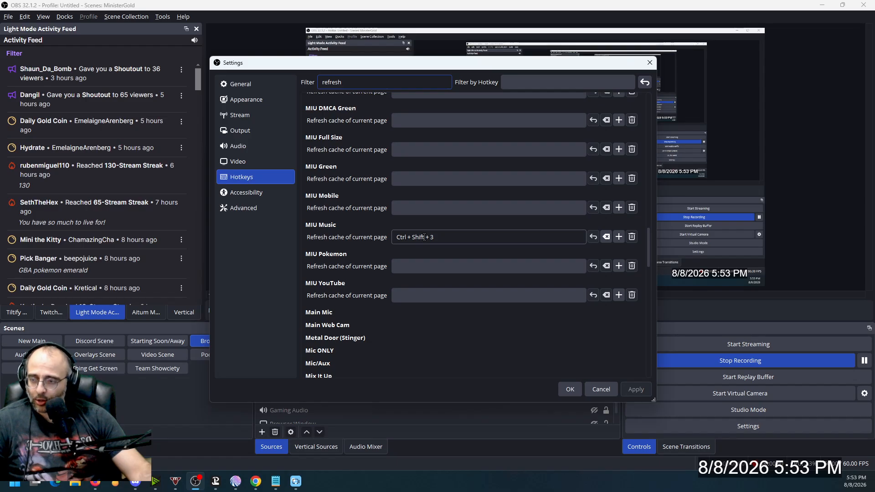
click(459, 233)
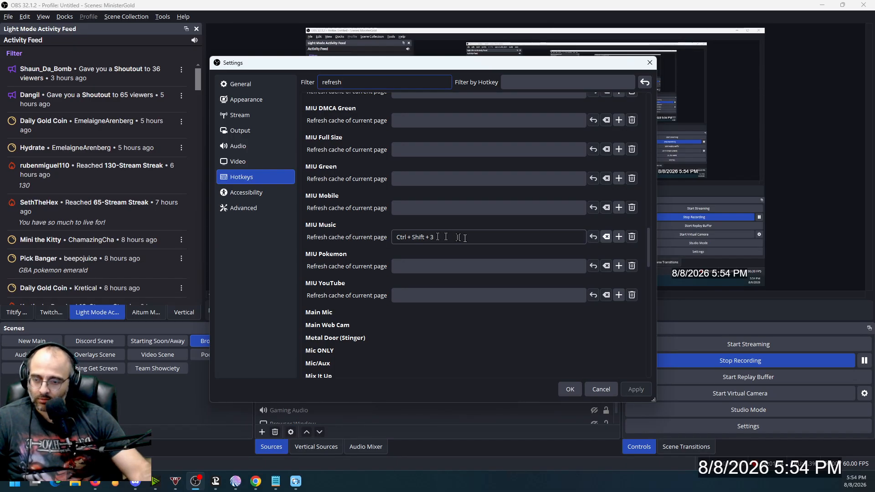
click(578, 388)
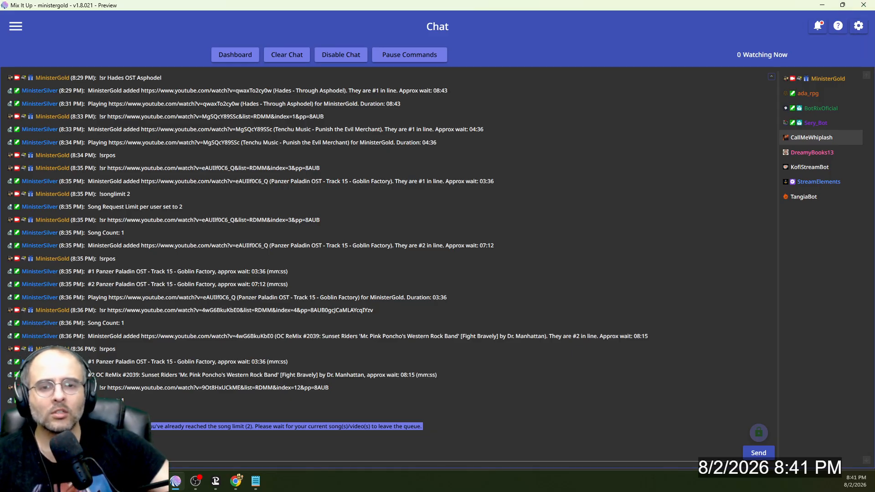
- Switch from Mix It Up to OBS Studio, maximize it, enable Studio Mode, and preview the Overlays Scene with its source list
key(alt+Tab)
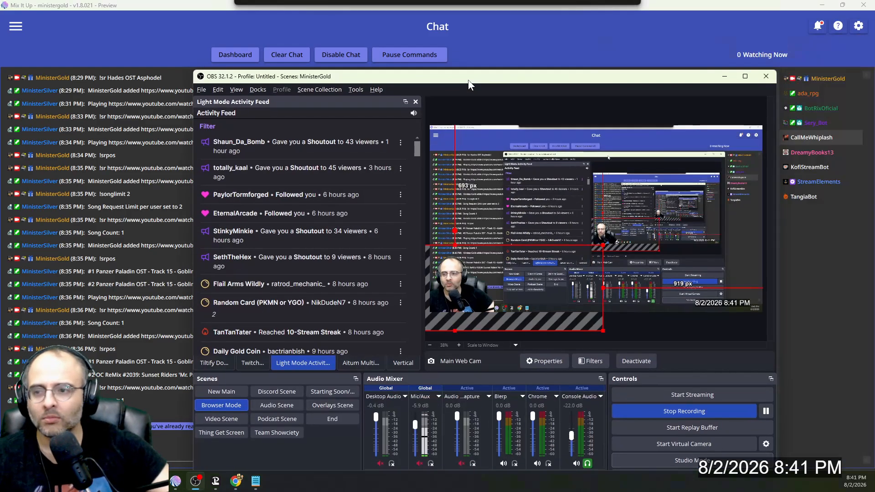
double_click(468, 80)
click(696, 408)
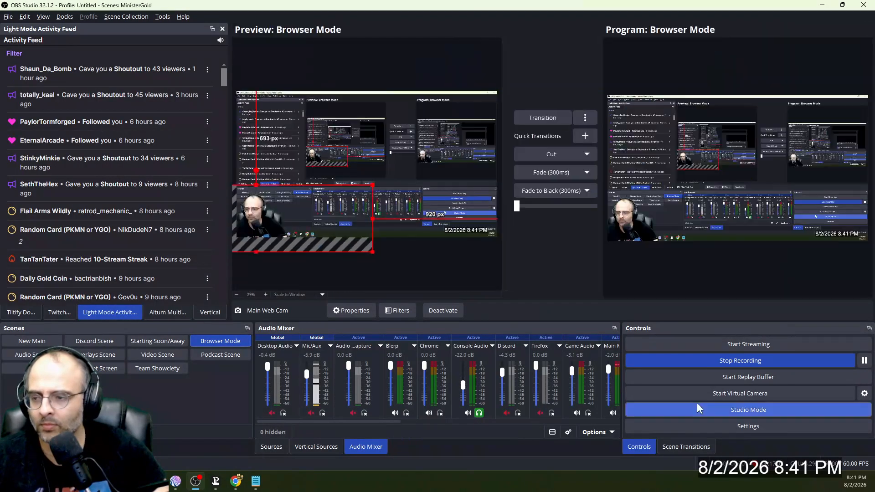
click(116, 357)
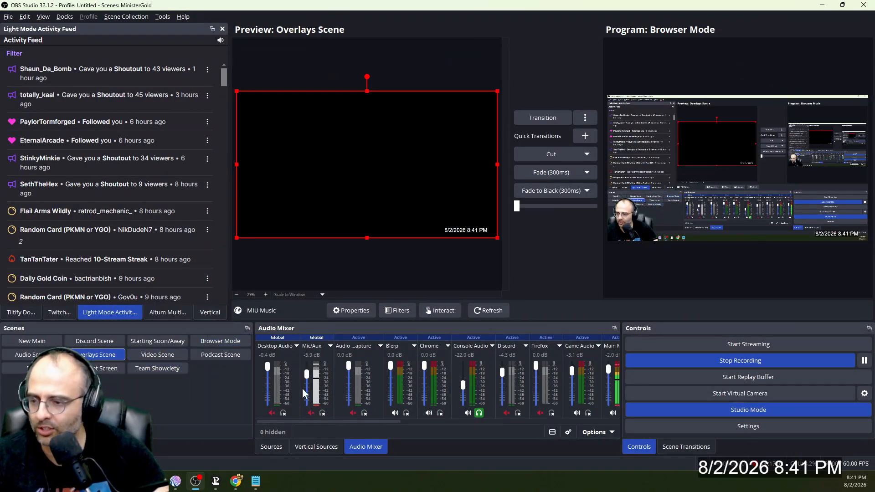
click(272, 447)
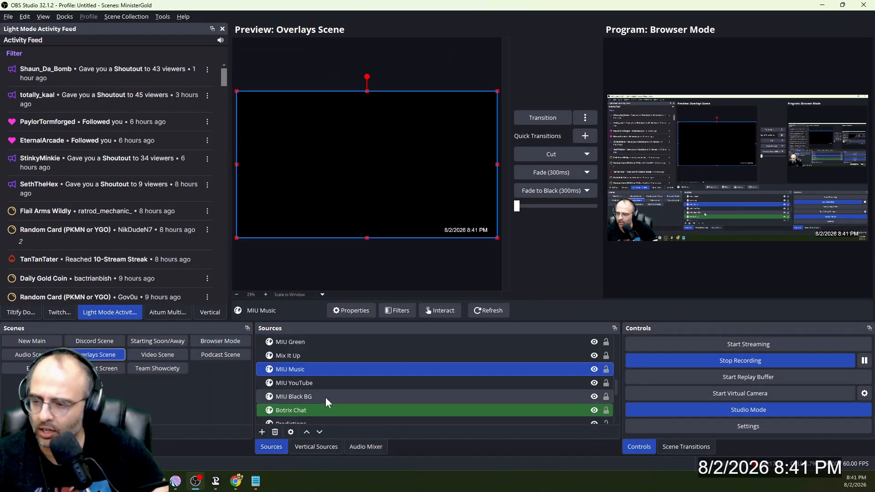
scroll(325, 398, down, 2)
scroll(326, 398, down, 5)
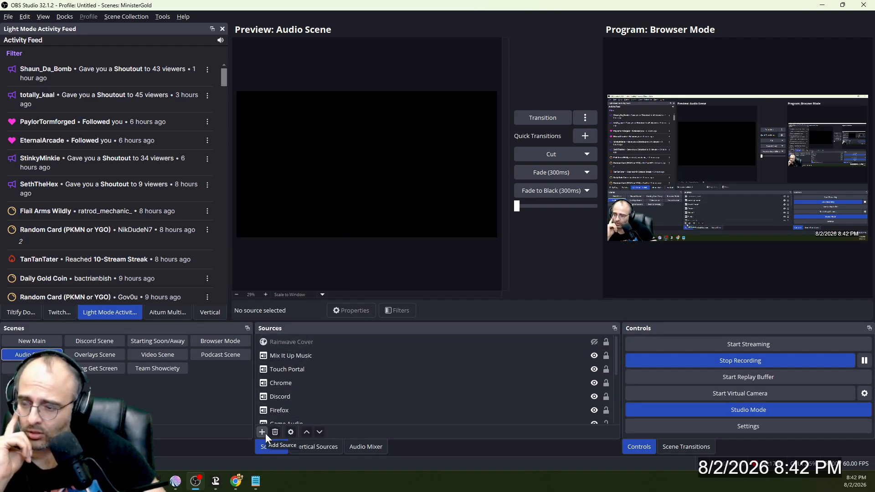
- Examine the Rainwave Cover browser source's properties in the Audio Scene, including its stream URL, and close them without changes
double_click(312, 343)
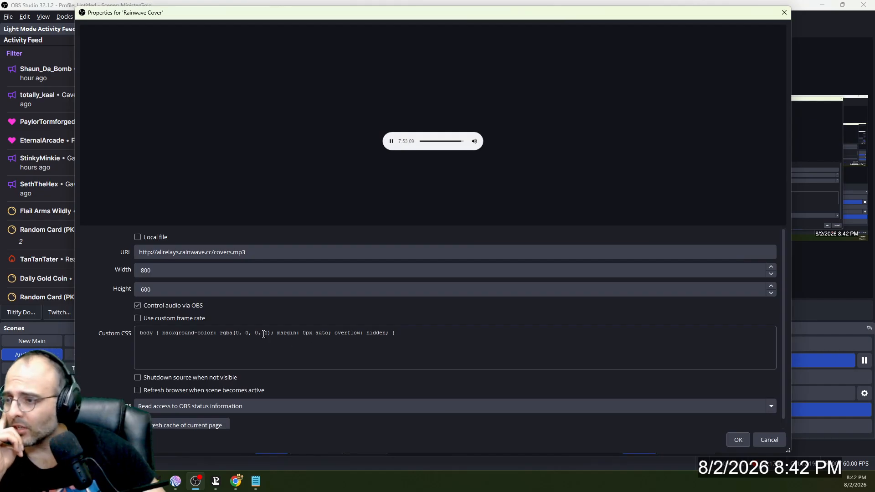
triple_click(248, 252)
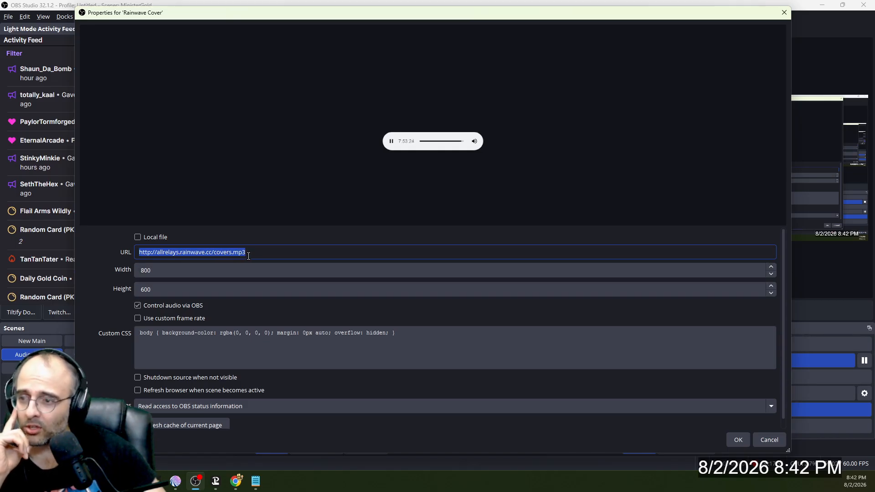
click(263, 252)
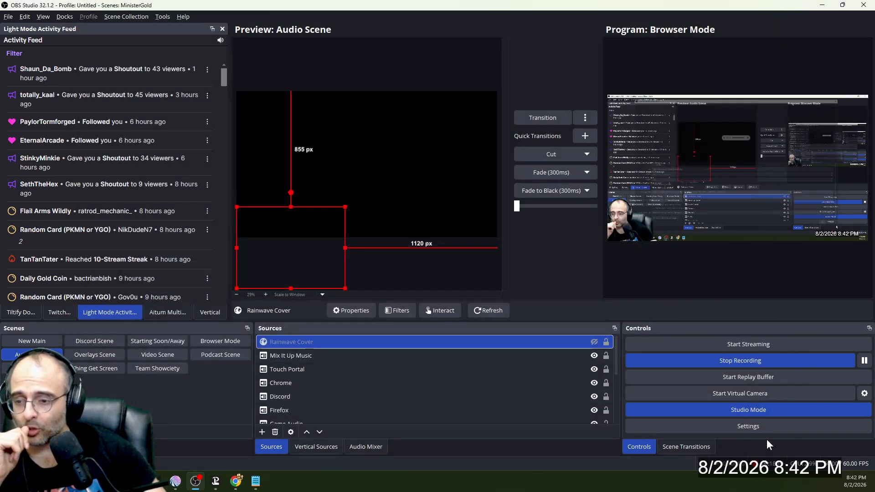
click(769, 440)
- Show the audio mixer and review the active MIU and Mix It Up sources in Advanced Audio Properties
click(367, 446)
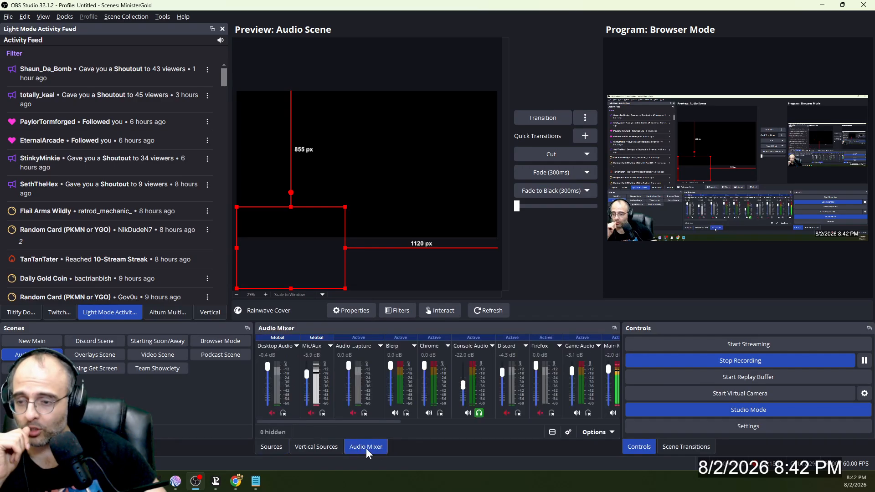
click(597, 432)
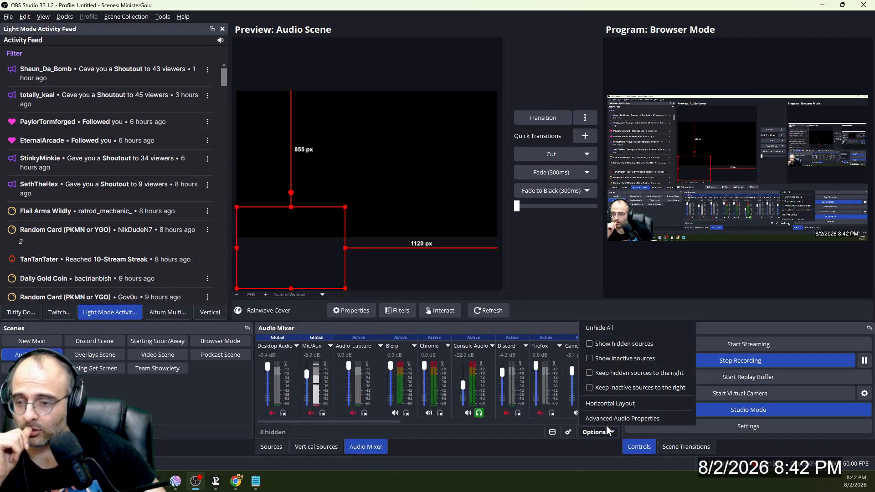
click(607, 418)
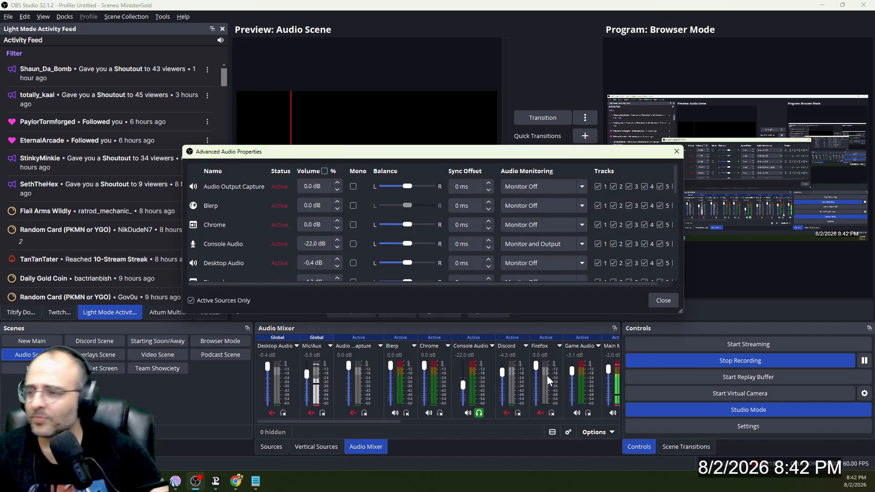
scroll(223, 209, down, 2)
scroll(222, 210, down, 4)
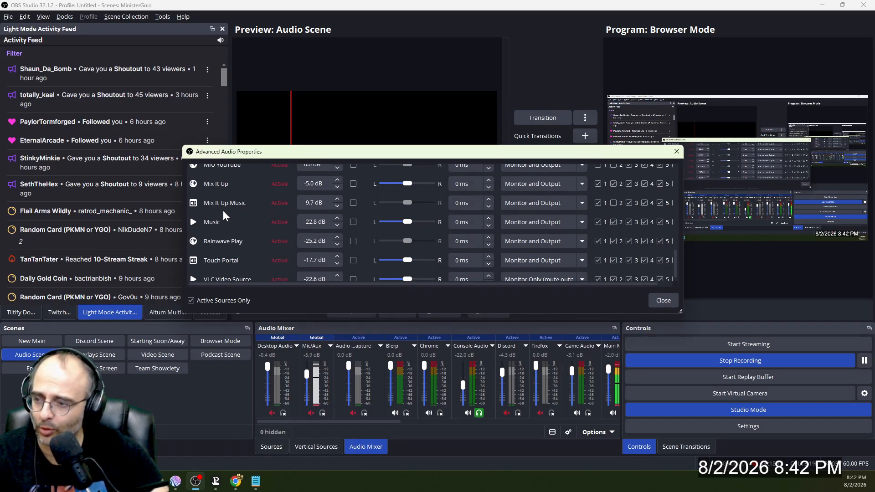
scroll(224, 219, up, 3)
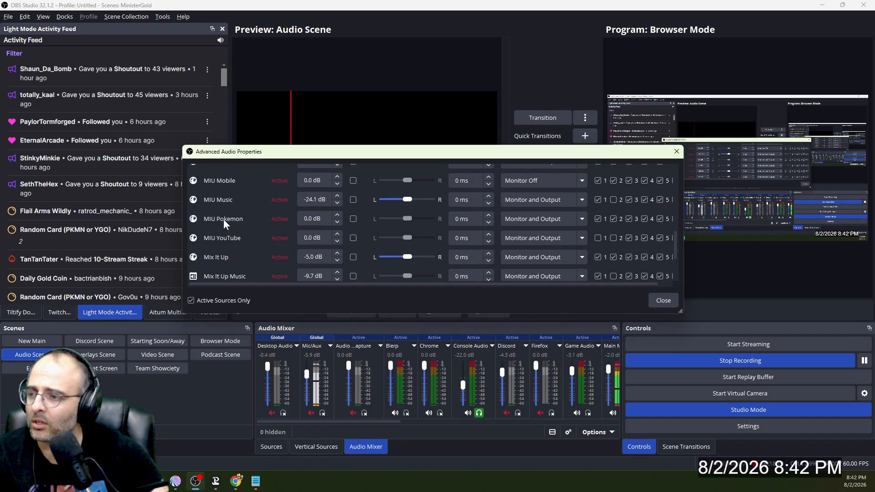
- Include inactive sources in Advanced Audio Properties, check Rainwave Cover's audio monitoring and track settings, and close the dialog
click(220, 300)
scroll(233, 239, down, 2)
scroll(233, 237, down, 8)
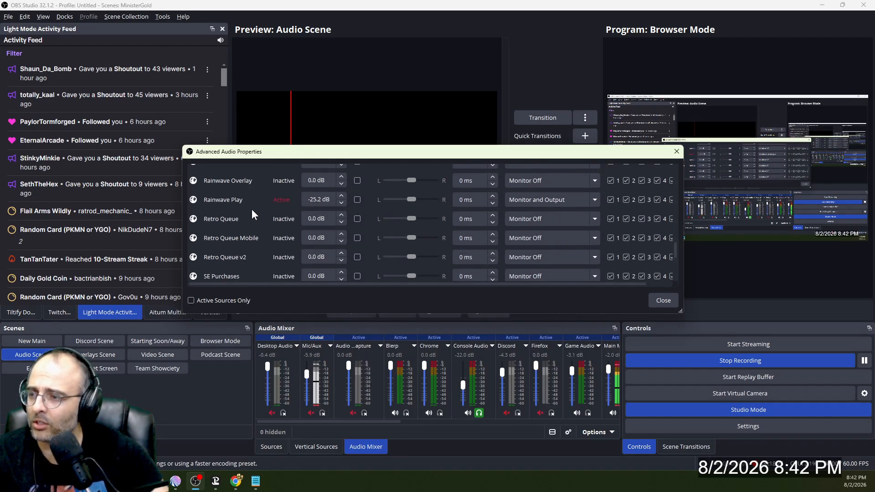
scroll(247, 243, up, 1)
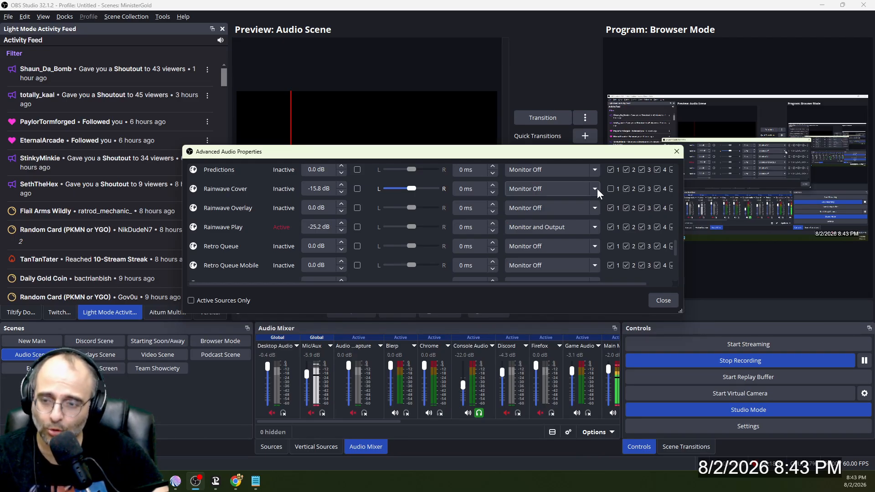
click(665, 302)
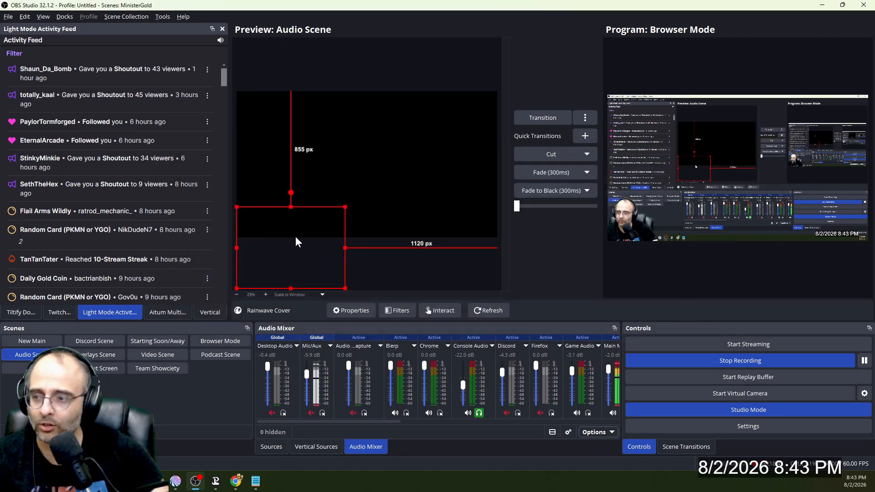
- Demonstrate the Rainwave Cover source in the Audio Scene by repositioning it in the preview, showing it, and hiding it again
mouse_move(305, 235)
mouse_down()
mouse_move(310, 179)
mouse_move(303, 225)
mouse_up()
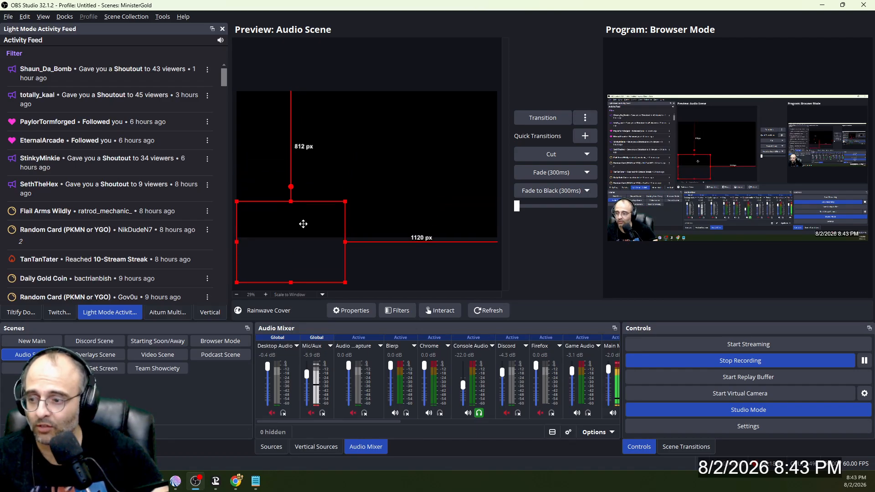
click(283, 446)
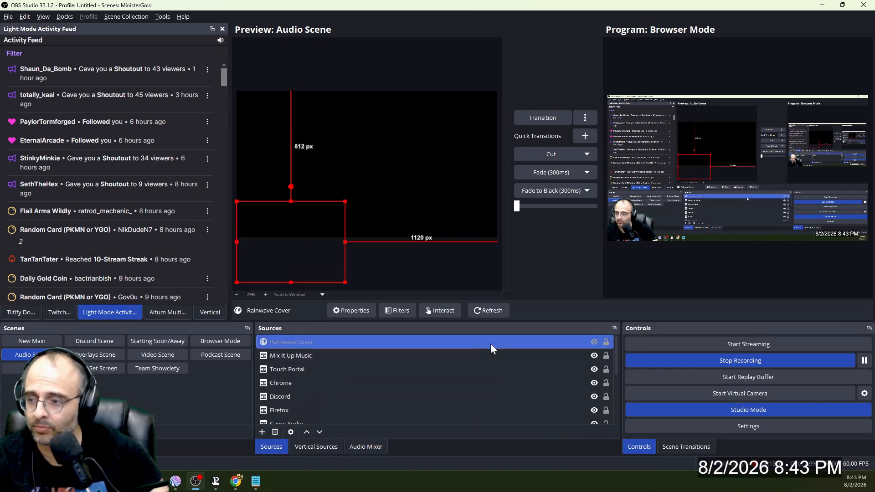
click(594, 342)
mouse_move(285, 225)
mouse_down()
mouse_move(286, 189)
mouse_move(278, 225)
mouse_up()
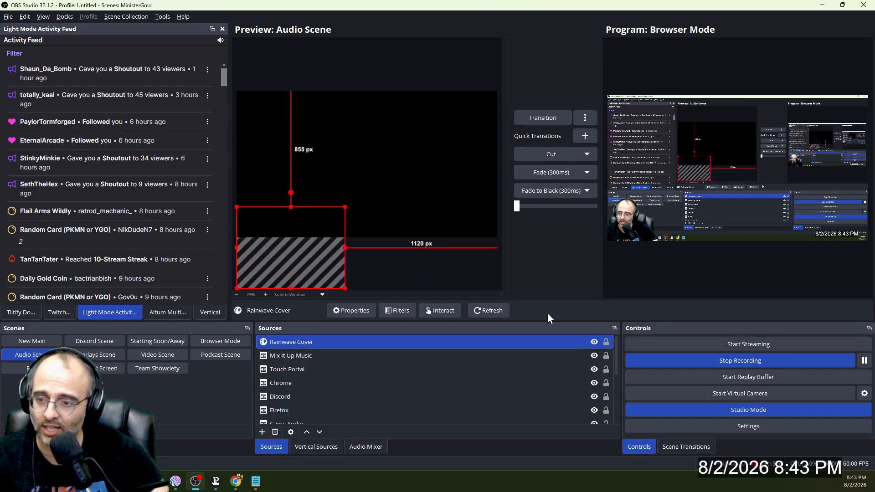
click(594, 341)
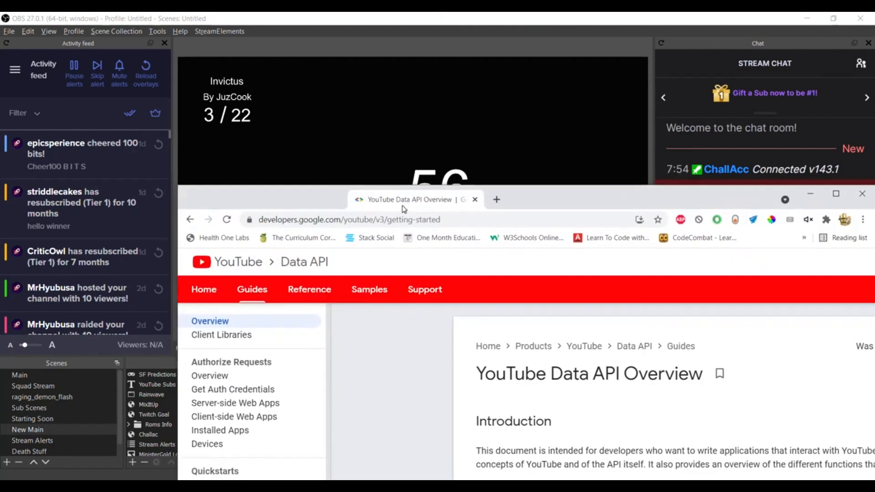
- Maximize the YouTube Data API Overview page, review its Before you start section, and open the Google Developers Console from it
double_click(403, 209)
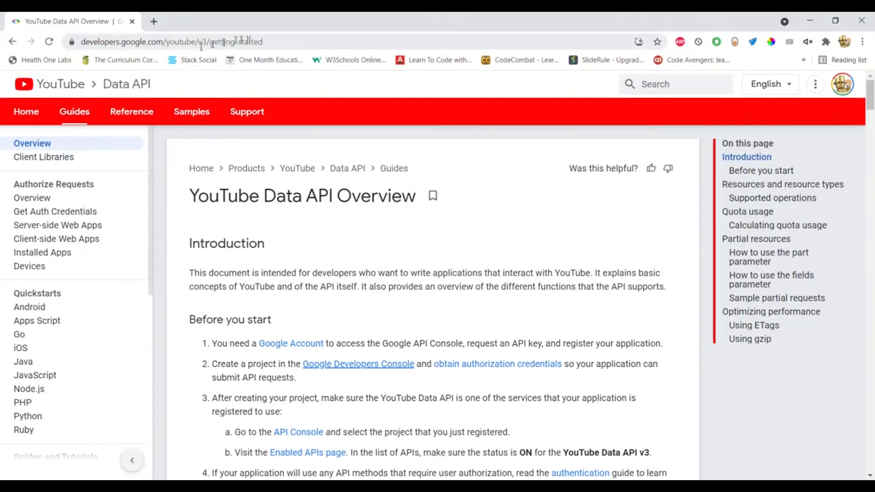
scroll(253, 228, down, 3)
scroll(254, 228, down, 1)
drag(195, 149, 387, 390)
click(387, 391)
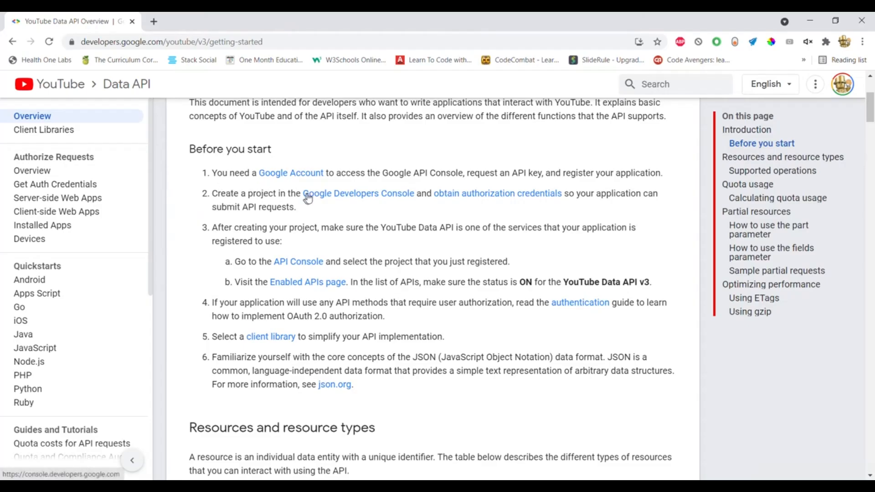
click(333, 196)
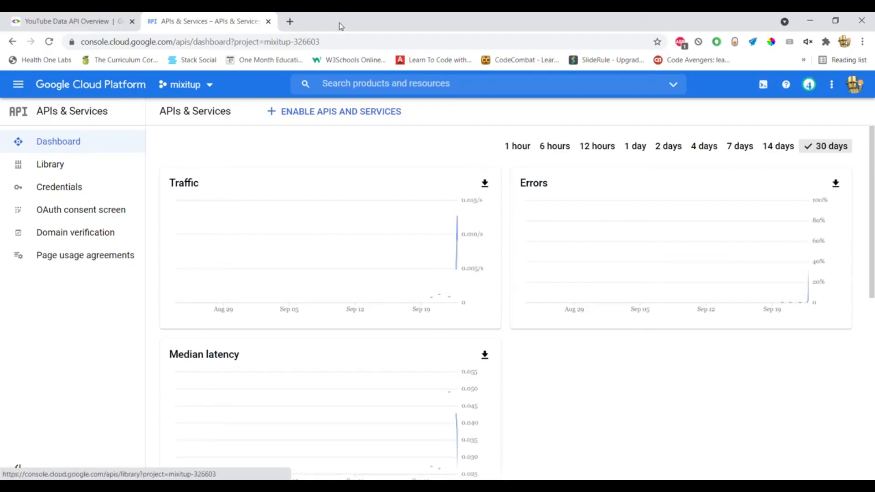
drag(341, 26, 874, 132)
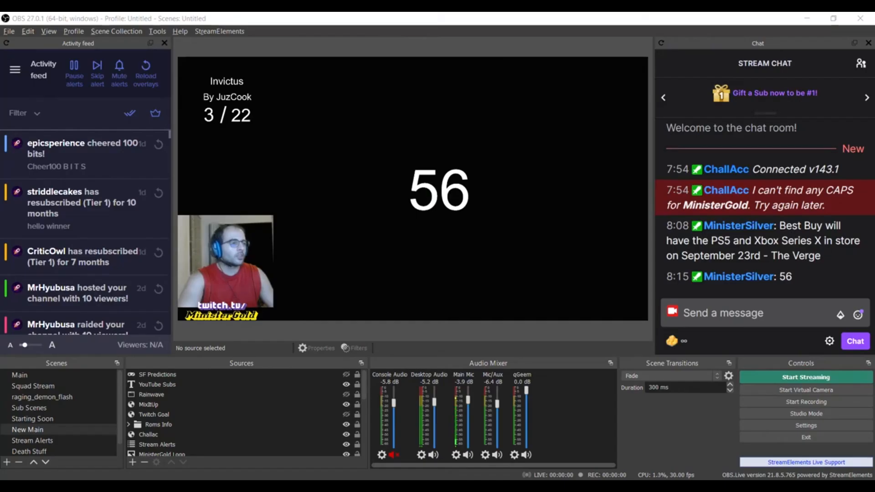
drag(874, 183, 483, 144)
double_click(483, 144)
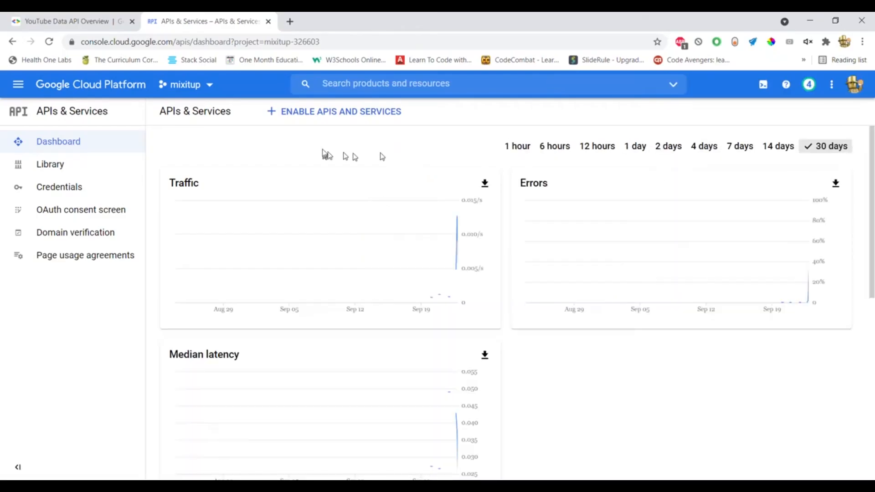
- Search the API Library for youtube, view the YouTube Data API v3 page, and close the console tab
click(292, 115)
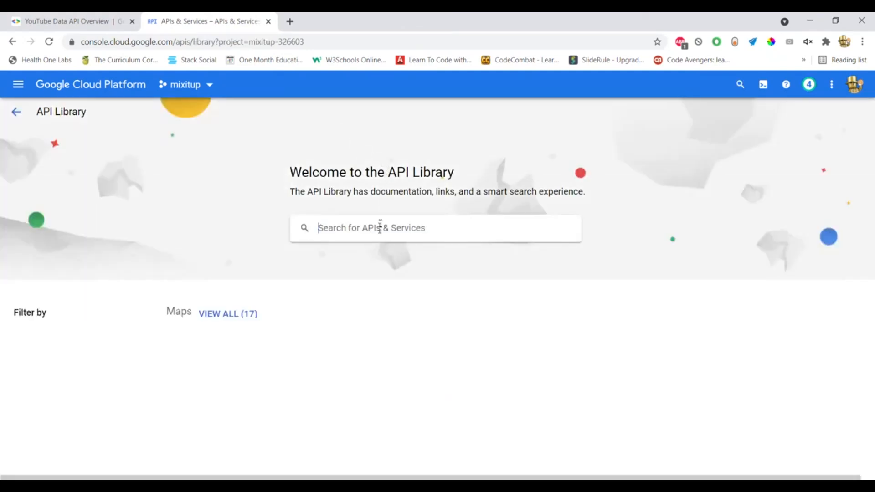
click(379, 232)
text(youtube)
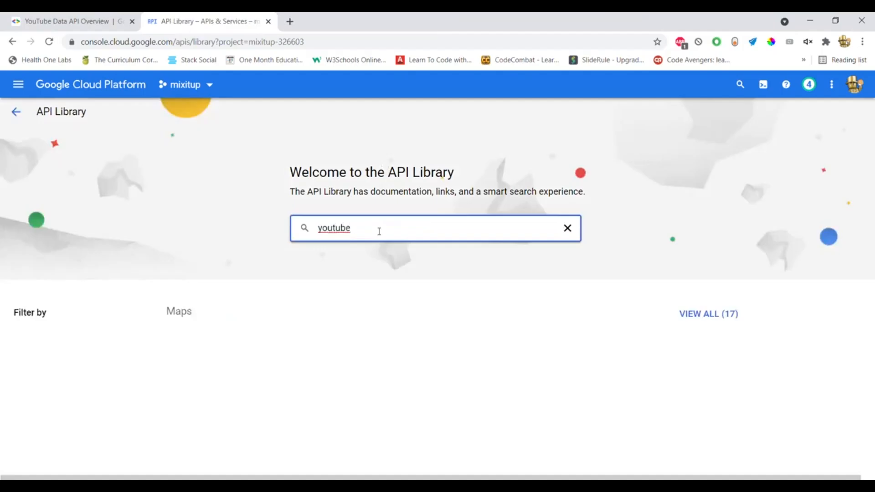
key(Return)
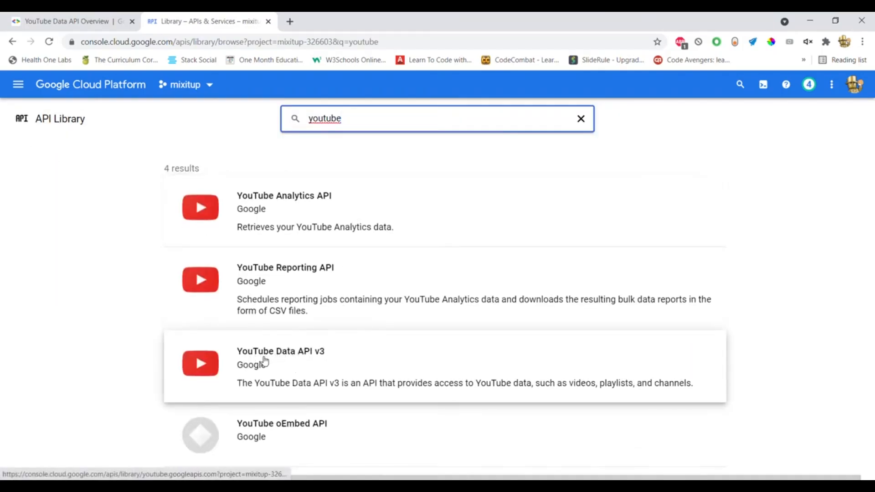
click(294, 356)
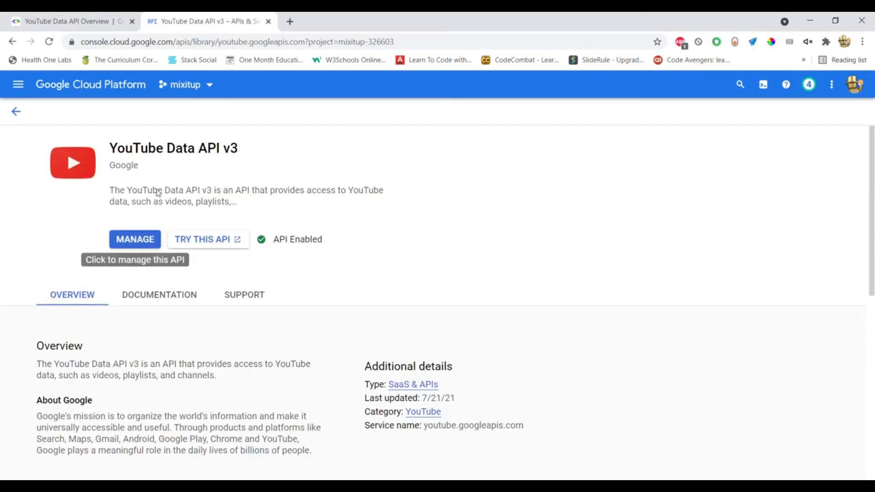
click(268, 21)
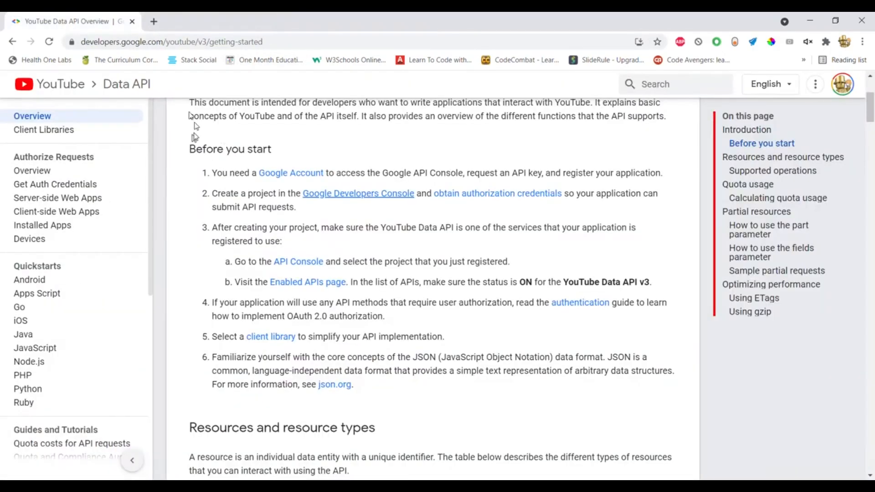
- Reopen the Google Developers Console from the guide, show the New Project form, and cancel it without creating a project
click(329, 194)
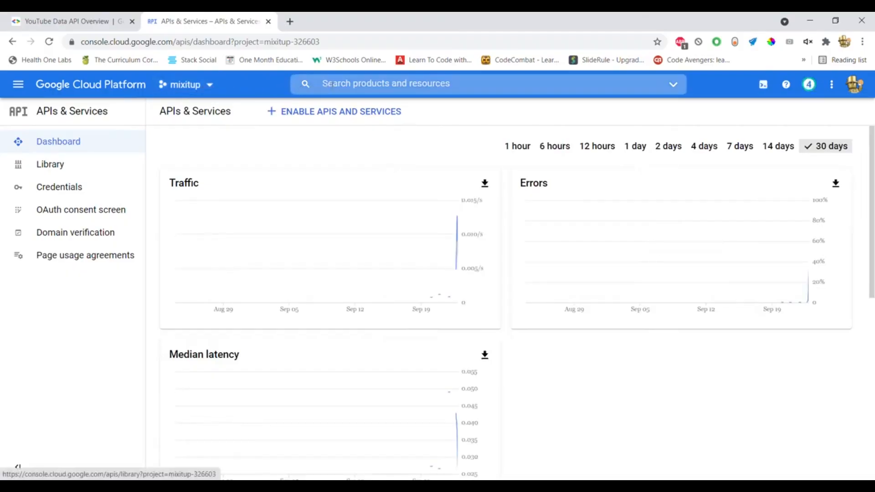
click(210, 87)
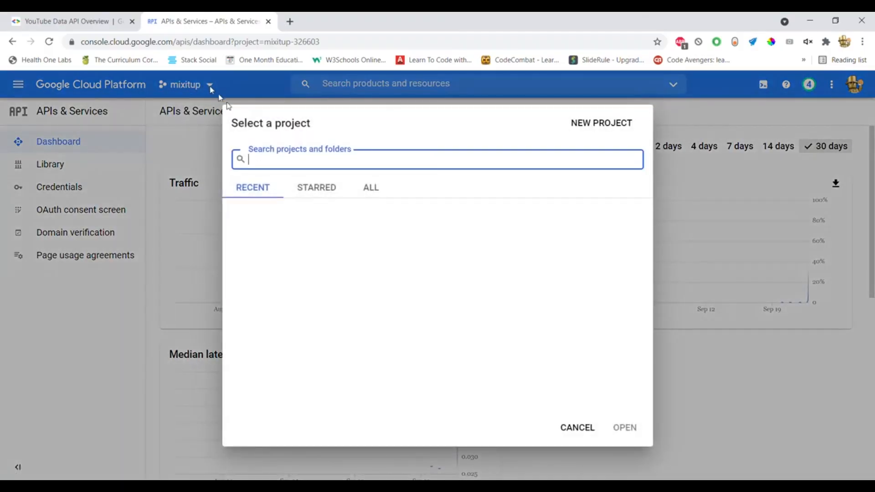
click(587, 129)
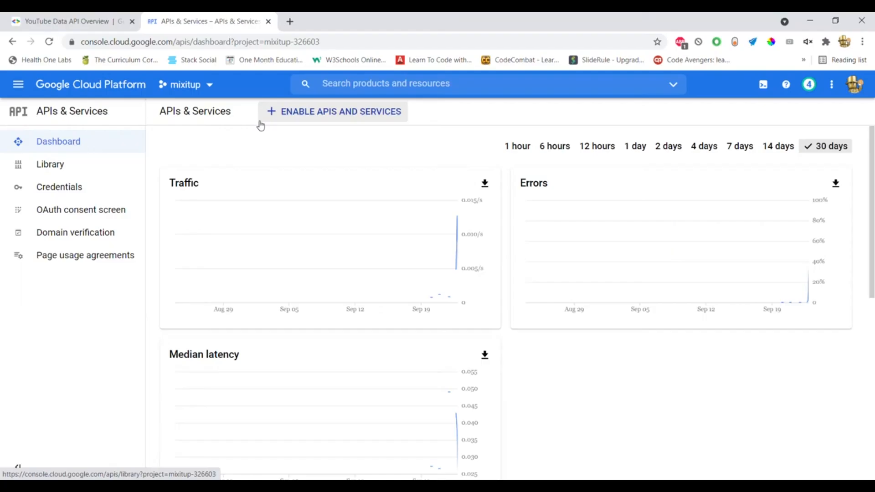
click(209, 87)
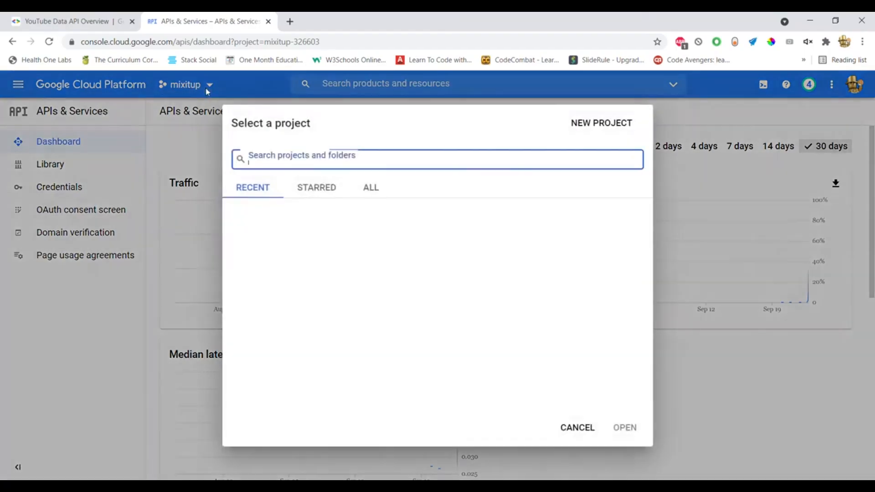
click(585, 132)
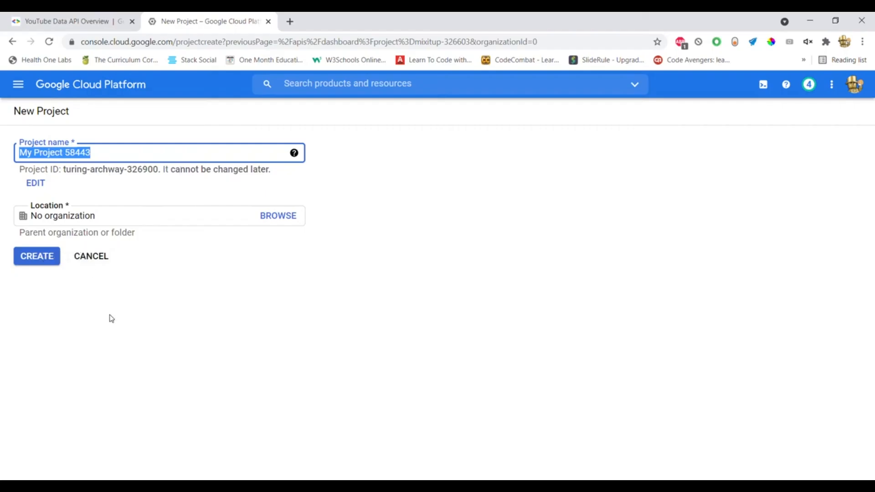
click(91, 258)
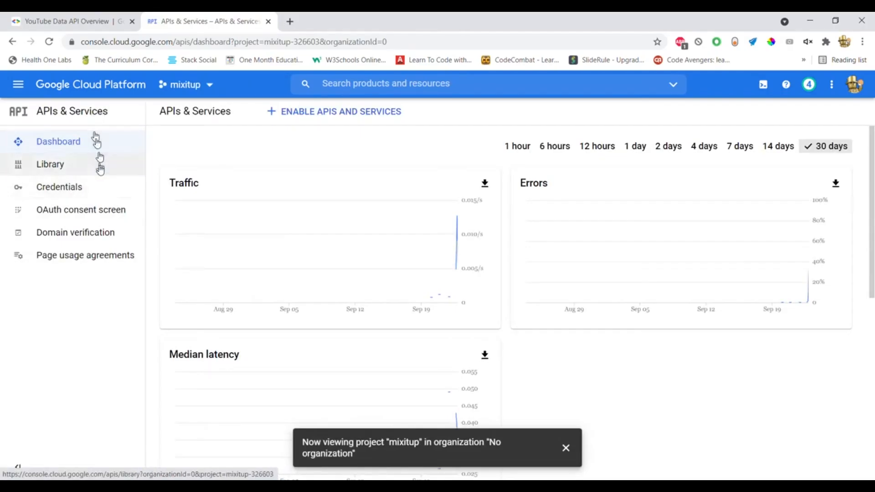
- Open the Credentials page of the mixitup project in a smaller browser window and create a new API key
drag(336, 23, 874, 155)
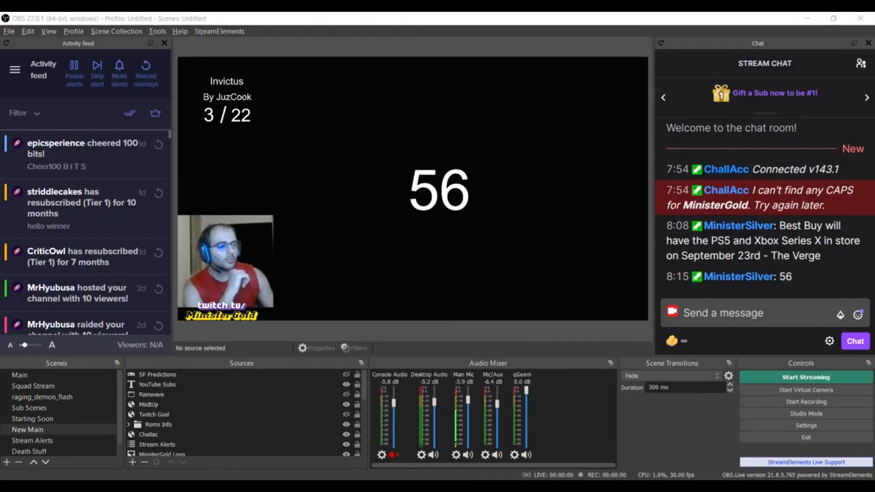
drag(874, 200, 85, 115)
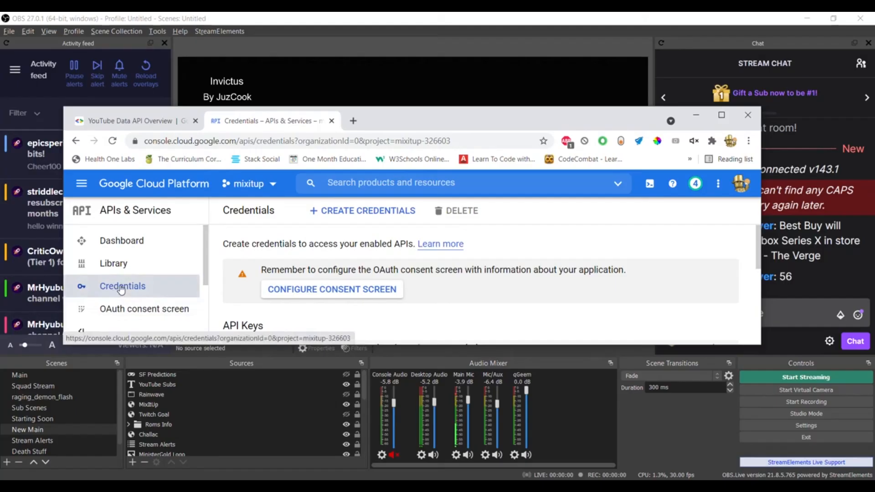
click(343, 212)
click(343, 212)
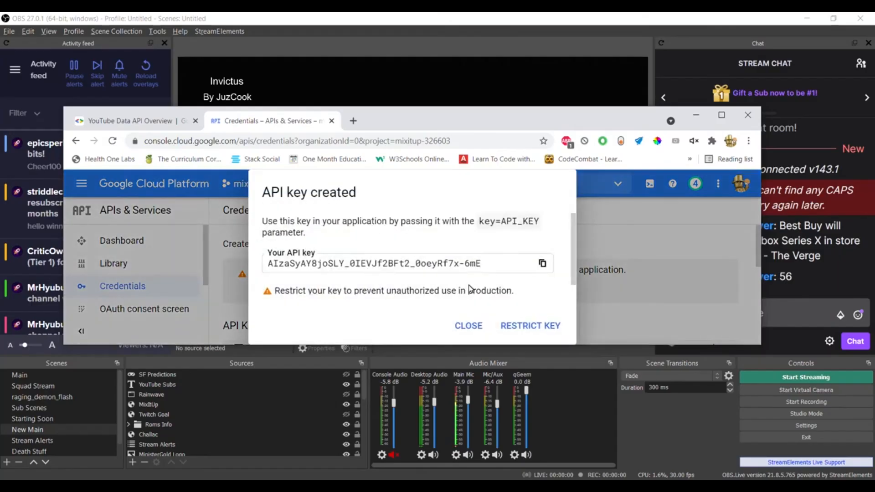
- Open the new API key's restriction settings and set its API restrictions to Restrict key
click(524, 326)
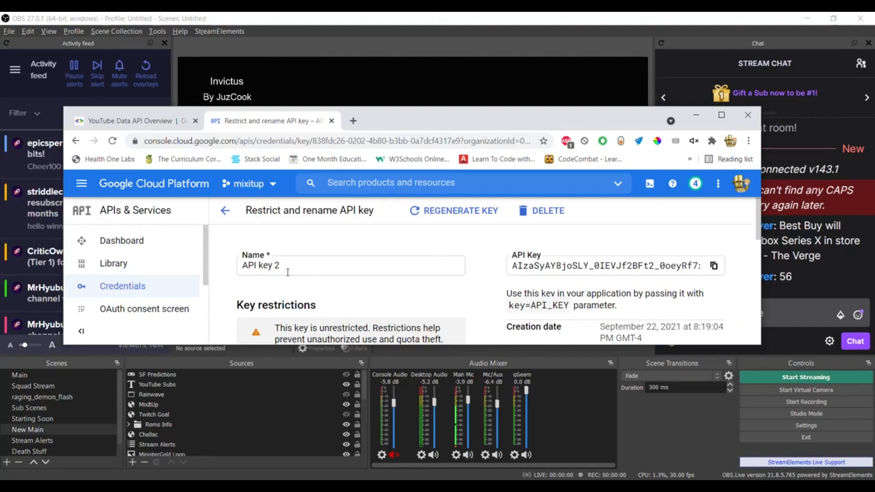
scroll(279, 248, down, 5)
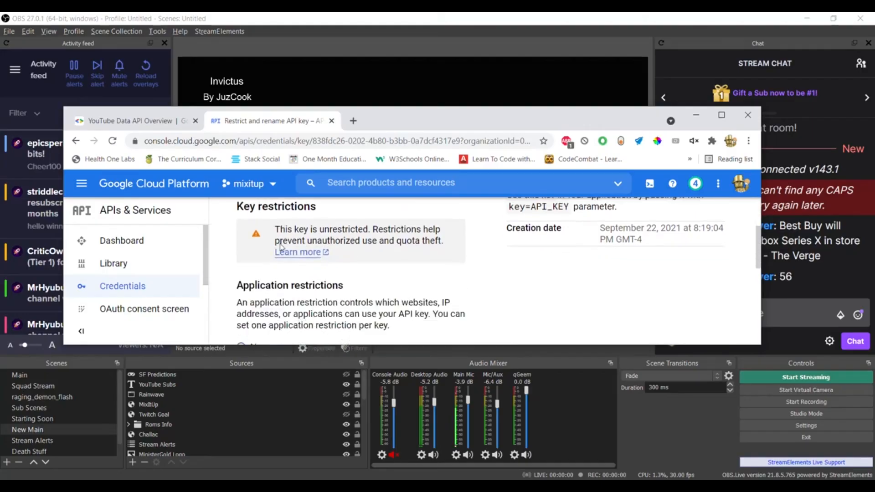
scroll(280, 248, down, 5)
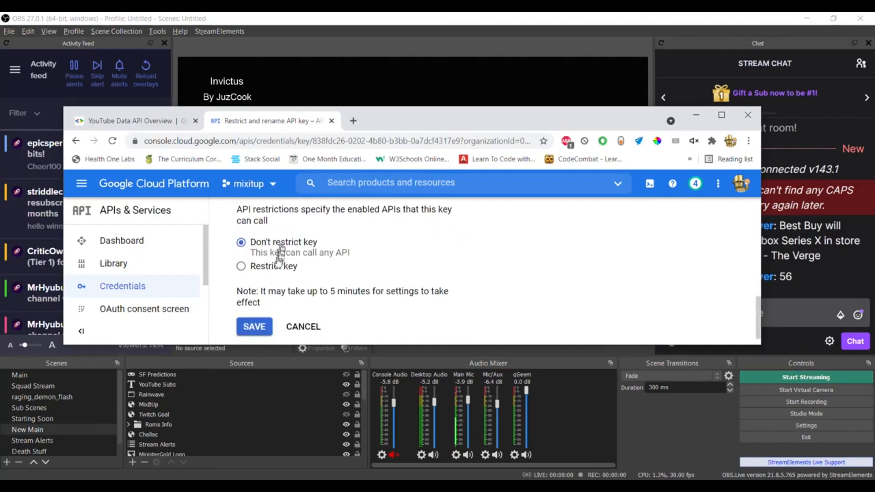
scroll(253, 260, up, 1)
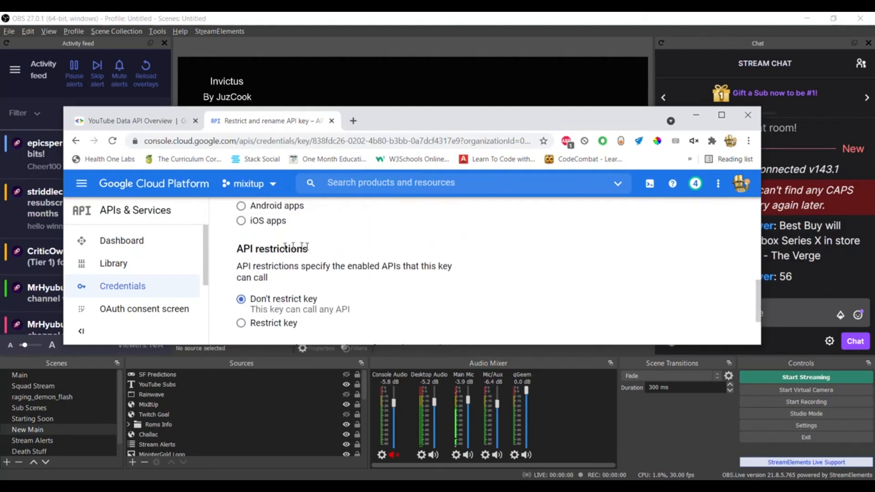
click(240, 323)
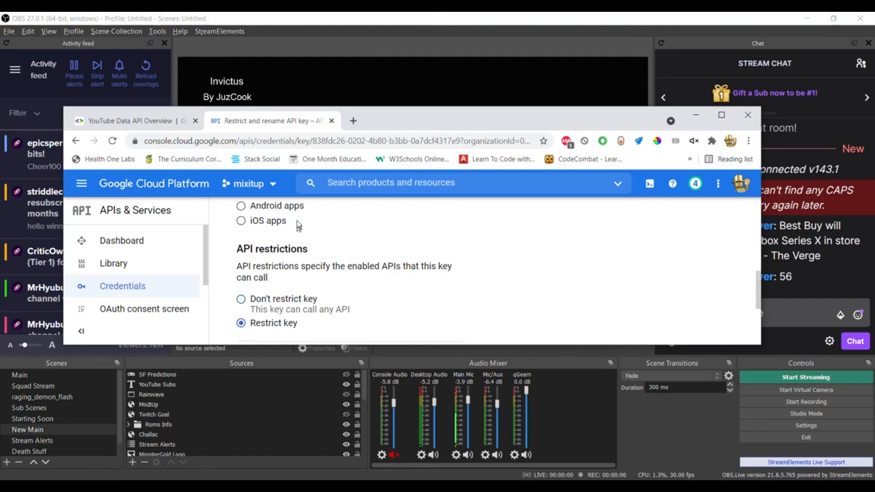
scroll(299, 237, down, 3)
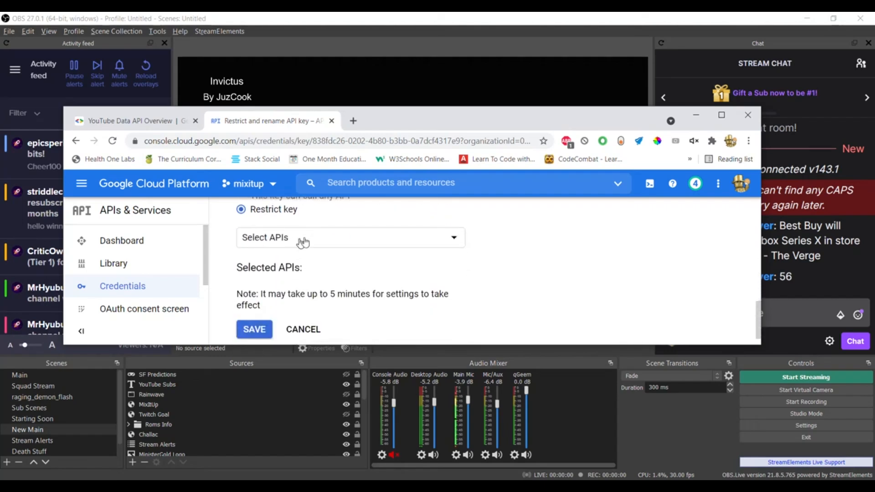
- Filter the API choices for youtube, limit the key to YouTube Data API v3, and save the restriction
click(298, 245)
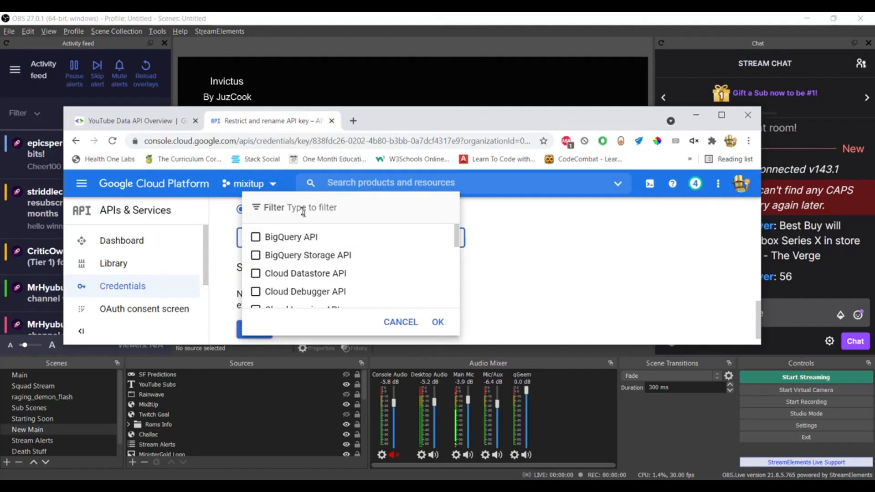
text(youtube)
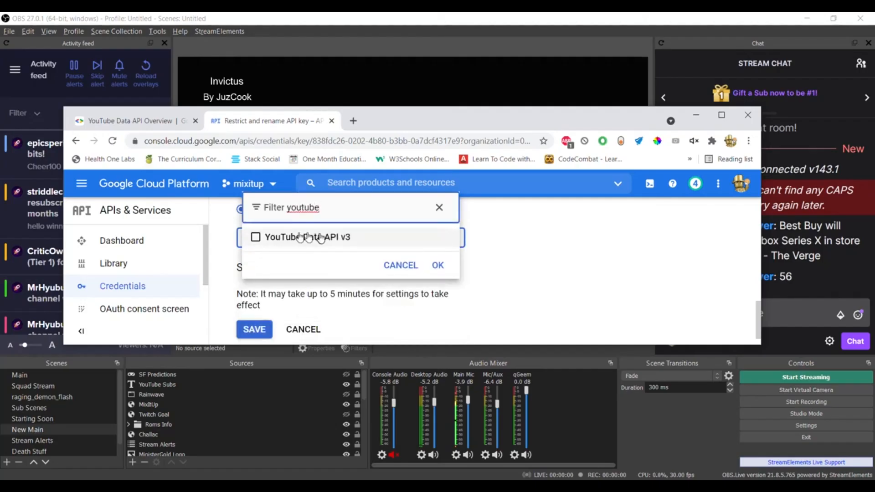
click(256, 241)
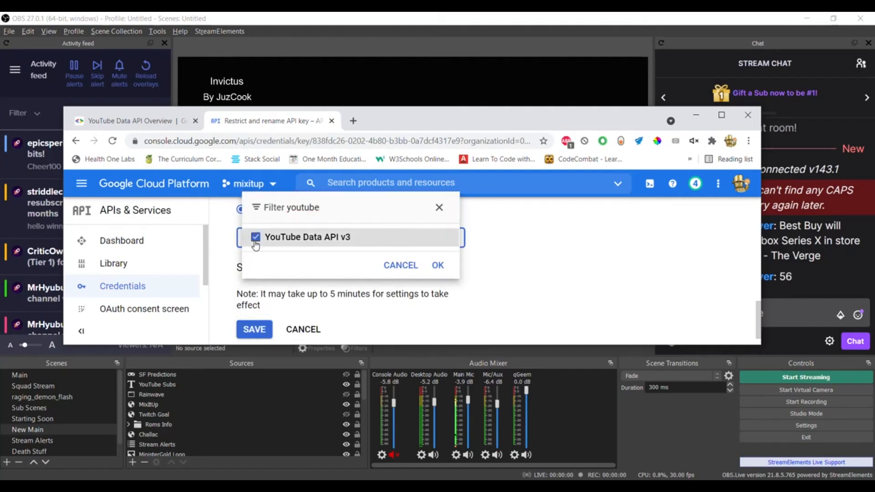
click(436, 265)
scroll(262, 314, down, 1)
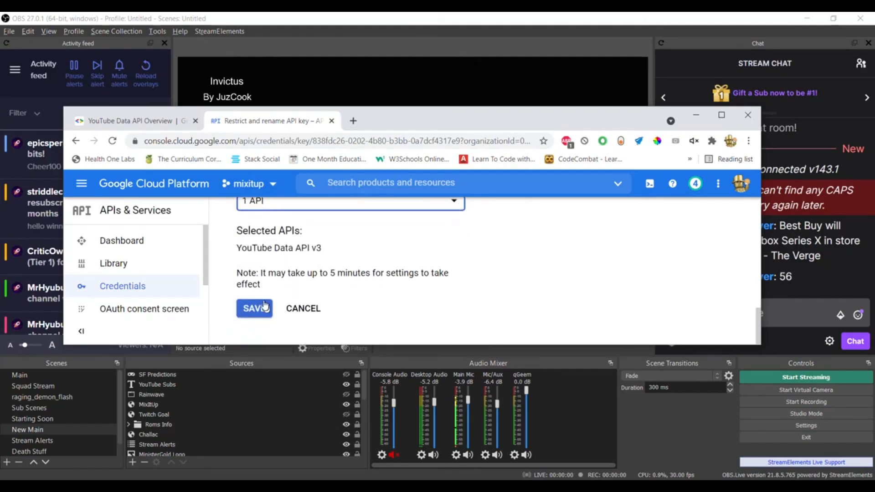
click(260, 307)
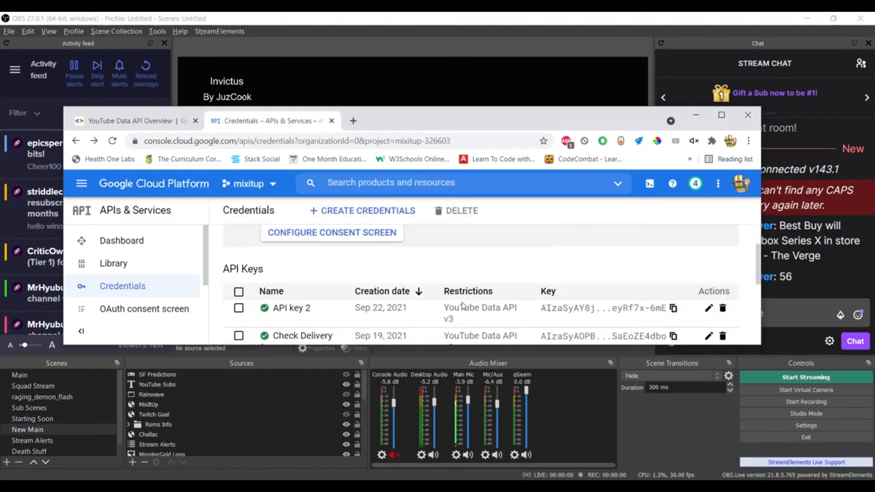
scroll(465, 302, down, 1)
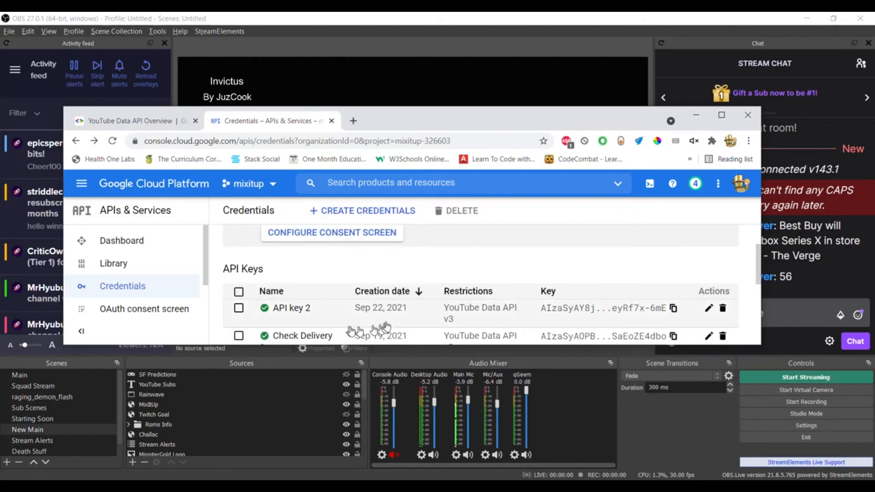
- Delete the newly created API key 2 from the mixitup project's credentials and confirm the permanent deletion
click(667, 310)
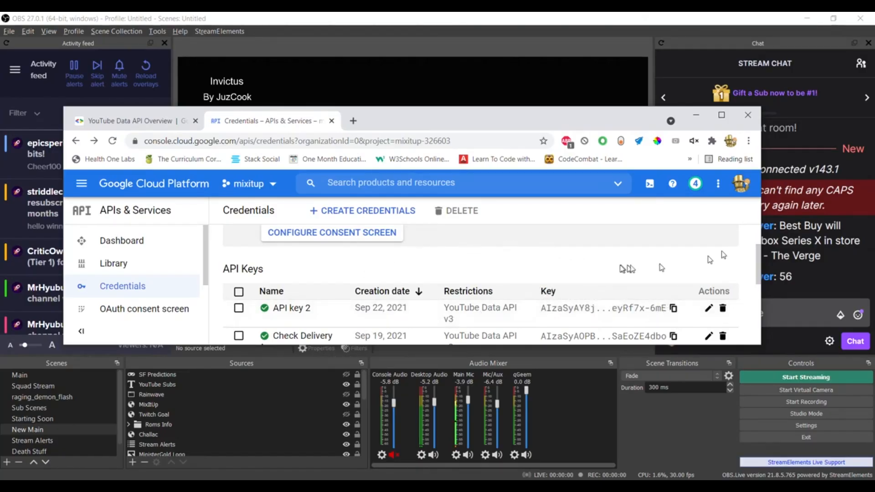
scroll(758, 265, up, 2)
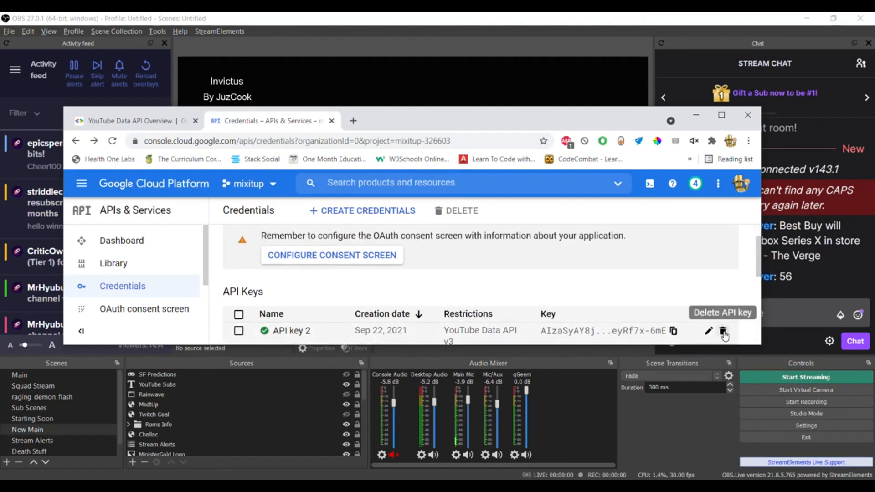
click(723, 331)
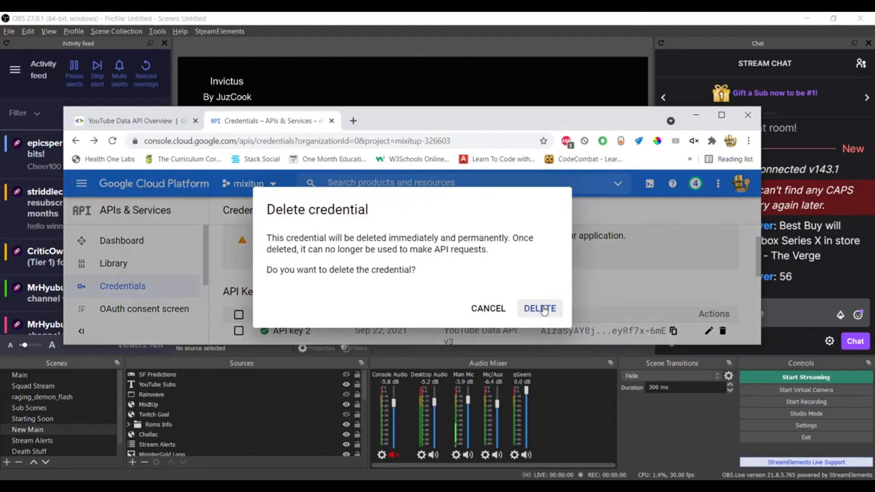
click(540, 309)
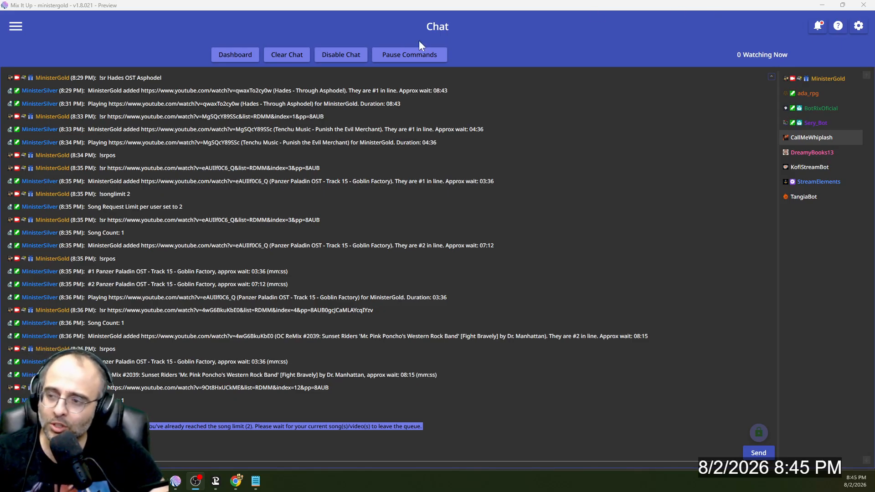
- In Mix It Up, filter the command list by song and open the Set YouTube Song Limit command for editing
click(14, 29)
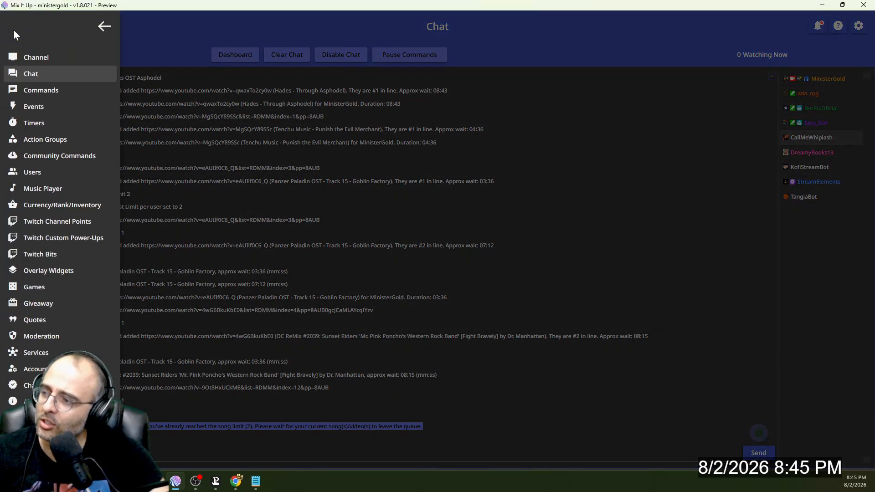
click(42, 91)
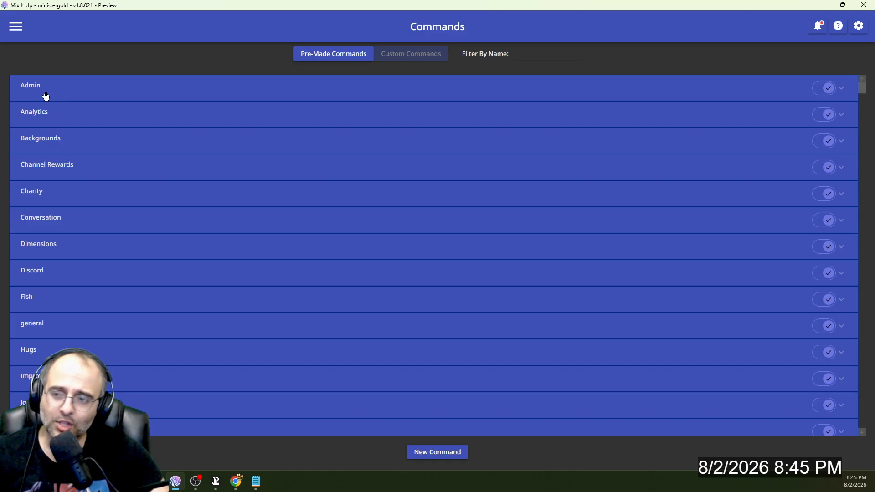
click(543, 54)
text(song)
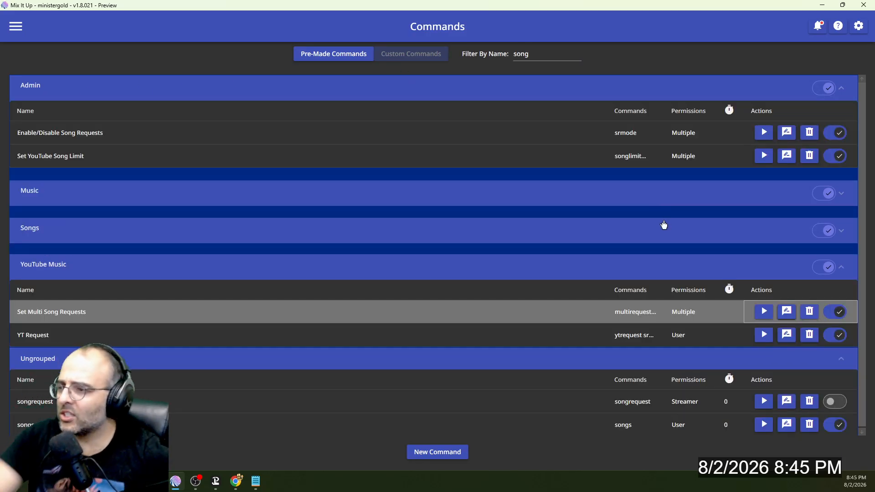
click(787, 156)
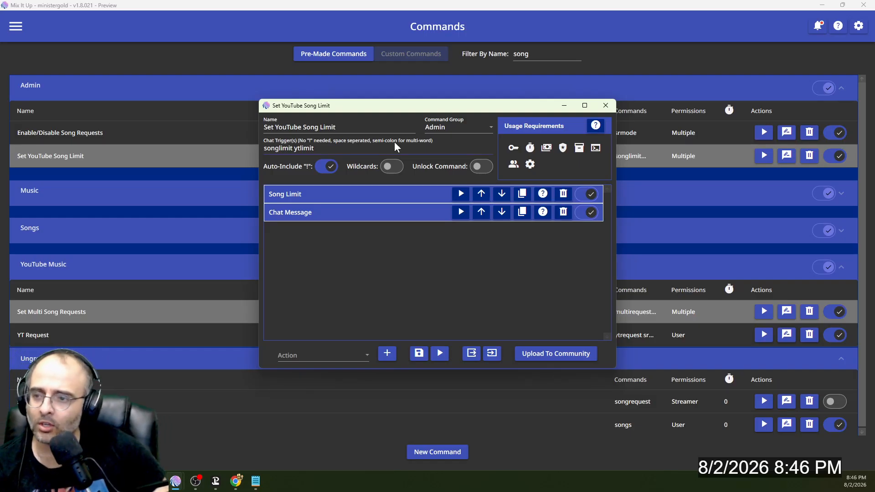
- Open the song limit command's role requirements and choose the Streamer and Moderator roles for all streaming platforms
click(513, 148)
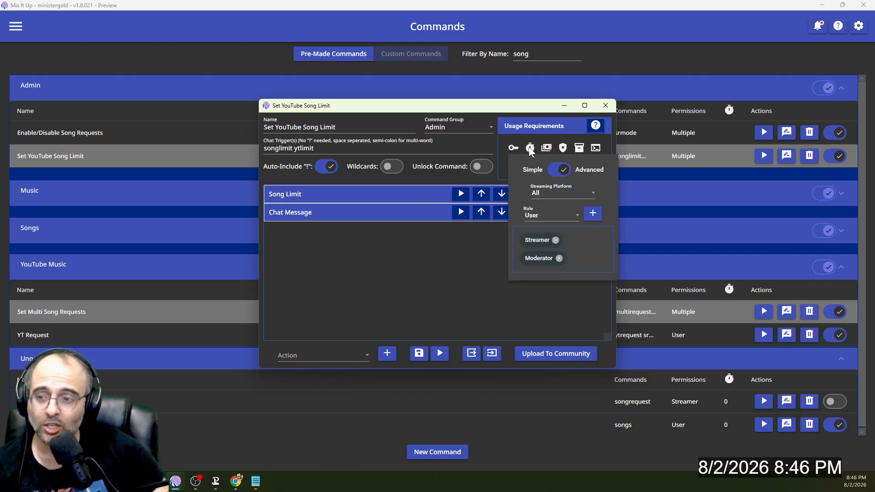
click(567, 215)
scroll(571, 319, down, 5)
click(562, 368)
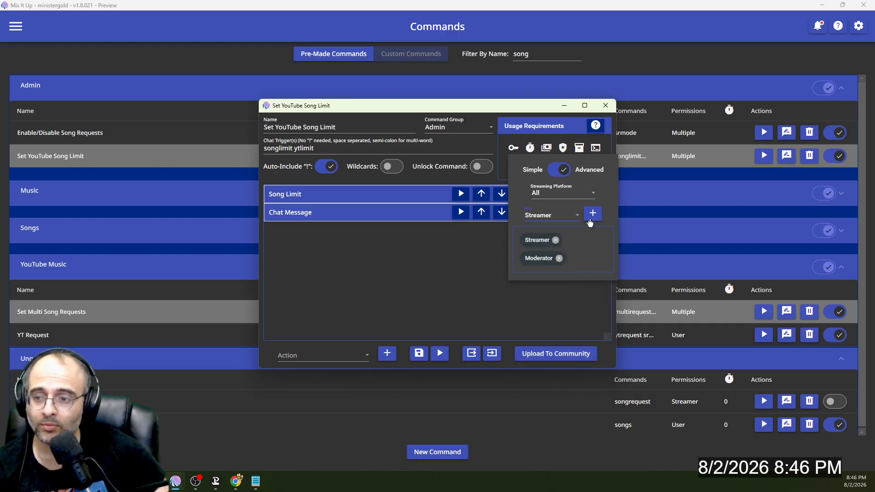
click(561, 220)
click(561, 337)
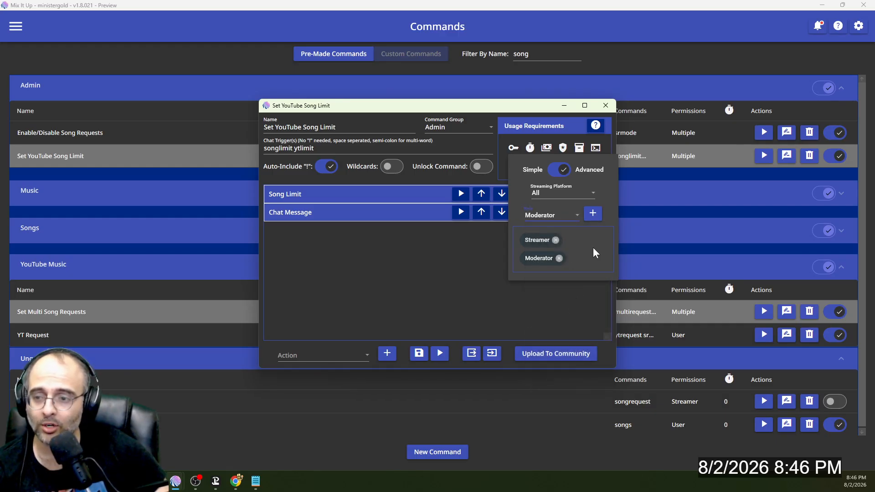
click(593, 214)
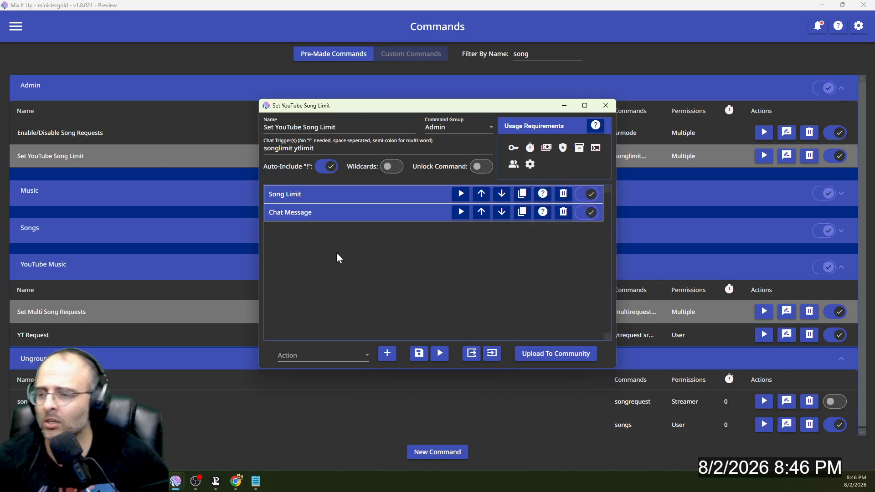
- Choose Special Identifier as the action type and review the settings of the existing Song Limit action
click(346, 361)
scroll(351, 313, down, 11)
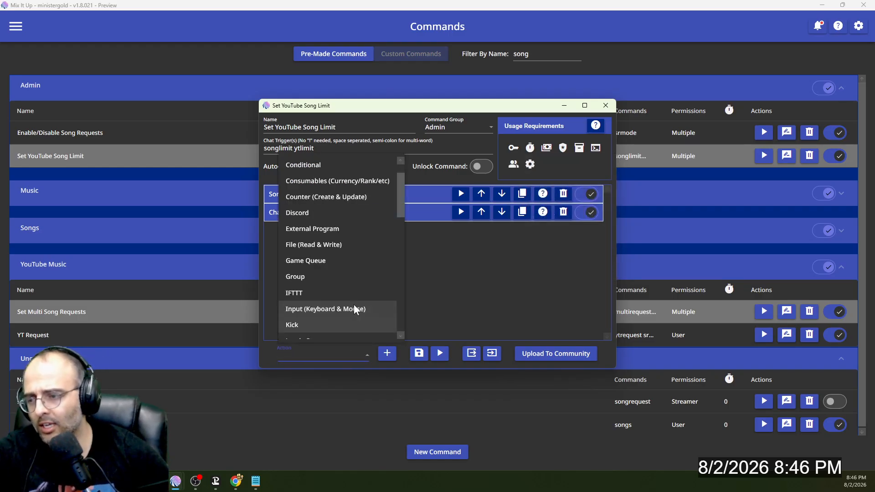
scroll(354, 296, up, 1)
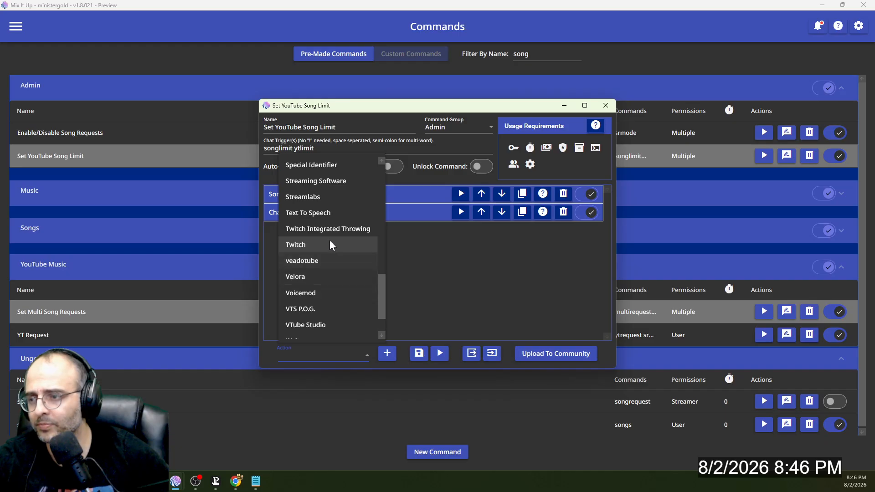
scroll(330, 238, up, 1)
click(328, 215)
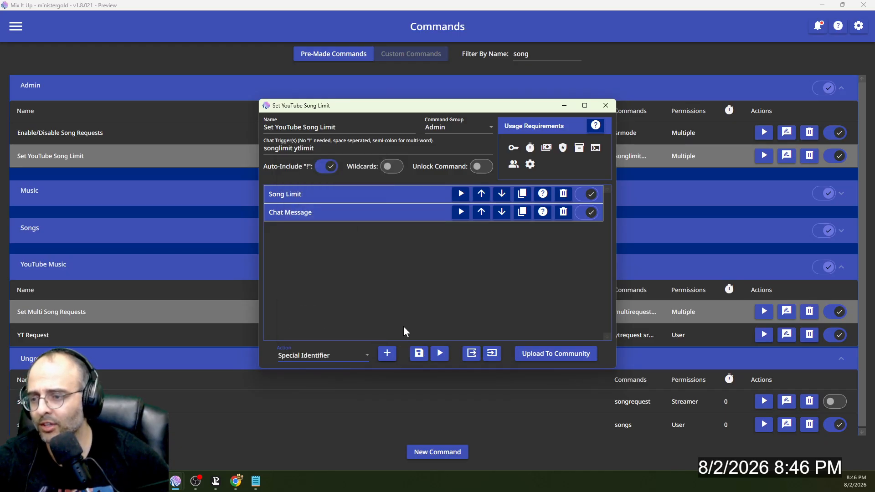
click(393, 193)
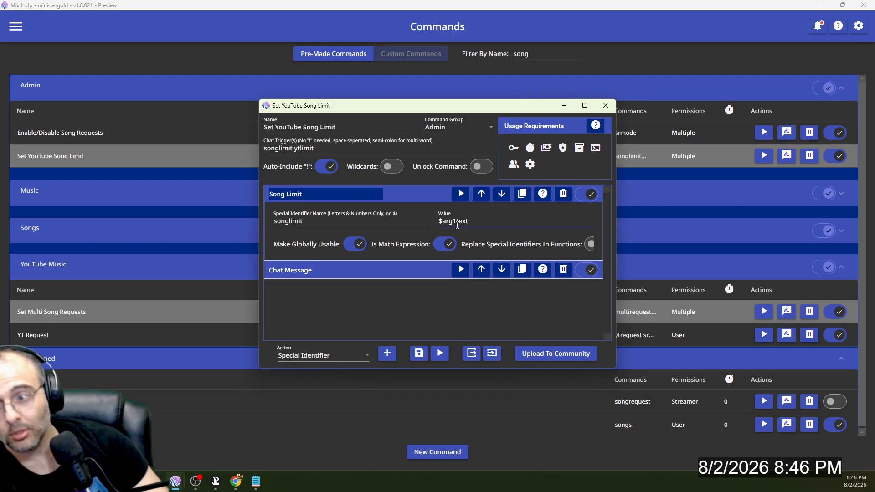
click(431, 195)
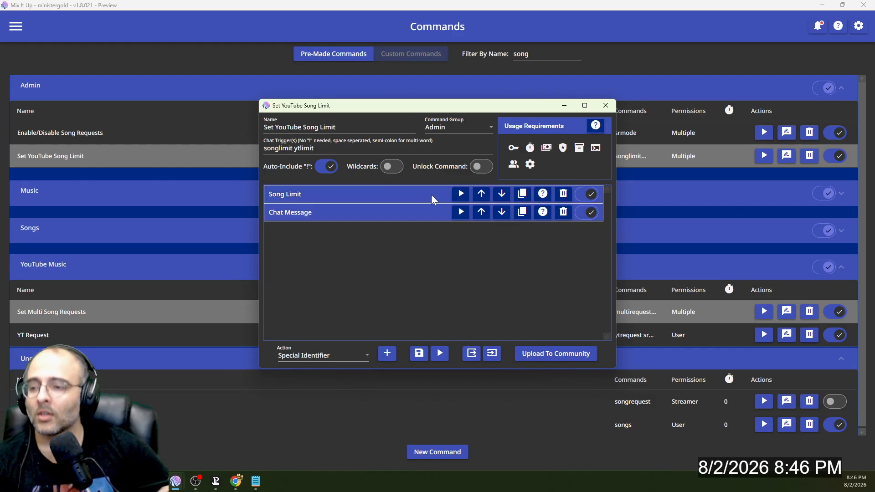
- Review the Chat Message action's text, choose Chat Message as the action type, and save the song limit command
click(400, 211)
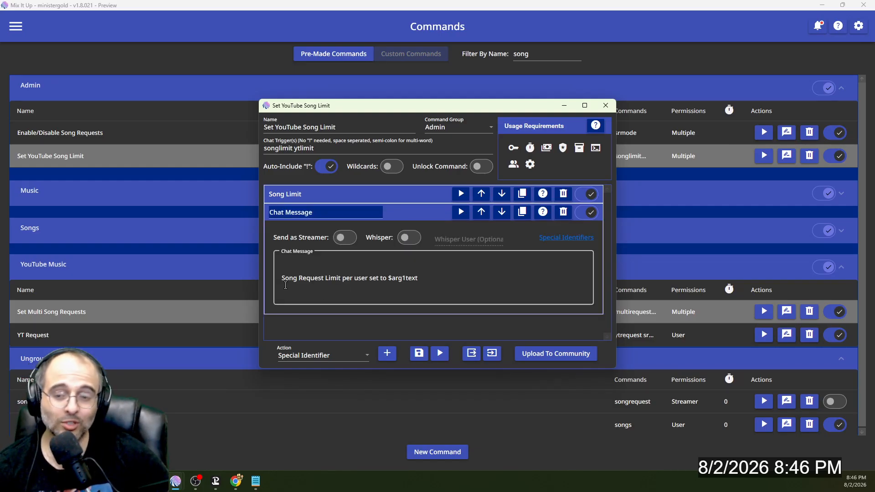
click(323, 355)
scroll(323, 228, up, 5)
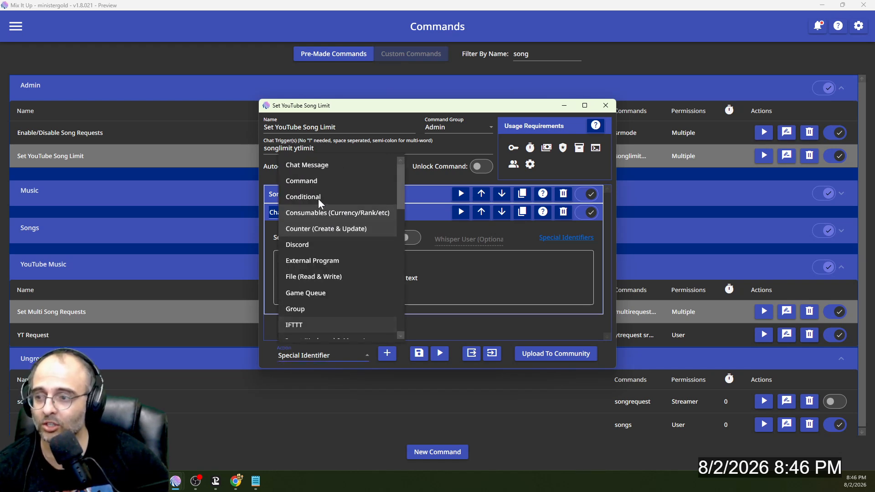
click(317, 167)
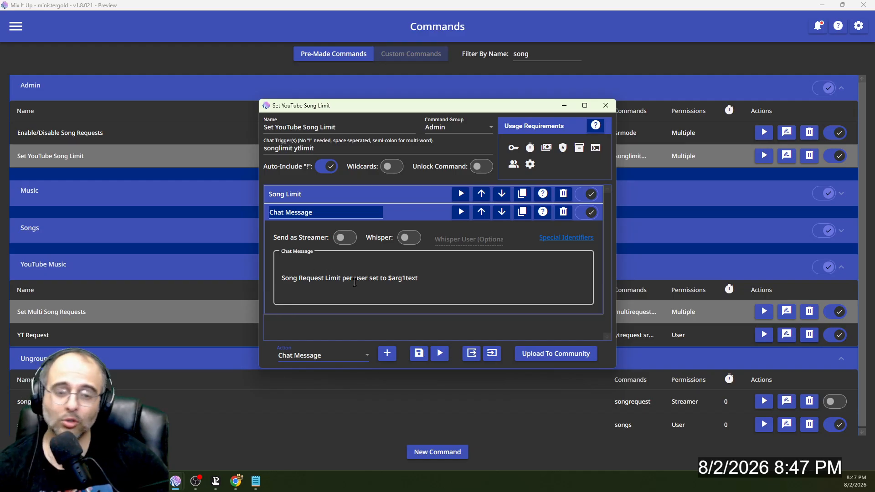
click(413, 216)
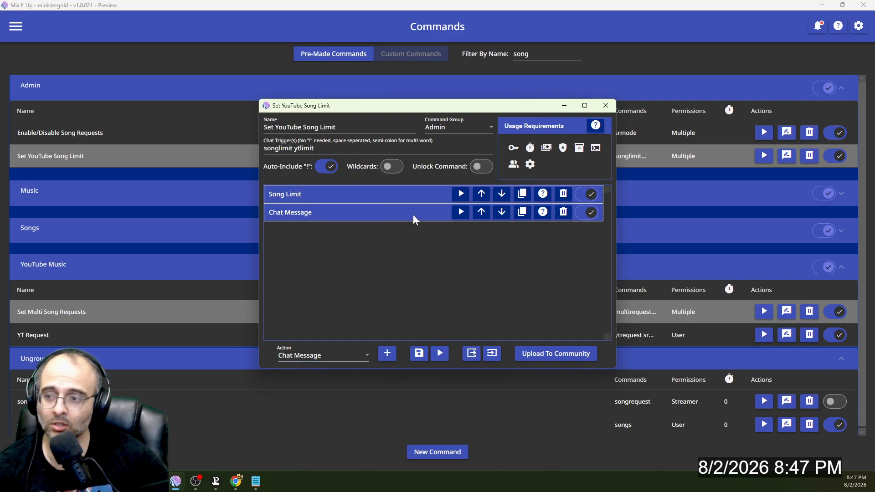
click(419, 354)
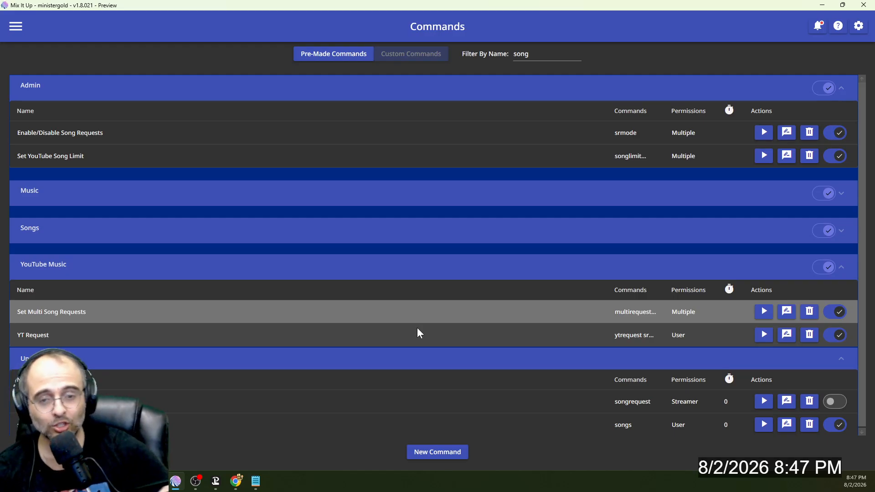
- Open the Song Request Position command from the Music group and check its role requirement
click(406, 189)
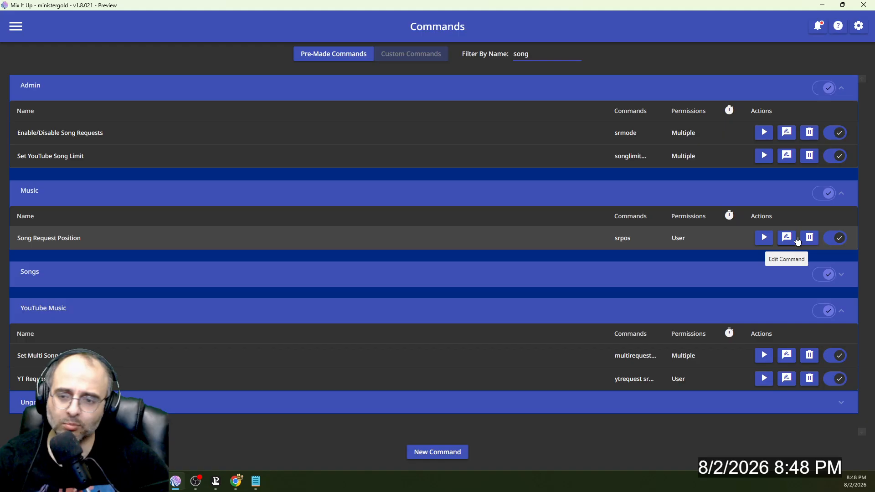
click(787, 238)
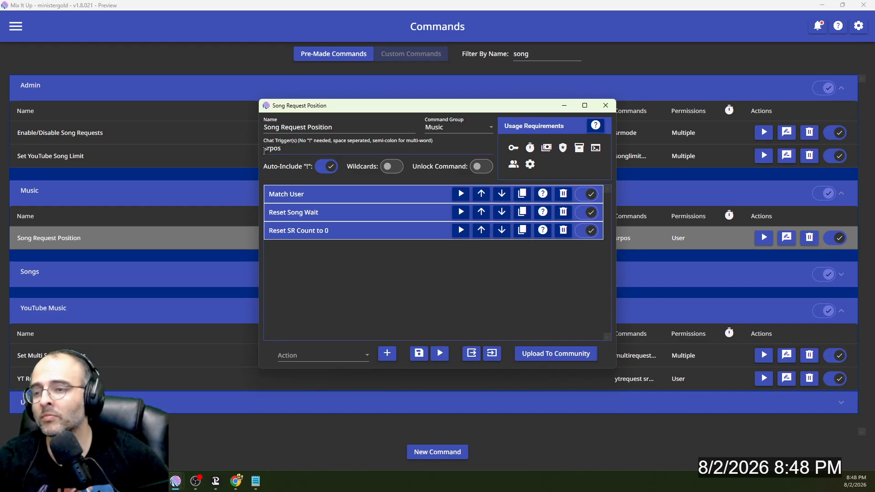
click(512, 150)
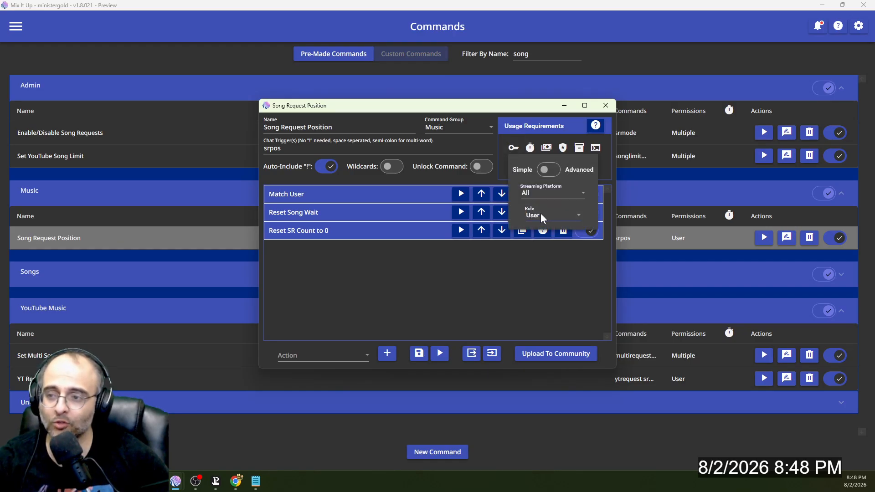
- Examine the Match User action's file path, special identifier and nested actions, and choose File (Read & Write) as the action type
click(329, 194)
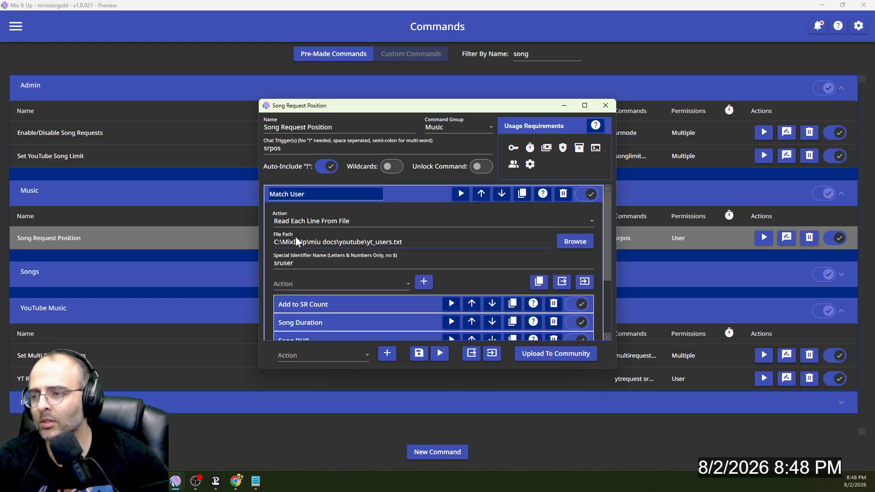
scroll(267, 264, down, 3)
scroll(266, 264, up, 2)
scroll(267, 264, down, 2)
click(325, 355)
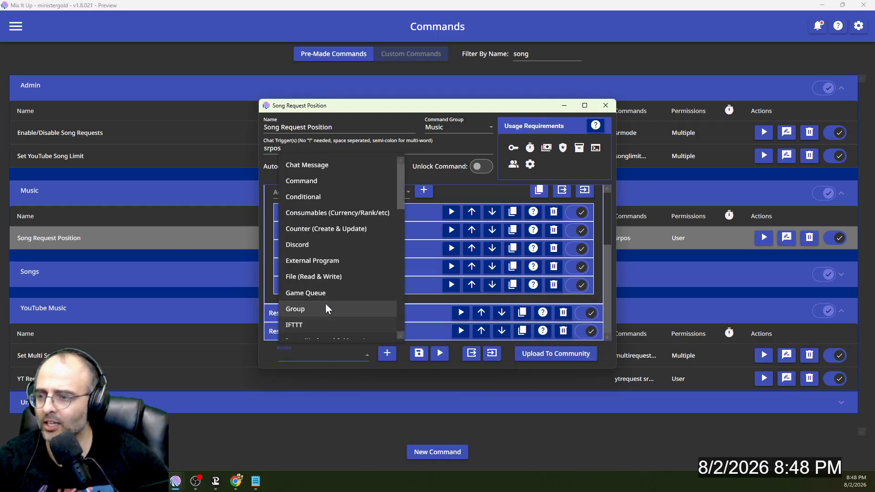
scroll(346, 251, down, 1)
click(340, 230)
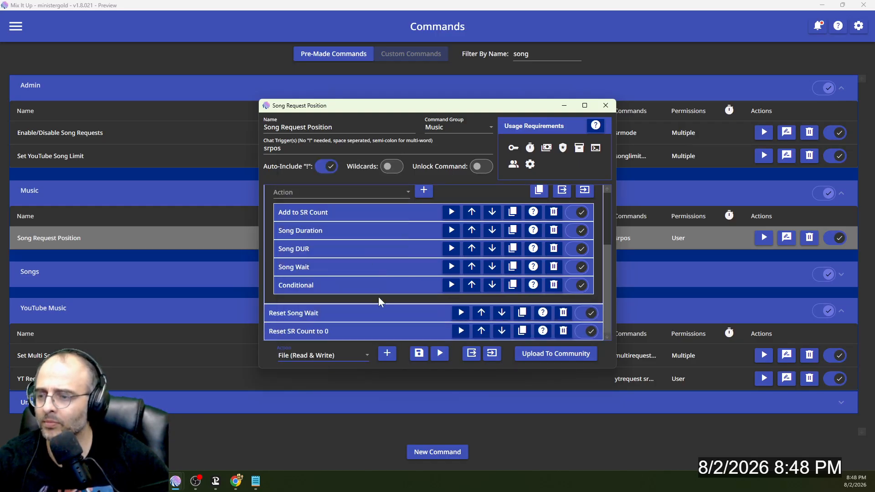
scroll(310, 302, up, 3)
scroll(311, 248, up, 1)
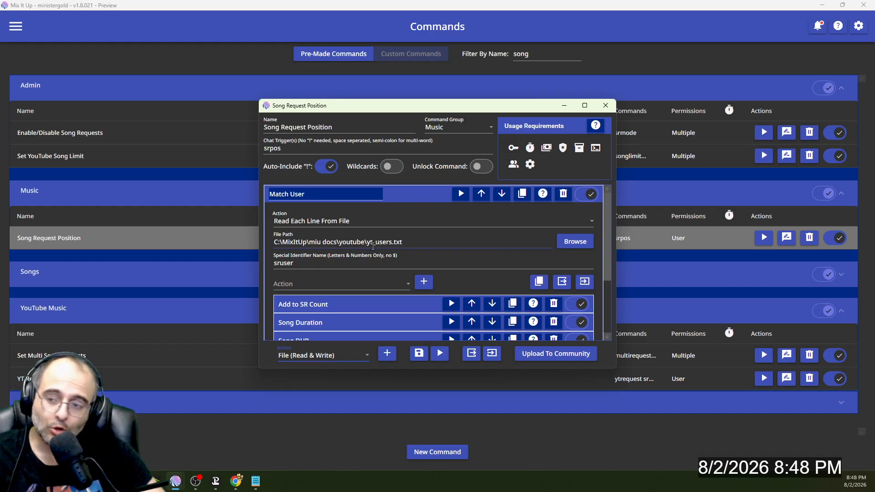
- Open File Explorer and go to the C:\MixItUp\miu docs\youtube folder
key(alt+Tab)
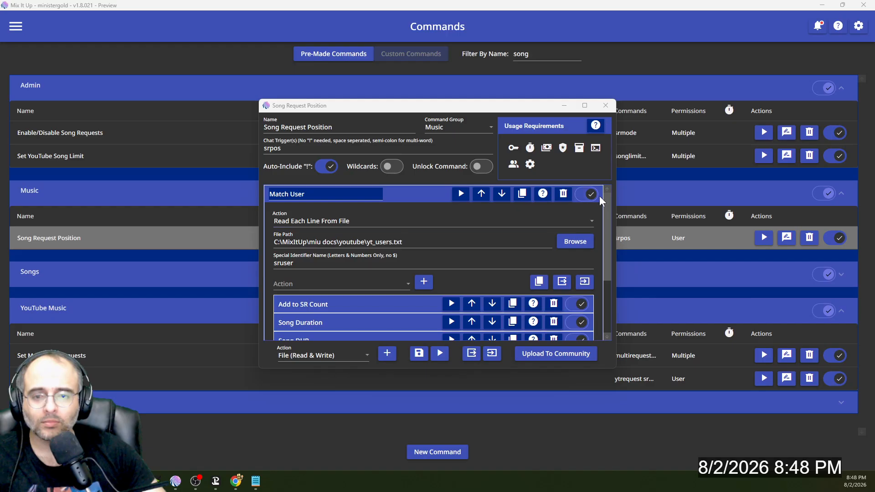
key(super+e)
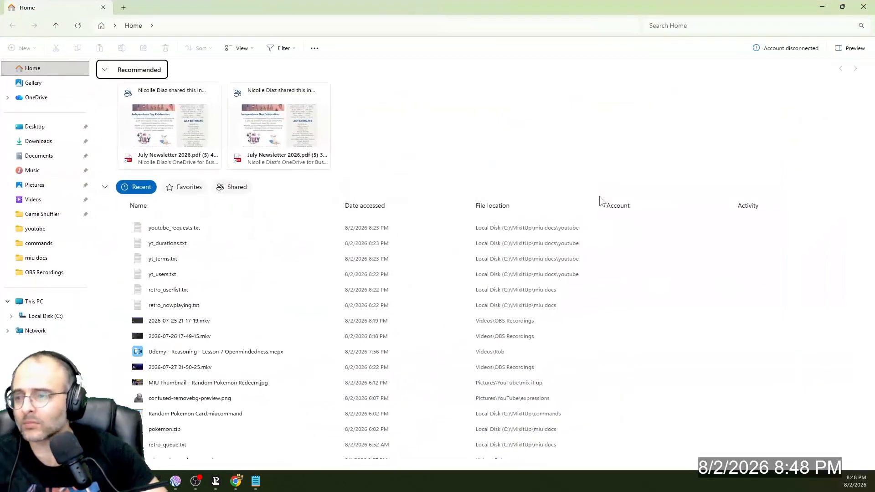
click(57, 317)
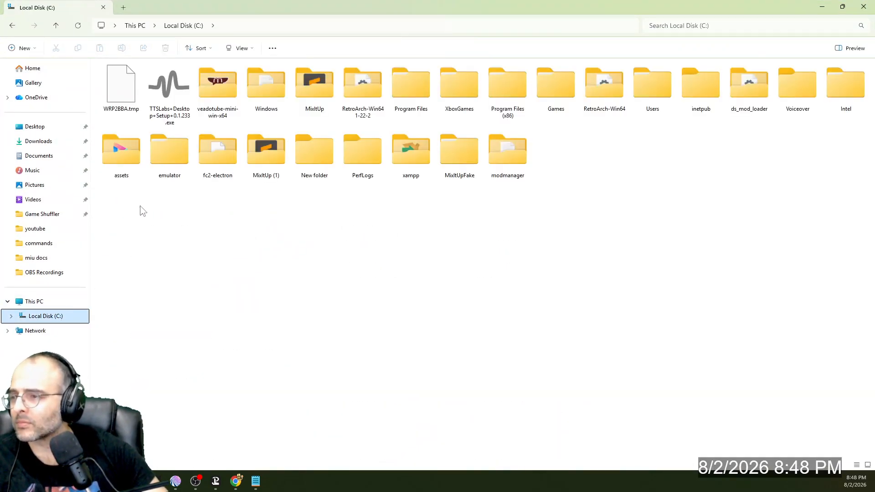
double_click(302, 86)
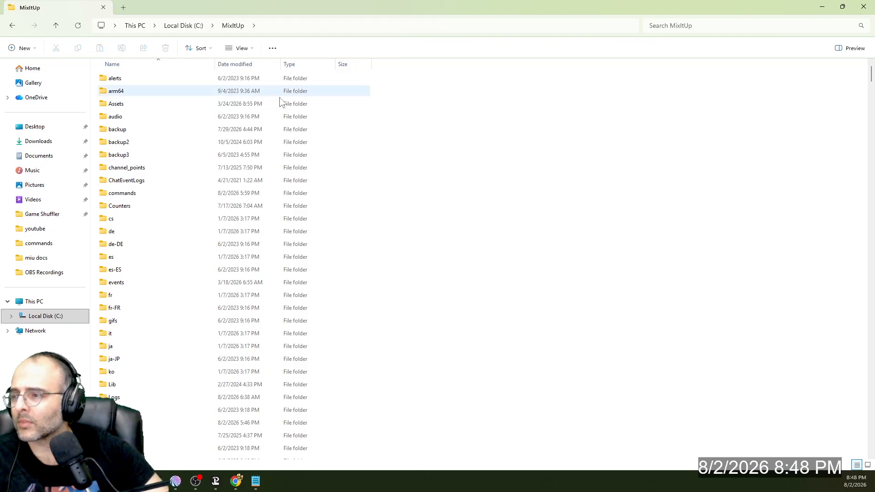
click(122, 171)
key(m)
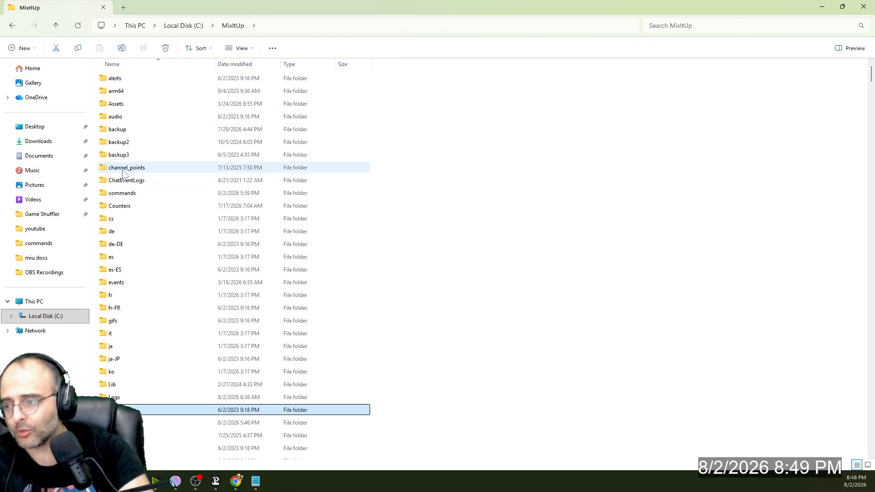
key(i)
key(Return)
key(l)
key(r)
key(t)
key(y)
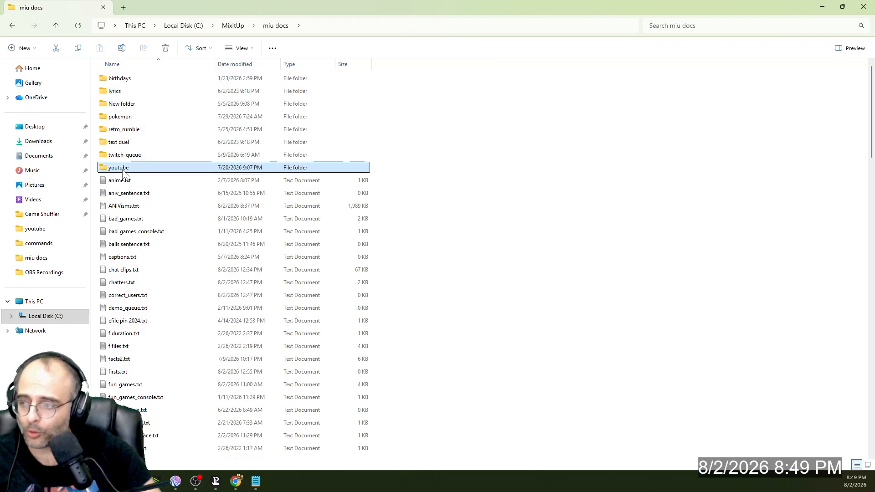
key(Return)
- Select youtube_requests.txt, yt_durations.txt, yt_terms.txt and yt_users.txt, and enlarge the file icons
key(Down)
key(Down)
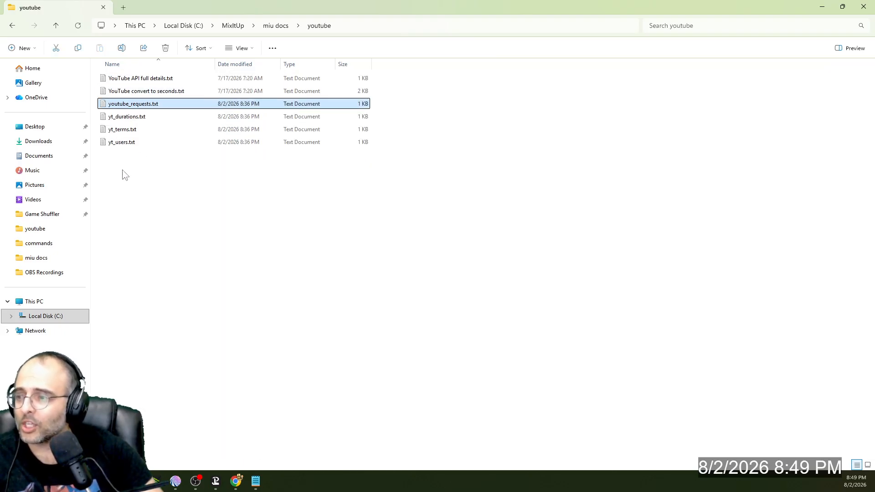
key(shift+Down)
key(shift+Down)
key(shift+Down)
scroll(156, 280, up, 4)
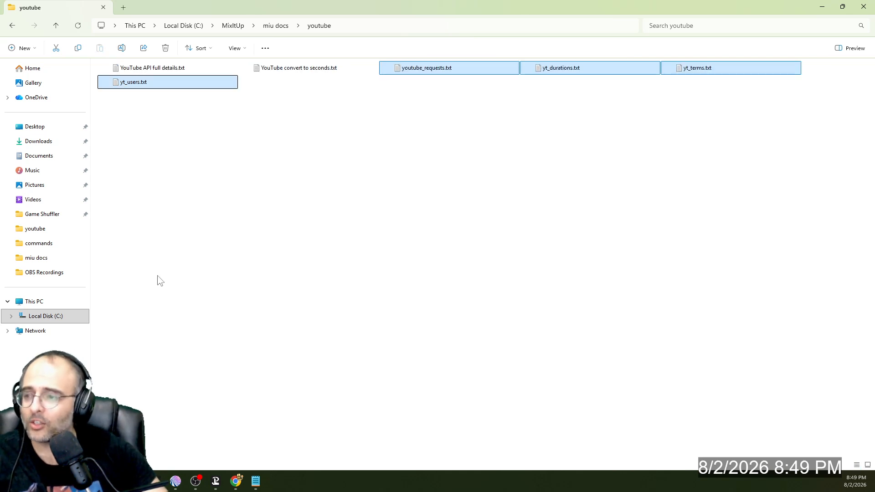
scroll(222, 236, up, 2)
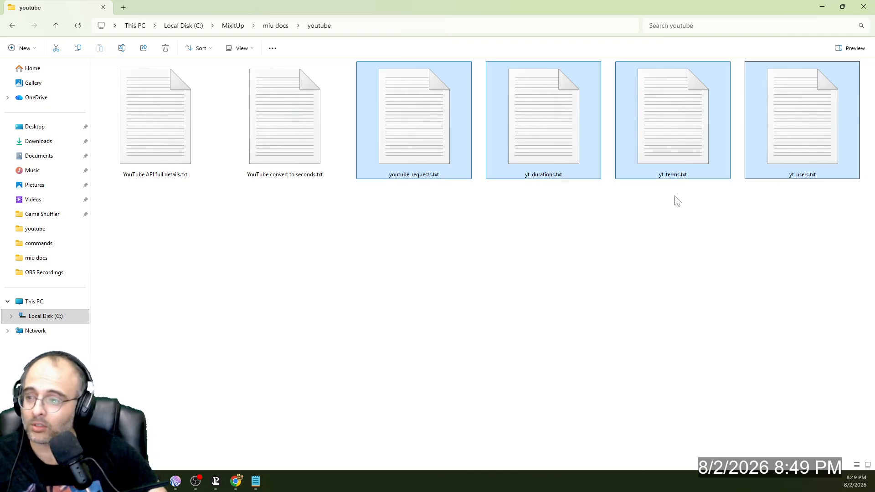
- Return to Mix It Up, choose Counter (Create & Update) as Match User's nested action type, and open the Add to SR Count action
key(alt+Tab)
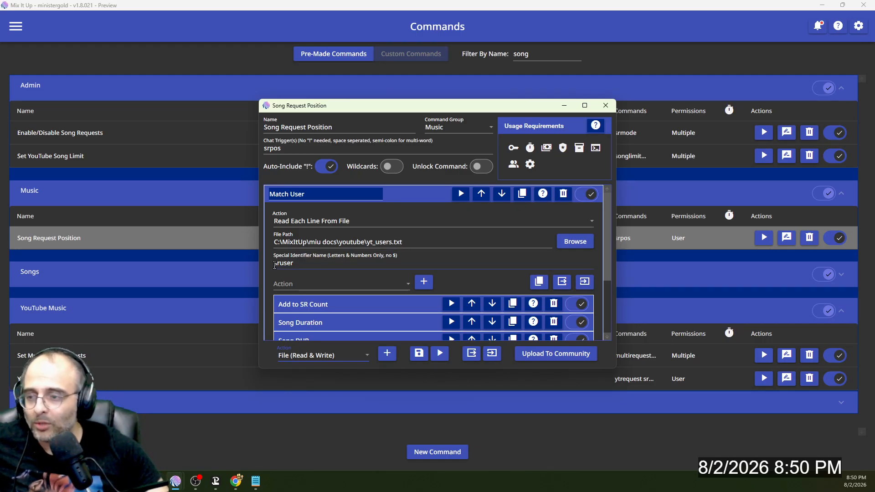
scroll(268, 274, down, 3)
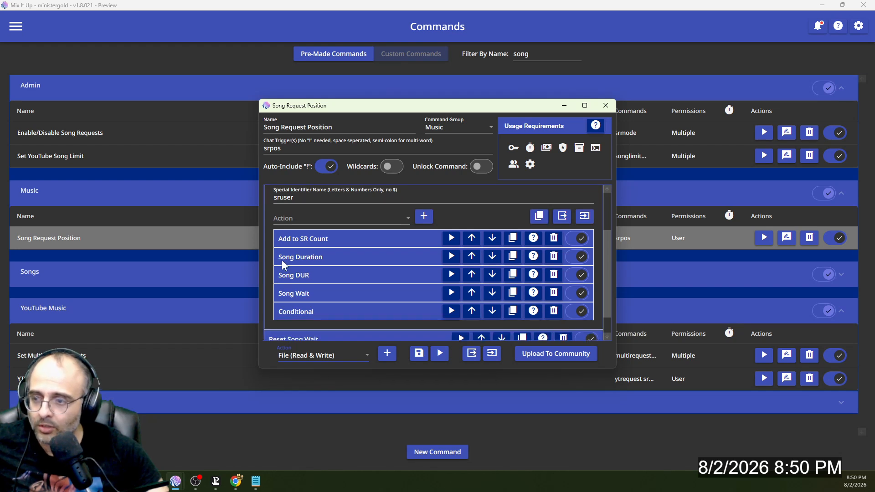
click(306, 223)
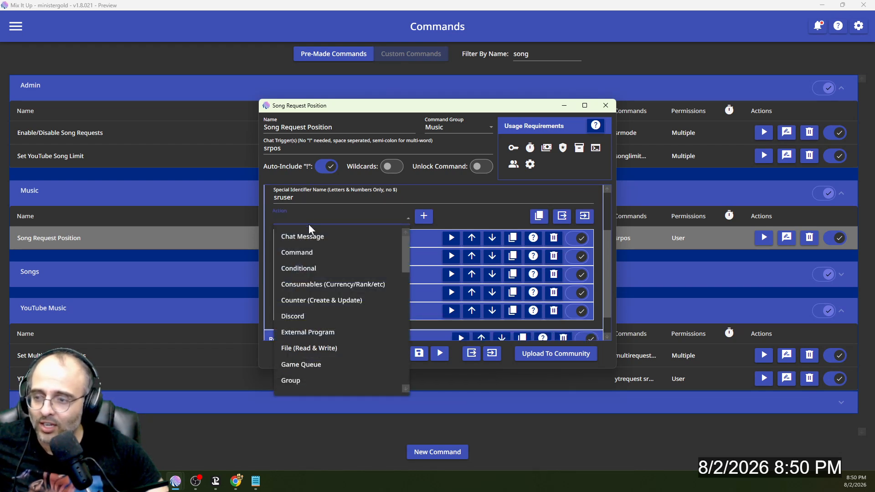
click(326, 298)
click(407, 239)
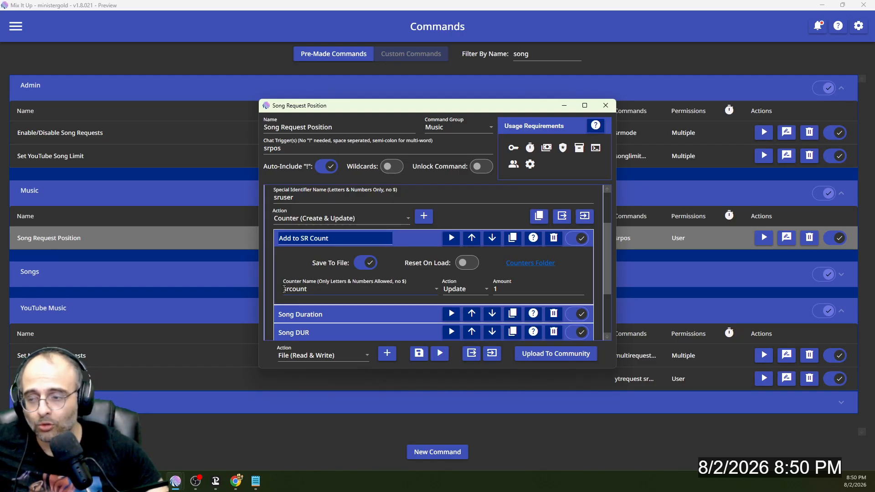
- Try the srcount counter with the Set action and amount 0, and restore it to Update with amount 1
click(466, 291)
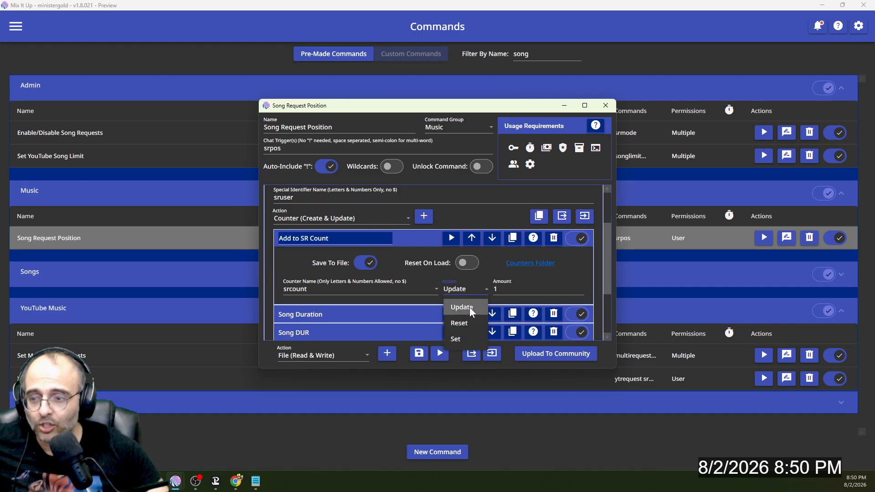
click(457, 338)
double_click(503, 288)
text(0)
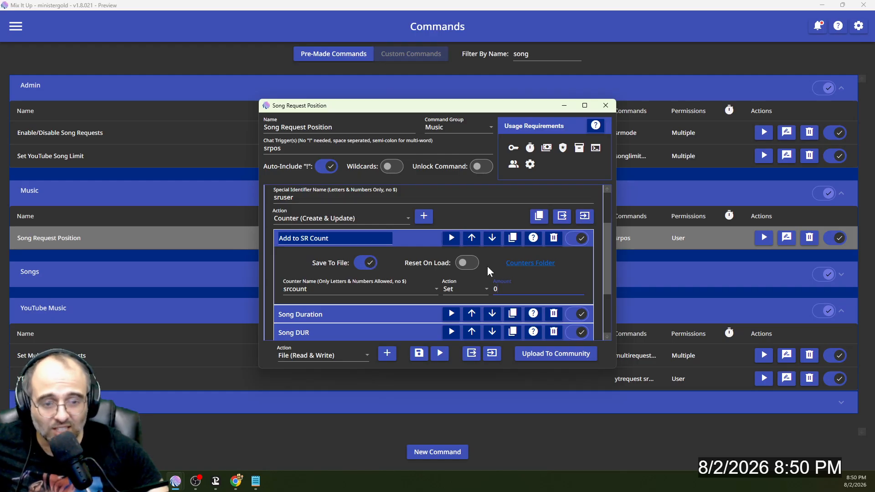
double_click(516, 290)
text(1)
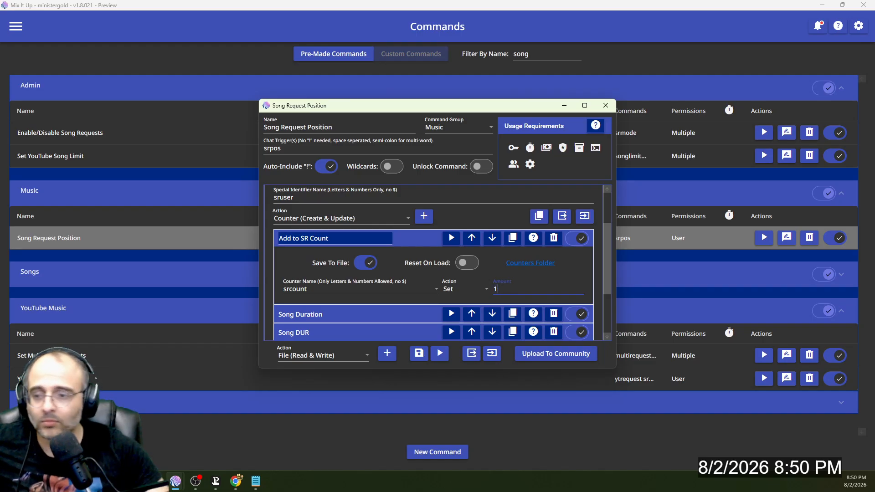
click(462, 286)
click(468, 306)
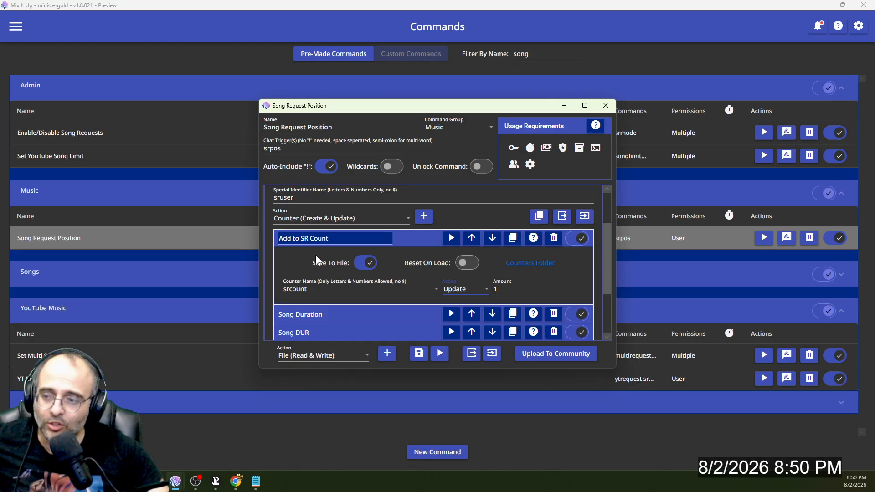
- Collapse Add to SR Count and examine the Song Duration action's file path, line number and special identifier alongside Match User's file path
scroll(298, 269, up, 2)
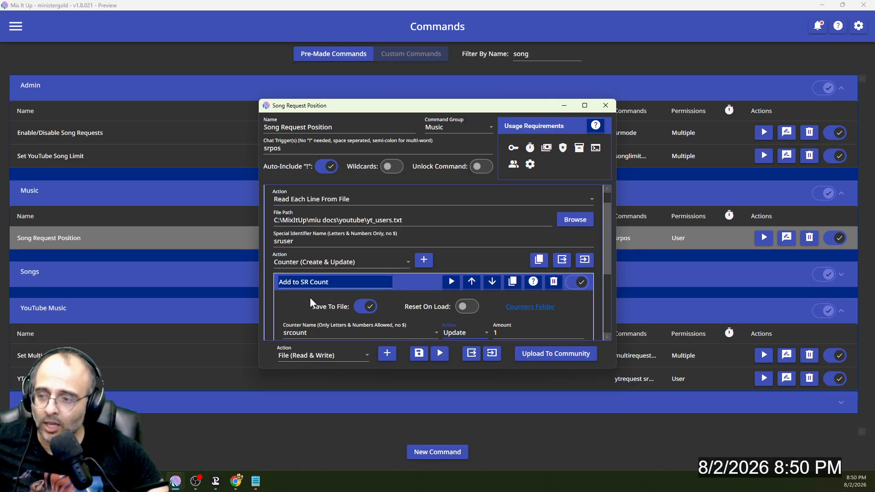
scroll(328, 286, down, 1)
click(400, 260)
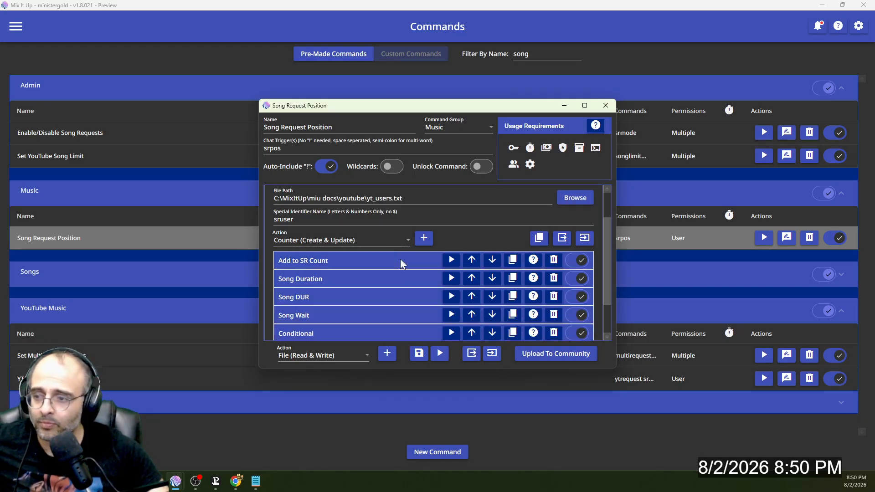
click(334, 279)
scroll(334, 279, down, 2)
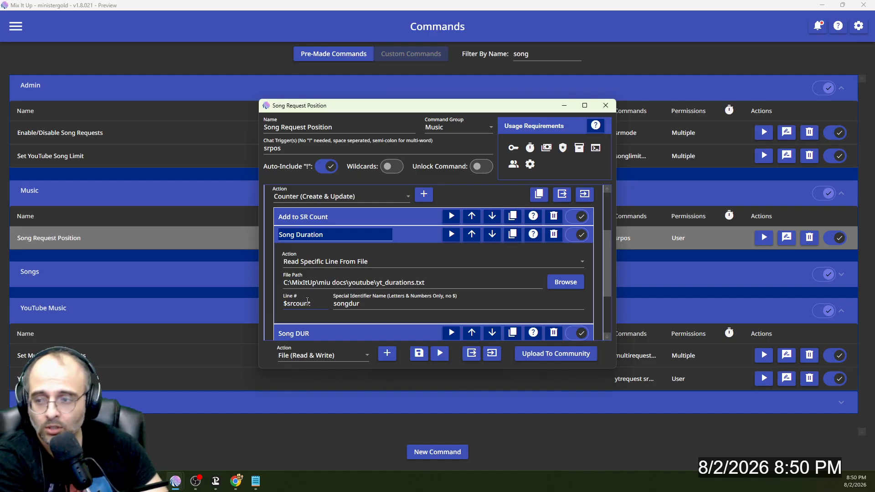
click(282, 302)
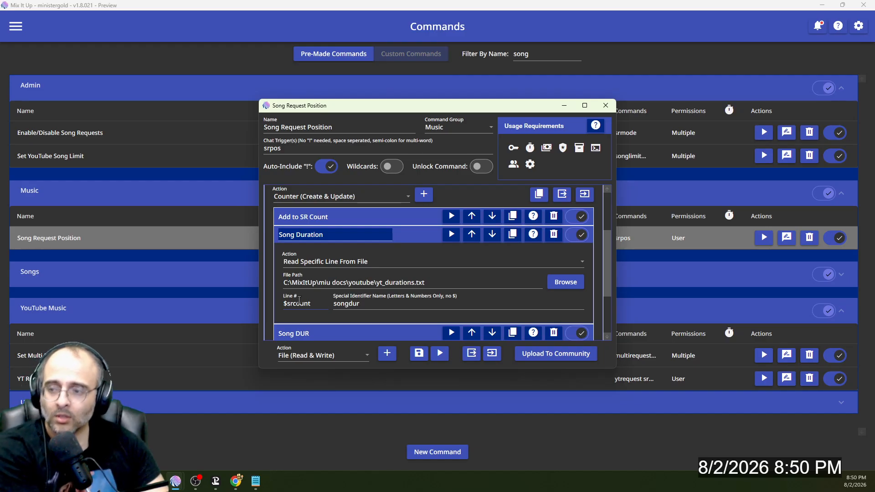
scroll(299, 300, up, 3)
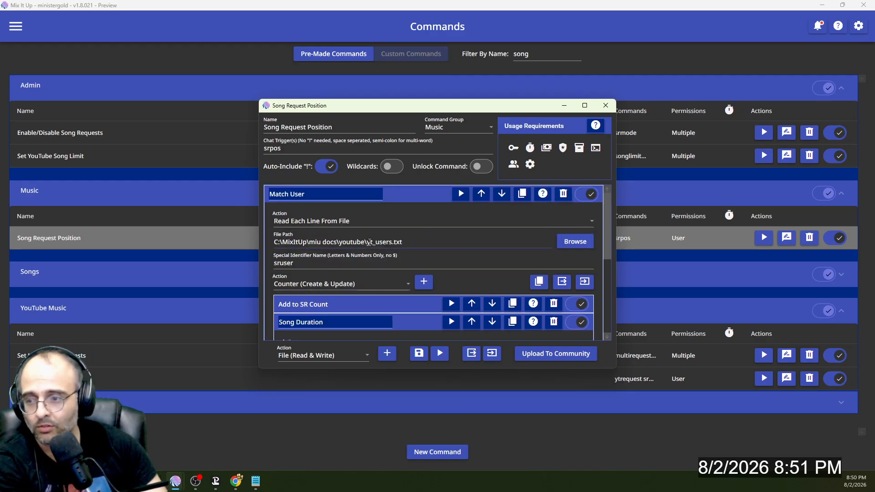
scroll(402, 257, down, 2)
scroll(402, 250, down, 2)
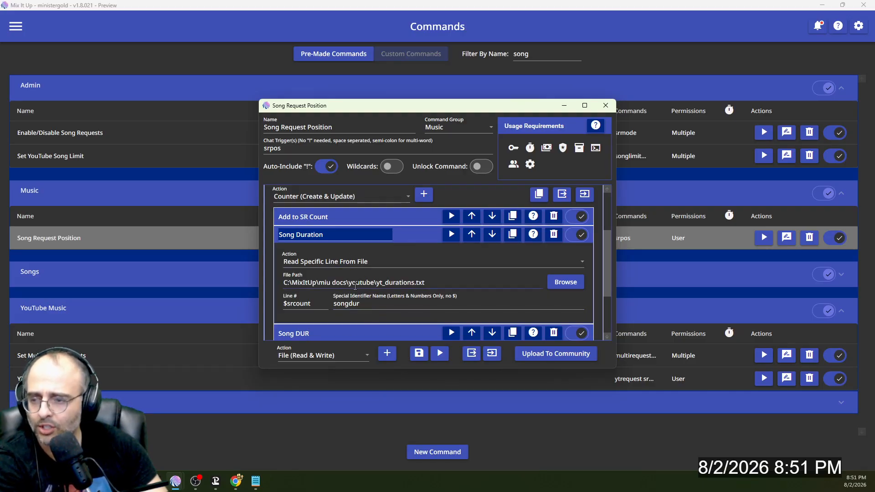
- Choose File (Read & Write) as the nested action type and compare the settings of the Song Duration and Song DUR actions
click(330, 198)
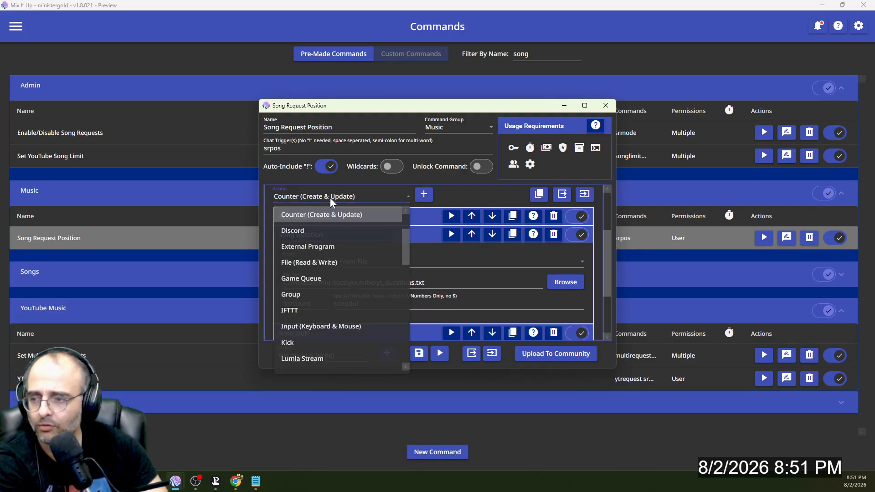
click(328, 259)
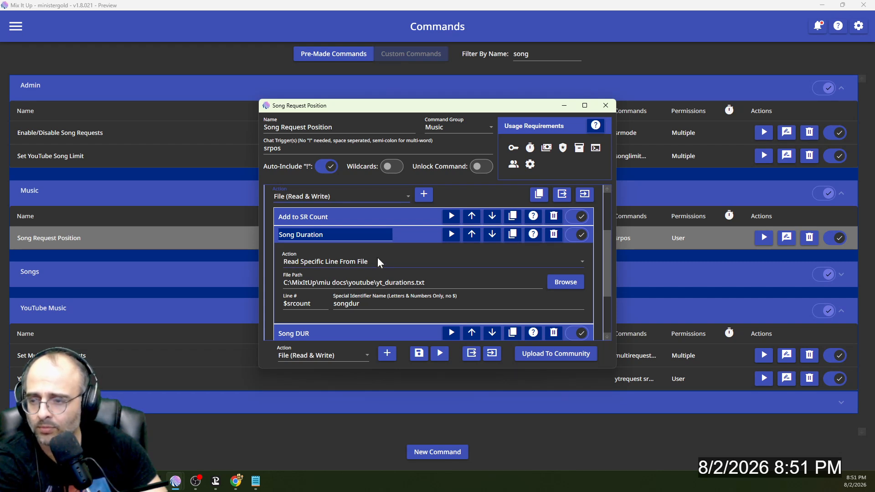
click(396, 234)
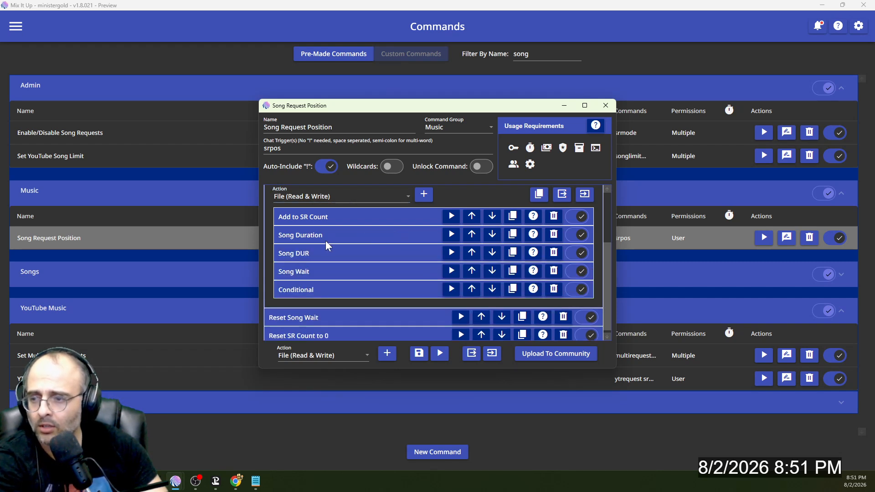
click(318, 253)
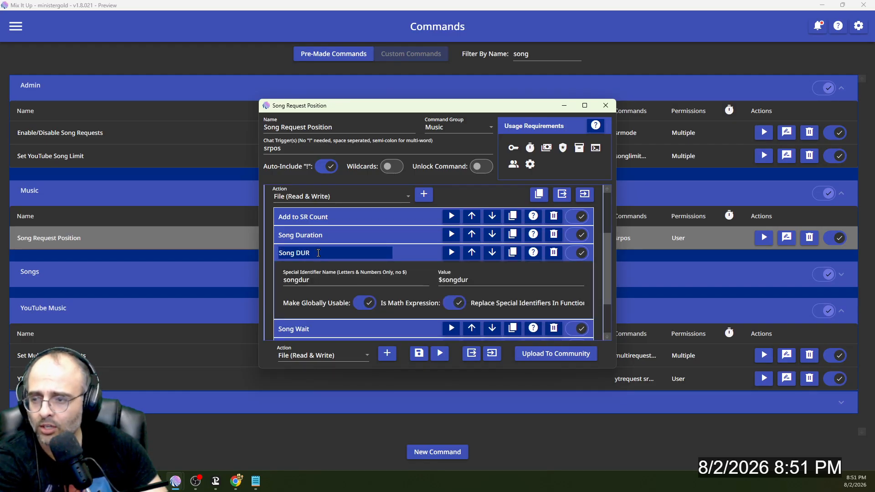
click(337, 234)
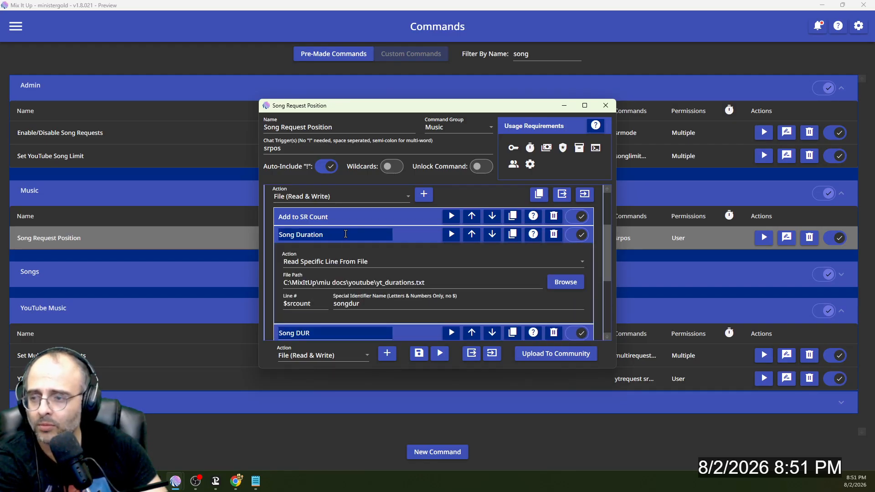
click(399, 234)
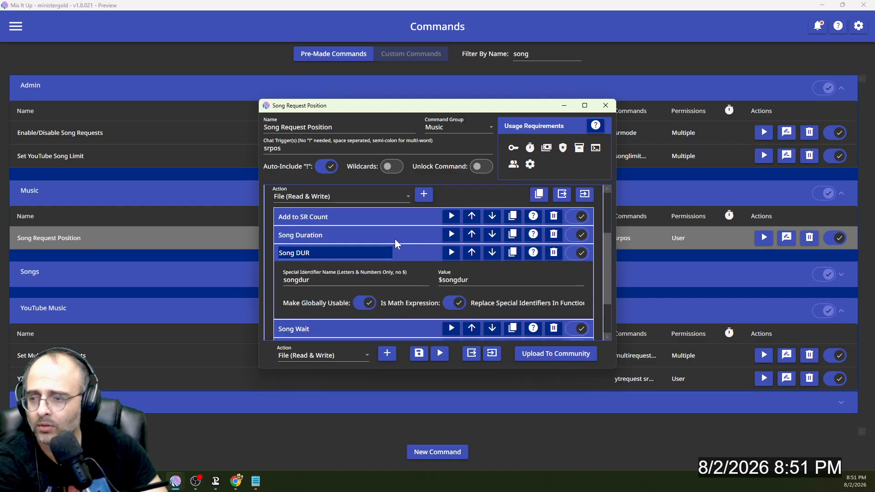
- Choose Special Identifier as the nested action type and review the Song Wait action's identifier name and value
click(333, 197)
scroll(340, 312, down, 8)
scroll(337, 301, down, 1)
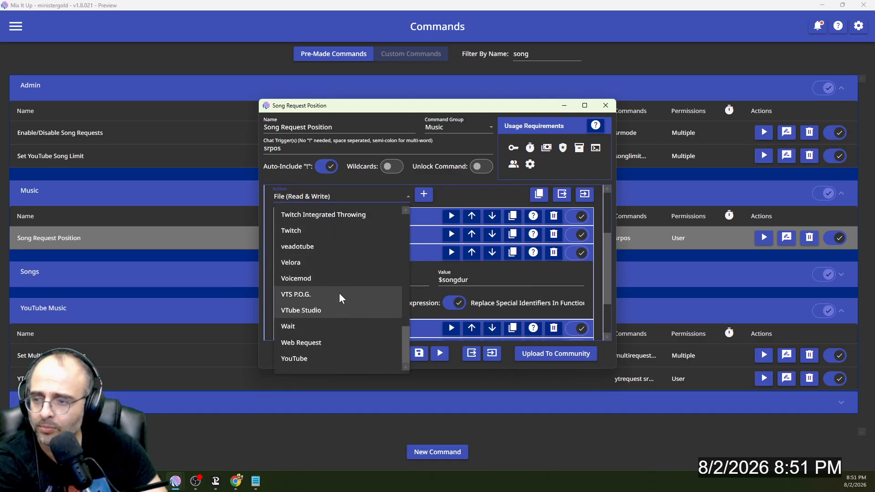
scroll(337, 273, up, 2)
scroll(341, 226, up, 2)
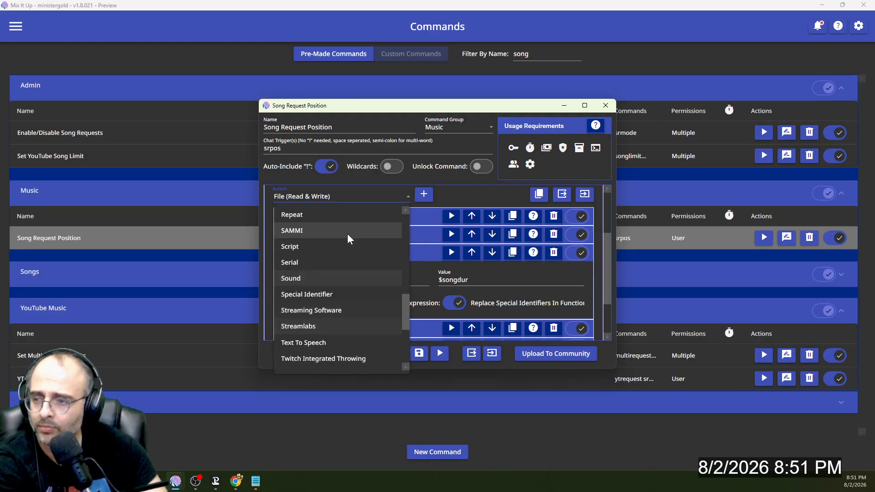
click(341, 291)
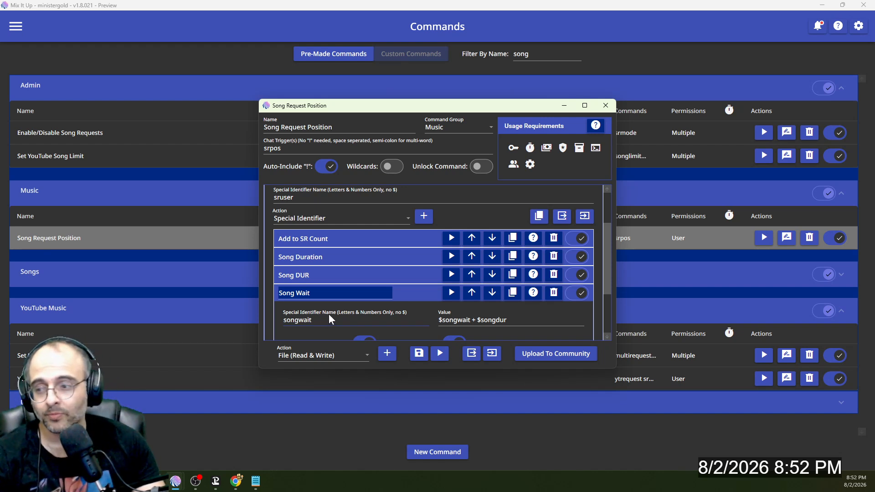
click(341, 298)
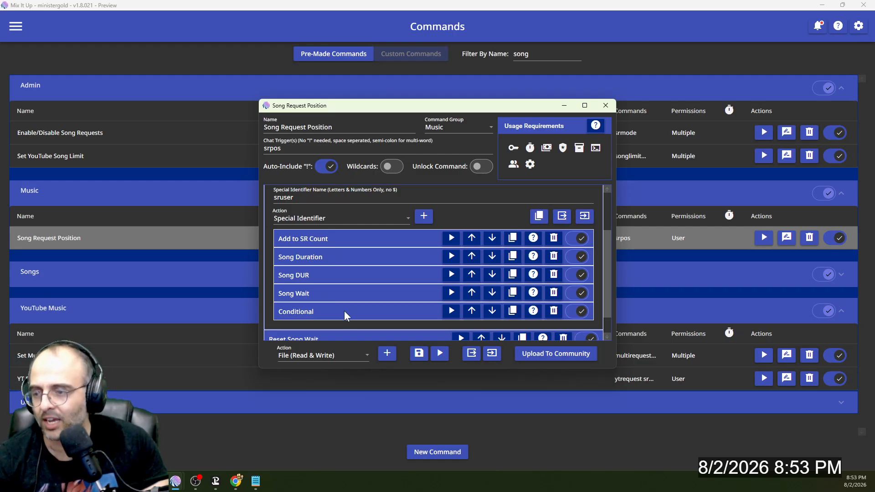
- Choose Conditional as the nested action type inside Match User and open the existing Conditional action
click(332, 218)
scroll(328, 246, up, 10)
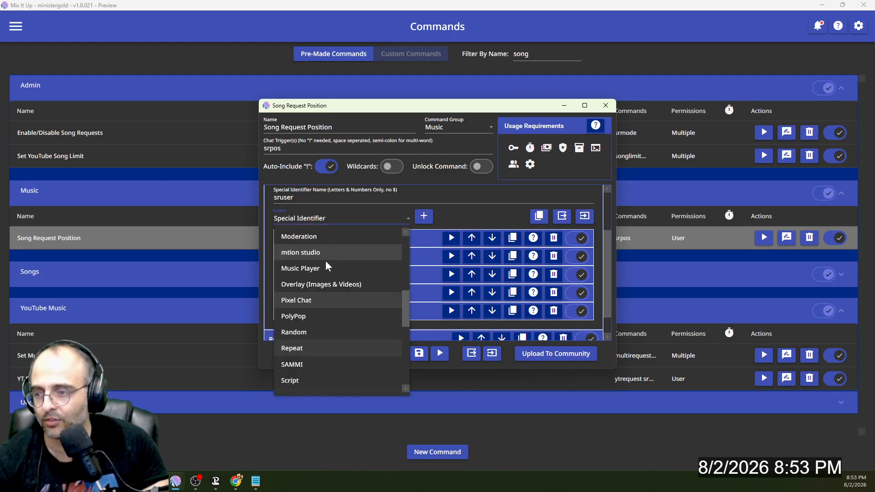
click(325, 269)
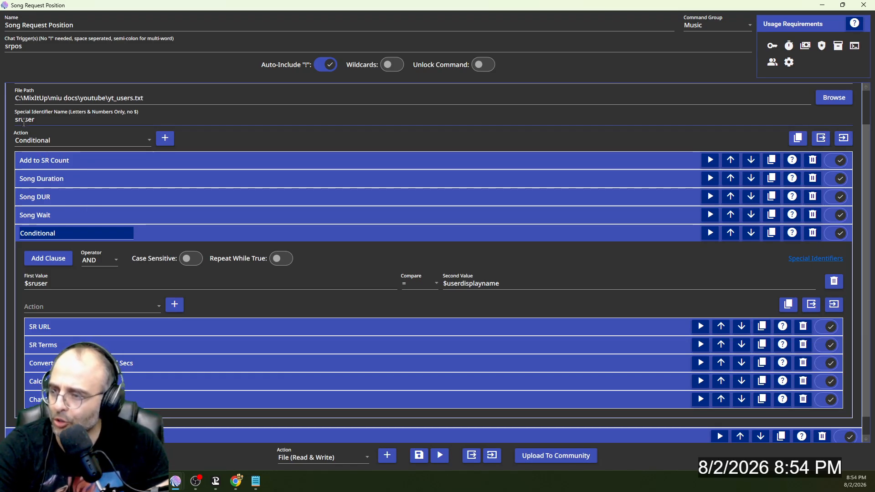
- Review the Conditional's clause, choose File (Read & Write) as its nested action type and examine the SR URL action's file settings
scroll(66, 196, up, 2)
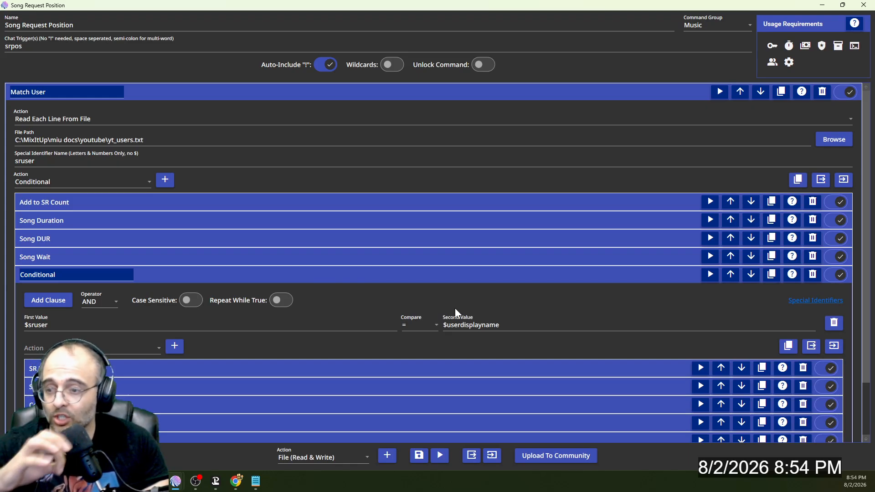
scroll(455, 308, down, 1)
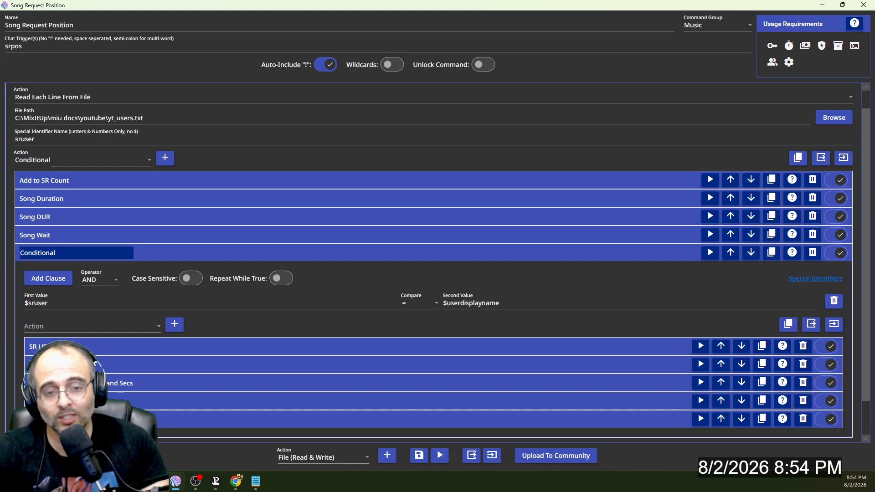
click(91, 326)
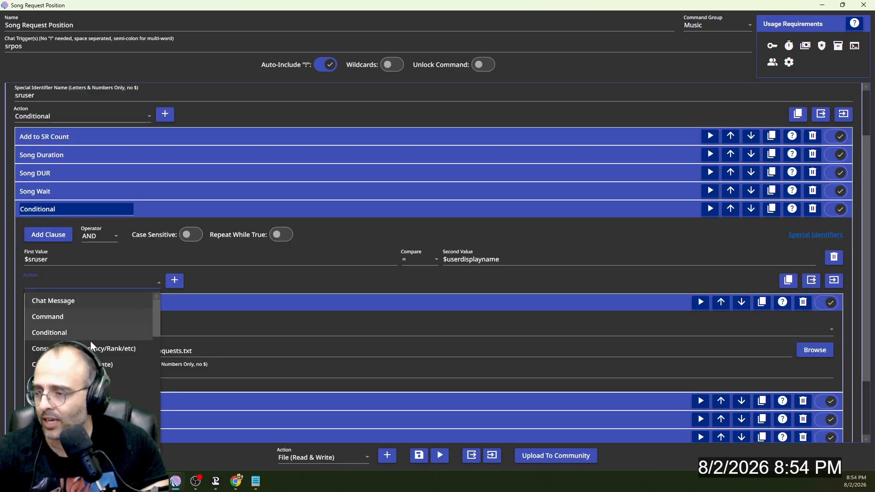
click(91, 347)
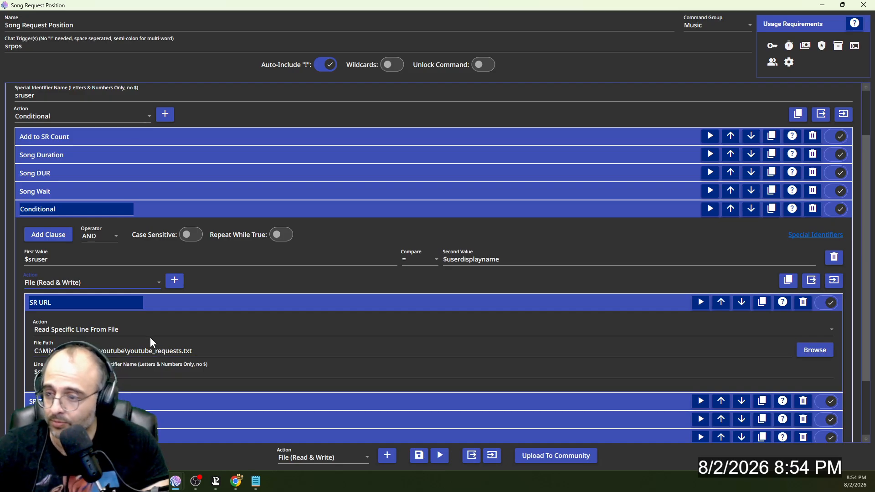
click(161, 312)
click(160, 306)
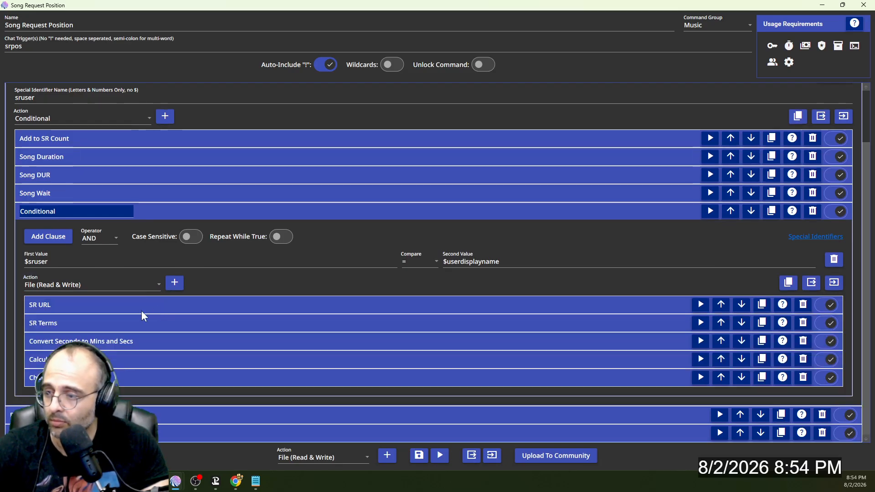
- Examine the SR Terms action's file path, line number and special identifier, and collapse it
click(99, 323)
scroll(100, 327, down, 1)
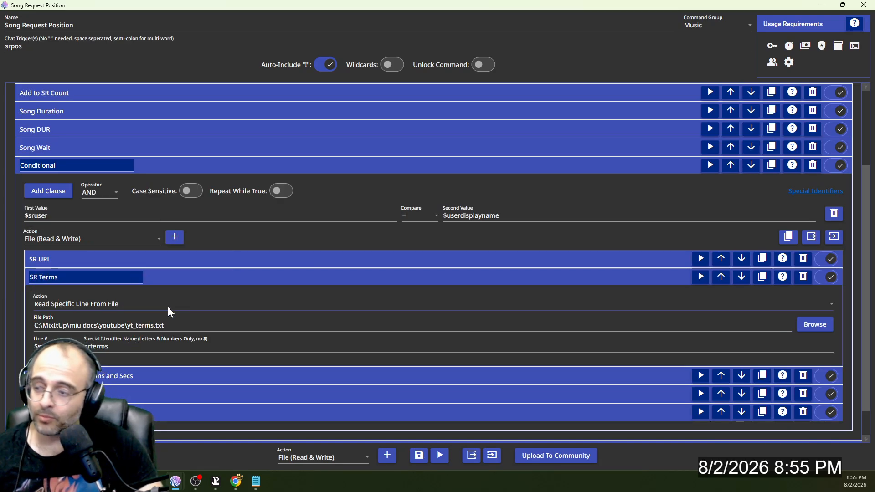
click(160, 280)
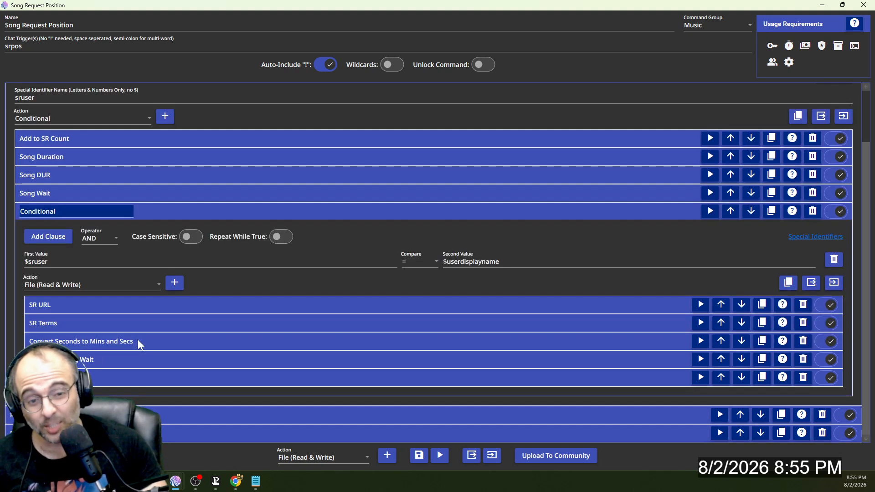
- Choose Script as the Conditional's nested action type and read the JavaScript in the Convert Seconds to Mins and Secs action
click(84, 285)
scroll(100, 373, down, 5)
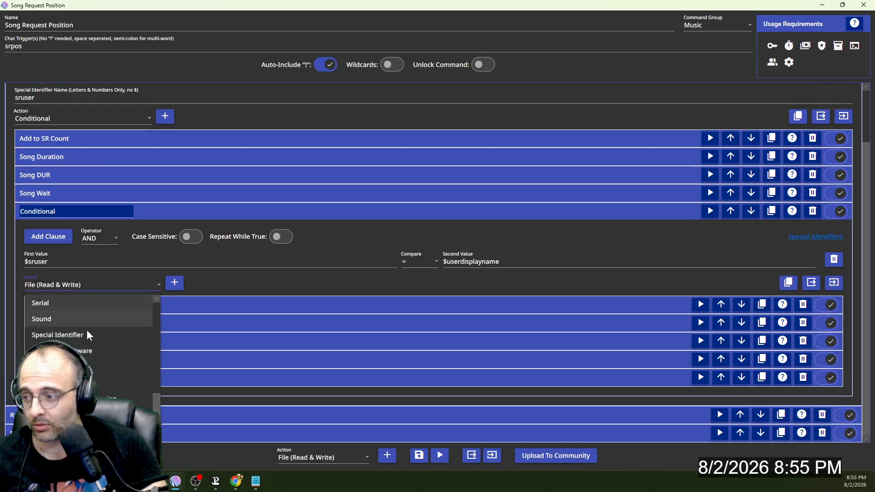
scroll(88, 326, down, 3)
scroll(91, 346, up, 5)
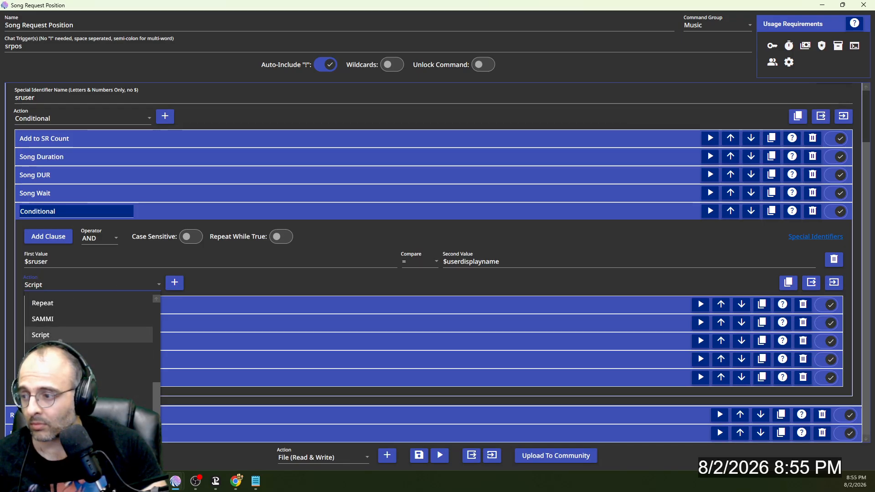
click(44, 334)
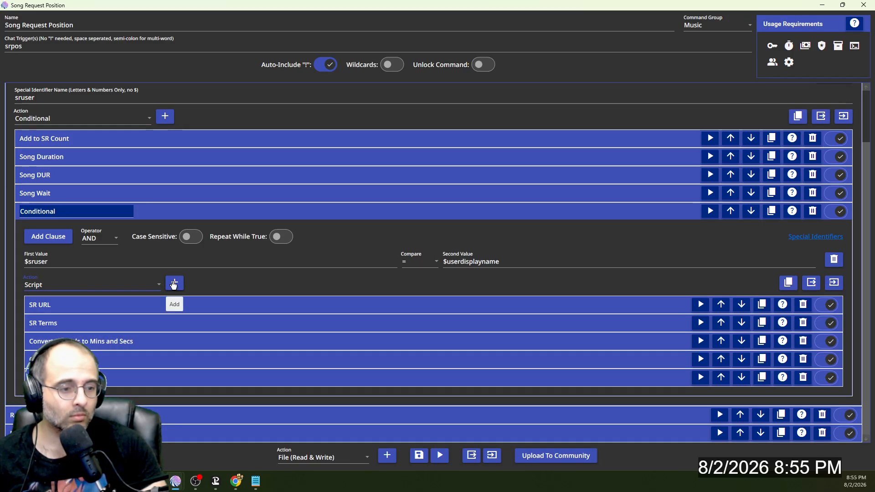
click(87, 344)
scroll(86, 346, down, 1)
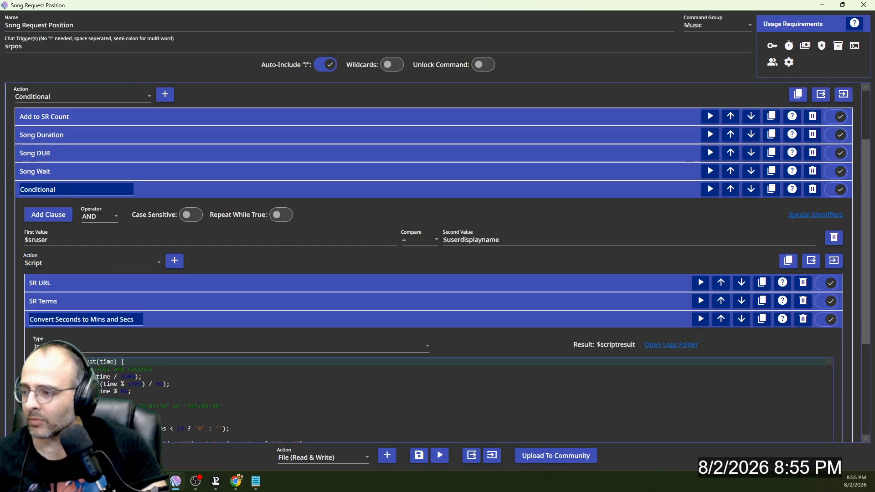
scroll(87, 347, down, 2)
scroll(62, 346, down, 3)
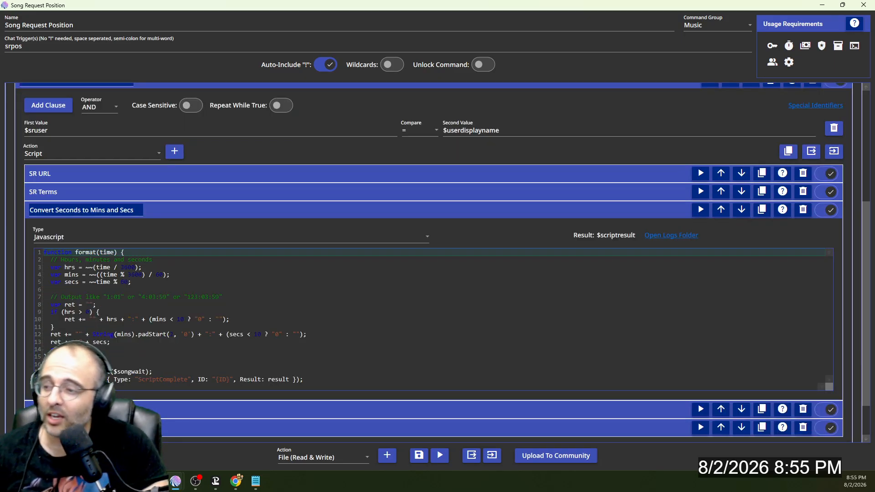
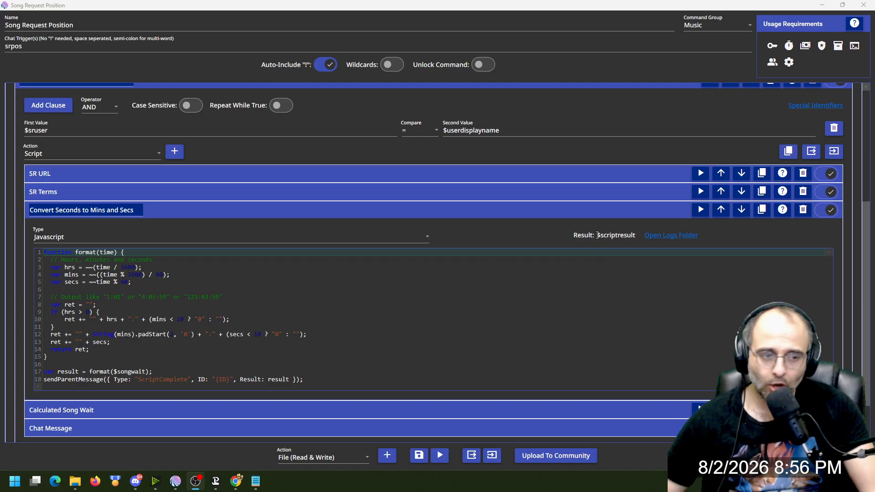
- Choose Special Identifier as the Conditional's nested action type and review the Calculated Song Wait action's identifier name and value
click(175, 213)
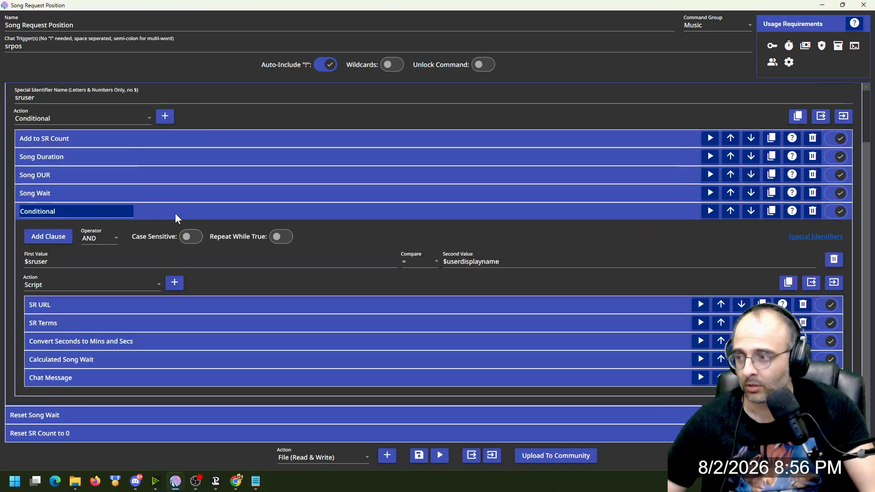
click(78, 284)
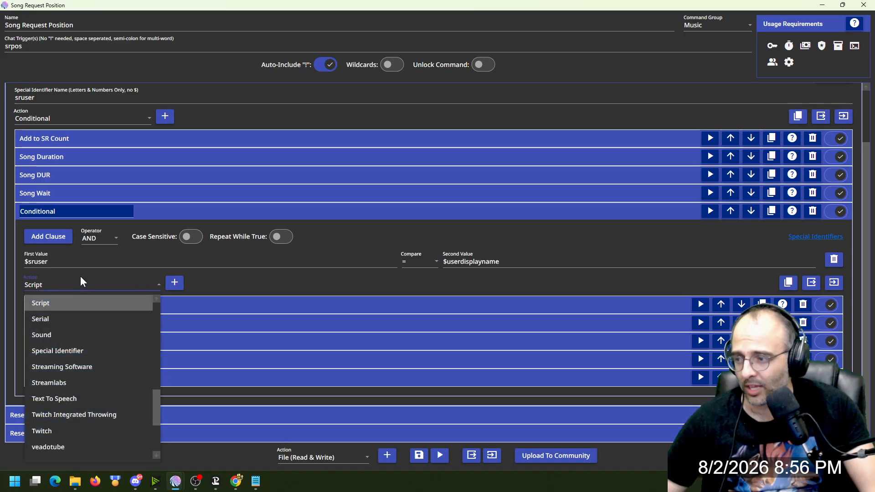
click(100, 349)
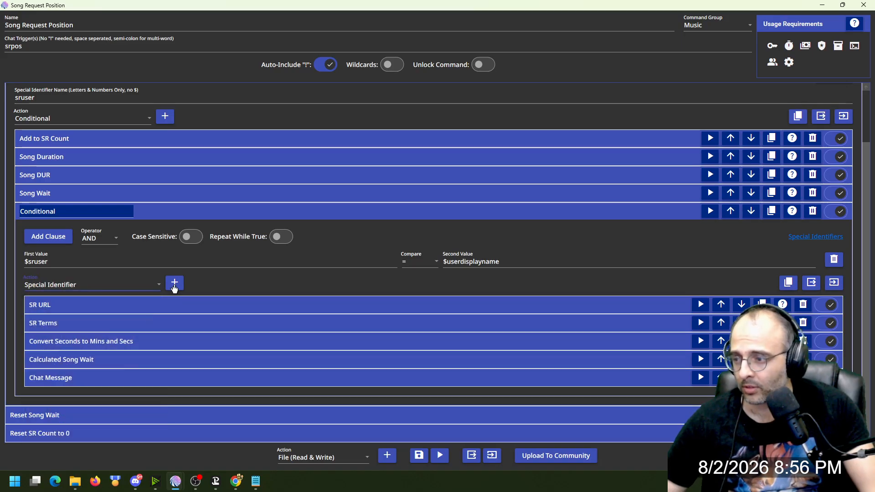
click(118, 355)
scroll(126, 314, down, 1)
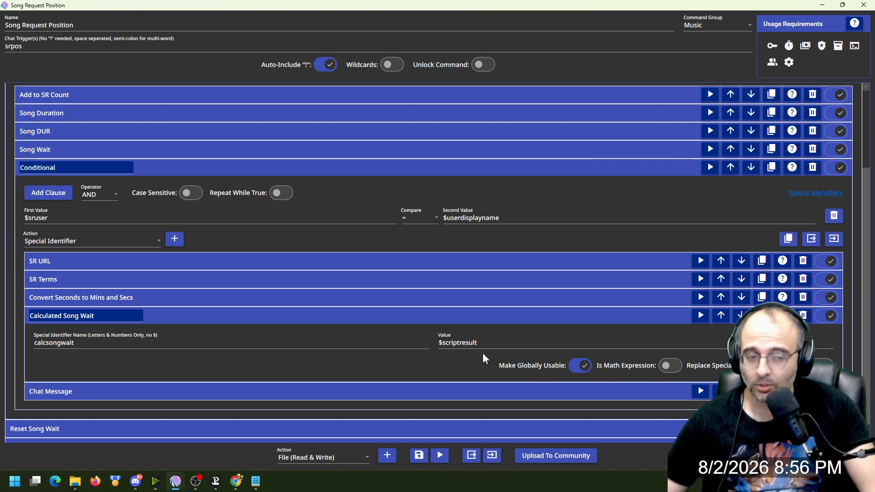
click(315, 318)
- Open the nested Chat Message action and highlight the # sign and the $srterms identifier in its message text
click(126, 371)
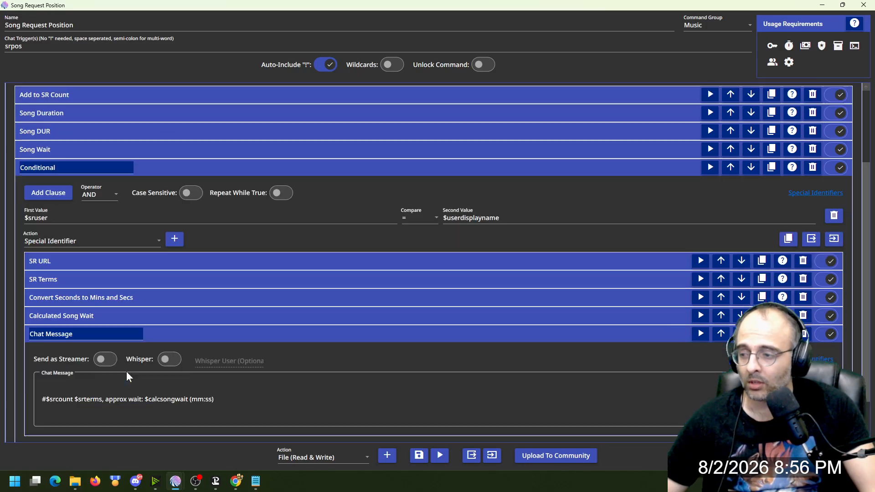
scroll(120, 354, down, 2)
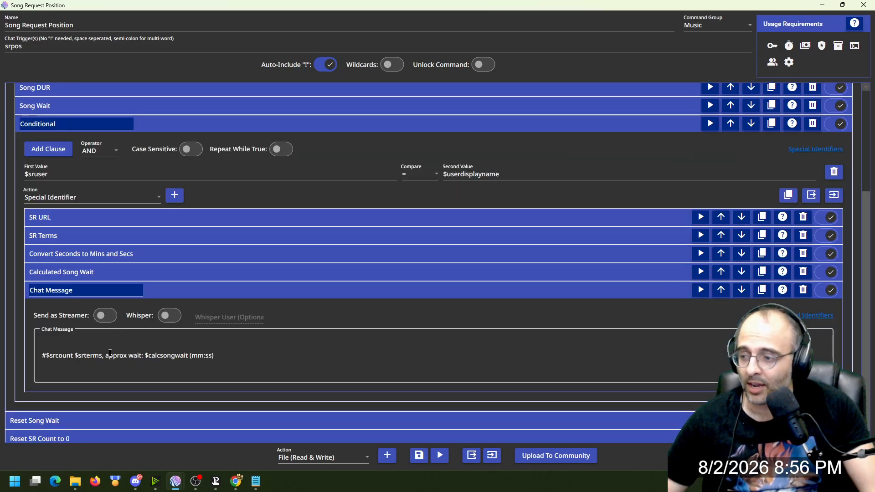
click(40, 356)
drag(41, 356, 46, 355)
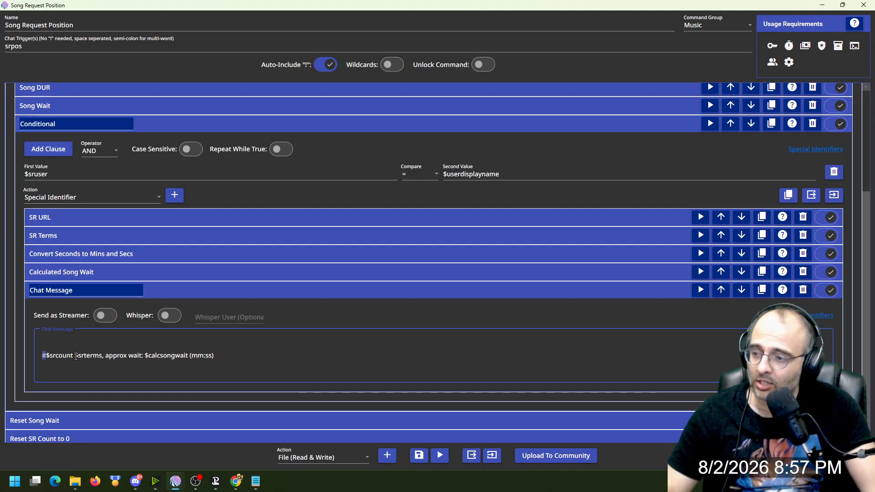
drag(75, 356, 108, 355)
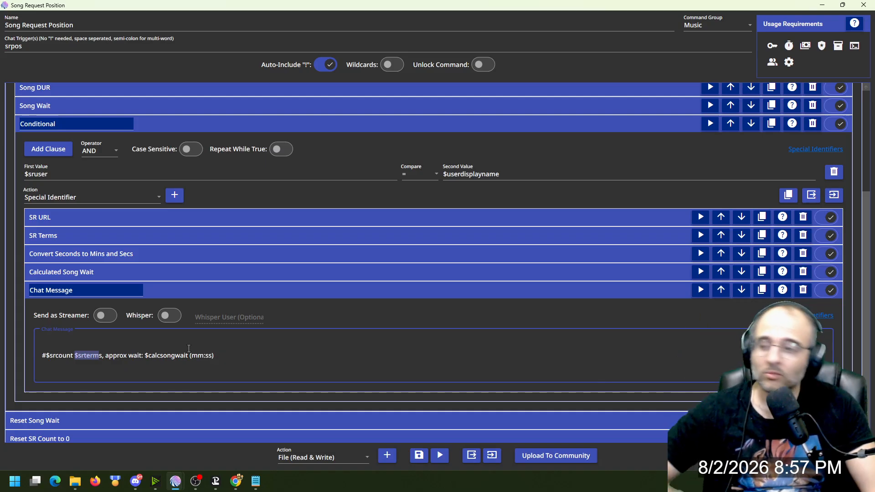
- Collapse the Chat Message, Conditional and Match User actions to return to the command's top-level action list
click(165, 296)
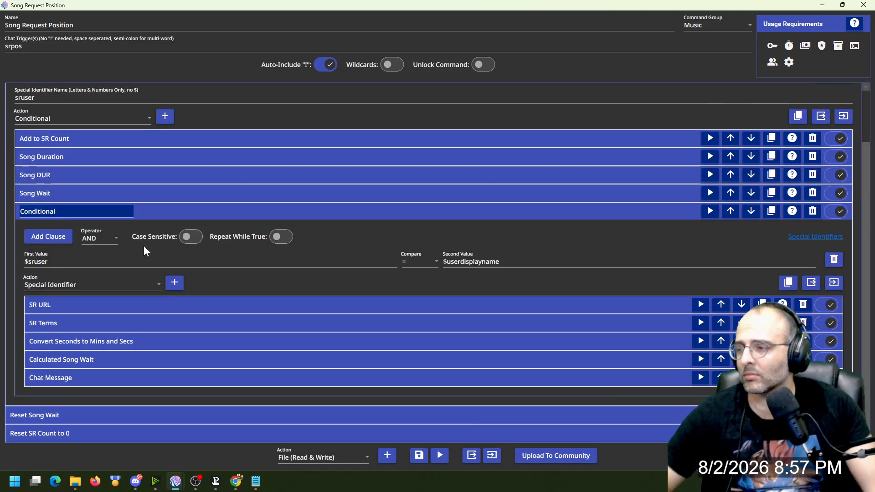
click(163, 218)
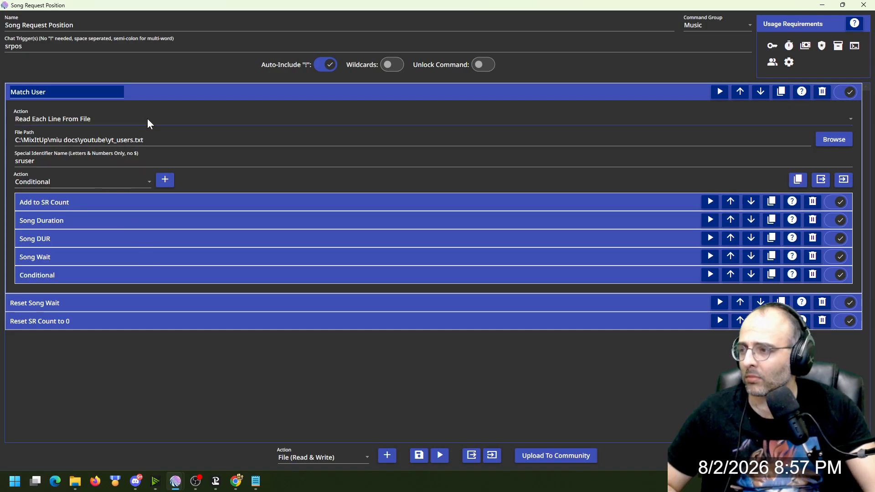
click(159, 94)
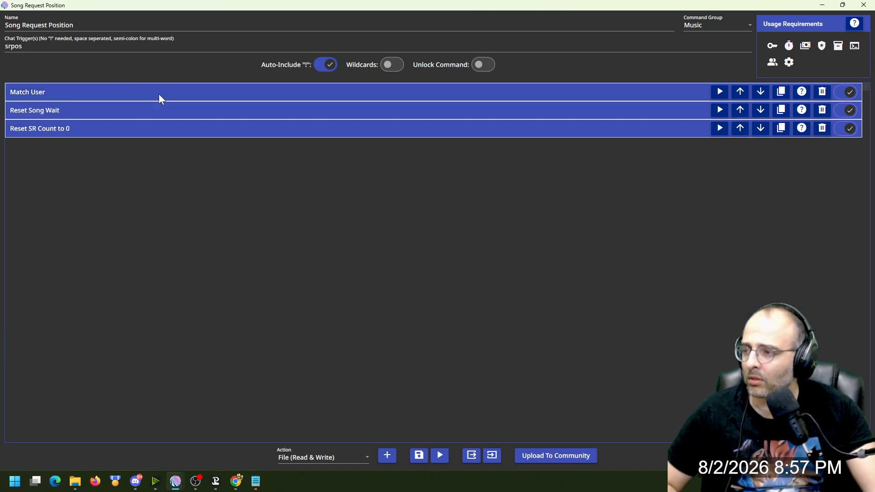
- Examine the Reset Song Wait action's identifier name and value, choosing Special Identifier as the command's action type
click(110, 120)
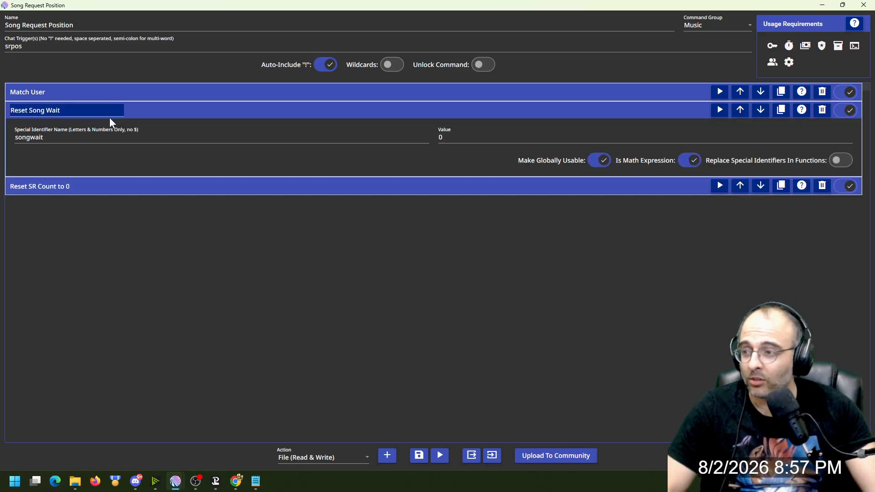
click(324, 458)
scroll(331, 373, down, 8)
scroll(334, 388, up, 1)
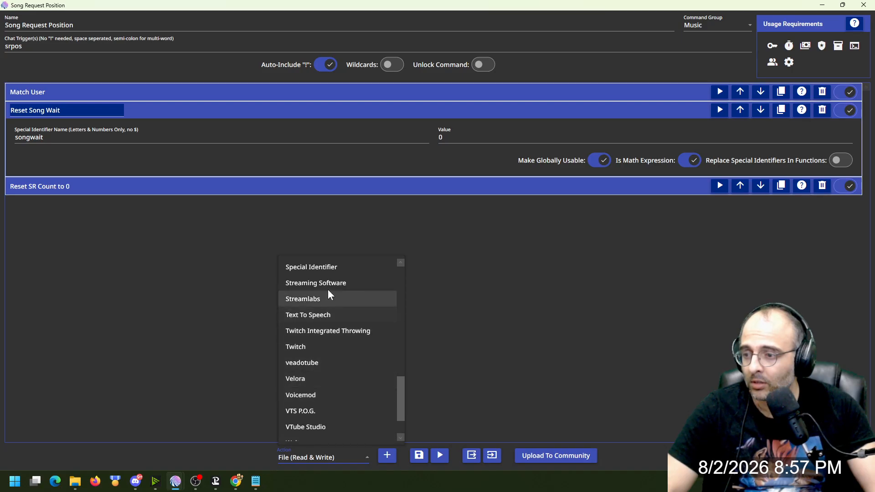
click(306, 271)
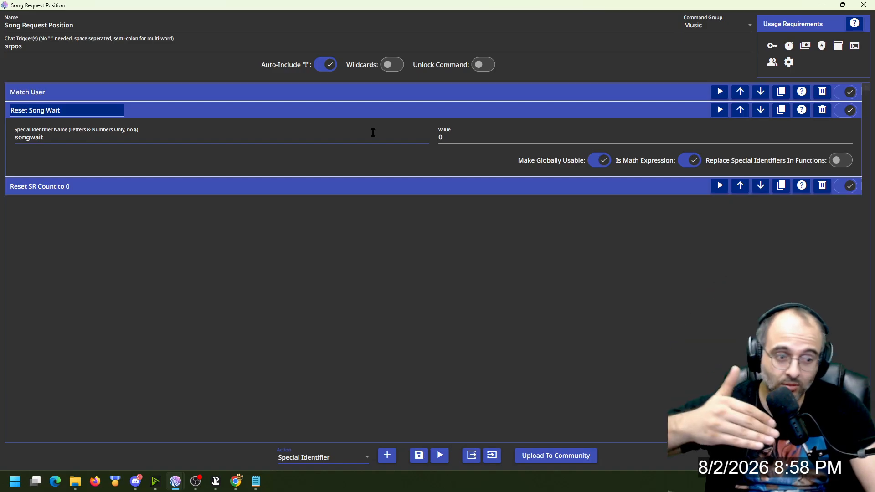
click(171, 117)
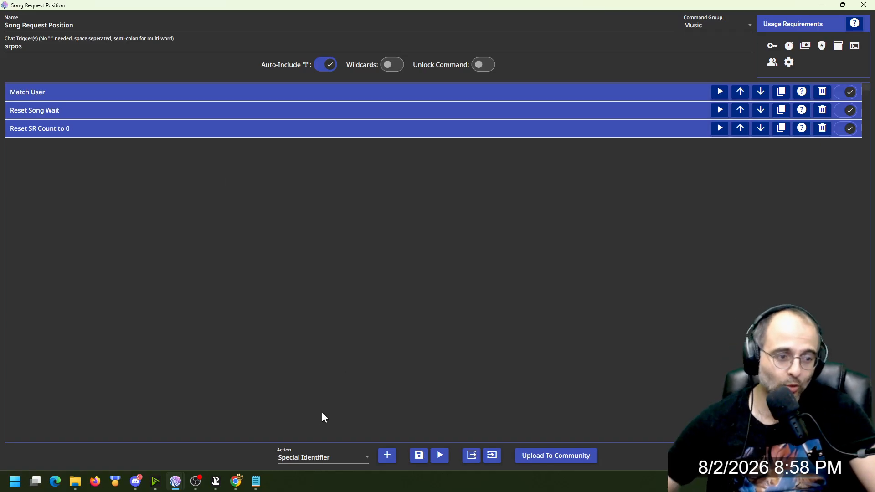
- Choose Counter (Create & Update) as the command's action type and review the Reset SR Count to 0 action's counter settings
click(321, 457)
scroll(320, 369, up, 6)
scroll(321, 363, up, 4)
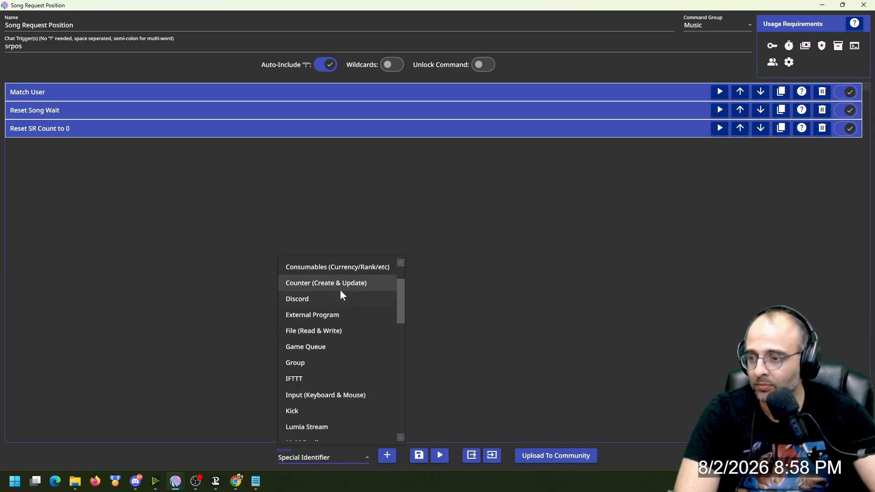
click(340, 289)
click(225, 133)
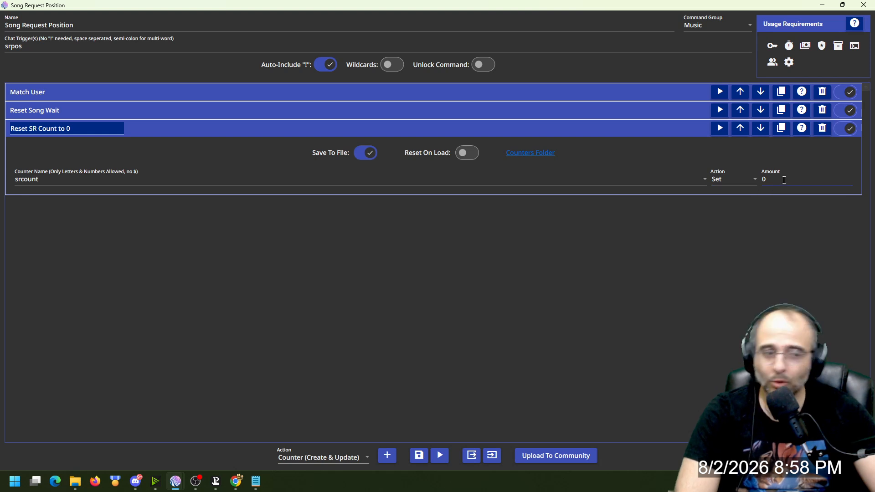
click(558, 128)
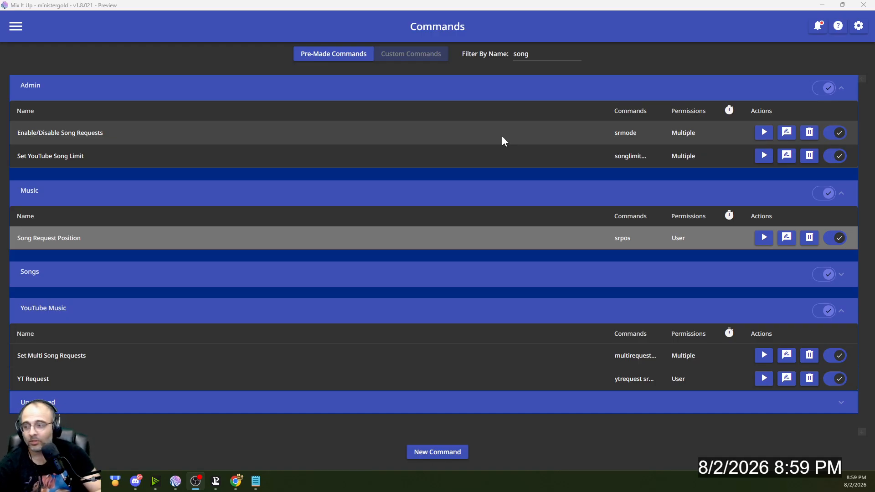
- Open the Enable/Disable Song Requests command for editing and check its role permissions in the usage requirements
click(787, 135)
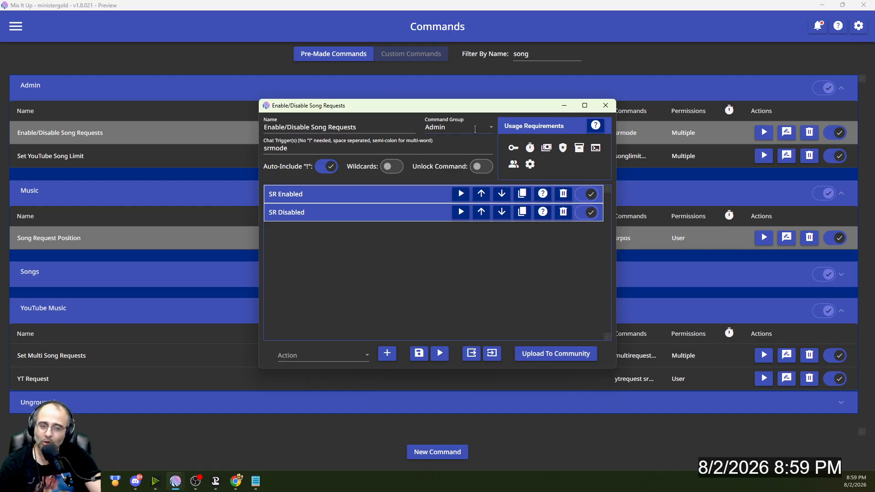
click(515, 149)
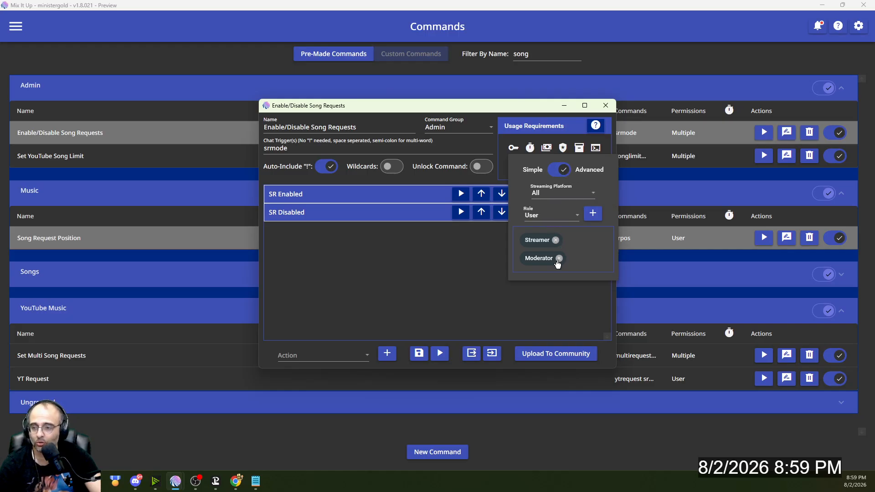
click(444, 266)
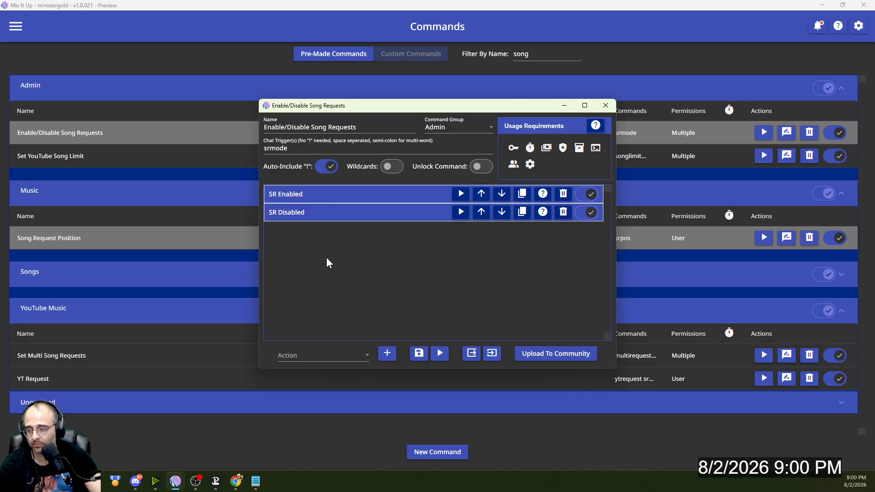
- Choose Conditional as the command's action type and expand the SR Enabled action to review its clause
click(323, 351)
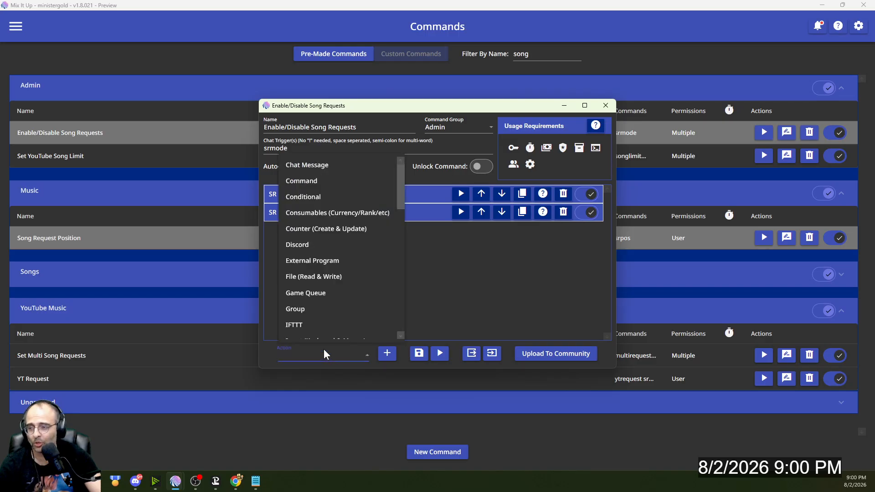
click(318, 202)
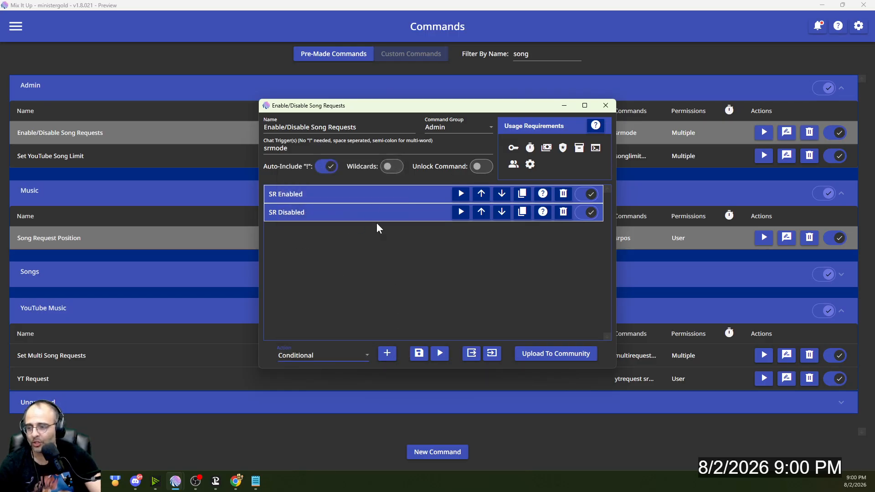
click(371, 196)
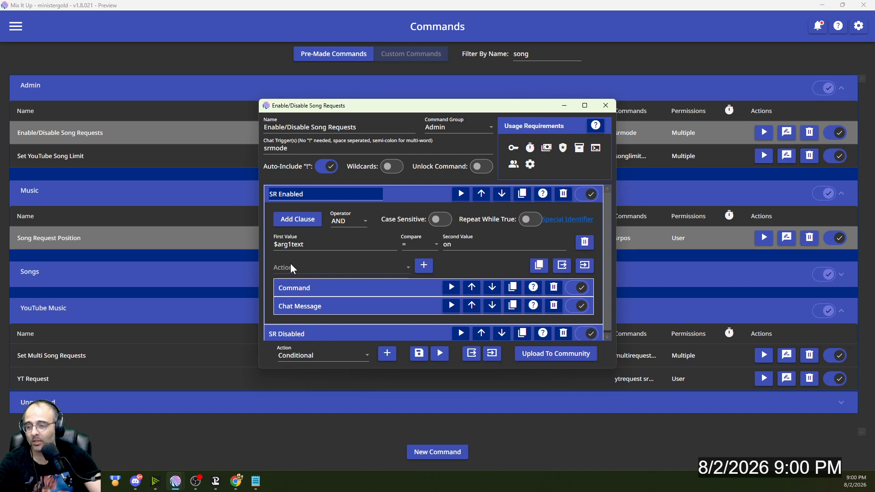
- Choose Command as the action type inside SR Enabled and review its Command action's type and command group
click(306, 273)
click(313, 304)
click(417, 289)
scroll(267, 305, down, 2)
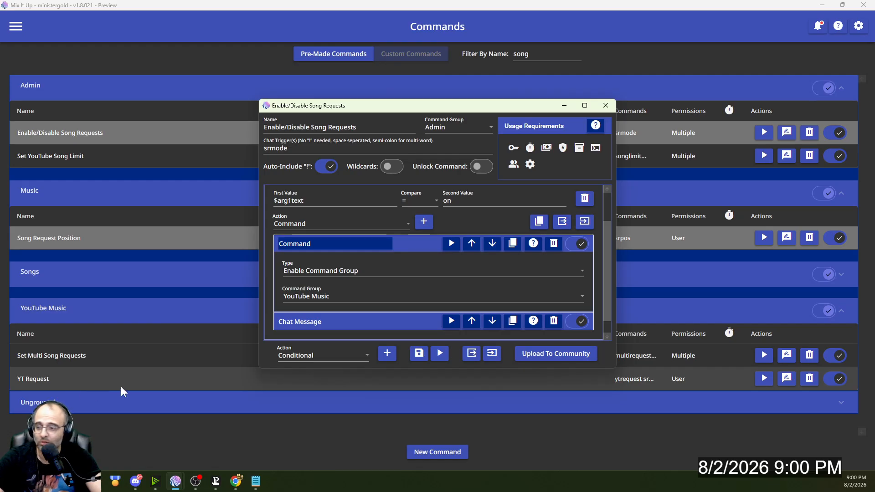
click(405, 244)
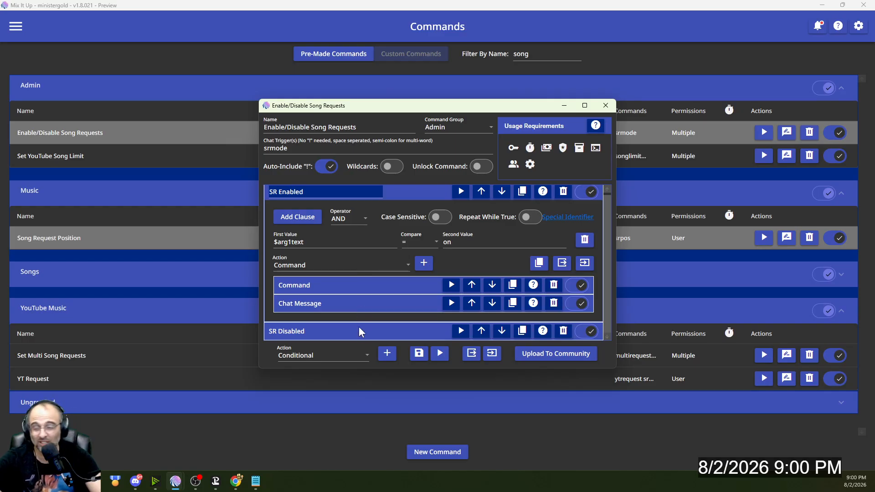
- Reopen the Command action in SR Enabled and review its available types, including the single-command and command-group options
click(371, 287)
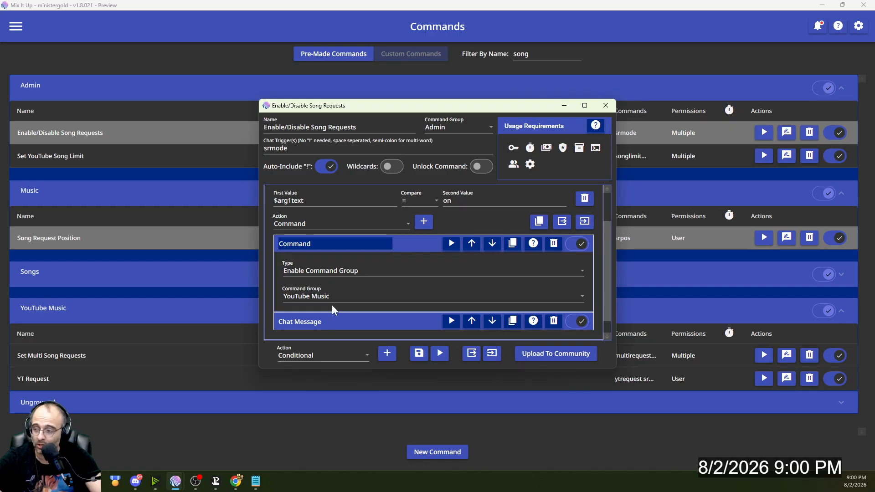
click(307, 273)
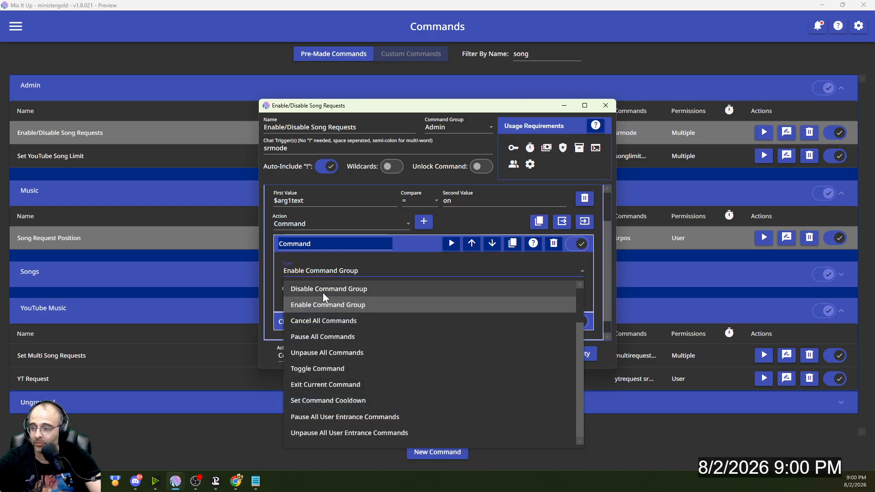
scroll(340, 386, up, 1)
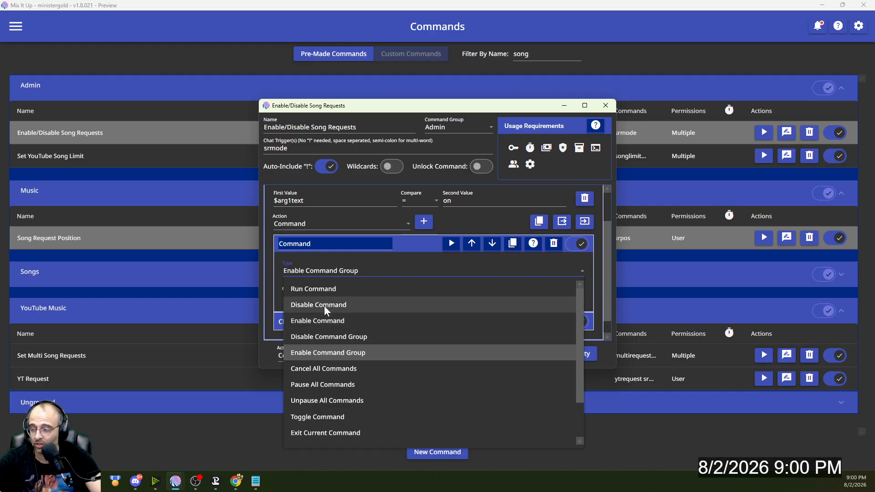
click(407, 241)
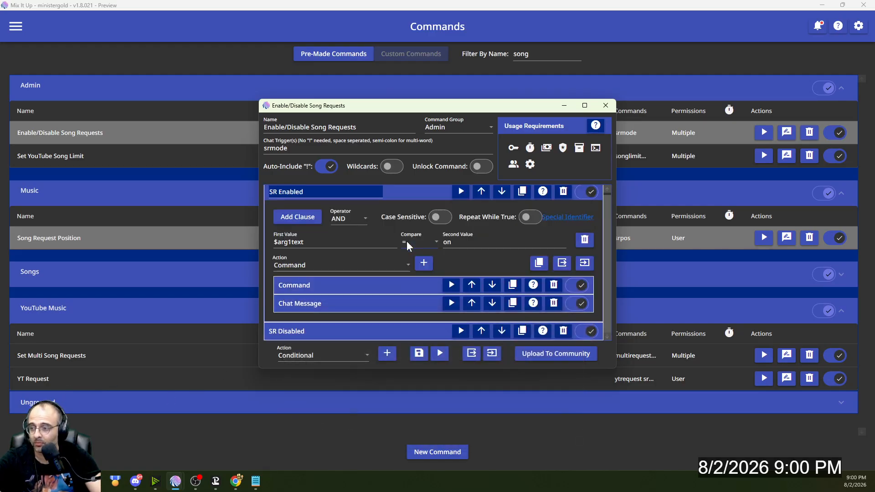
- Review the chat message and target command group in SR Enabled, and collapse the SR Enabled action
click(325, 304)
scroll(337, 303, down, 2)
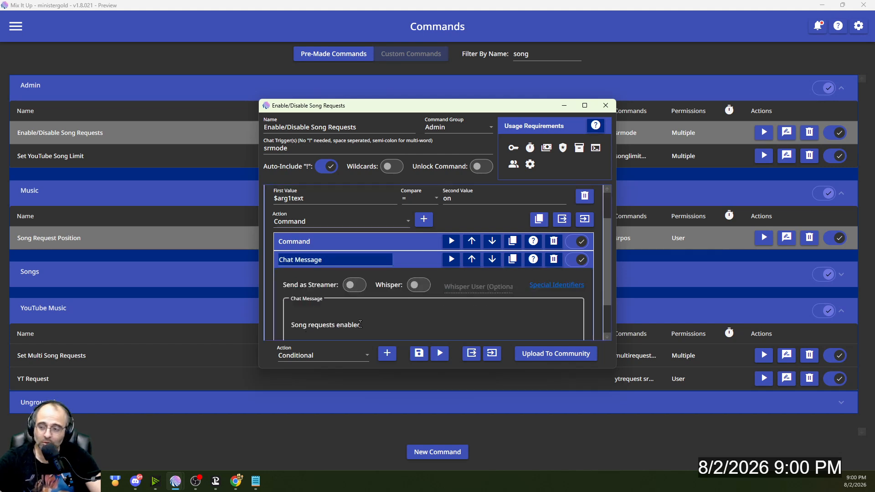
click(324, 243)
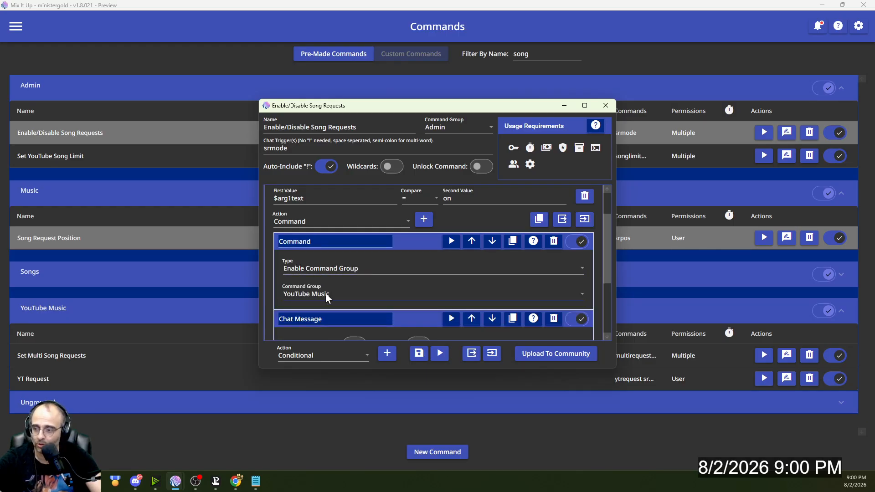
click(394, 242)
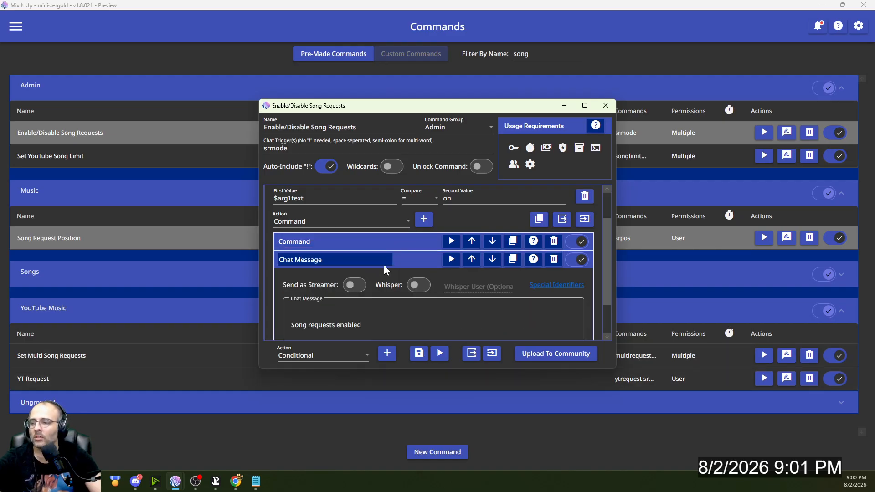
scroll(404, 259, up, 2)
click(393, 194)
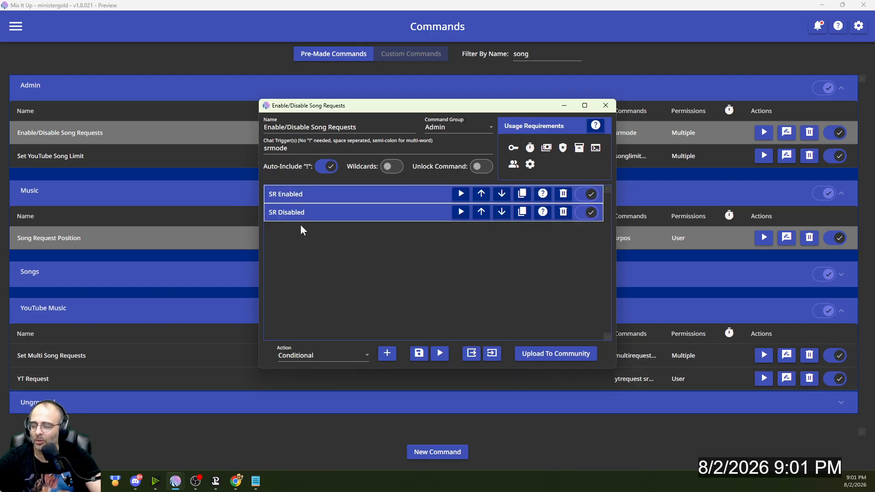
- Expand SR Disabled, choose Command as its inner action type, and review its Command action's settings
click(317, 216)
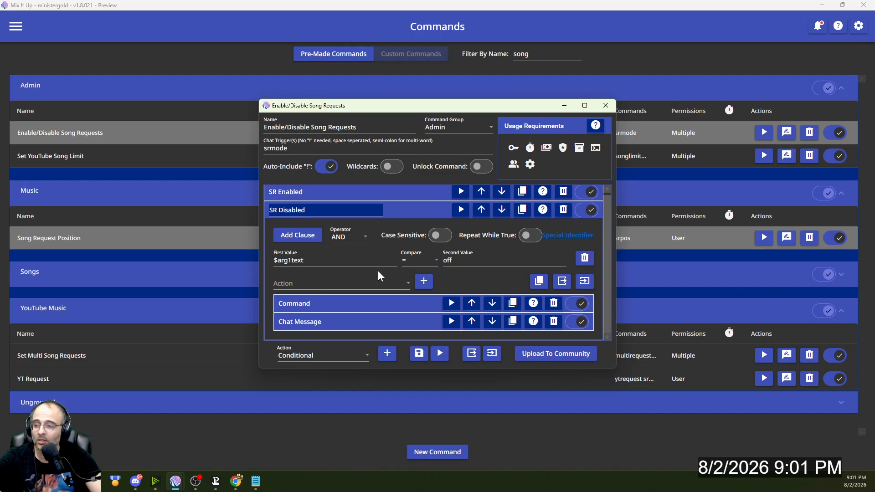
click(300, 284)
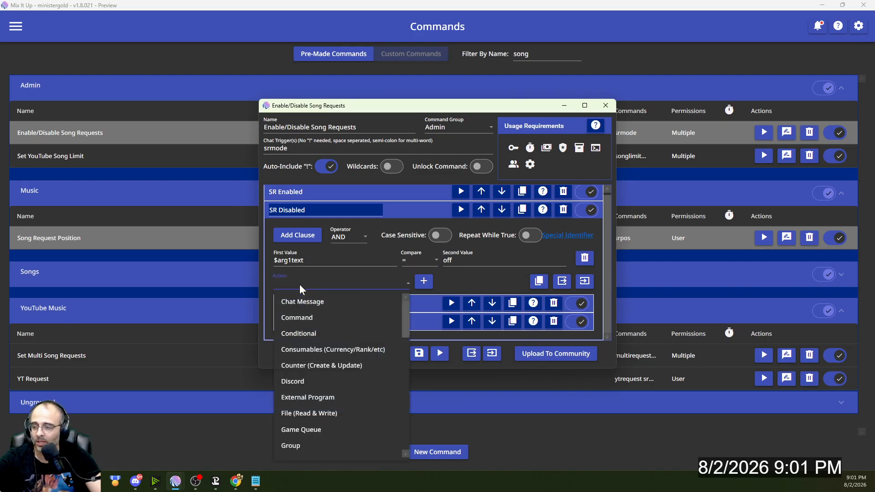
click(308, 317)
click(351, 308)
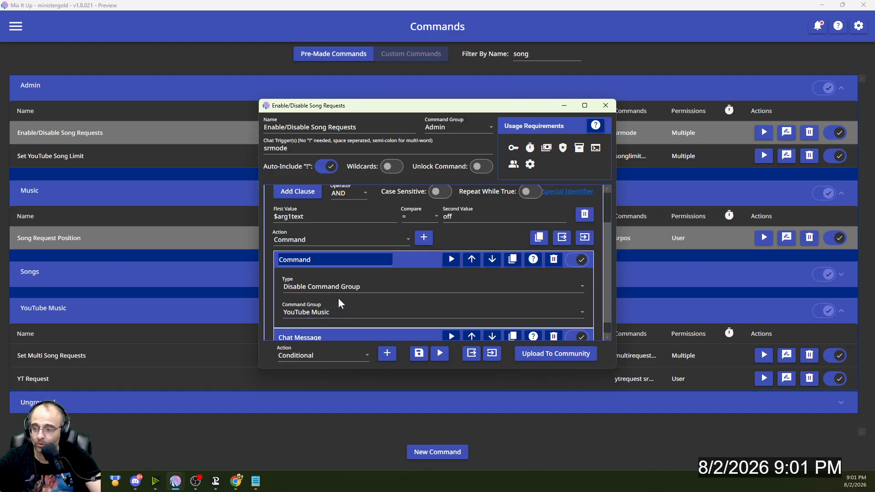
- Change the SR Disabled Command action's type to Disable Command and collapse that action
click(321, 287)
scroll(333, 328, up, 1)
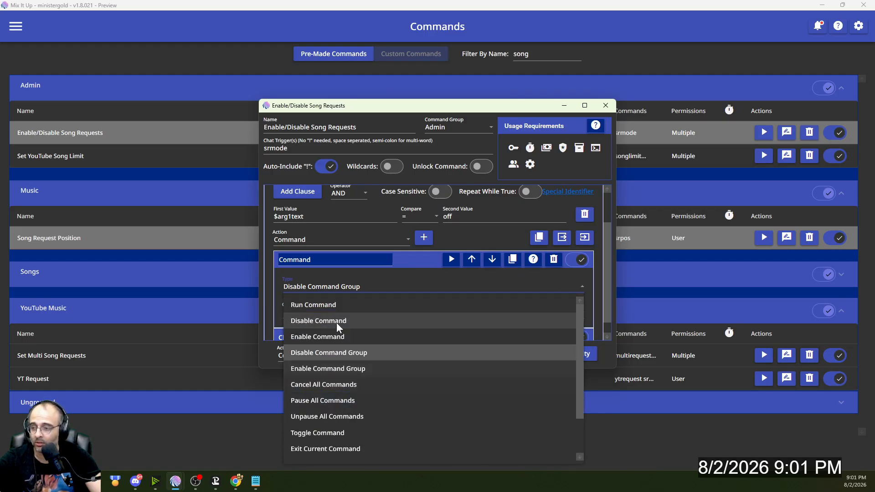
click(328, 320)
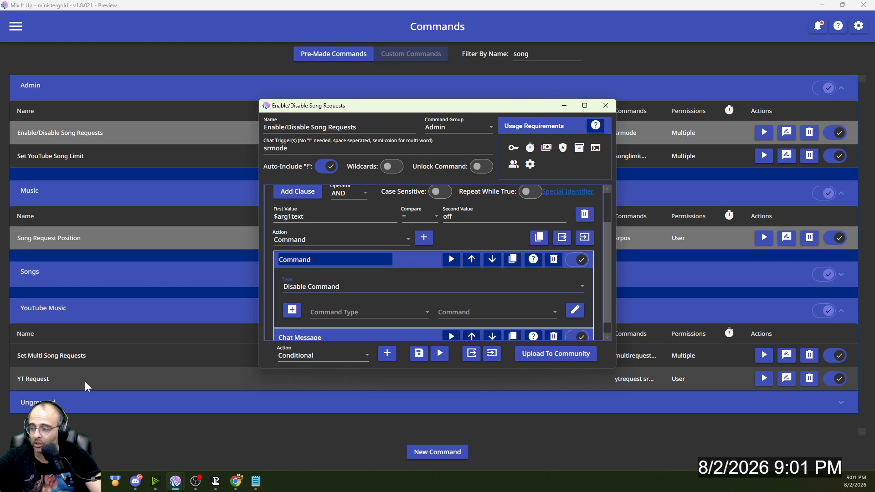
click(388, 262)
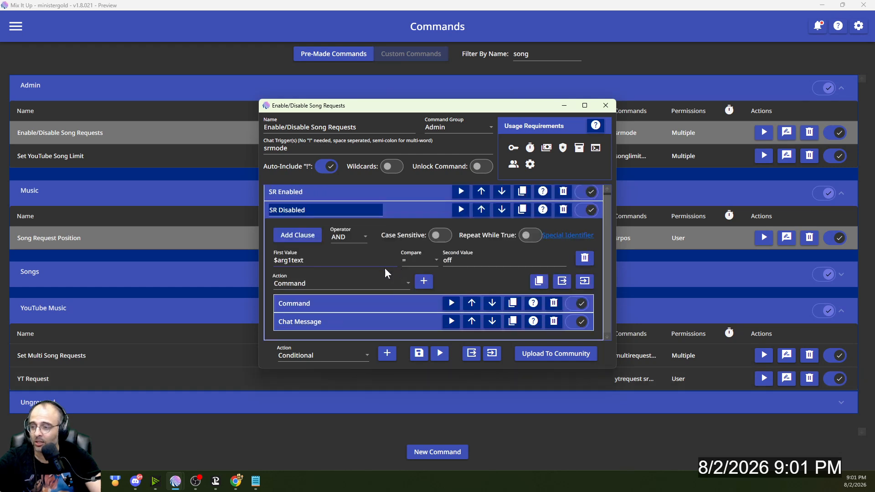
- Review the Chat Message action in SR Disabled, collapse the actions, and close the command editor without saving
click(334, 319)
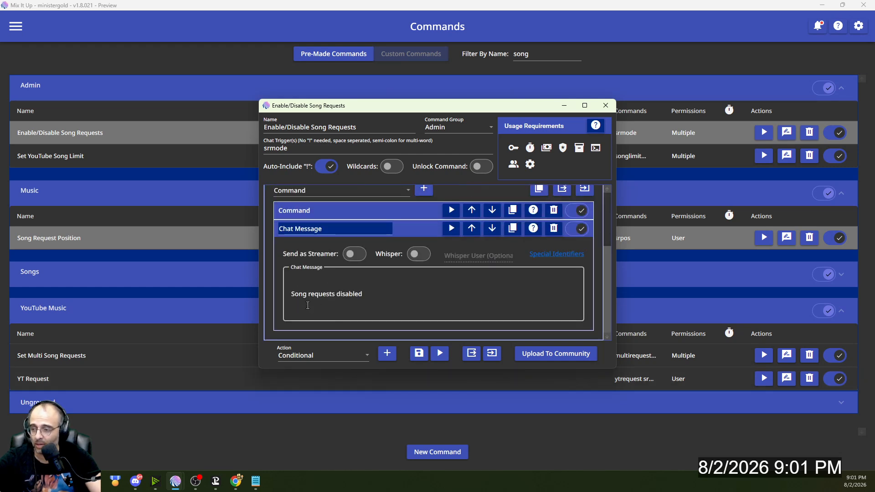
scroll(304, 279, up, 1)
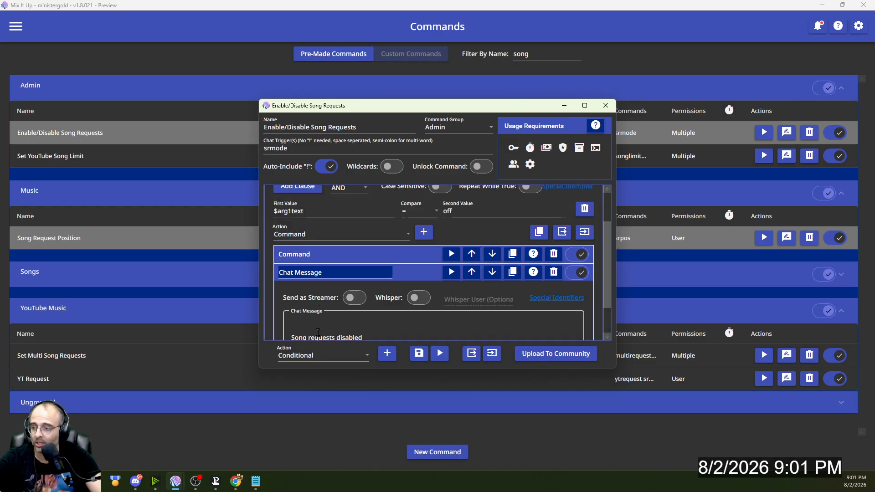
click(418, 236)
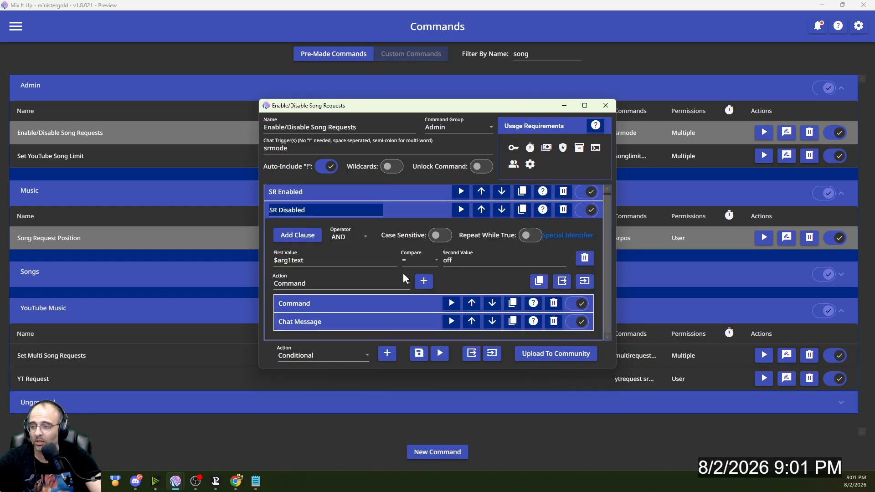
click(436, 213)
click(606, 106)
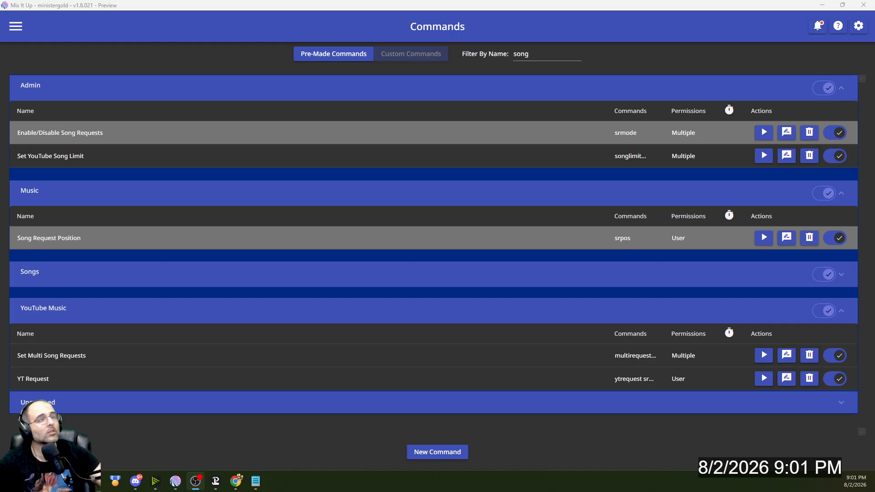
- Bring the stream chat window into view and send !srmode on in the chat
click(716, 57)
drag(716, 57, 568, 33)
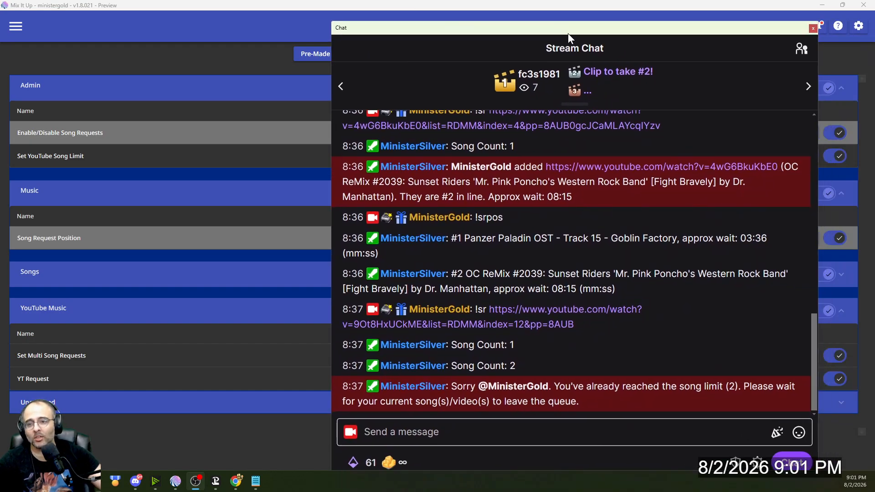
click(593, 426)
text(!srmode on)
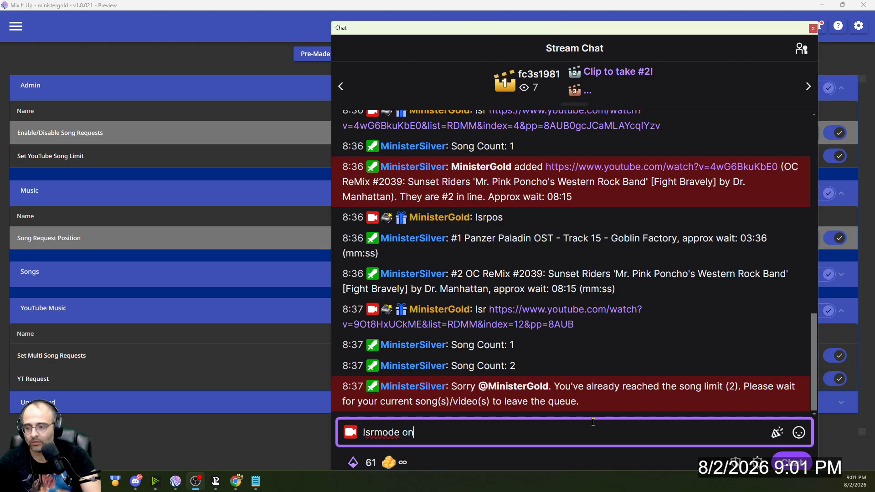
key(Return)
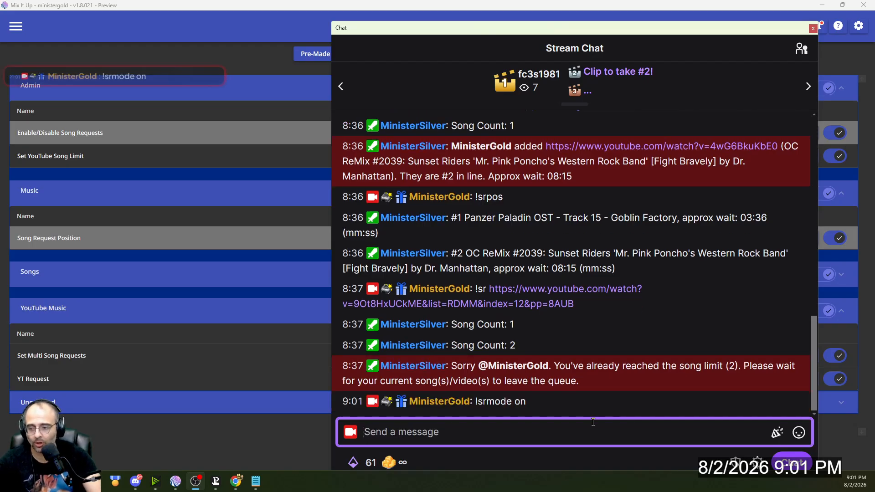
- Send !srmode off in the stream chat
text(!srmode of)
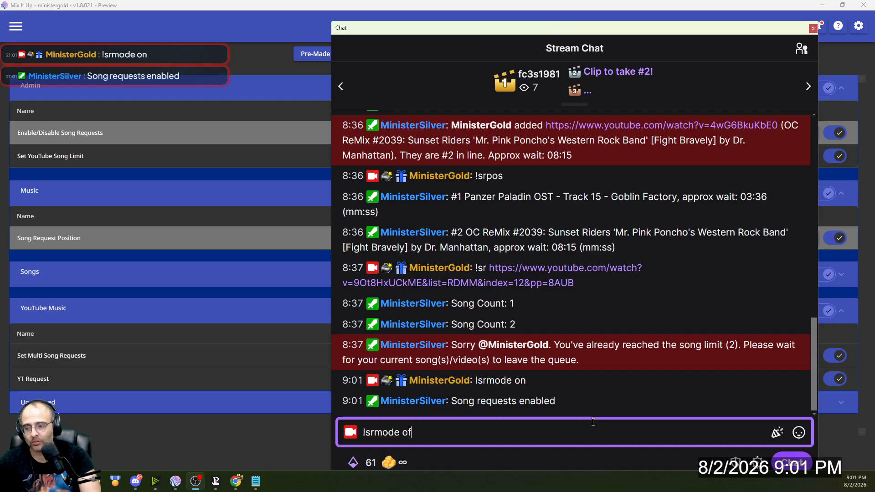
- Finish and send the command "!srmode off" in the stream chat to disable song requests
text(f)
key(Return)
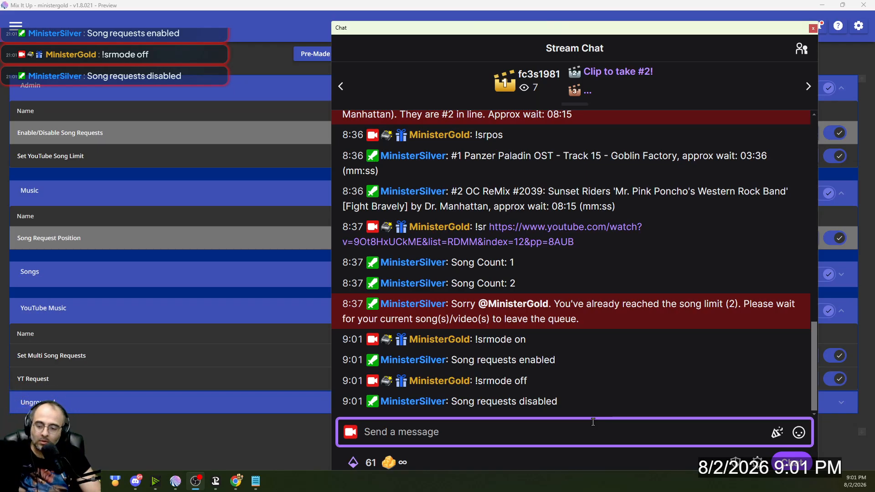
click(862, 347)
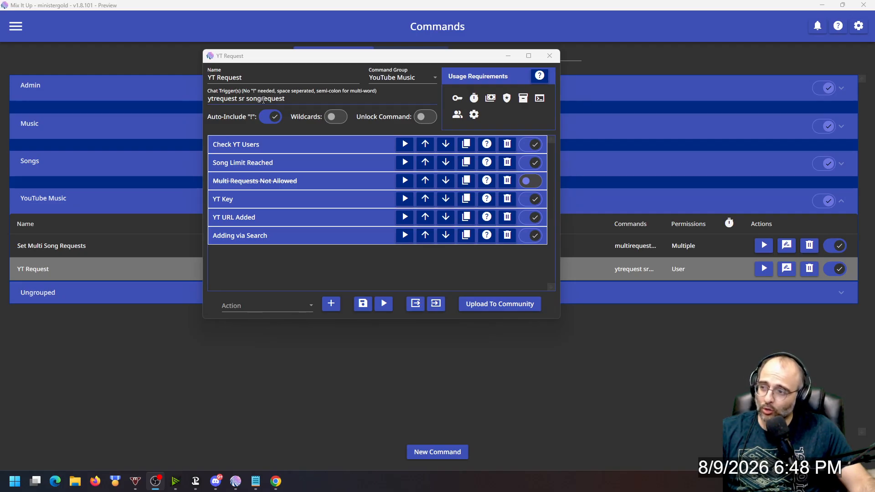
- Review the YT Request command's "sr" chat trigger and its role and streaming platform usage requirements
double_click(240, 99)
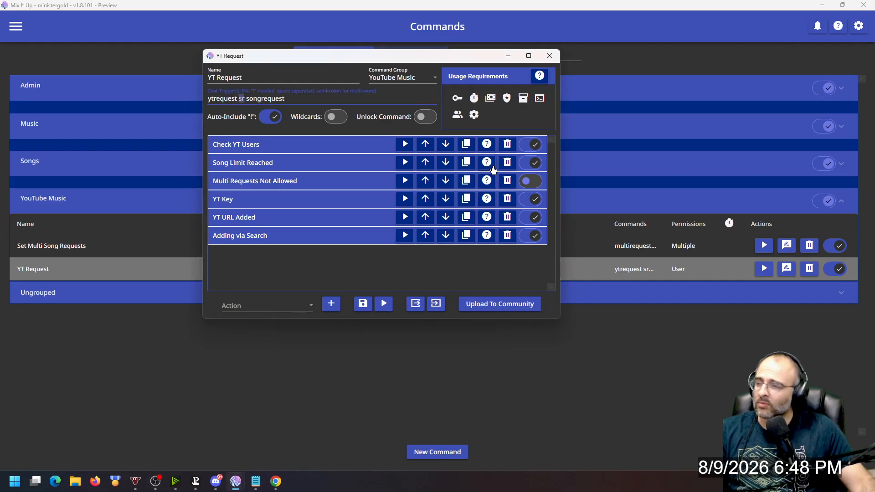
click(460, 104)
click(461, 105)
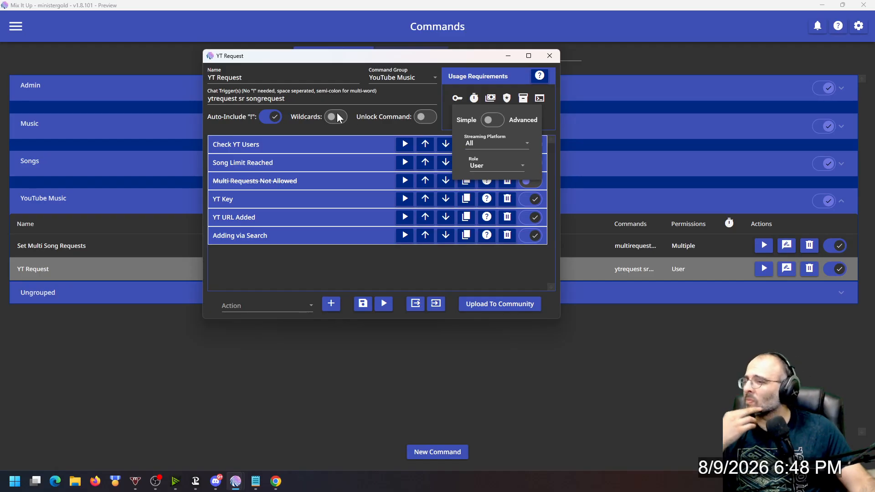
click(296, 110)
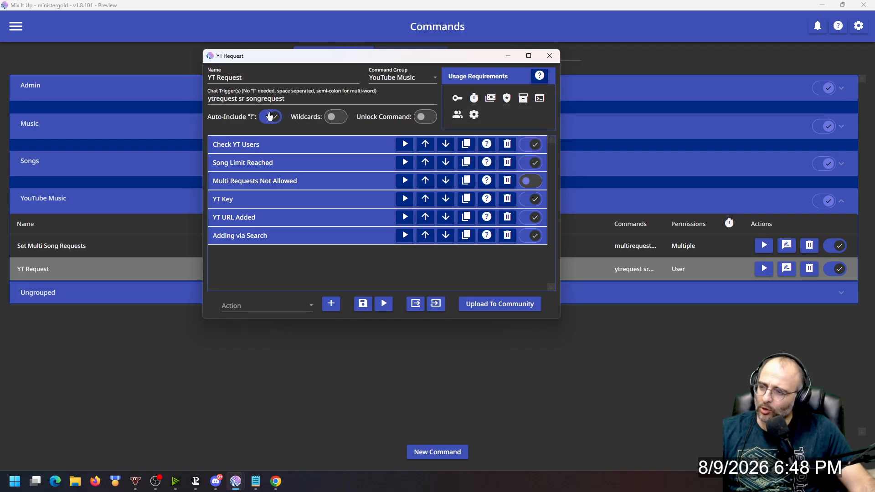
- Expand the Check YT Users action and review its file path, special identifier and nested actions
click(278, 148)
scroll(217, 200, down, 1)
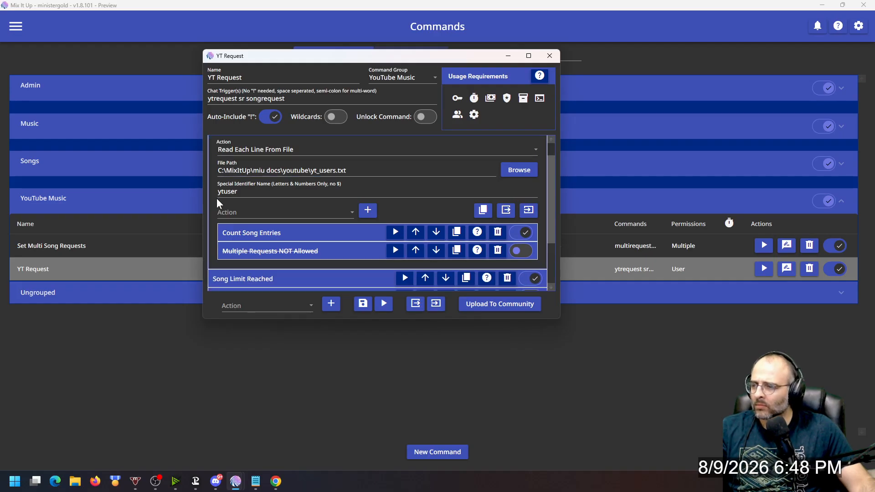
scroll(210, 207, up, 1)
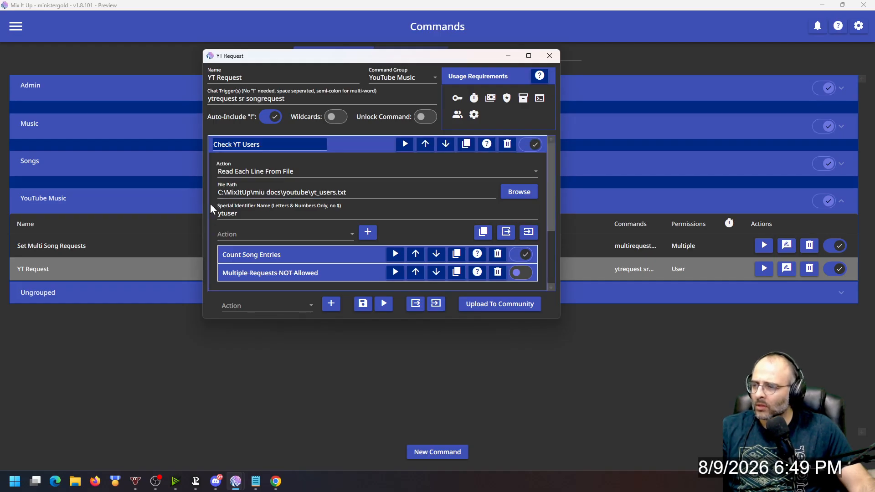
scroll(277, 302, down, 1)
scroll(288, 259, down, 3)
scroll(263, 305, down, 1)
- Pick File (Read & Write) as the command's new action type and check the ytuser special identifier in Check YT Users
click(278, 304)
click(280, 405)
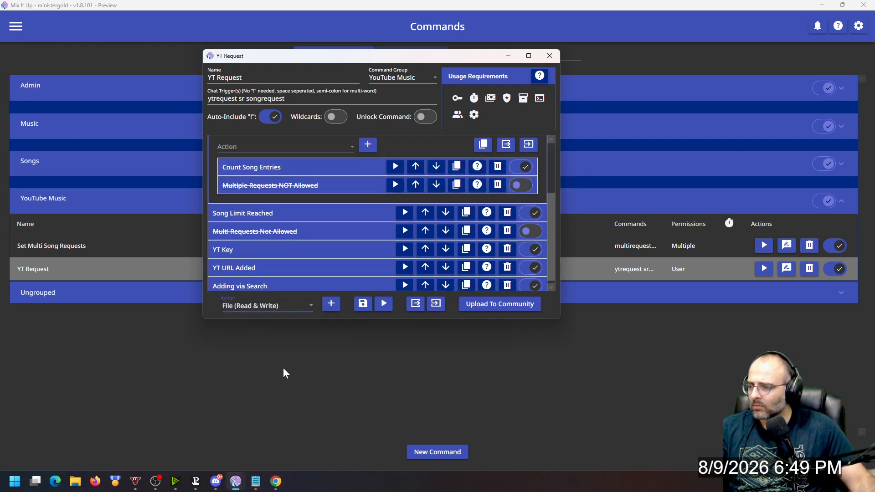
scroll(255, 222, up, 4)
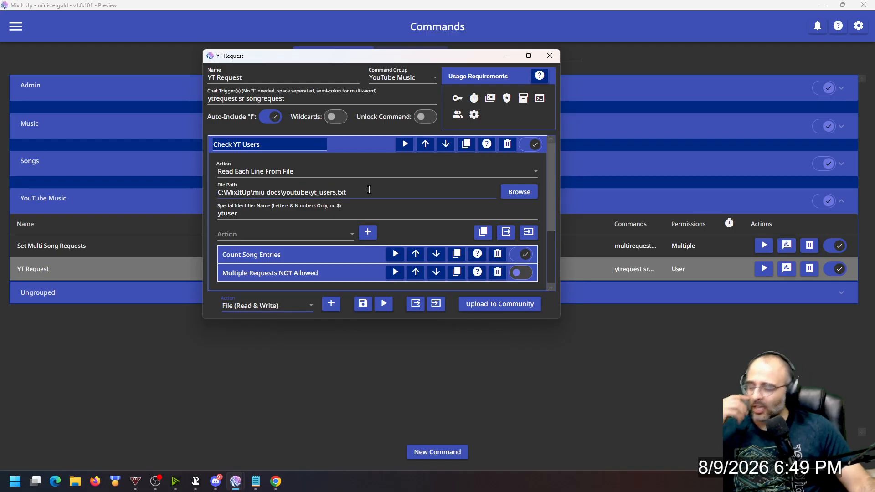
drag(241, 213, 209, 212)
click(269, 214)
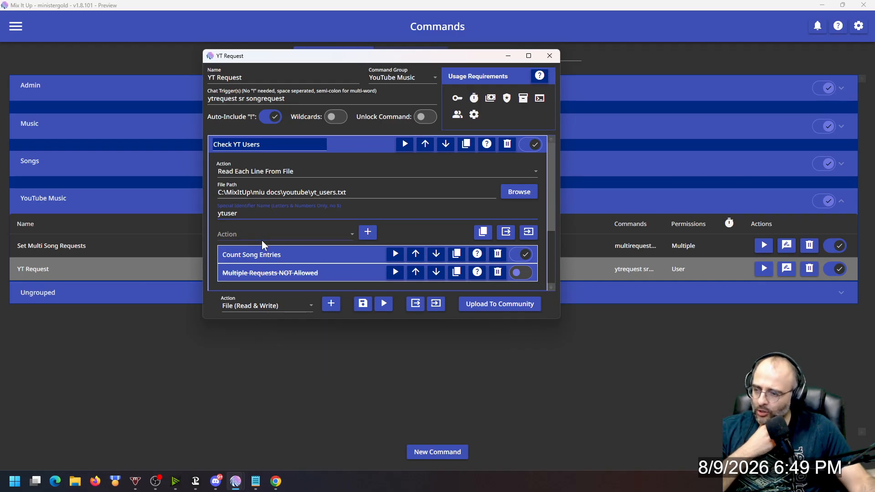
- Expand the nested Count Song Entries action and pick Conditional as the nested action type inside Check YT Users
click(258, 254)
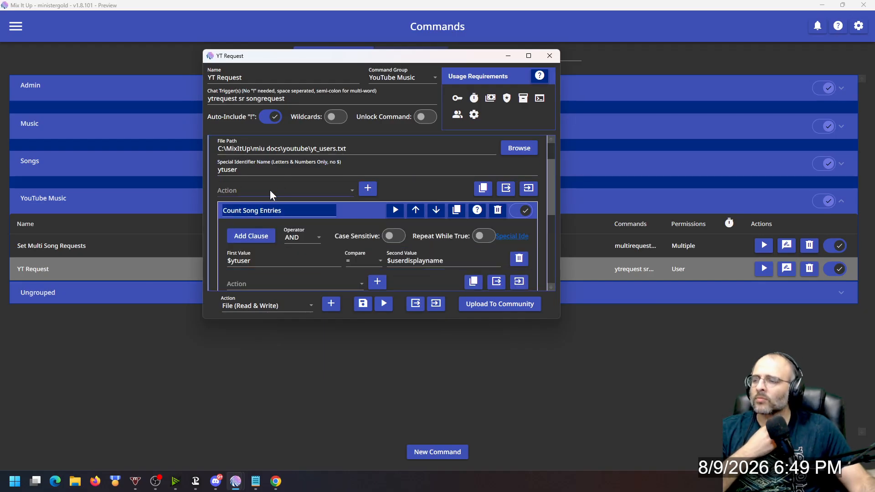
scroll(273, 189, down, 2)
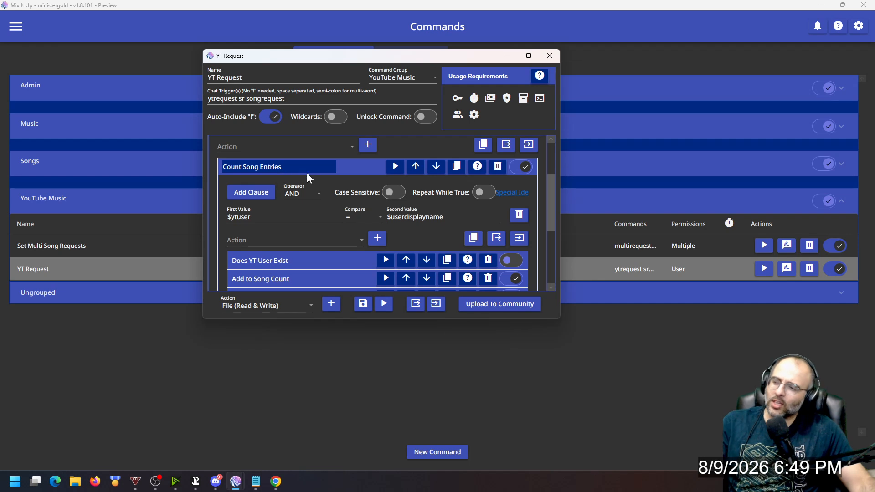
click(290, 151)
click(272, 195)
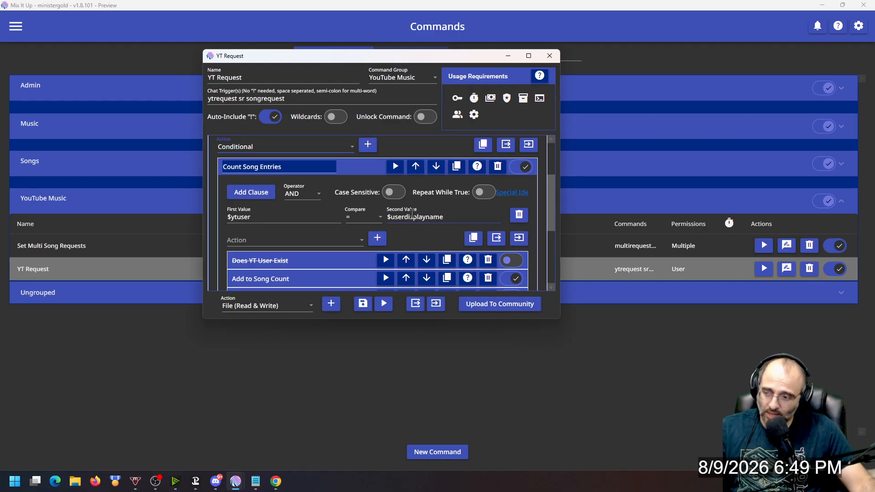
- Expand Add to Song Count and pick Counter (Create & Update) as the action type inside Count Song Entries
scroll(244, 234, down, 3)
scroll(243, 238, down, 1)
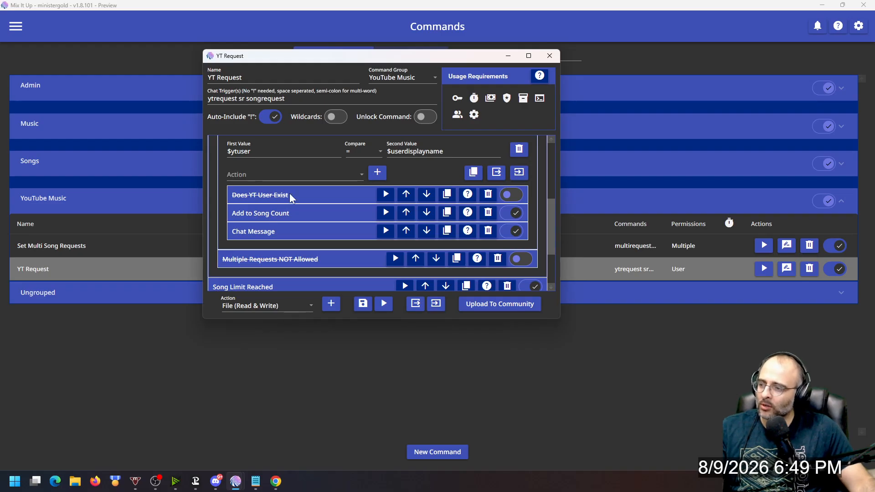
click(281, 219)
scroll(290, 209, up, 2)
click(264, 178)
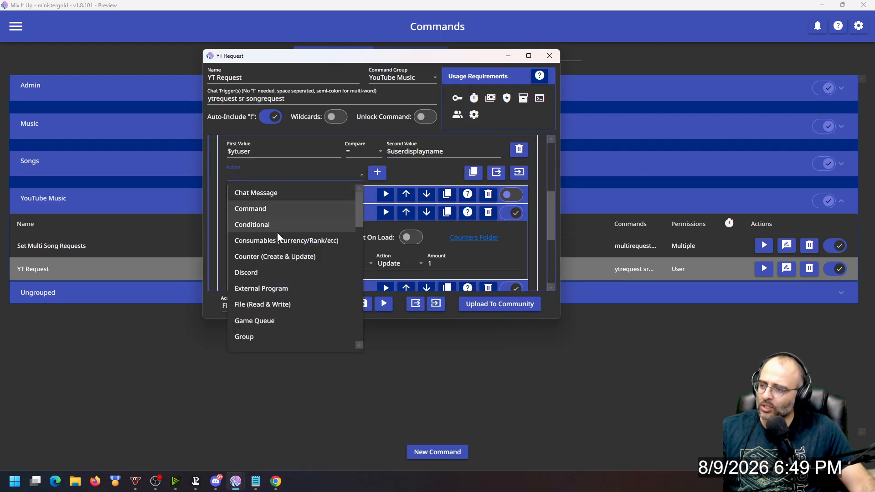
click(279, 255)
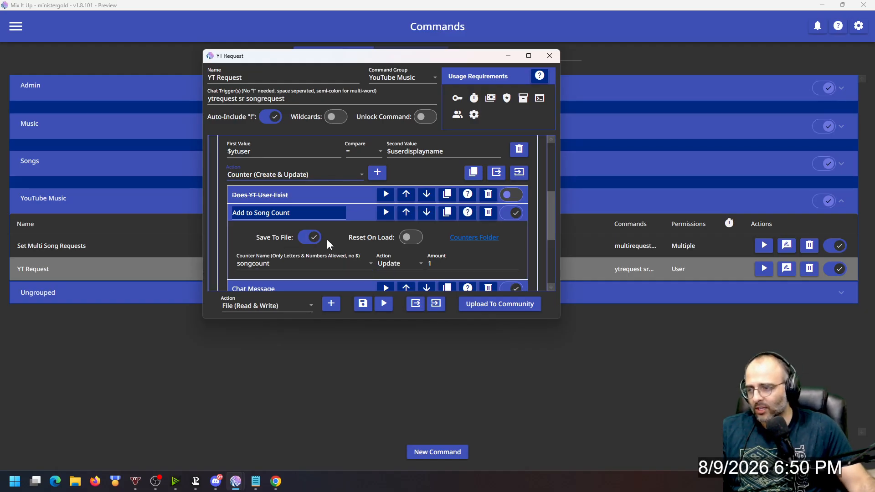
- Try the Set option for the songcount counter, return it to Update, and collapse Add to Song Count
click(401, 265)
click(401, 313)
click(436, 263)
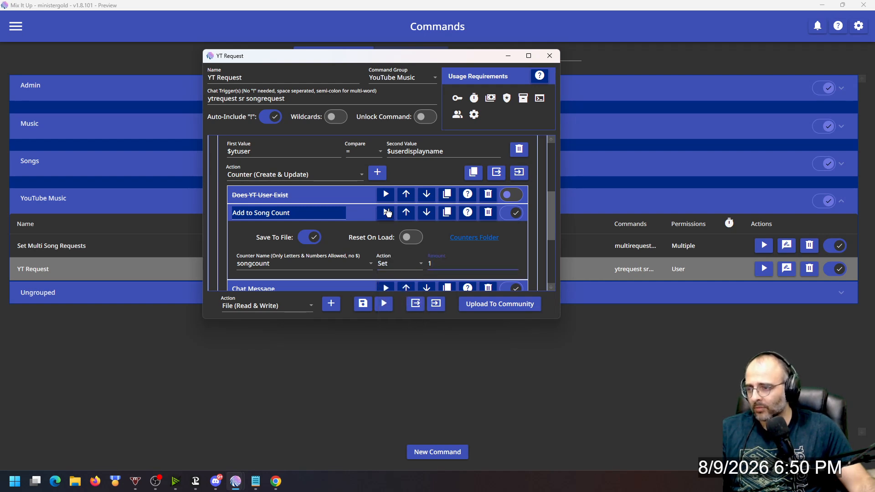
click(393, 266)
click(394, 283)
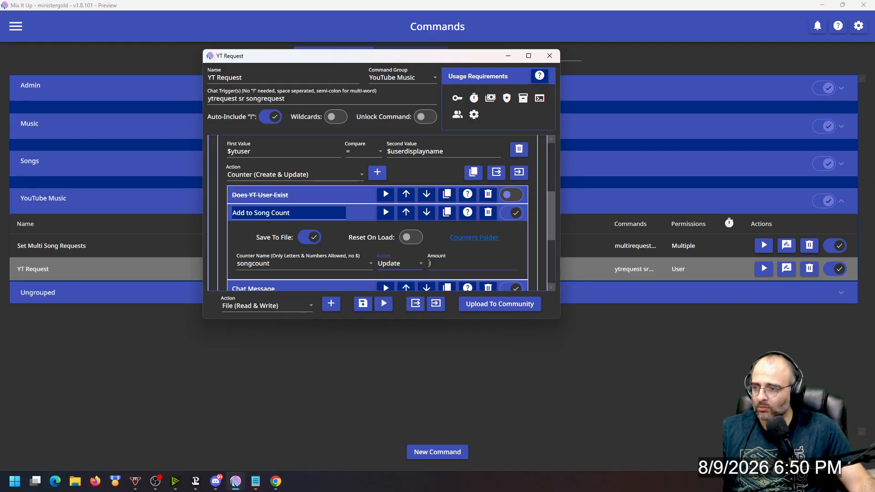
click(352, 211)
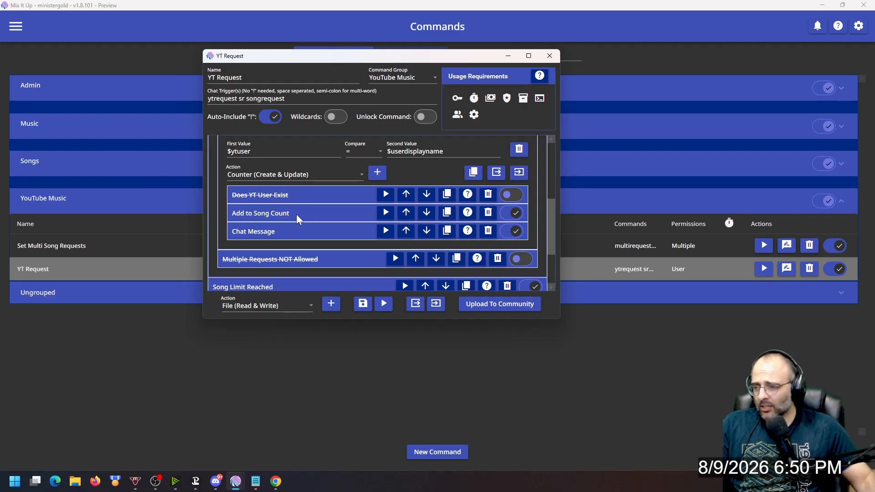
- Review the song count chat message, then collapse it along with Count Song Entries and Check YT Users
scroll(274, 246, down, 1)
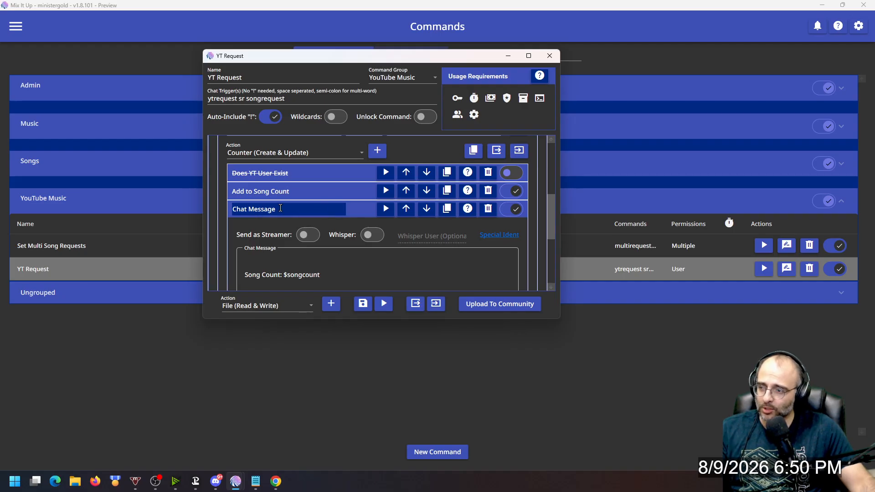
click(364, 210)
scroll(289, 222, up, 4)
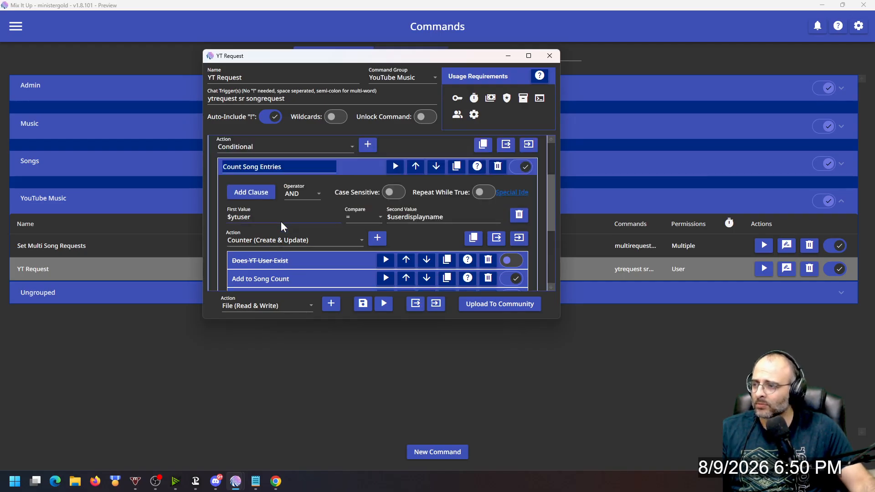
click(346, 165)
scroll(284, 205, up, 3)
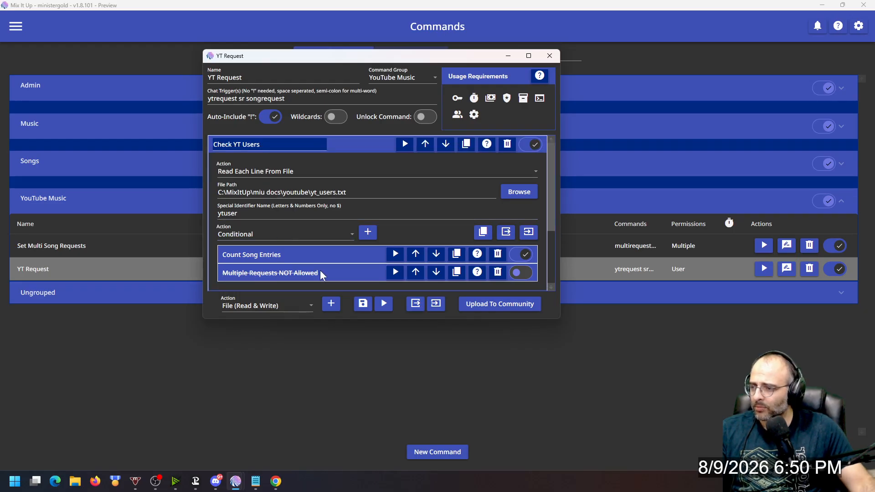
click(347, 147)
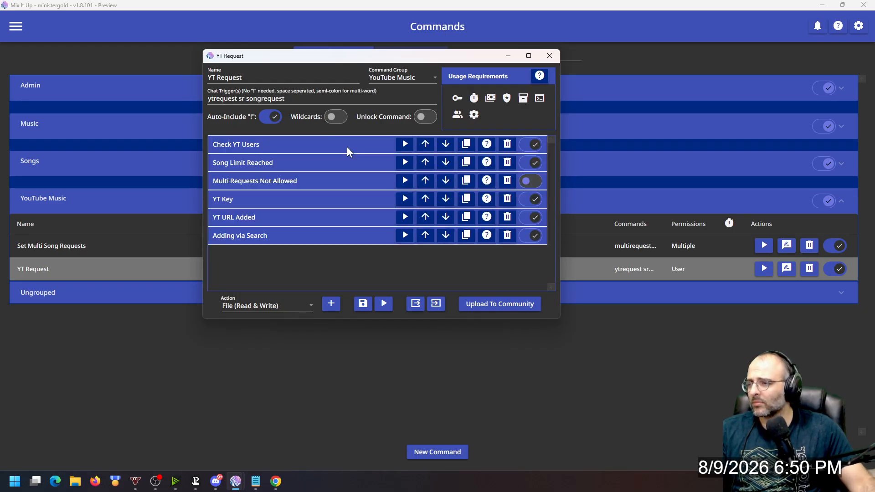
- Expand the Song Limit Reached action and pick Conditional as the command's new action type
click(297, 162)
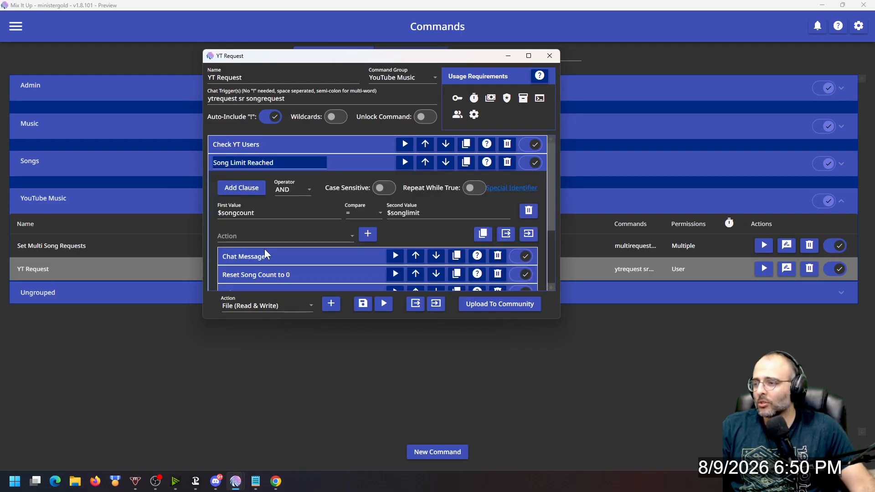
click(271, 304)
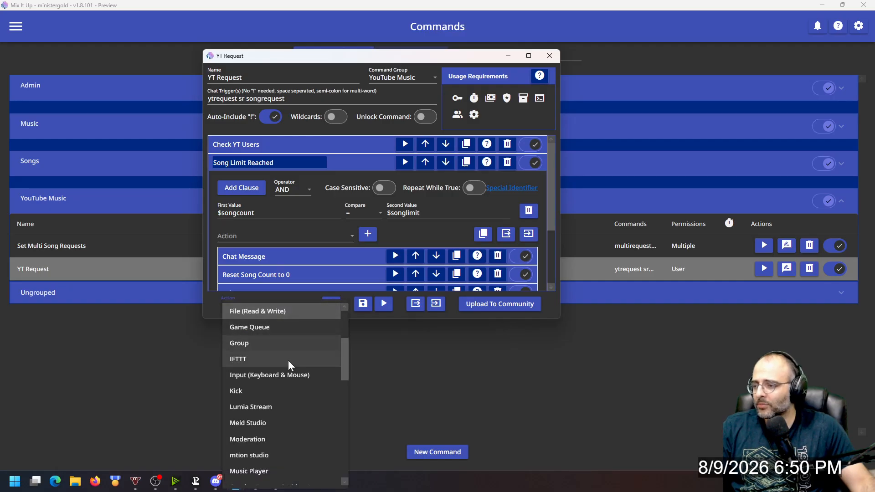
scroll(288, 360, up, 3)
click(270, 340)
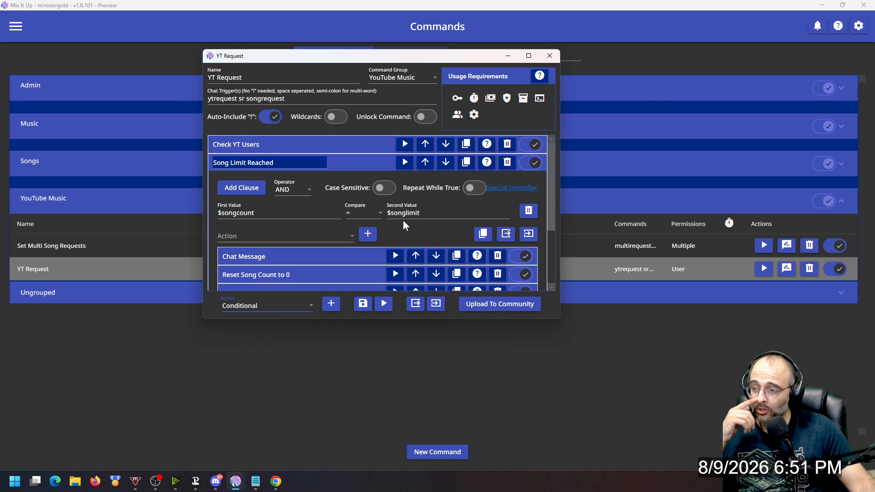
- Pick Chat Message as the action type inside Song Limit Reached and review its nested chat message text
click(249, 237)
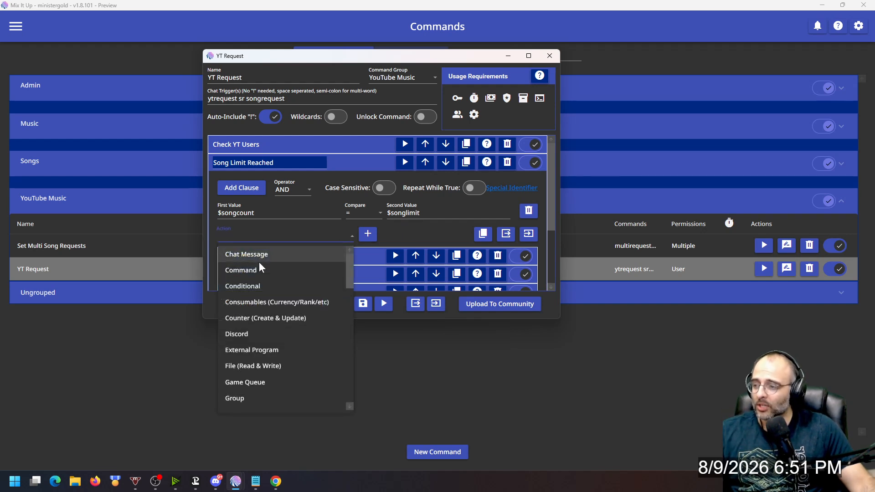
click(261, 255)
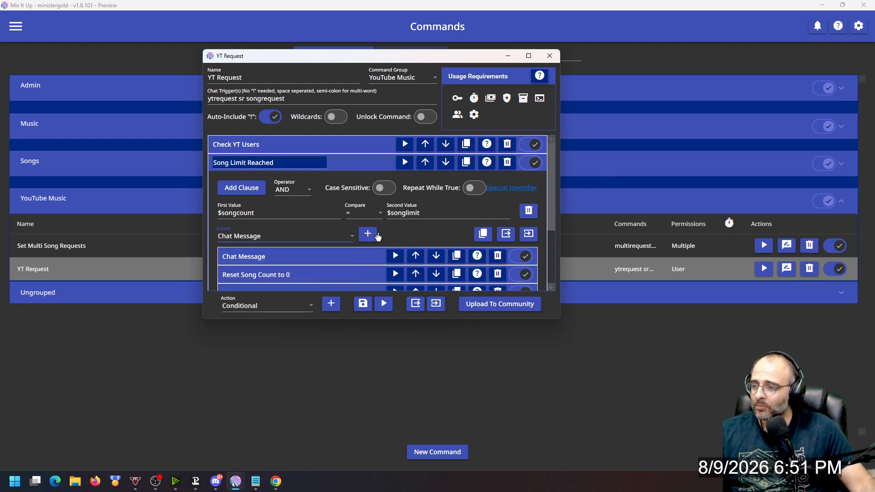
click(355, 255)
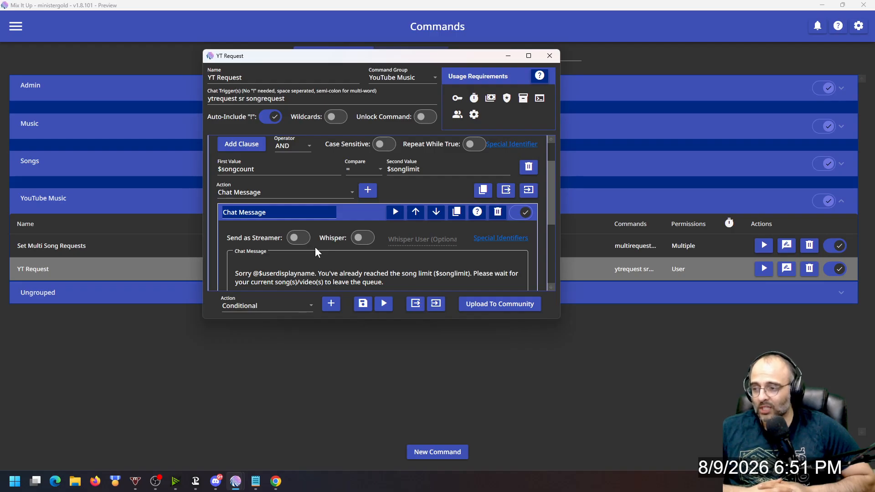
click(360, 212)
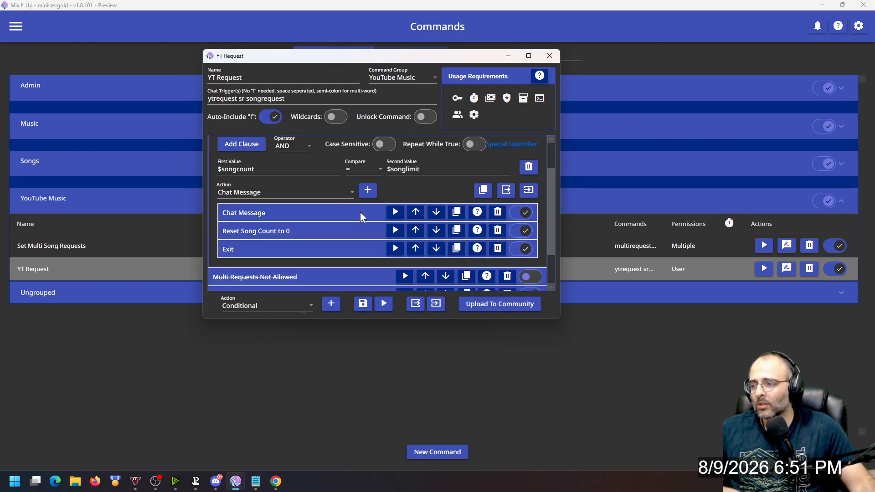
- Pick Counter (Create & Update) as the action type inside Song Limit Reached and review the Reset Song Count to 0 settings
click(291, 192)
click(275, 275)
click(317, 232)
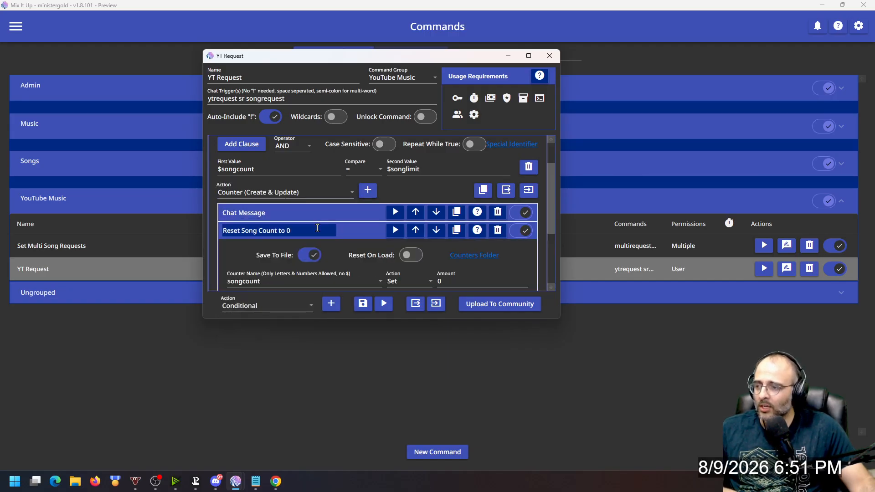
scroll(278, 268, down, 2)
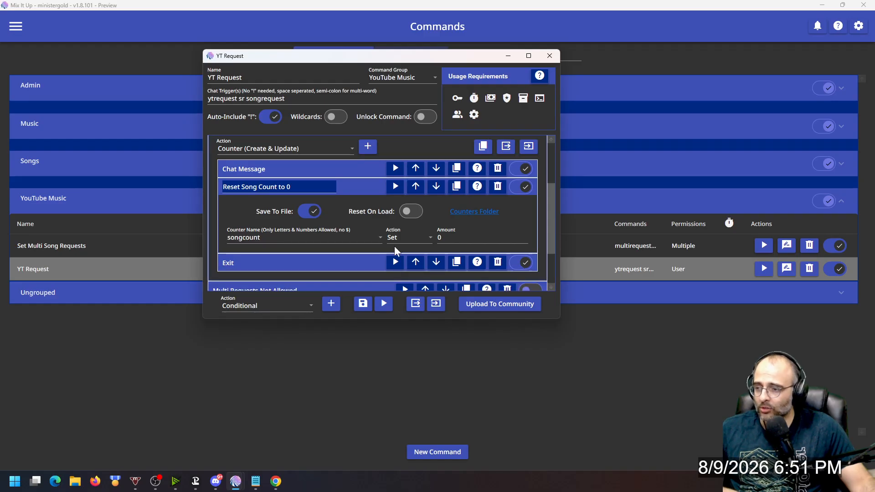
click(350, 188)
- Review the Song Limit Reached condition, its nested actions and the remaining actions of the YT Request command
scroll(250, 213, up, 3)
scroll(247, 214, up, 2)
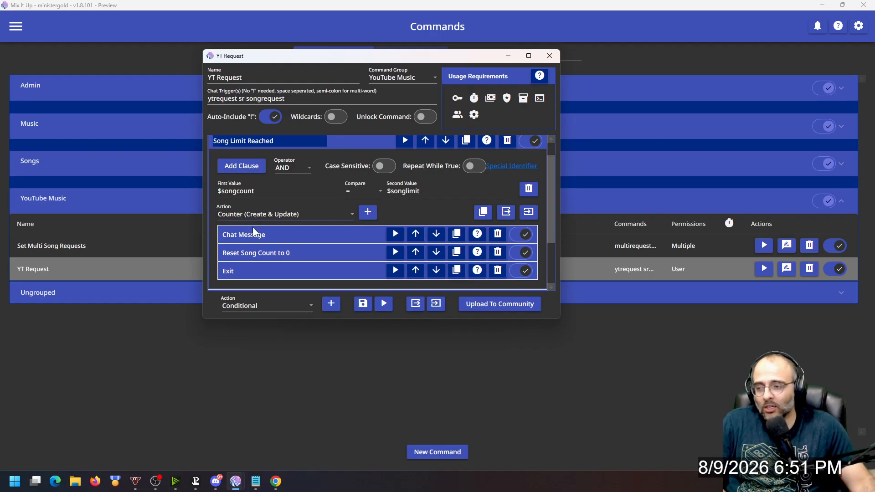
scroll(240, 251, down, 3)
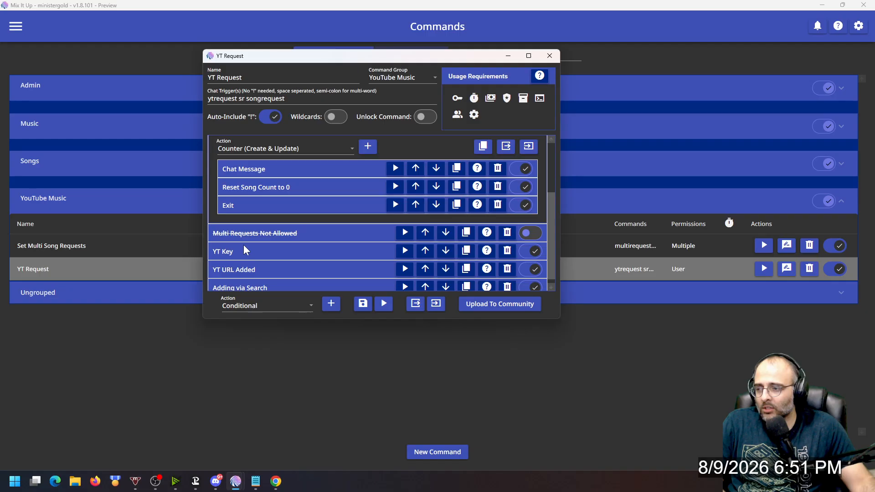
scroll(244, 258, down, 1)
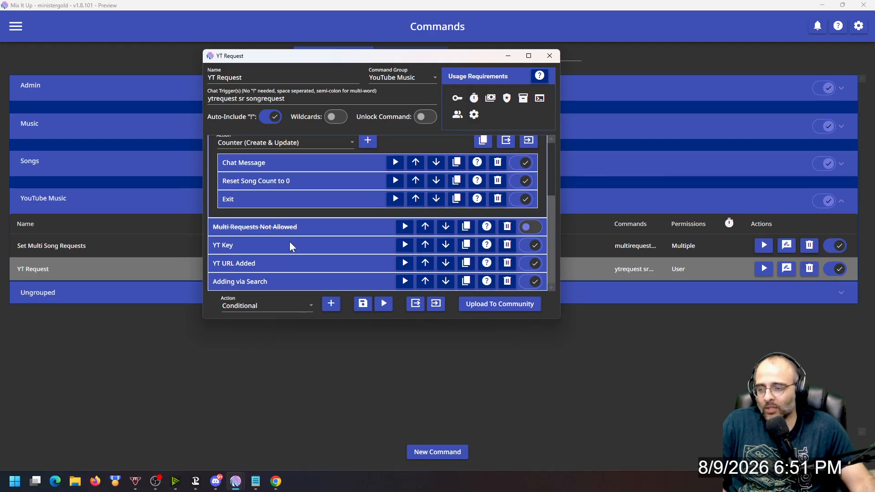
- Recheck the settings of the Reset Song Count to 0 action nested in Song Limit Reached and collapse it
scroll(255, 241, up, 2)
click(285, 189)
click(283, 188)
click(288, 225)
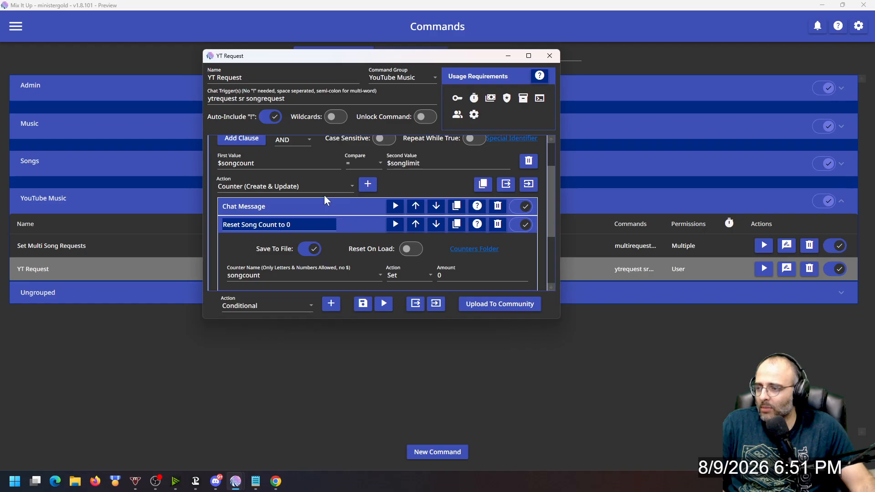
click(352, 226)
- Pick Command as the action type inside Song Limit Reached and review the nested Exit action, collapsing both actions
click(313, 188)
scroll(282, 216, up, 2)
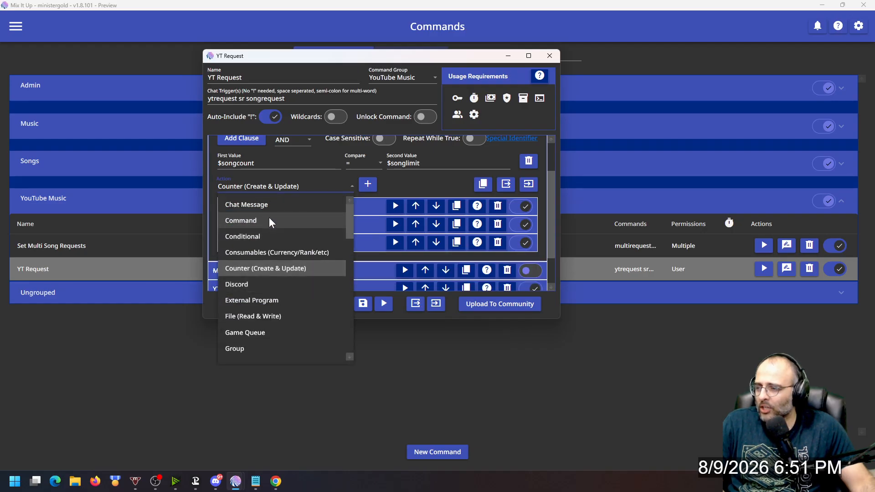
click(261, 220)
click(299, 248)
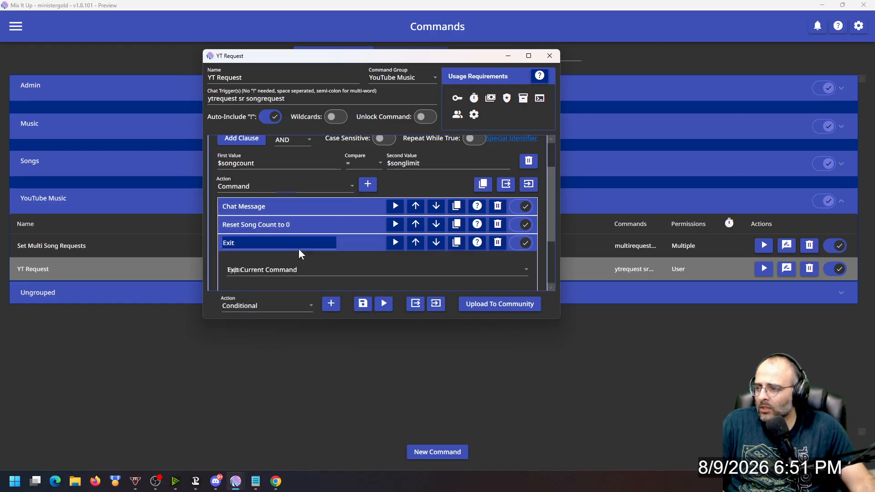
scroll(226, 254, down, 2)
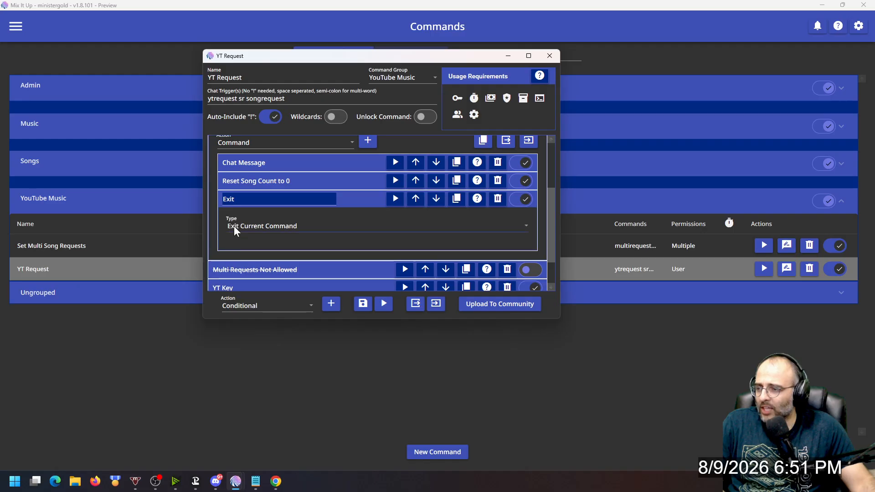
click(350, 197)
scroll(246, 231, up, 4)
click(342, 157)
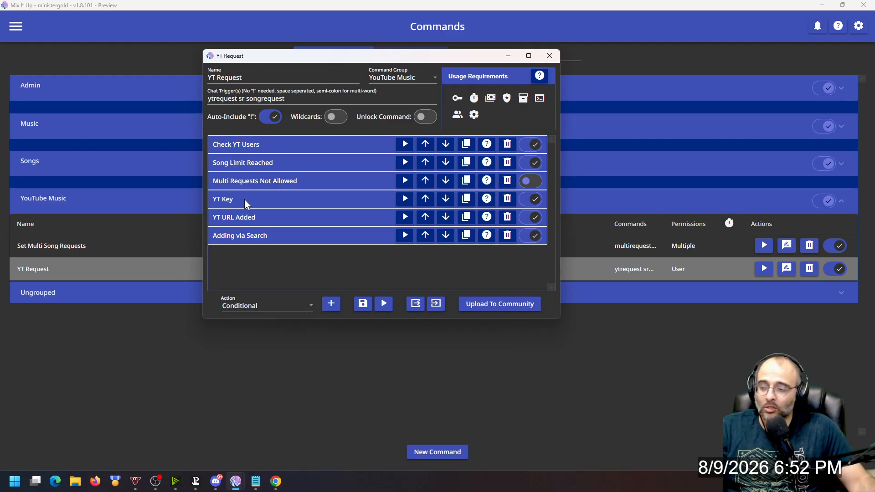
- Expand the YT Key action to review its special identifier settings
click(305, 202)
click(216, 221)
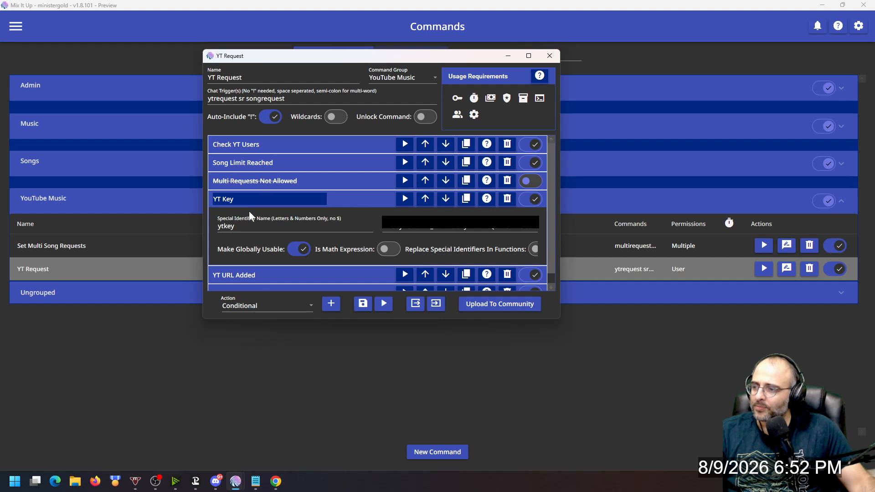
click(266, 296)
scroll(299, 328, down, 15)
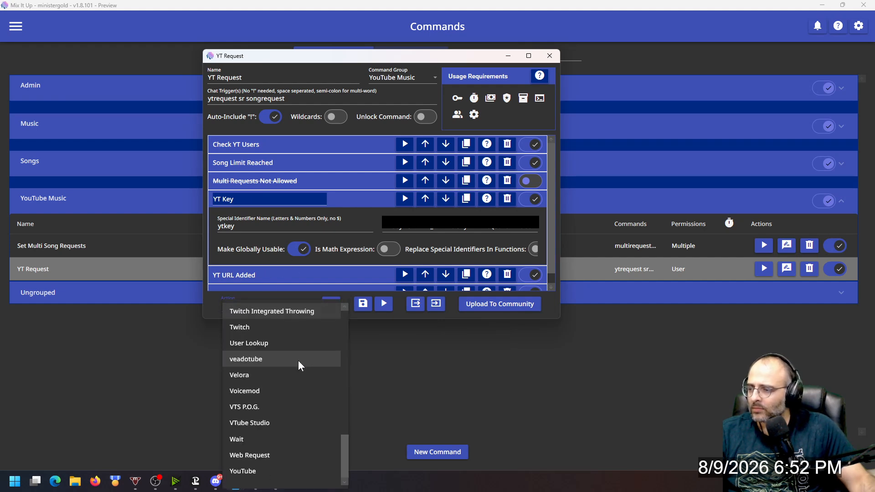
scroll(292, 388, up, 3)
click(286, 350)
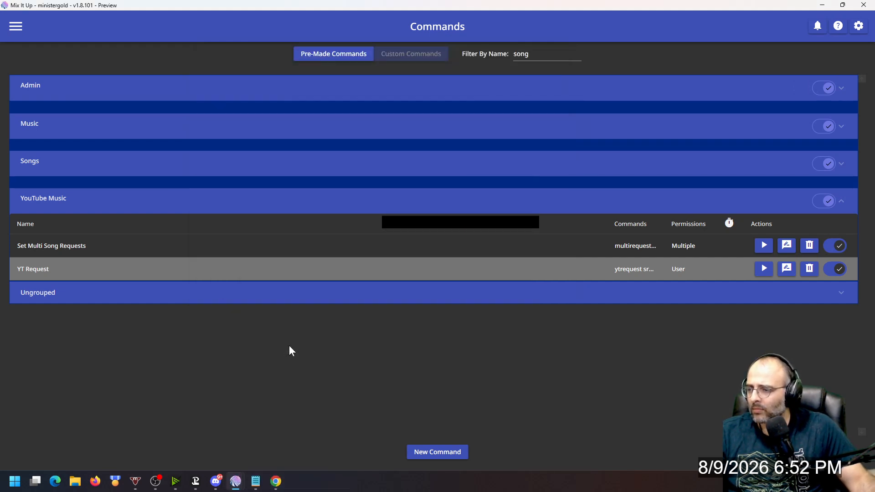
key(alt+Tab)
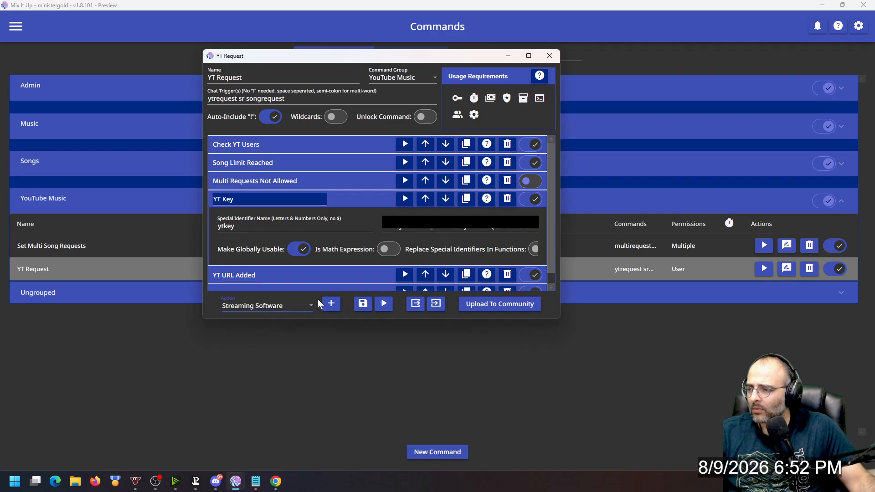
- Pick Special Identifier as the YT Request command's new action type and collapse the YT Key action
click(291, 308)
scroll(283, 329, up, 1)
click(278, 336)
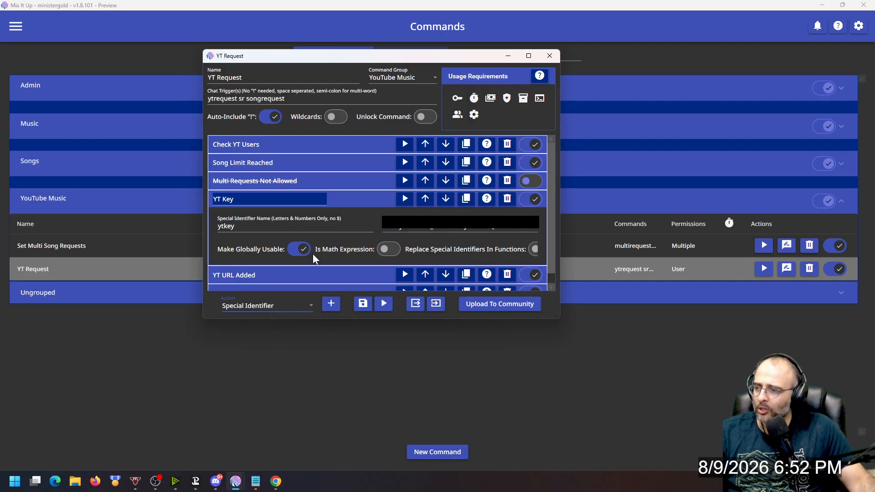
click(347, 199)
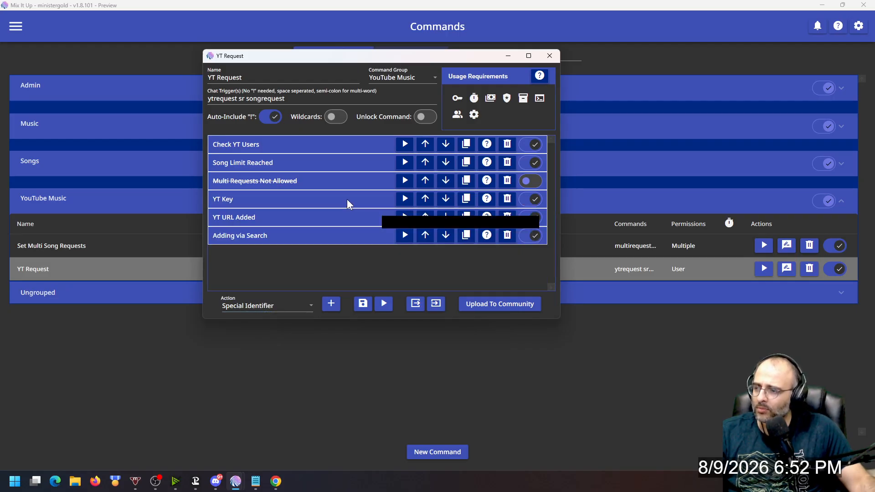
- Look through the YT URL Added condition and its nested actions, collapsing it when done
click(278, 221)
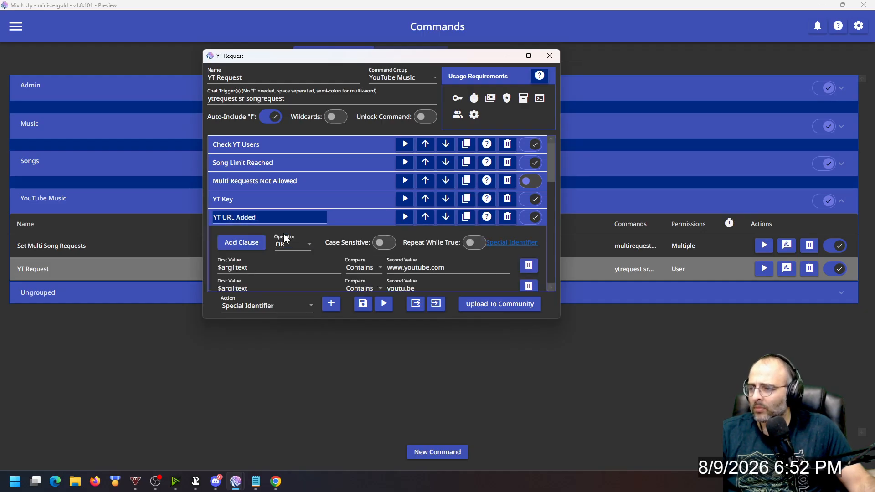
scroll(278, 235, down, 5)
scroll(278, 235, up, 5)
click(346, 219)
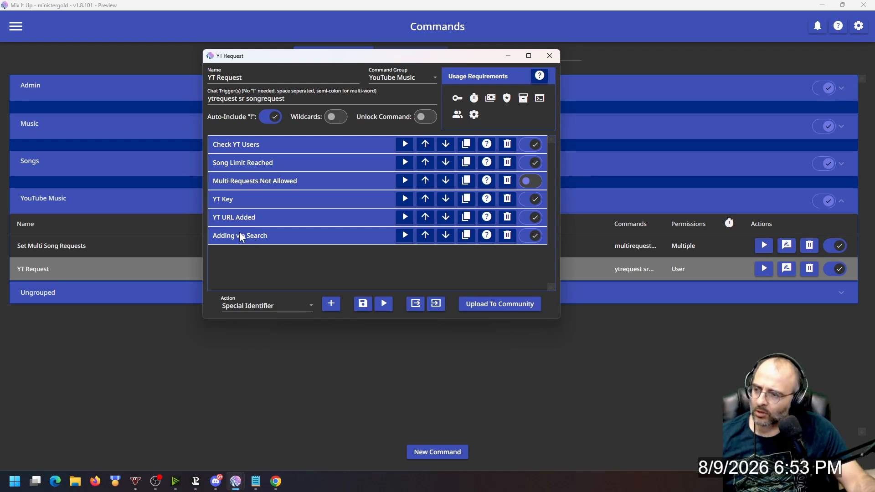
- Pick Conditional as the YT Request command's new action type
click(270, 304)
scroll(278, 329, up, 4)
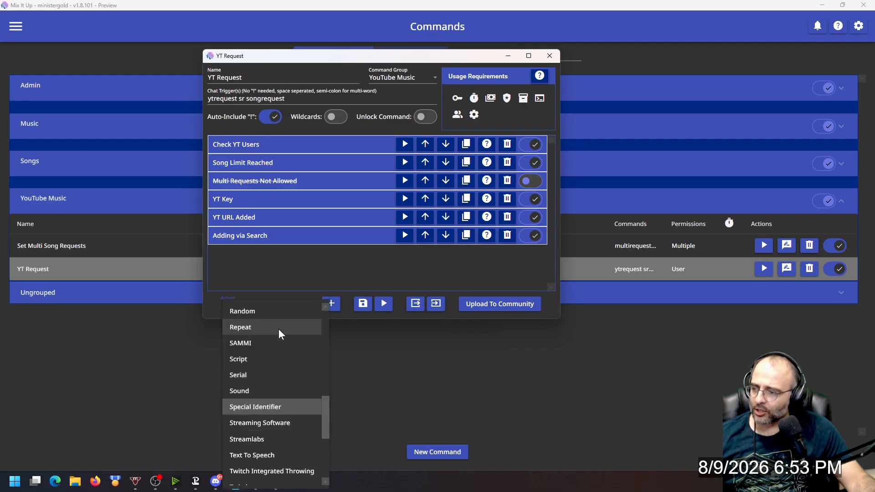
scroll(278, 329, up, 6)
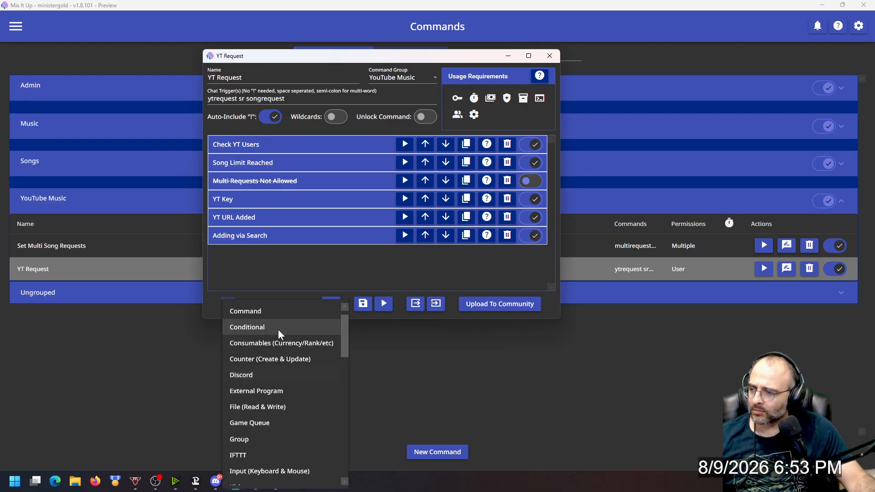
click(278, 329)
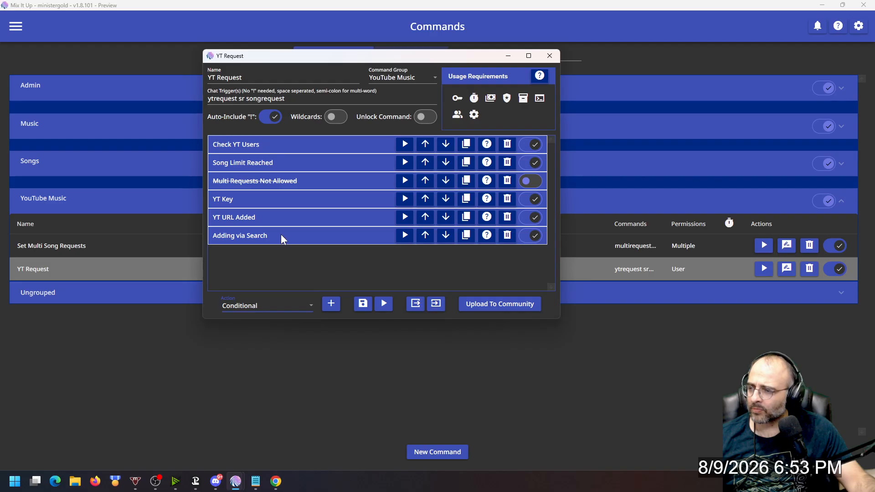
- Expand YT URL Added and review its OR operator, YouTube address clauses and the list of nested actions
click(237, 218)
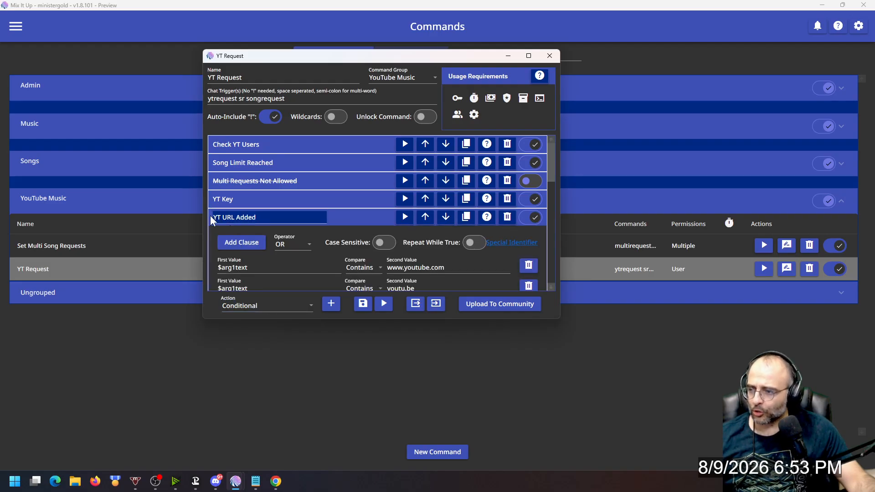
scroll(275, 213, down, 1)
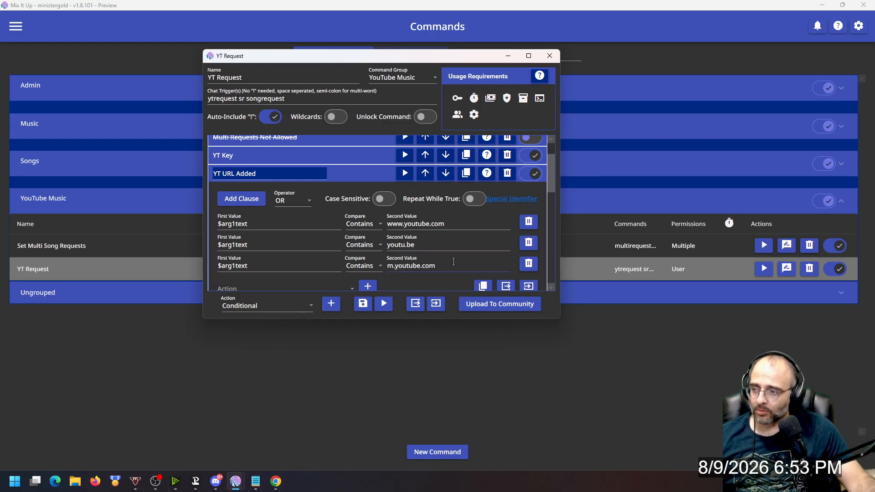
scroll(320, 245, down, 5)
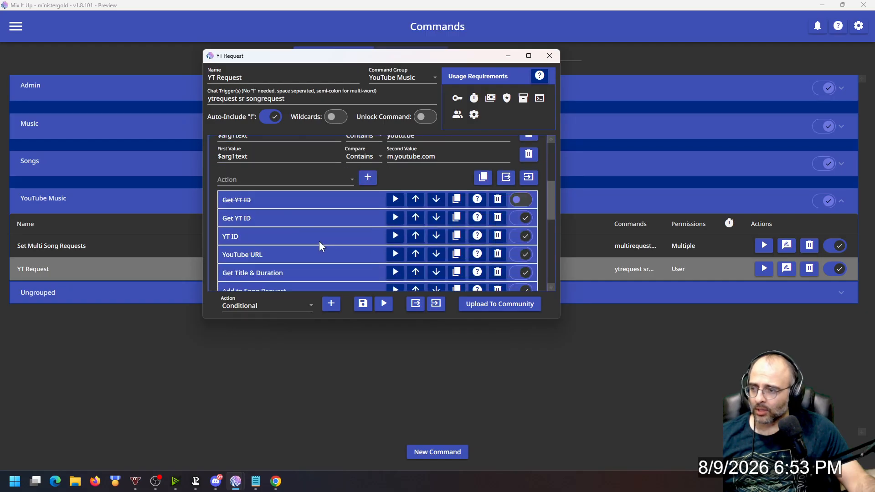
scroll(292, 255, up, 3)
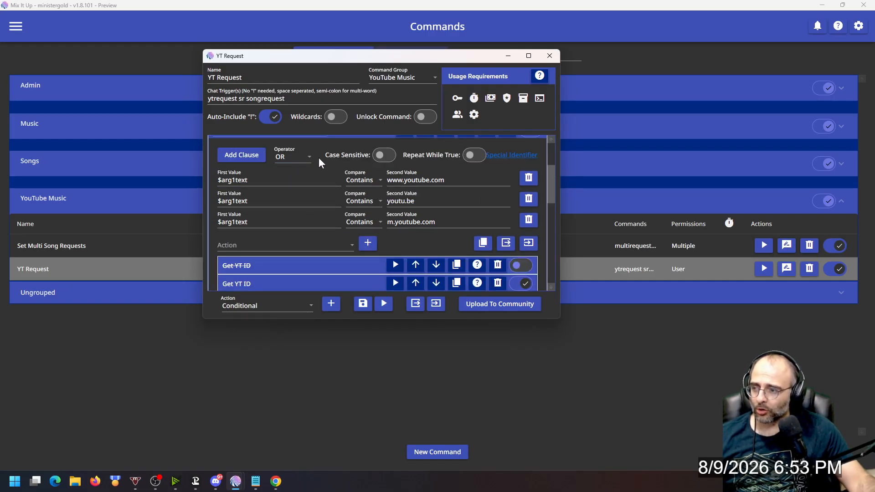
scroll(262, 251, down, 2)
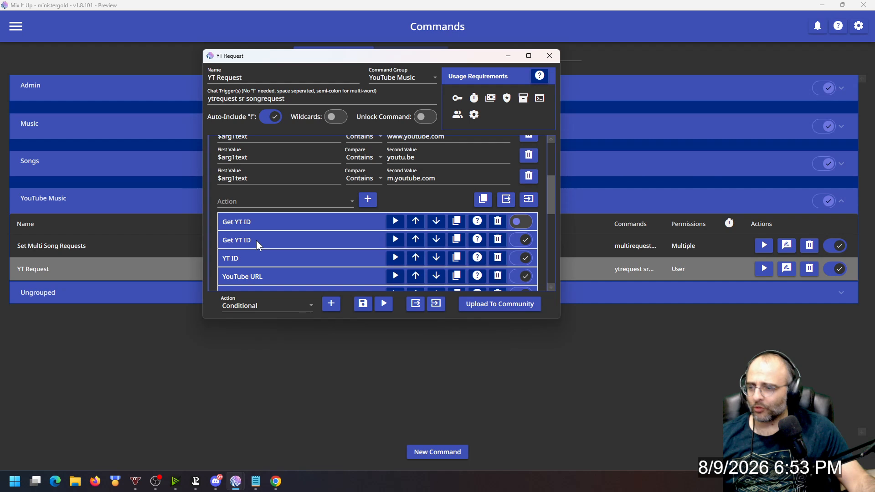
- Pick Script as the action type inside YT URL Added and review the enabled Get YT ID JavaScript in a maximized window
click(263, 204)
scroll(268, 288, down, 6)
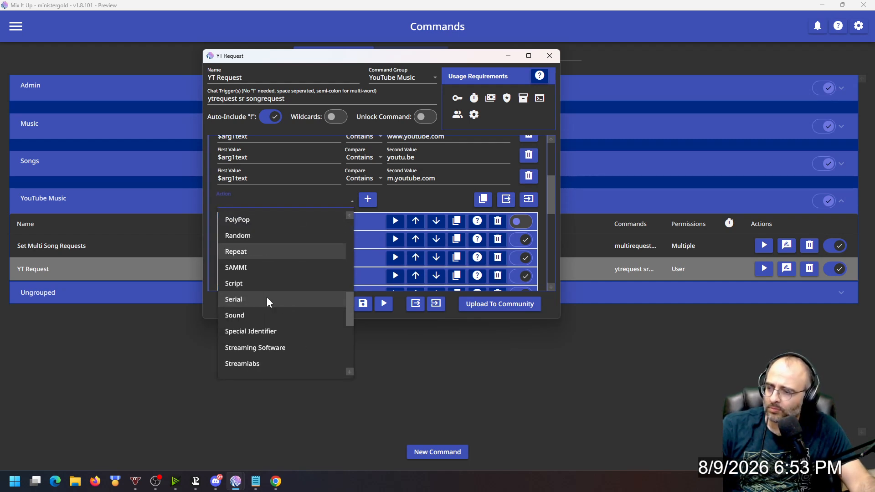
click(253, 282)
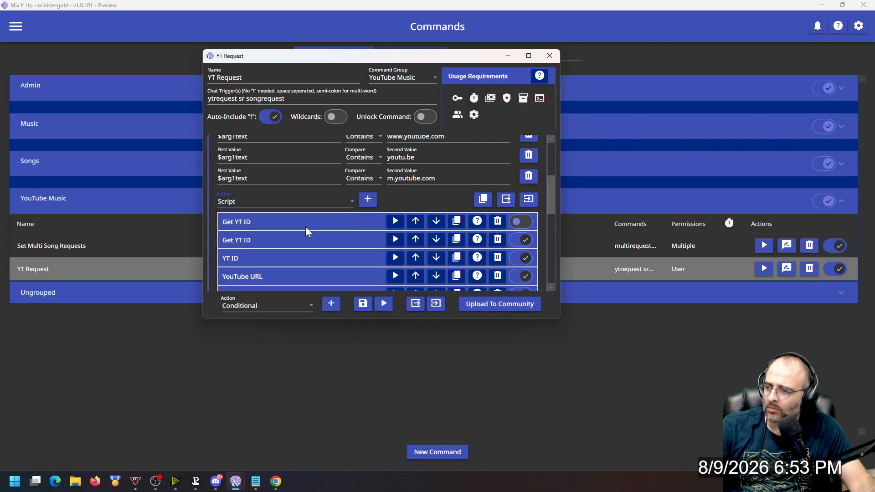
click(302, 240)
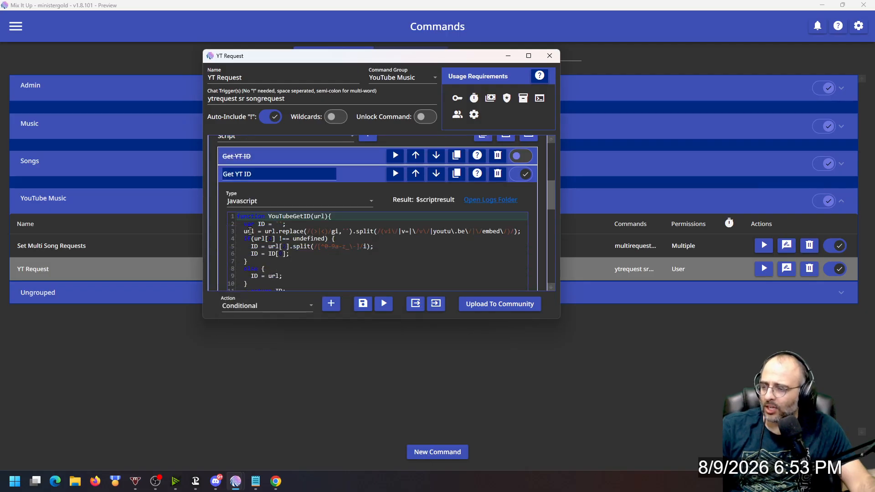
click(528, 56)
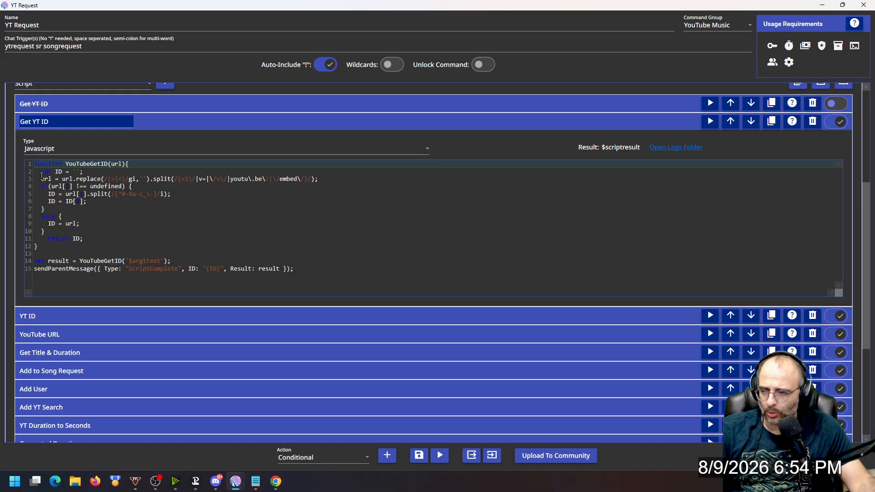
click(254, 125)
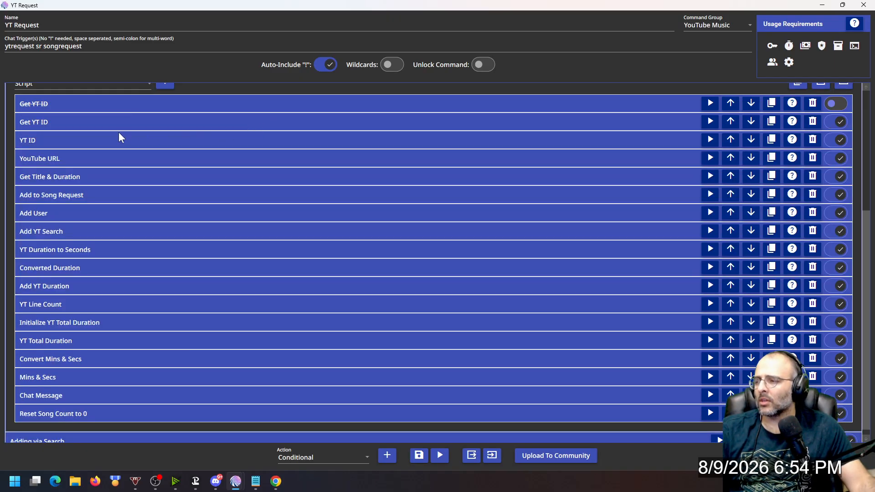
- Pick Special Identifier as the action type inside YT URL Added and review the nested YT ID and YouTube URL settings
click(89, 87)
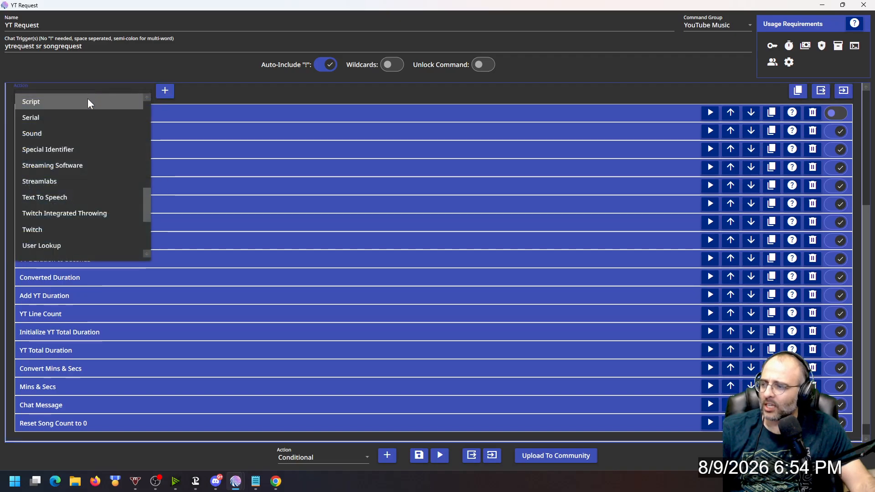
click(87, 146)
click(73, 152)
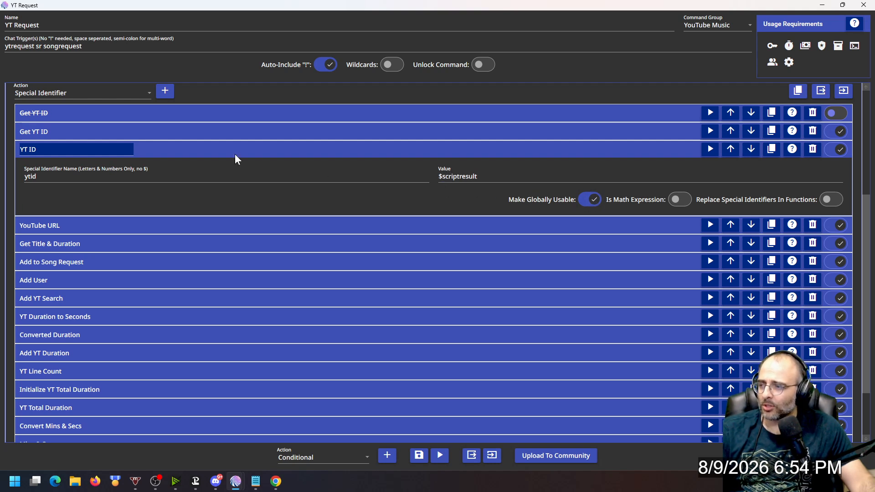
click(206, 149)
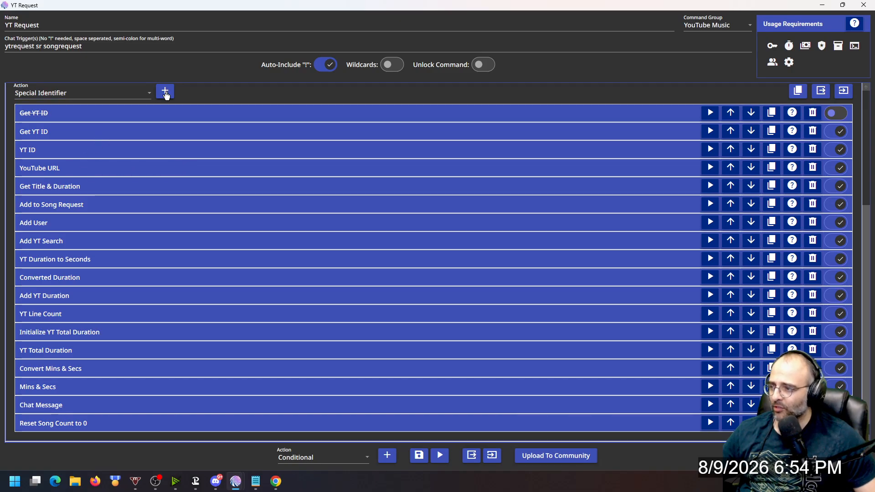
click(86, 167)
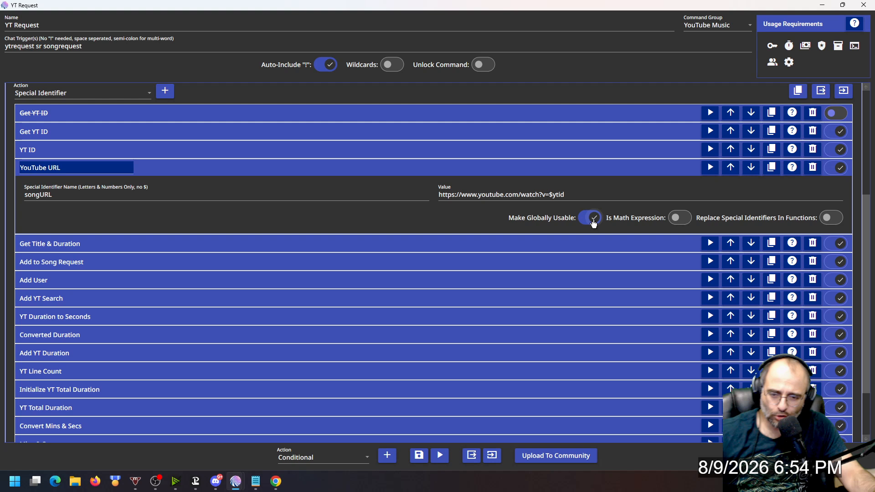
click(232, 167)
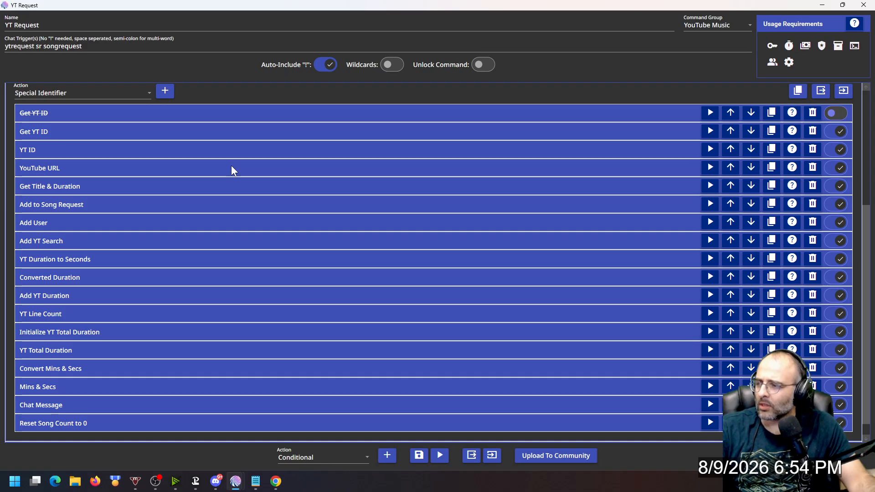
- Pick Web Request as the action type inside YT URL Added and review the Get Title & Duration request and JSON pairs
click(110, 93)
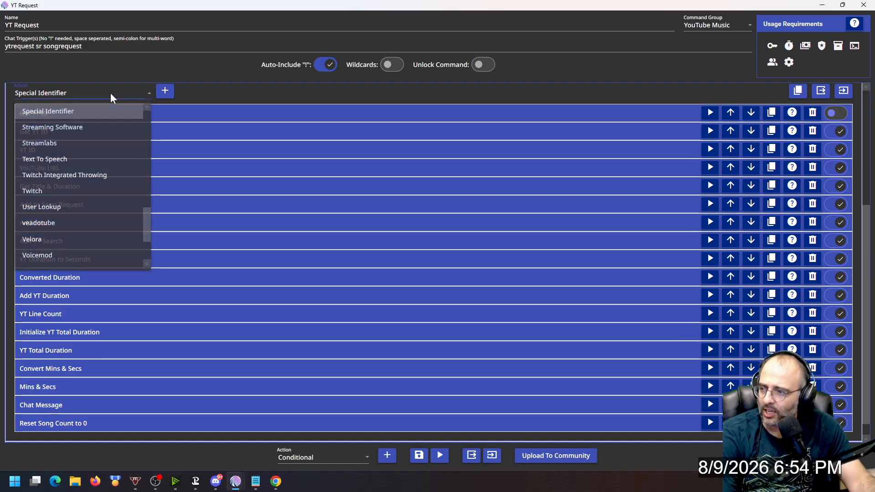
scroll(77, 208, down, 2)
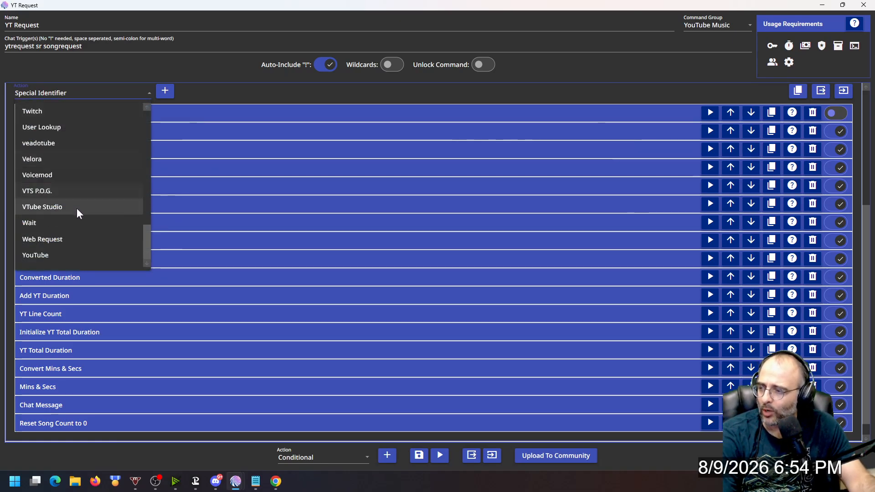
click(63, 235)
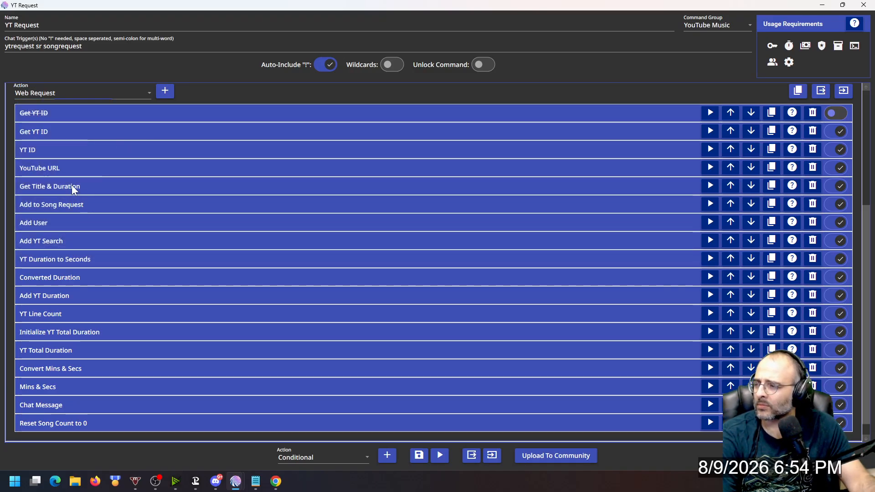
click(72, 185)
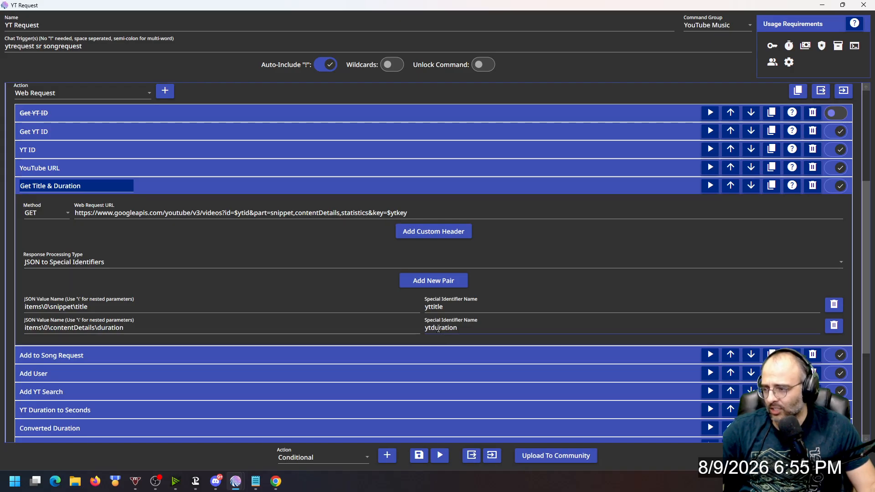
- Pick File (Read & Write) as the action type inside YT URL Added and review the nested Add to Song Request file settings
click(119, 185)
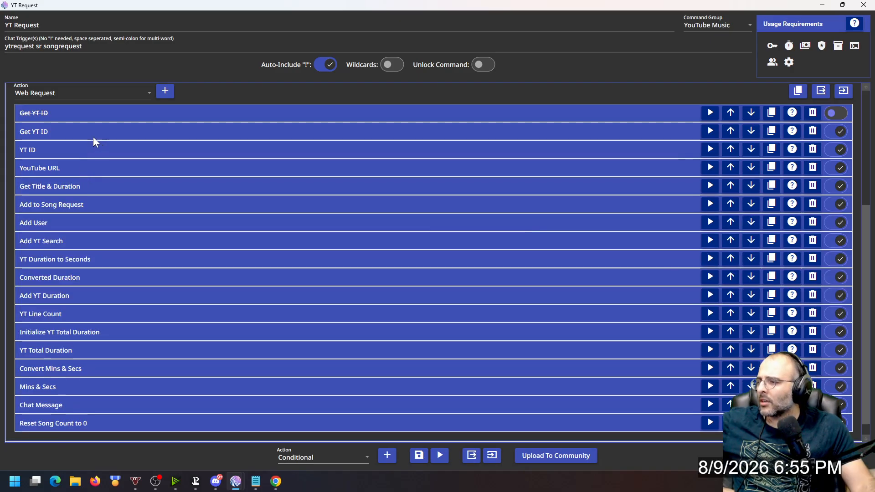
click(72, 92)
scroll(64, 153, up, 5)
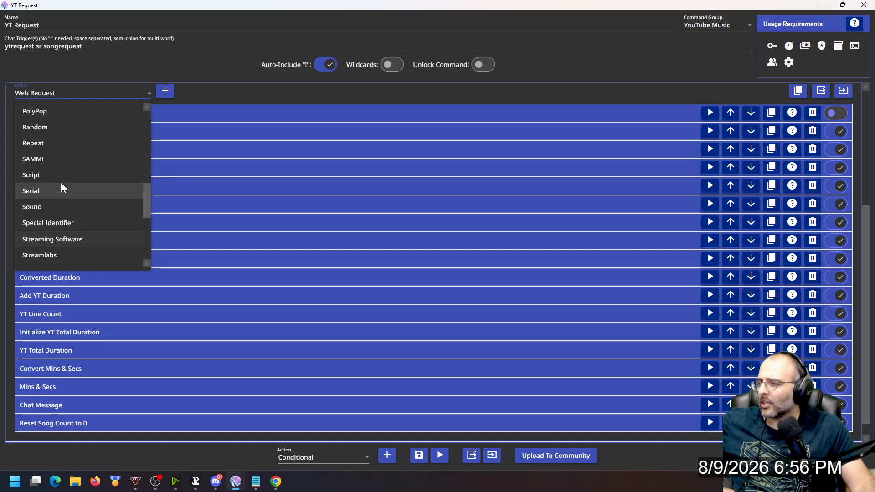
scroll(62, 185, up, 5)
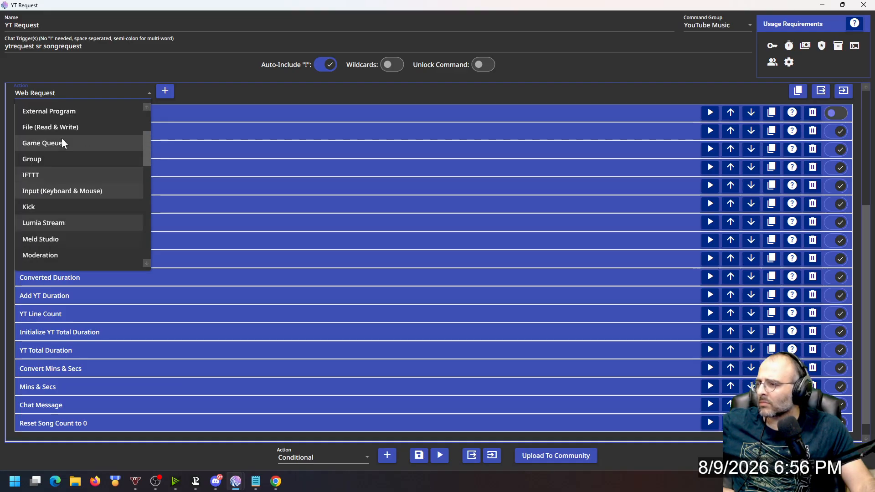
click(62, 129)
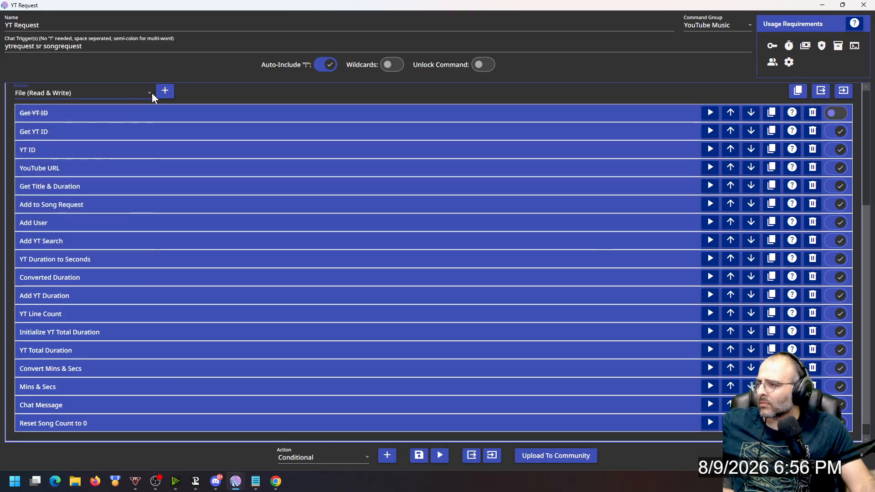
click(75, 202)
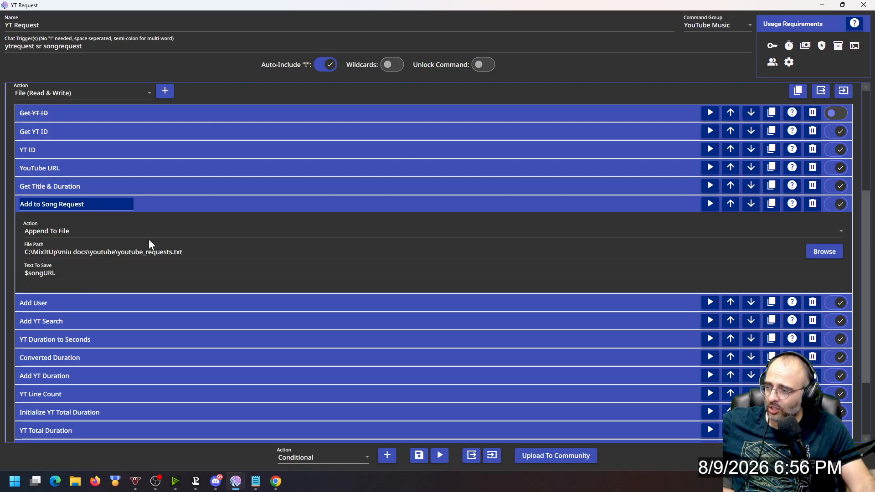
click(142, 205)
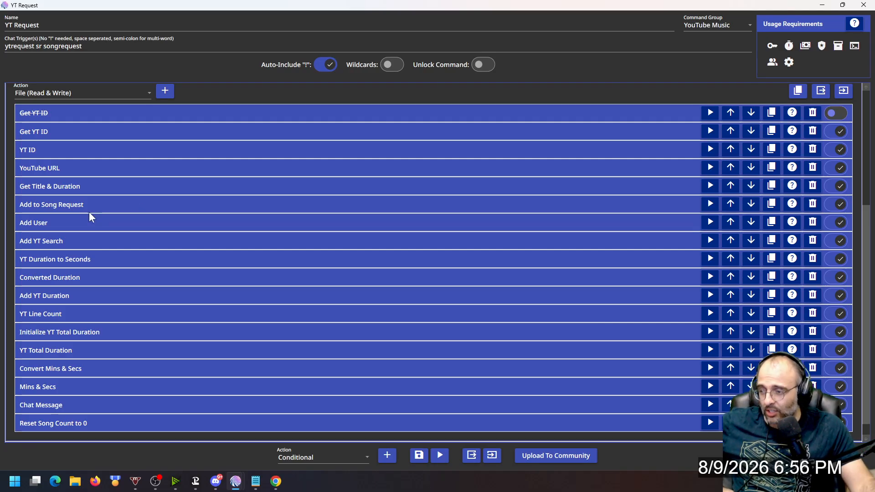
- Review the action, file path and saved text of the nested Add User and Add YT Search actions
click(64, 222)
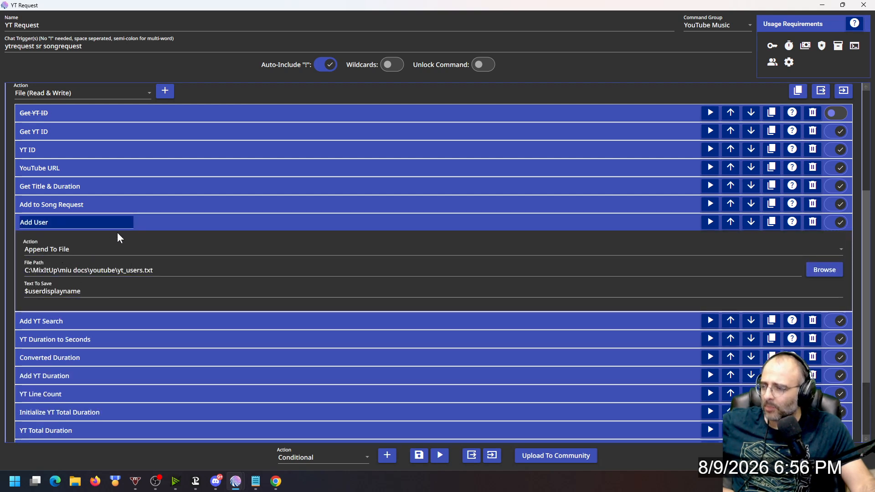
click(142, 219)
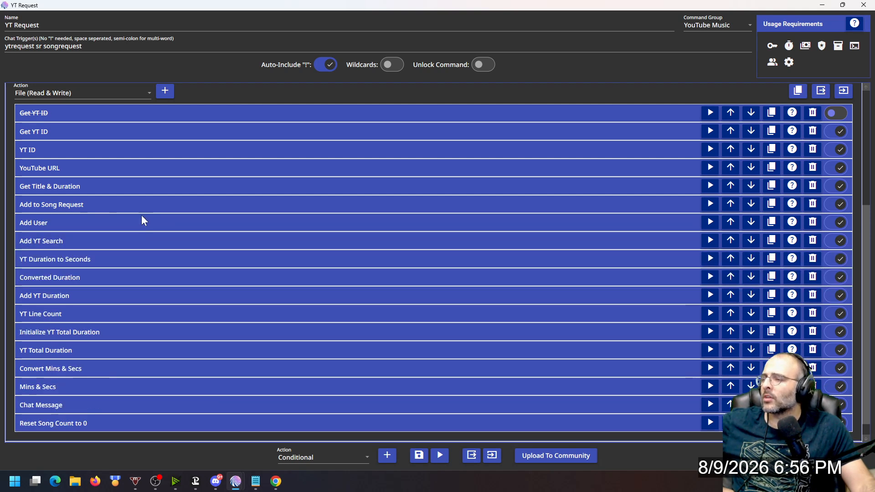
click(66, 240)
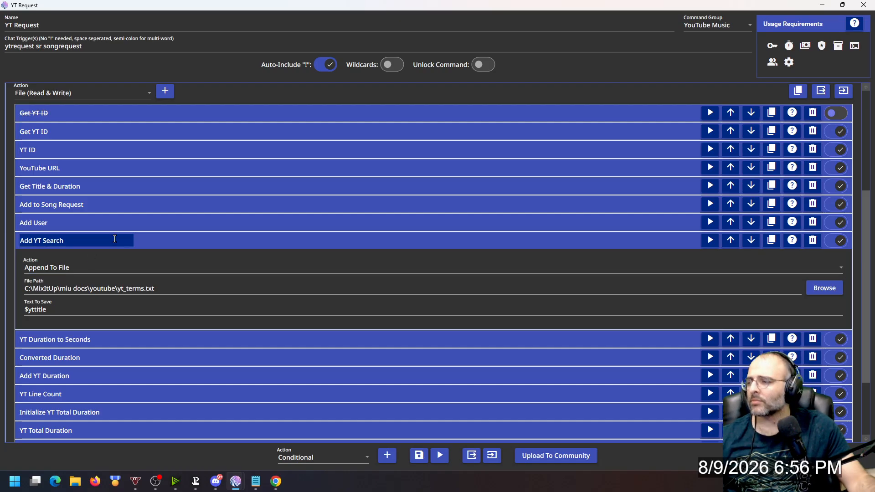
click(142, 240)
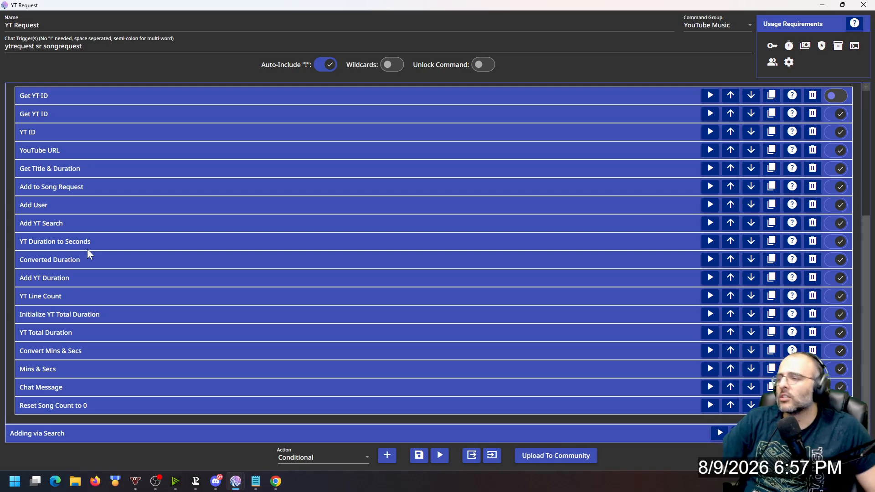
scroll(87, 255, up, 2)
click(91, 124)
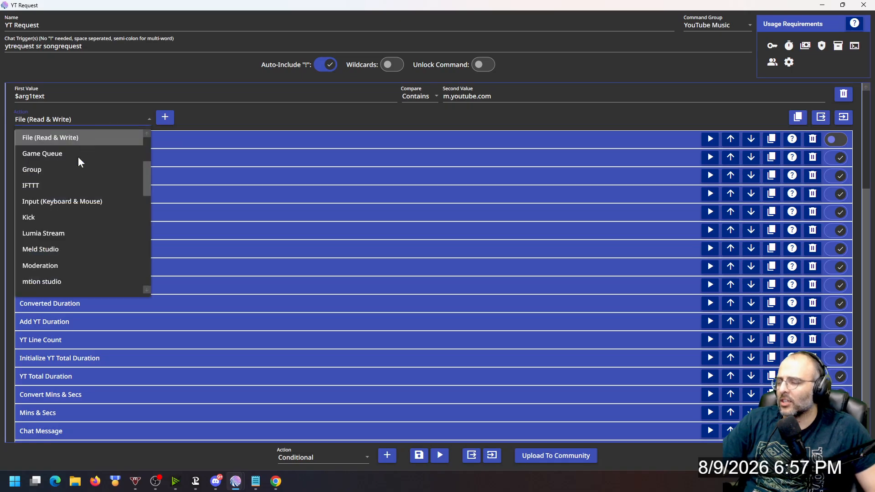
scroll(54, 241, up, 3)
scroll(52, 245, up, 1)
scroll(53, 219, down, 10)
scroll(47, 238, up, 2)
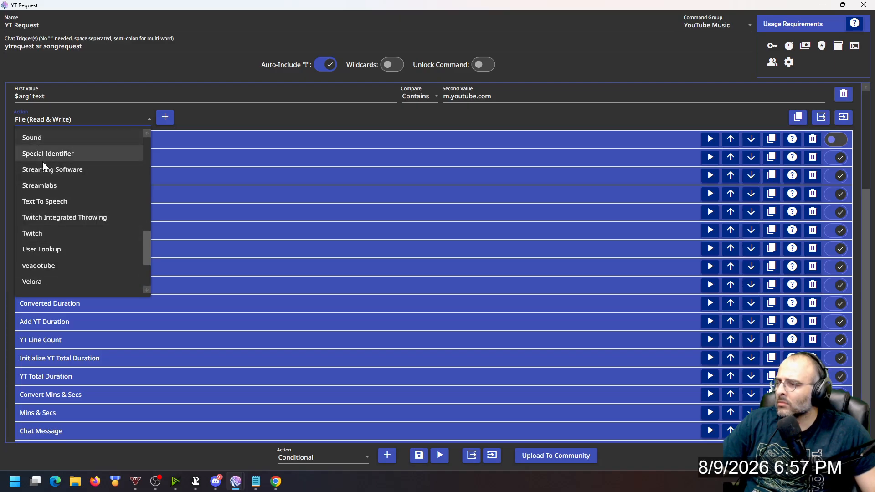
scroll(43, 165, up, 1)
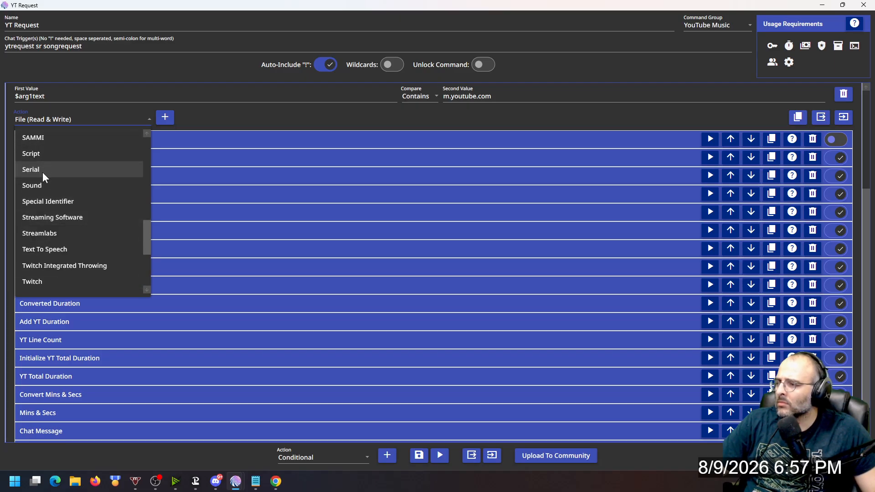
click(183, 118)
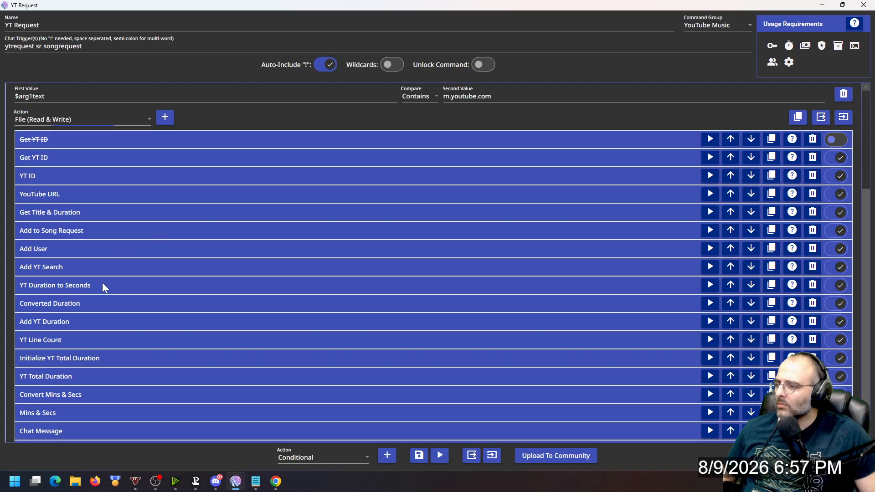
- Expand YT Duration to Seconds inside YT URL Added and review its full JavaScript, then collapse it
click(102, 283)
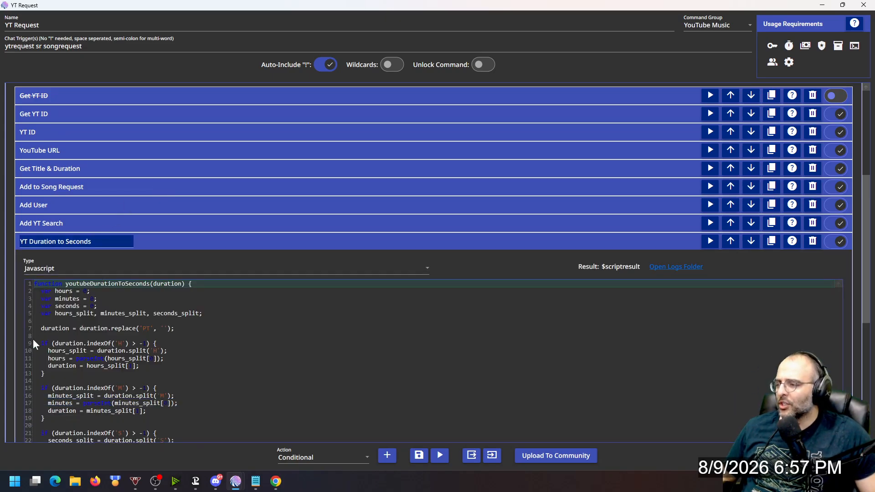
scroll(17, 338, down, 6)
scroll(17, 338, up, 1)
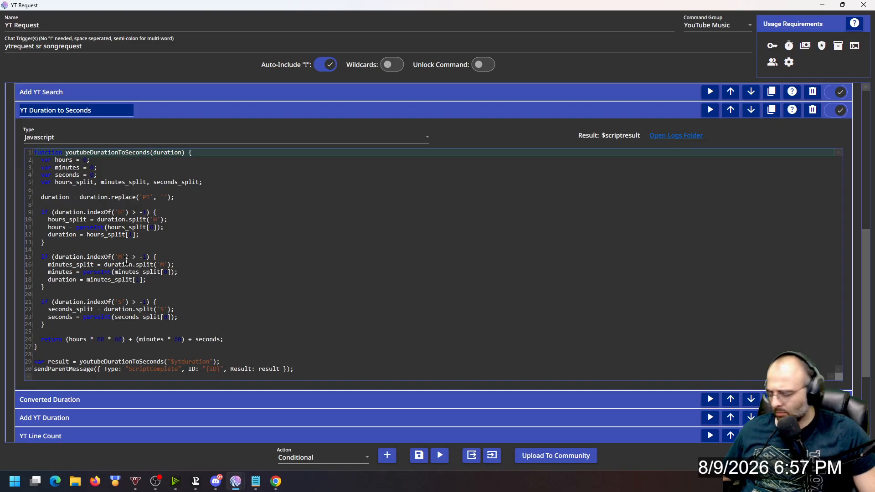
click(209, 115)
- Pick Special Identifier as the action type inside YT URL Added and review the nested Converted Duration identifier, value and option switches
click(85, 259)
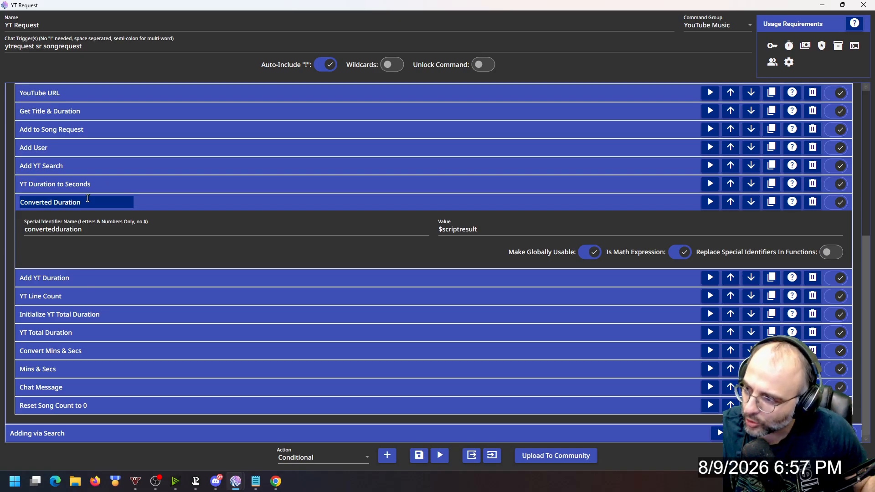
scroll(68, 183, up, 3)
scroll(47, 144, up, 2)
click(80, 192)
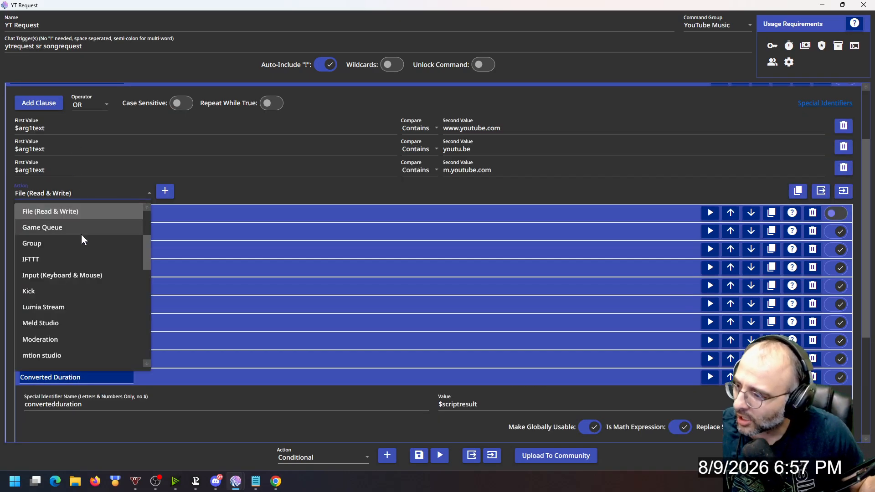
scroll(82, 251, down, 5)
scroll(88, 265, down, 3)
scroll(88, 264, up, 3)
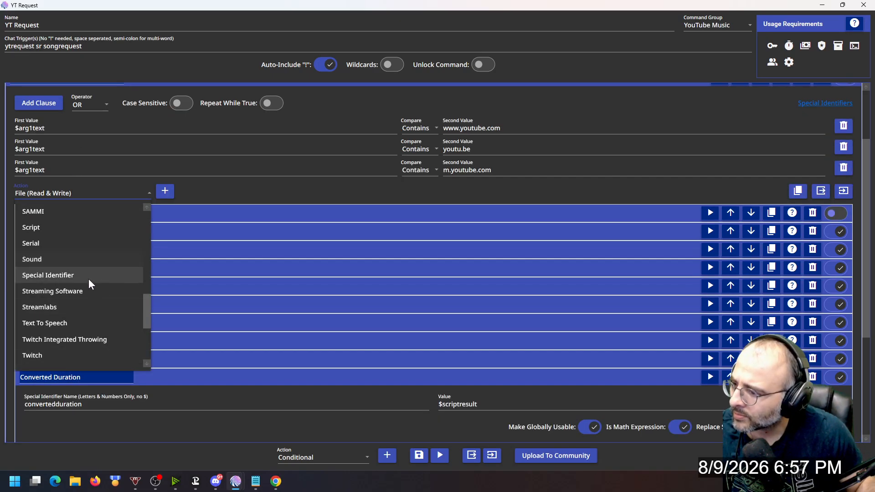
click(89, 278)
scroll(127, 273, down, 1)
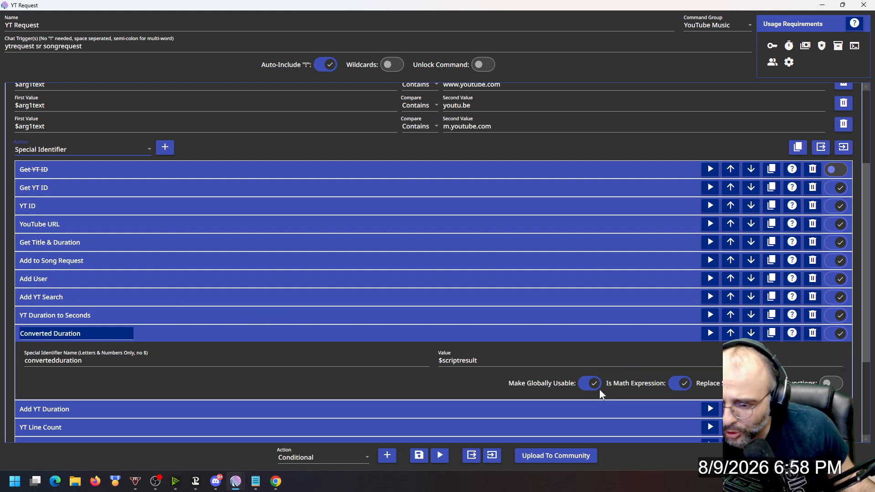
click(463, 333)
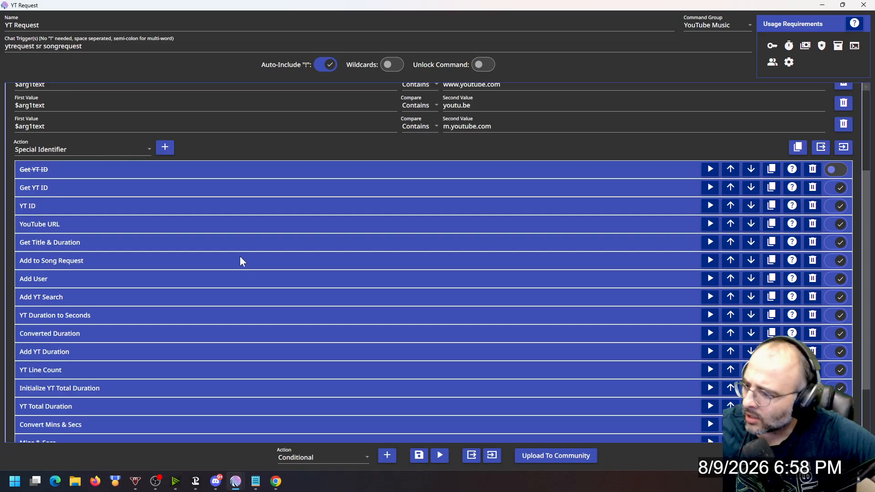
- Expand the nested Add YT Duration action and review its file action, path and text to save
scroll(204, 333, down, 1)
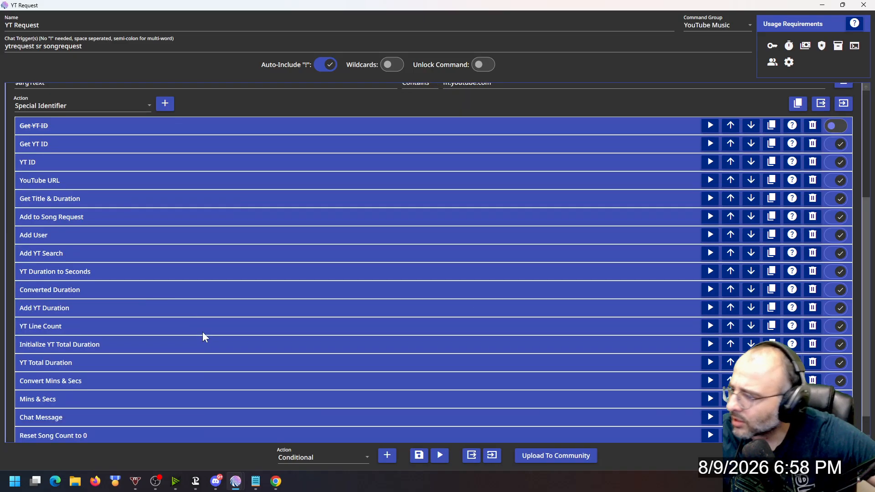
click(198, 311)
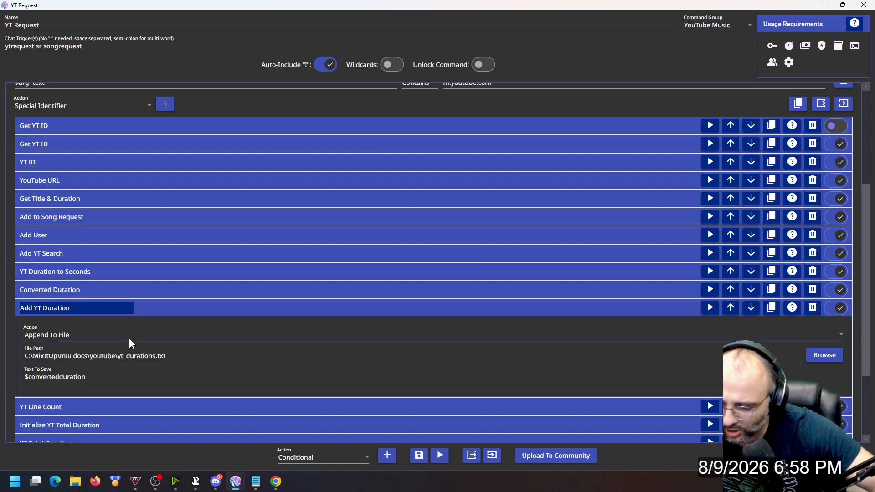
click(140, 312)
- Pick File (Read & Write) as the action type inside YT URL Added and review the nested YT Line Count settings
scroll(140, 319, down, 1)
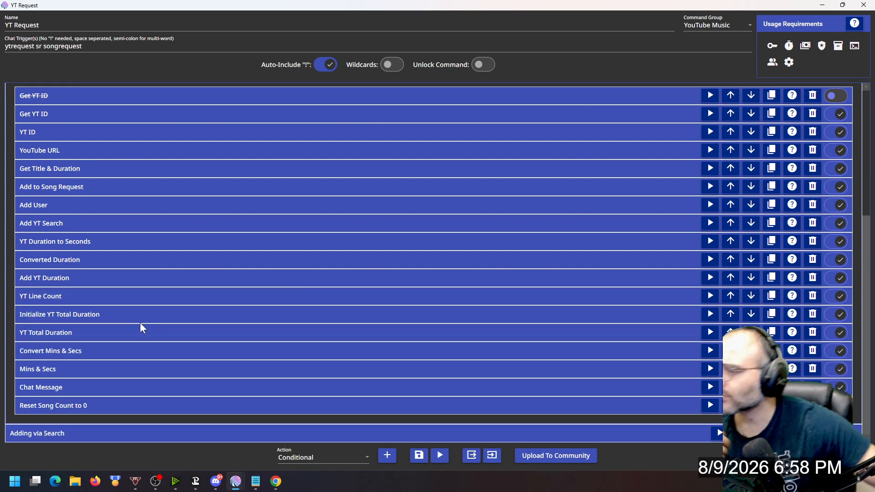
click(127, 298)
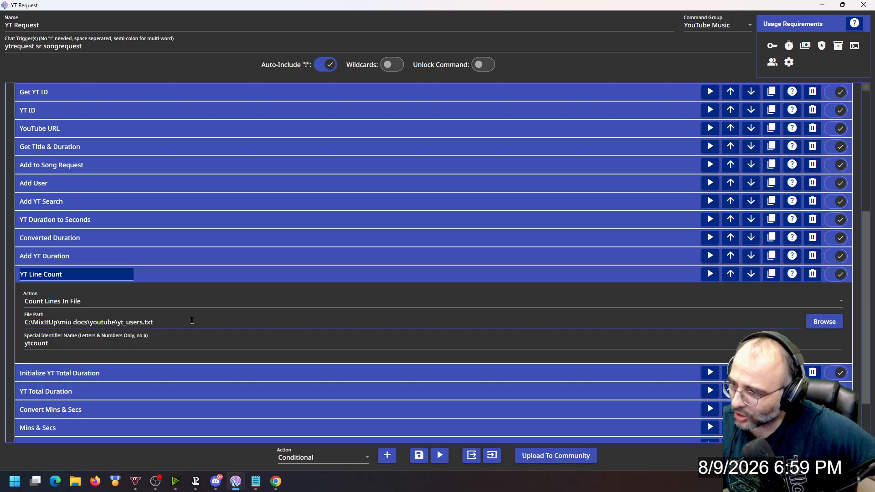
scroll(56, 180, up, 3)
click(72, 123)
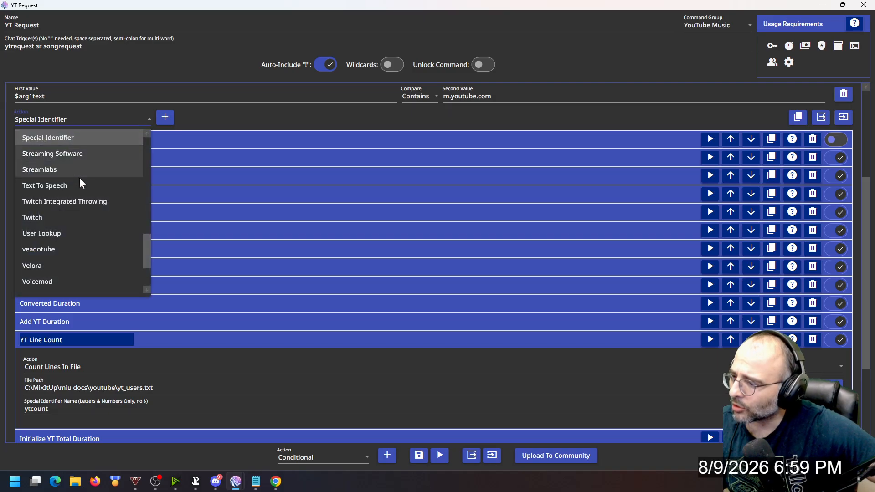
scroll(83, 202, up, 1)
scroll(84, 197, up, 6)
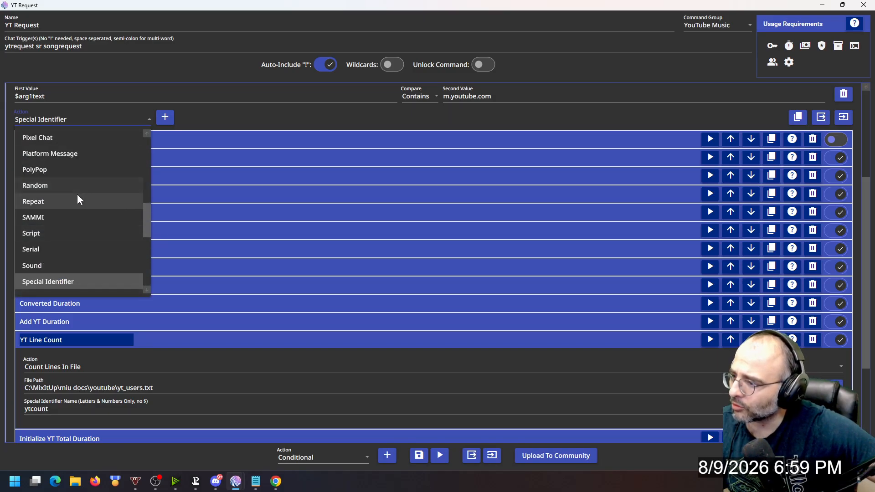
scroll(77, 195, up, 1)
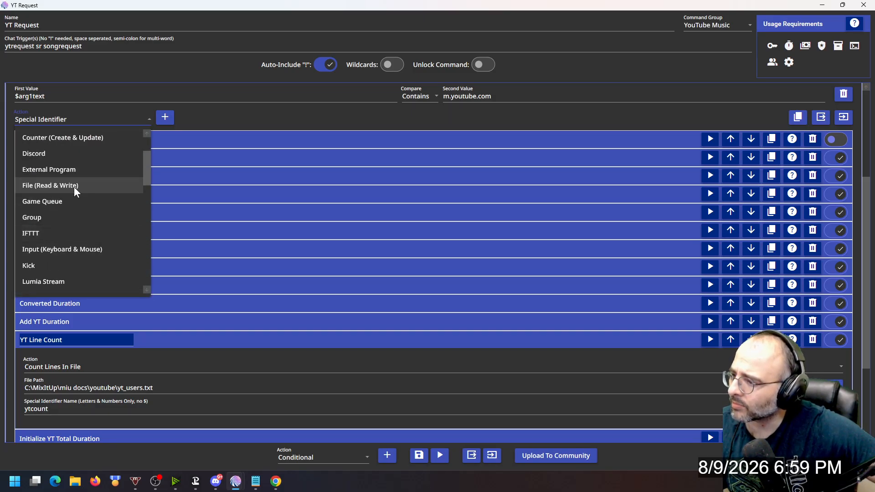
click(74, 188)
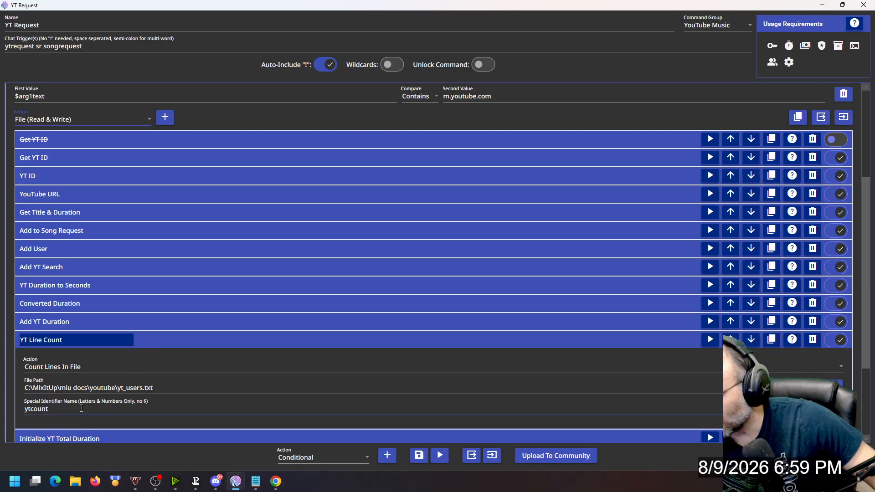
click(146, 341)
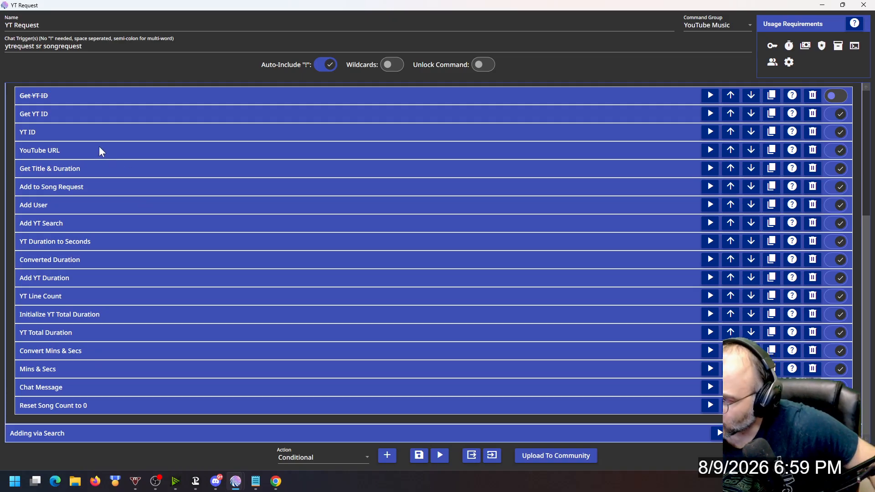
- Pick Special Identifier as the action type for the nested action list of YT URL Added
scroll(99, 150, up, 1)
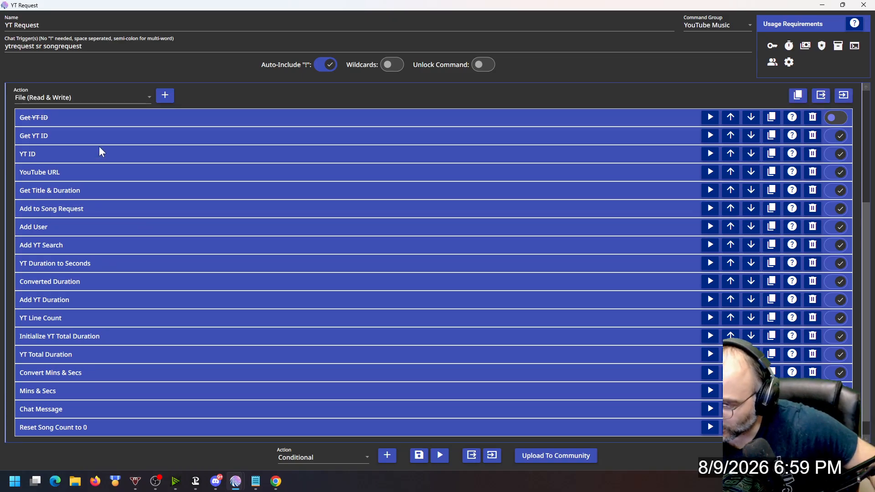
click(90, 100)
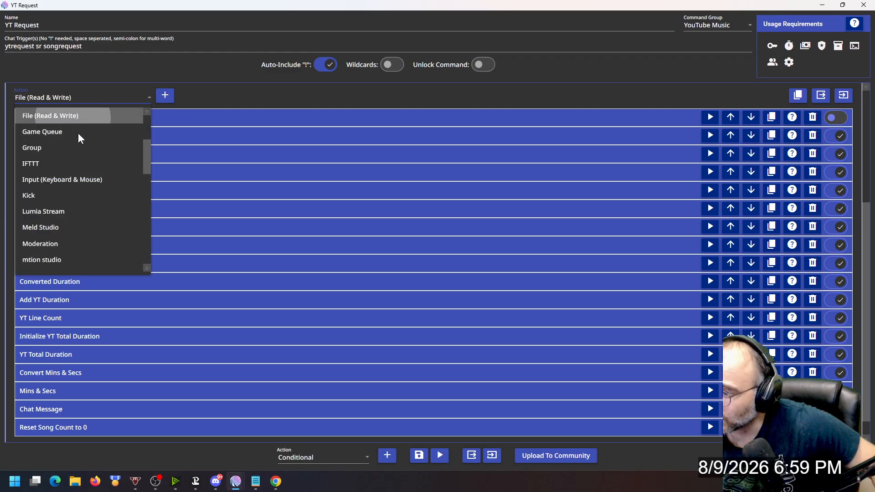
scroll(80, 146, down, 2)
scroll(82, 164, up, 1)
scroll(80, 165, down, 4)
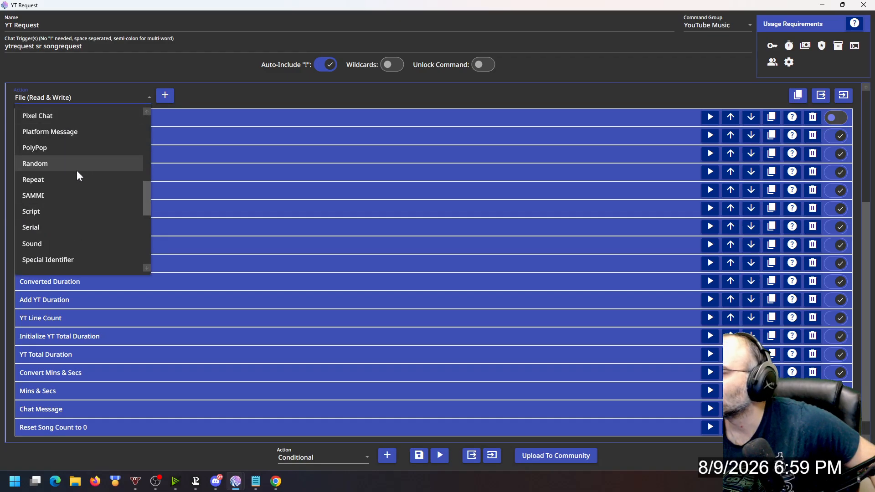
click(71, 210)
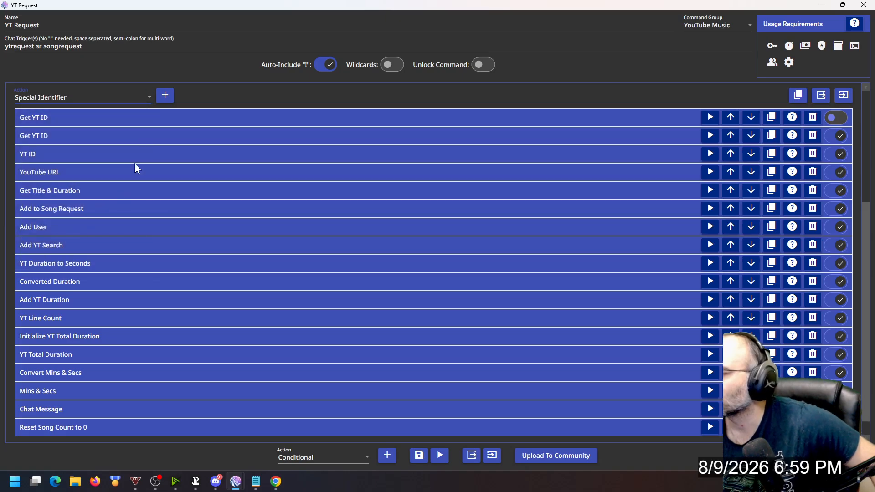
- Expand the nested Initialize YT Total Duration action and review its special identifier, value and option switches
click(57, 360)
scroll(60, 362, down, 3)
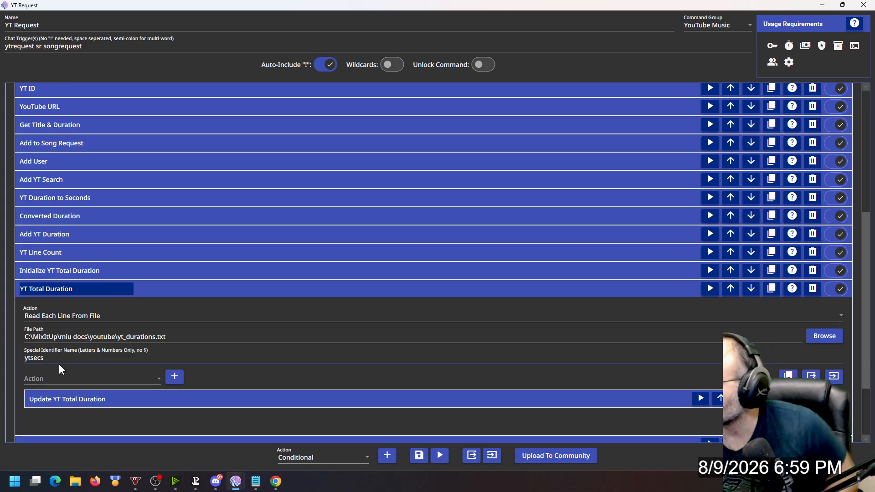
click(173, 292)
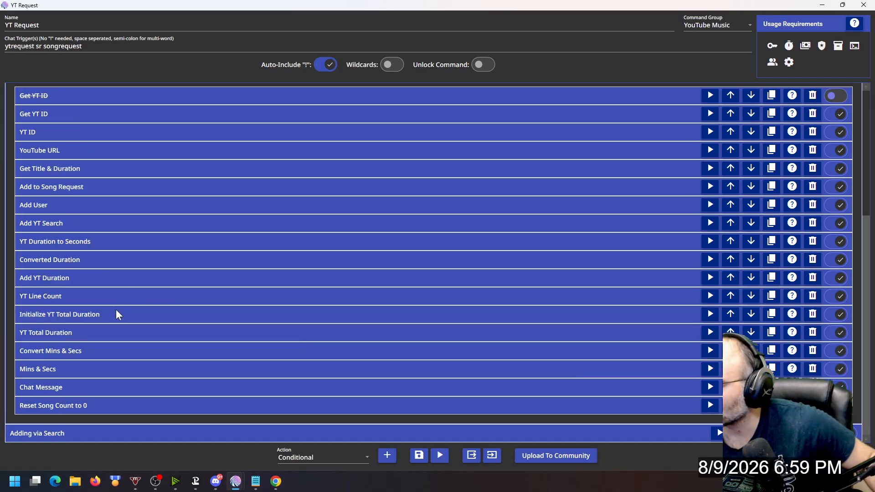
click(101, 315)
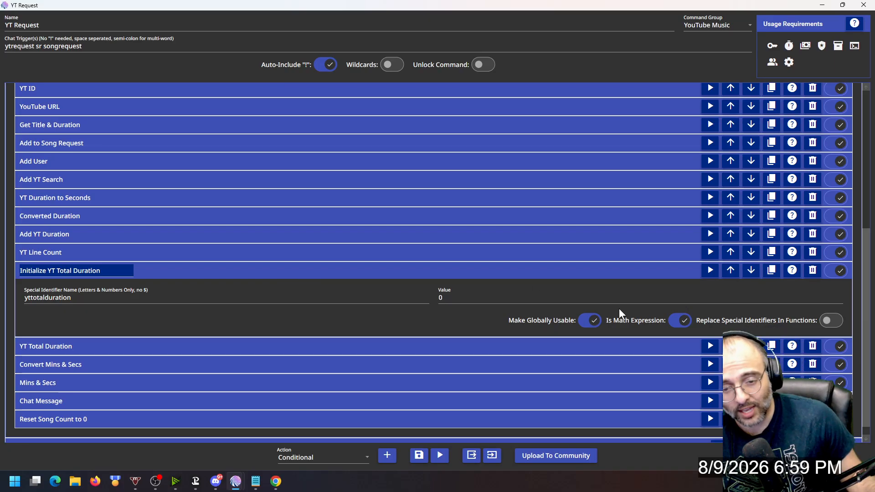
click(275, 276)
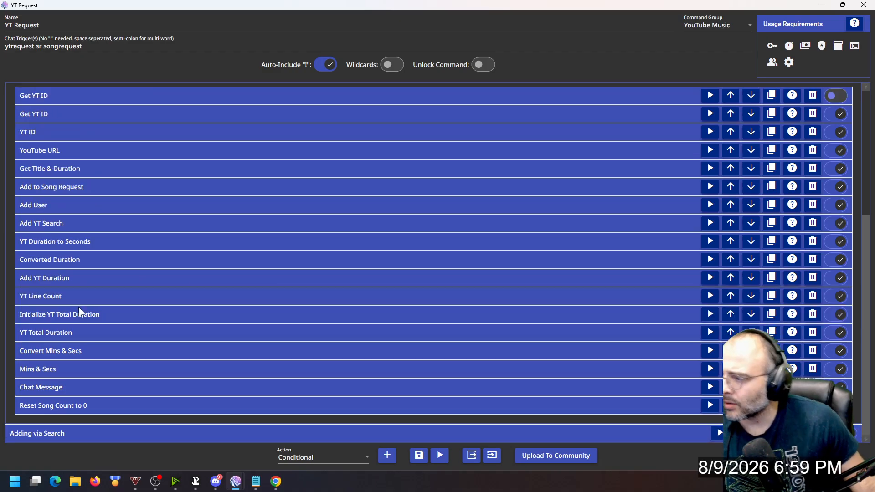
- Expand the nested YT Total Duration action, pick File (Read & Write) as the action type in YT URL Added and review its file settings
click(80, 330)
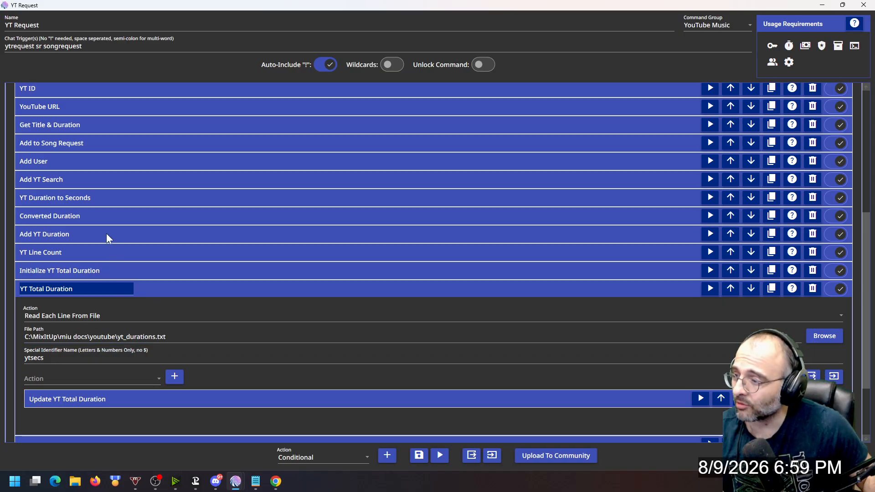
scroll(106, 234, up, 4)
click(83, 120)
scroll(72, 236, up, 7)
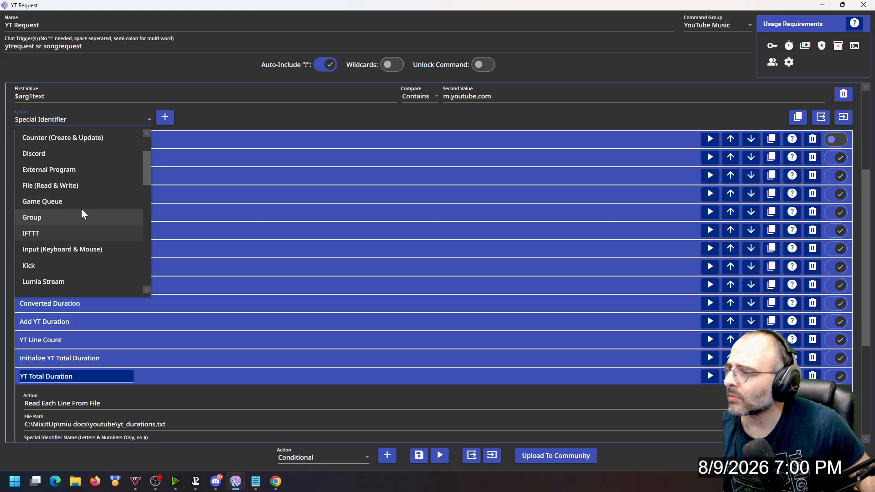
click(78, 185)
scroll(103, 350, down, 1)
scroll(103, 349, down, 1)
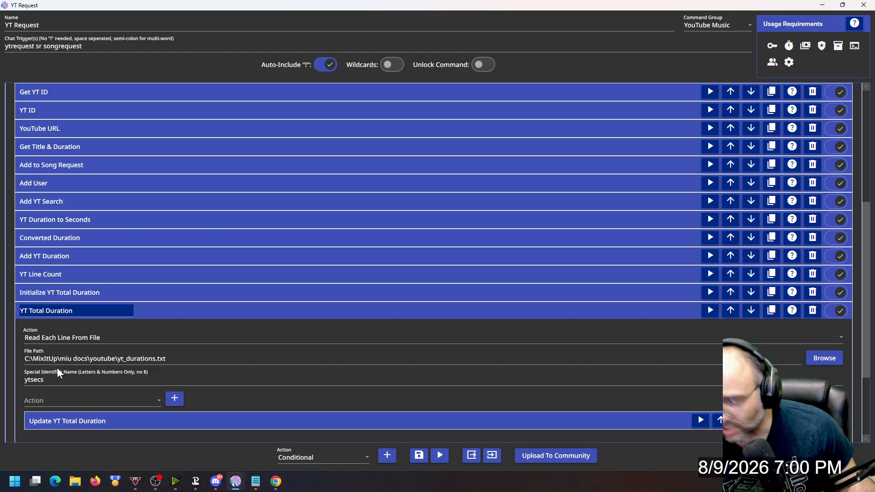
scroll(125, 357, down, 2)
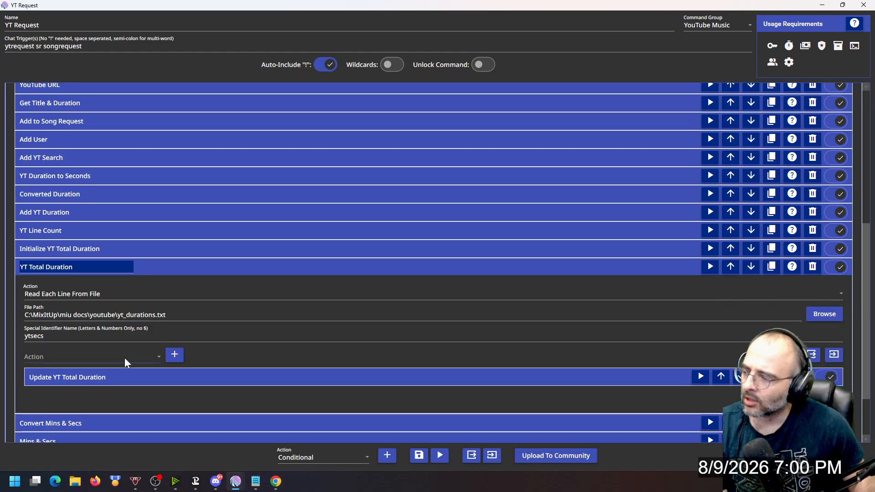
- Browse the action types for YT Total Duration's inner list and review the Update YT Total Duration identifier, value and switches
click(84, 355)
scroll(109, 314, down, 2)
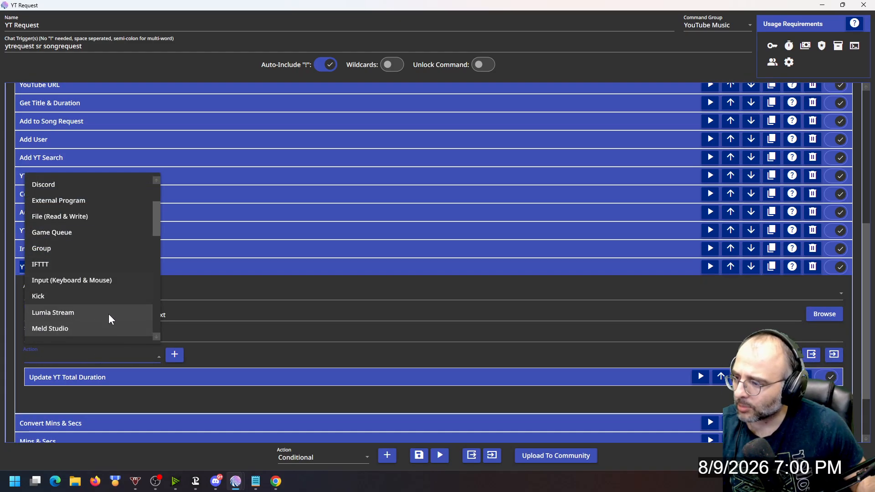
scroll(103, 294, up, 1)
scroll(103, 294, down, 1)
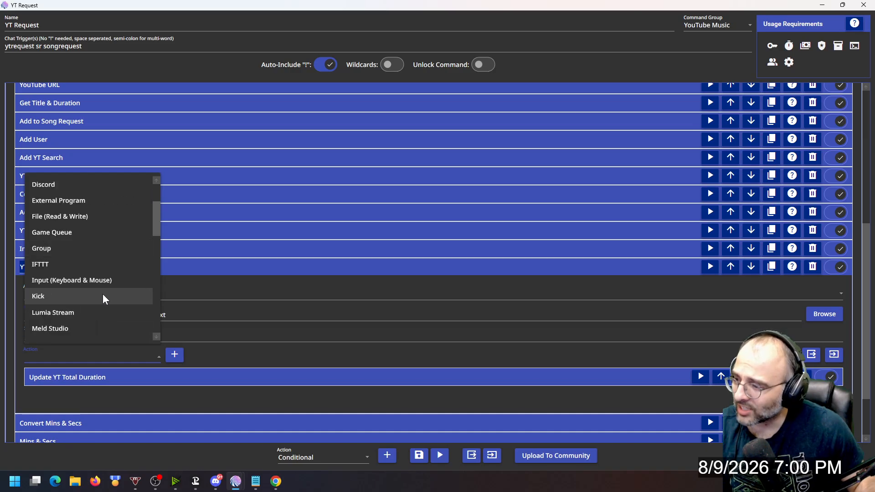
scroll(104, 297, down, 4)
scroll(103, 294, down, 2)
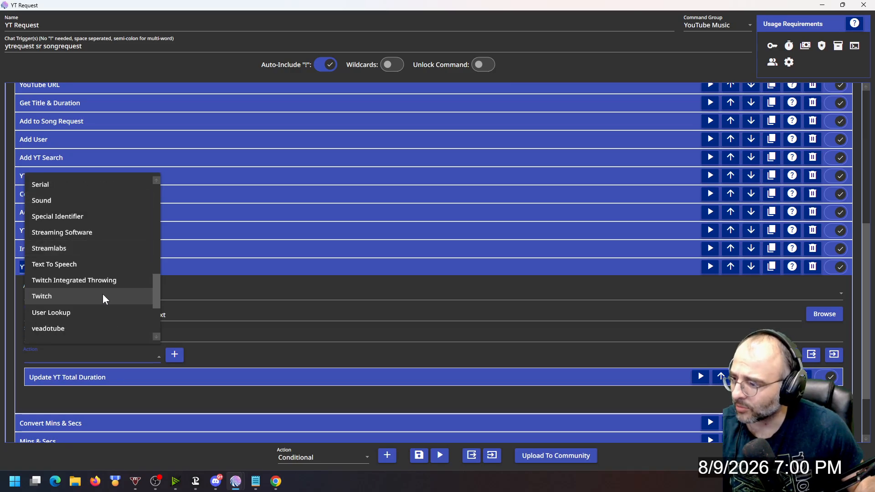
scroll(96, 277, down, 2)
scroll(87, 268, up, 2)
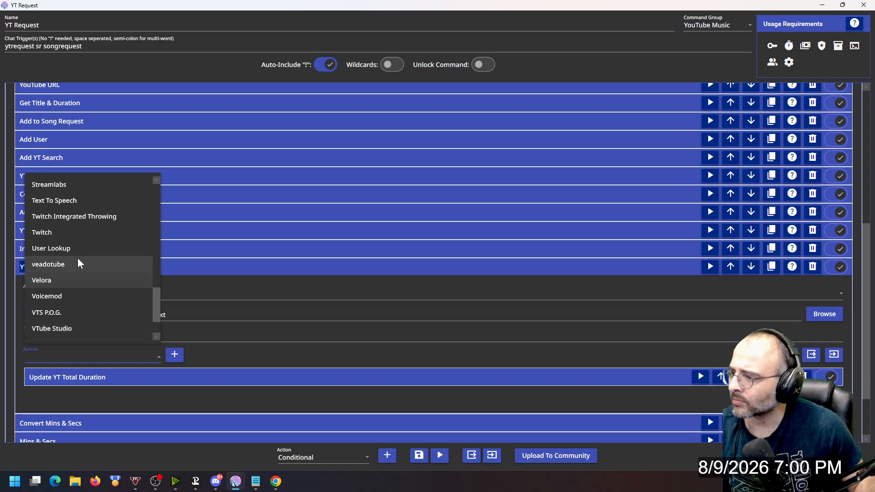
scroll(68, 247, up, 2)
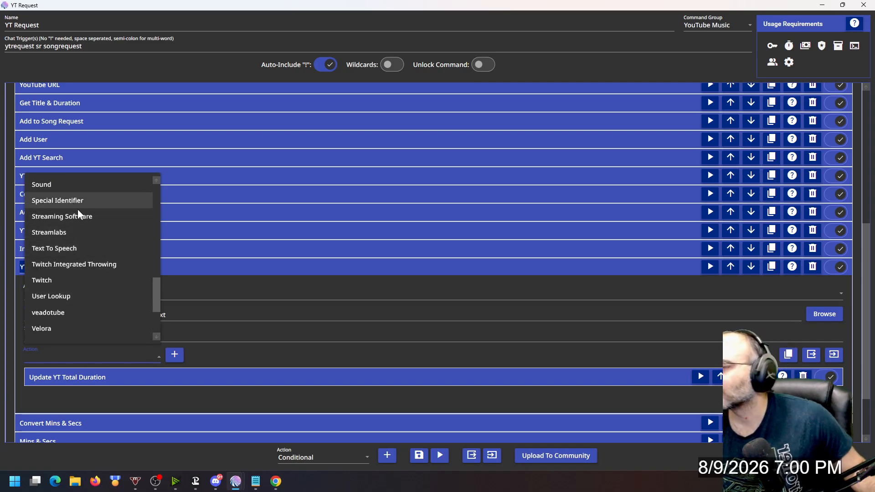
scroll(73, 204, down, 3)
click(129, 377)
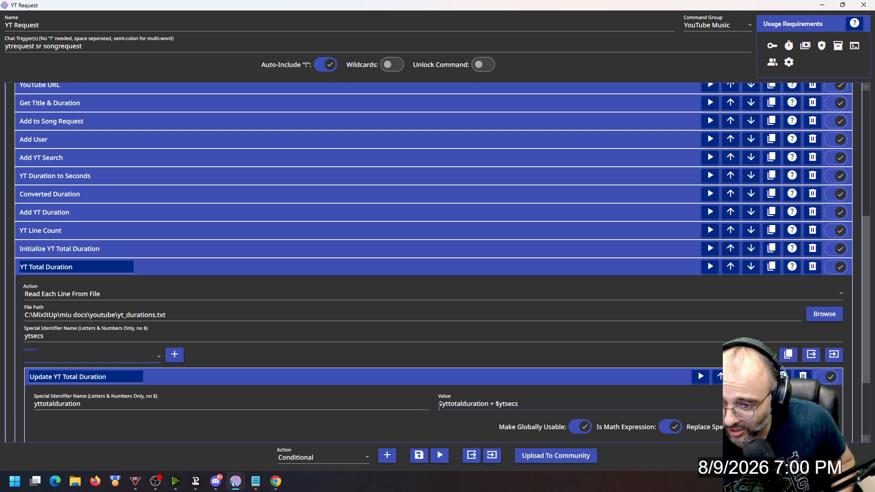
click(285, 267)
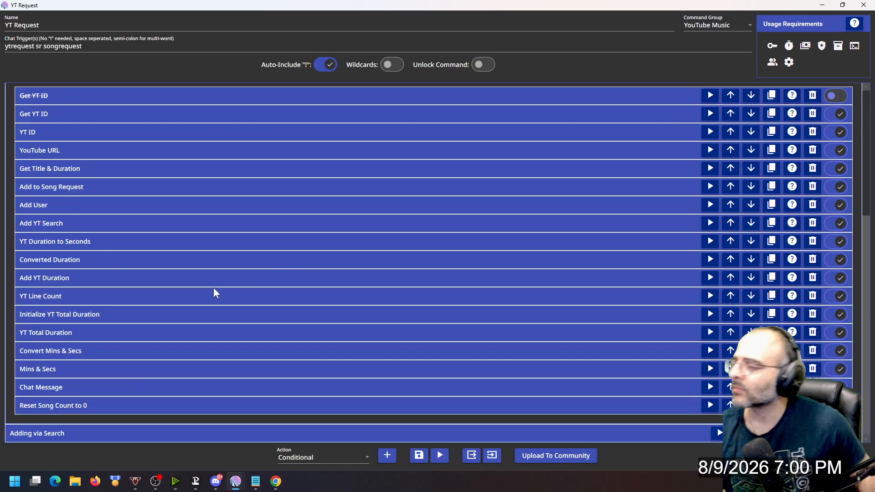
- Pick Script as the action type inside YT URL Added and review the JavaScript code of the nested Convert Mins & Secs action
click(107, 350)
scroll(112, 303, up, 5)
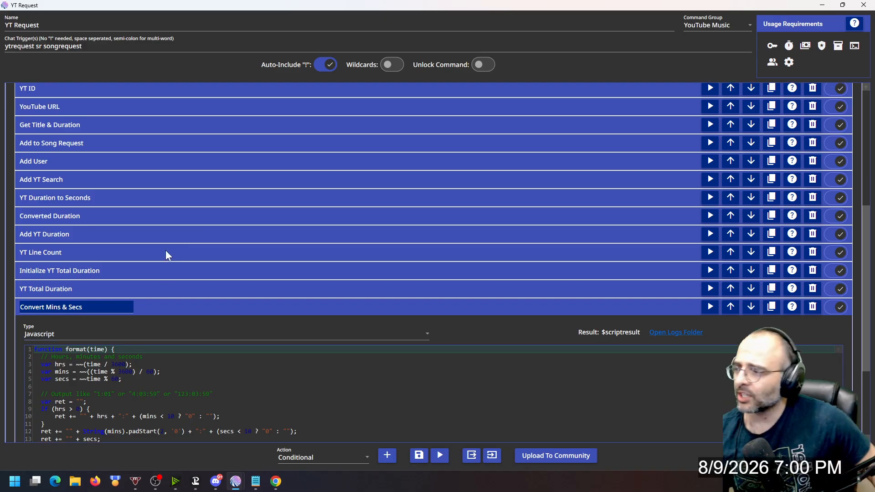
scroll(85, 303, down, 7)
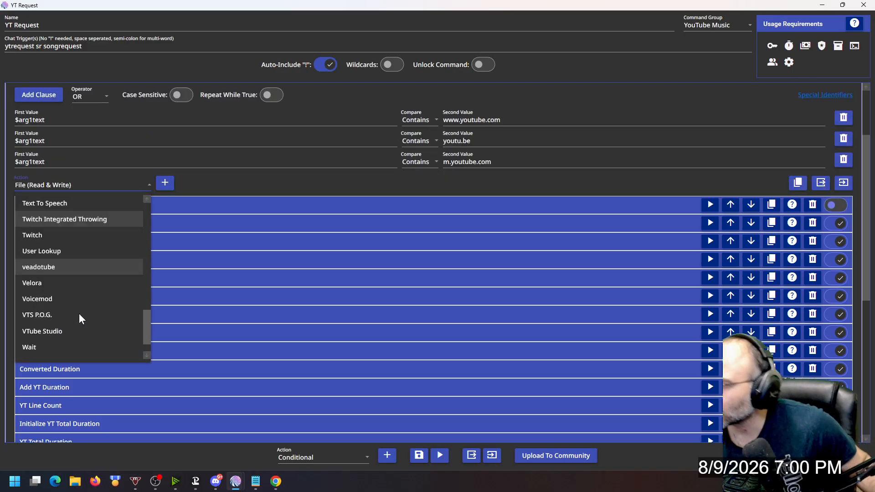
scroll(79, 313, up, 2)
scroll(72, 255, up, 1)
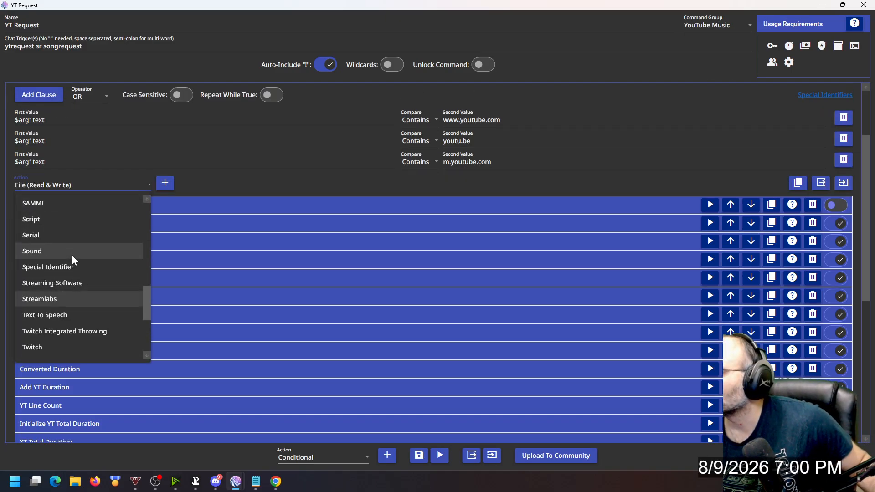
click(58, 222)
click(165, 182)
scroll(148, 314, down, 4)
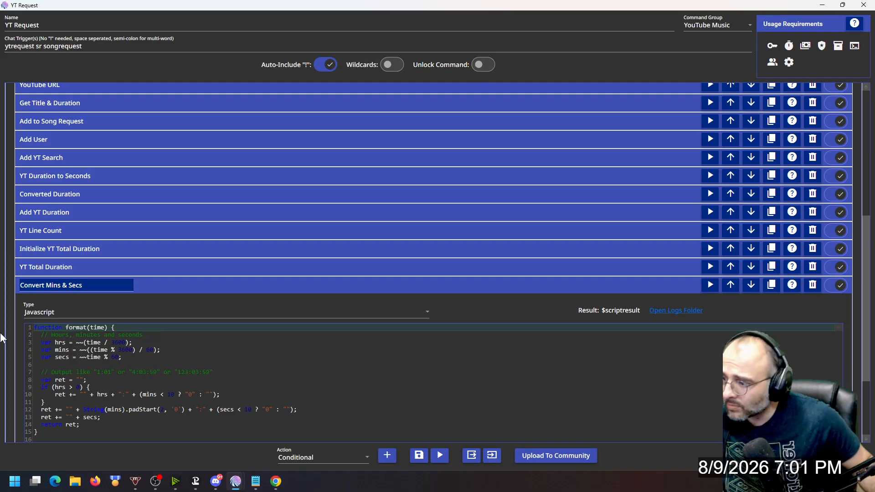
scroll(11, 336, down, 3)
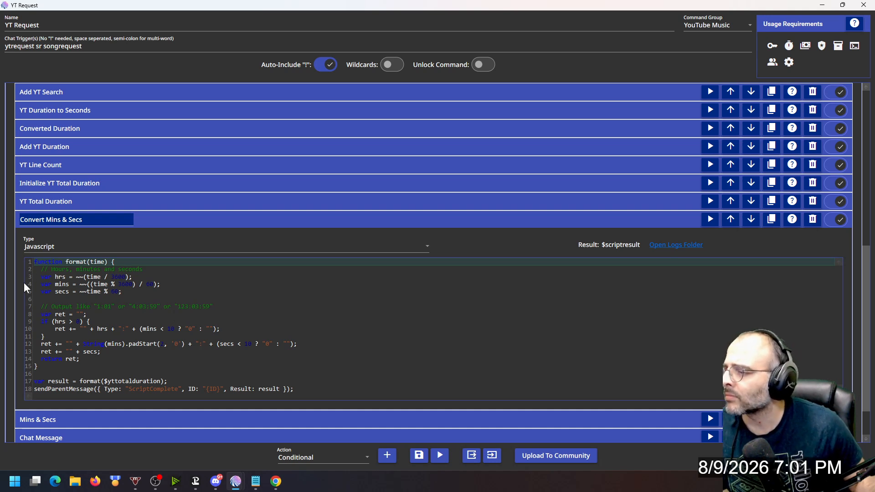
scroll(15, 365, down, 3)
click(148, 176)
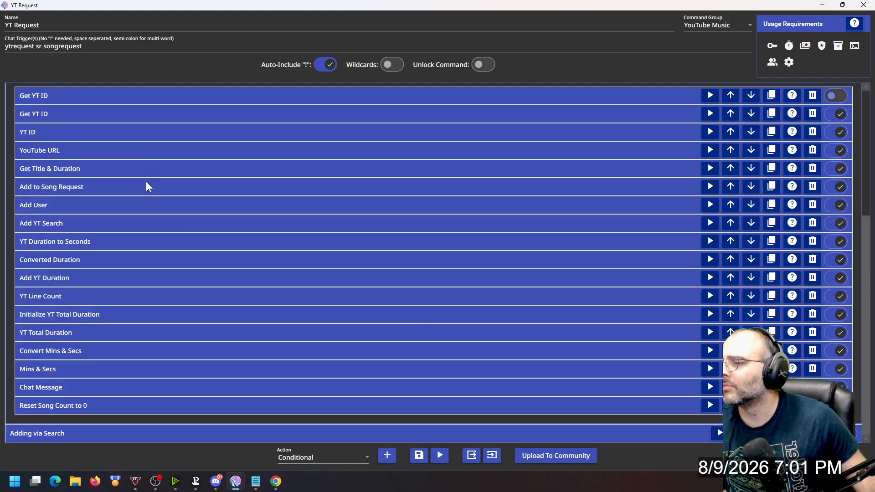
- Pick Special Identifier as the action type inside YT URL Added and review the nested Mins & Secs identifier, value and switches
click(94, 367)
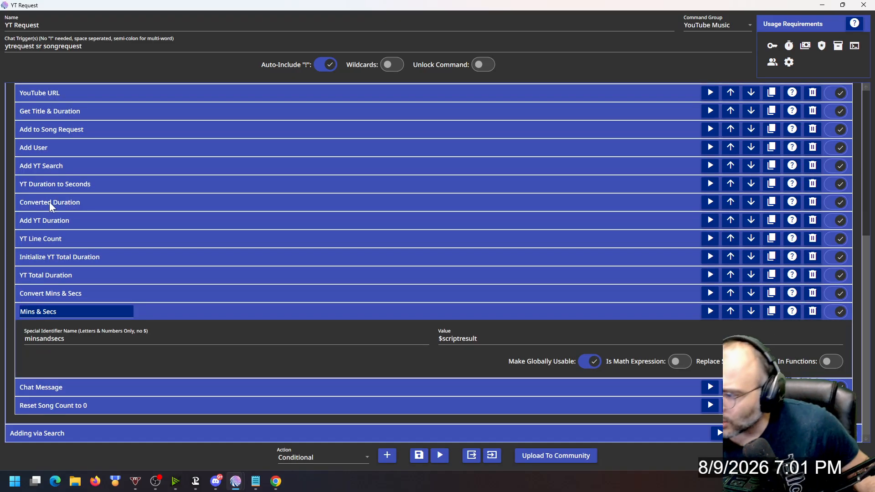
scroll(79, 213, up, 10)
click(62, 197)
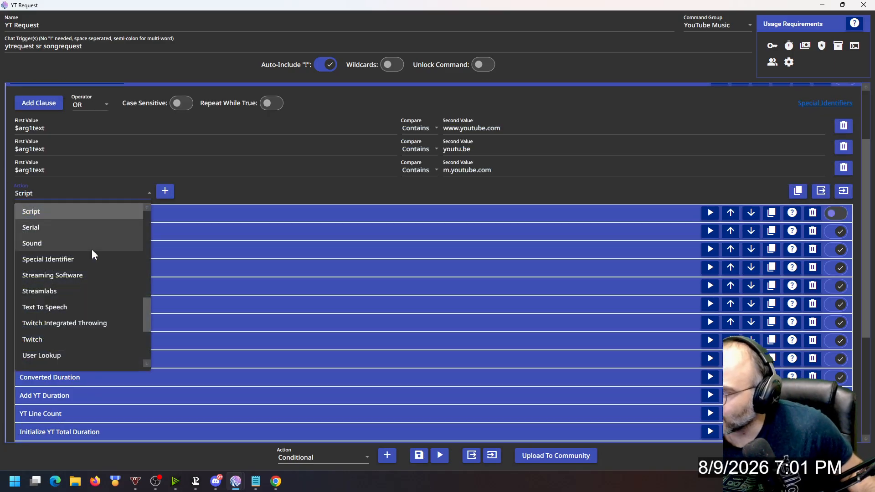
scroll(89, 318, down, 3)
scroll(90, 318, up, 2)
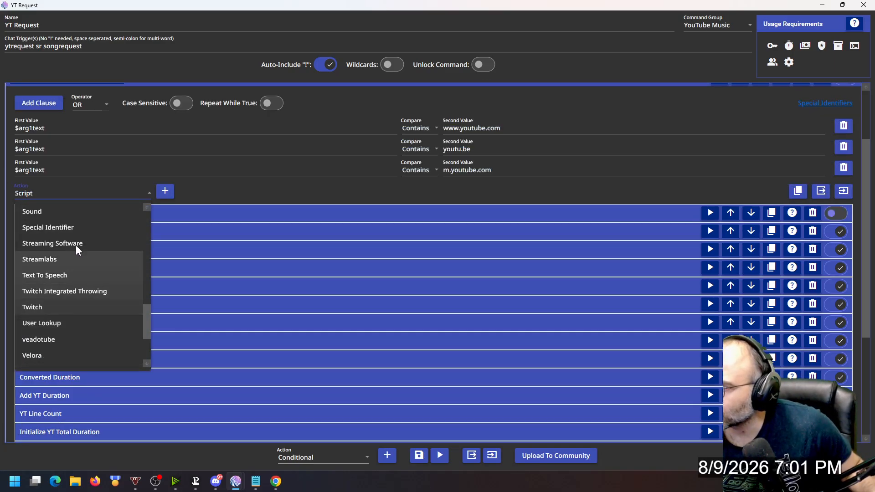
click(76, 227)
scroll(59, 313, down, 3)
scroll(59, 316, down, 3)
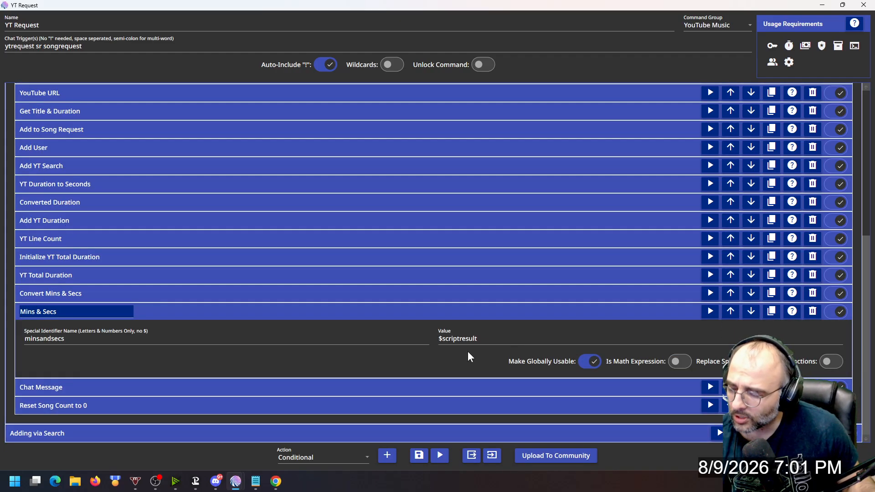
click(278, 314)
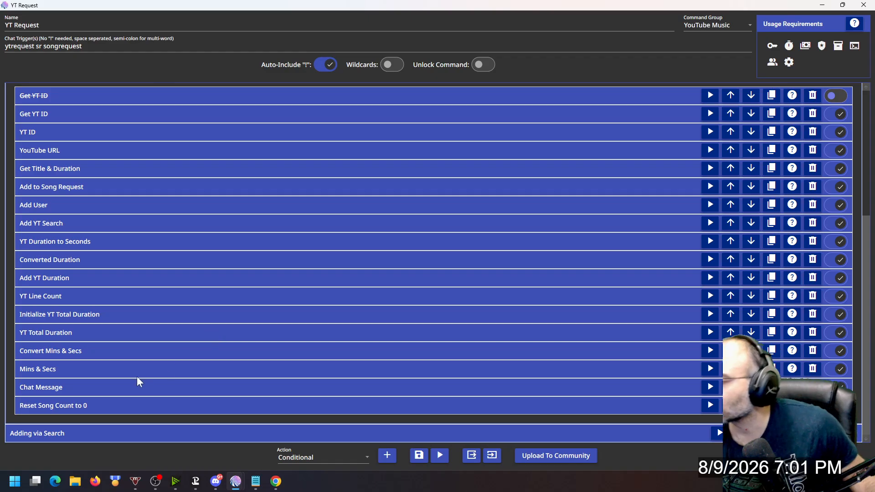
- Expand the nested Chat Message action and review its sending options and message text
click(122, 393)
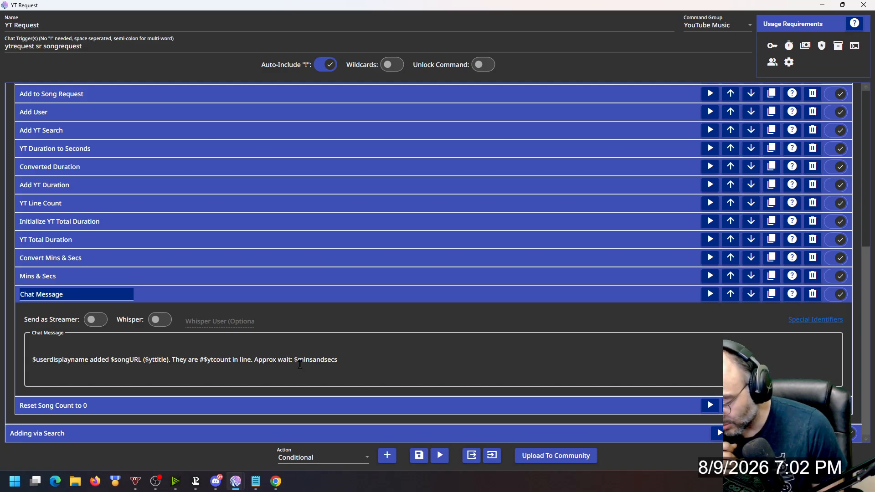
- Pick Counter (Create & Update) as the action type inside YT URL Added and review the nested Reset Song Count to 0 settings
click(107, 406)
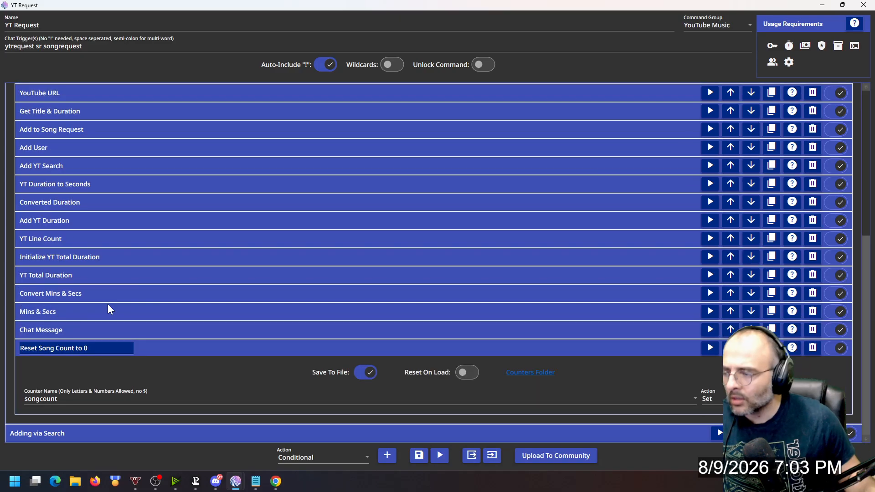
scroll(60, 208, up, 5)
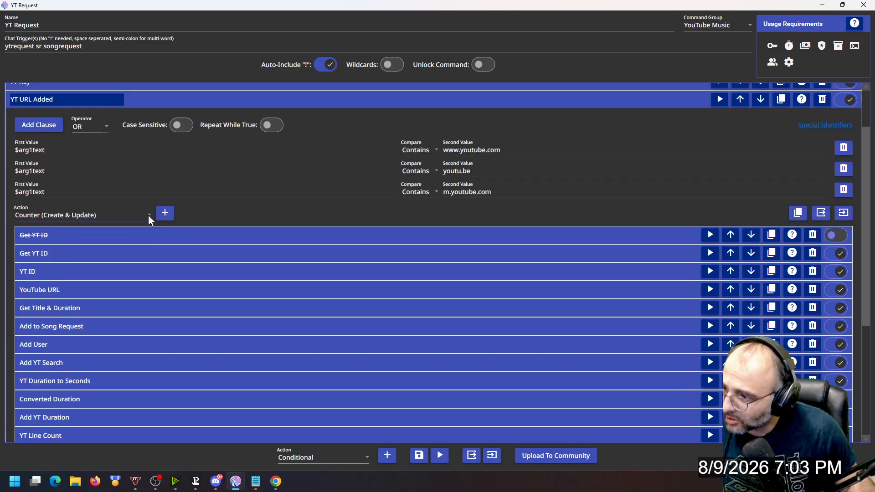
scroll(149, 224, down, 3)
scroll(148, 233, down, 3)
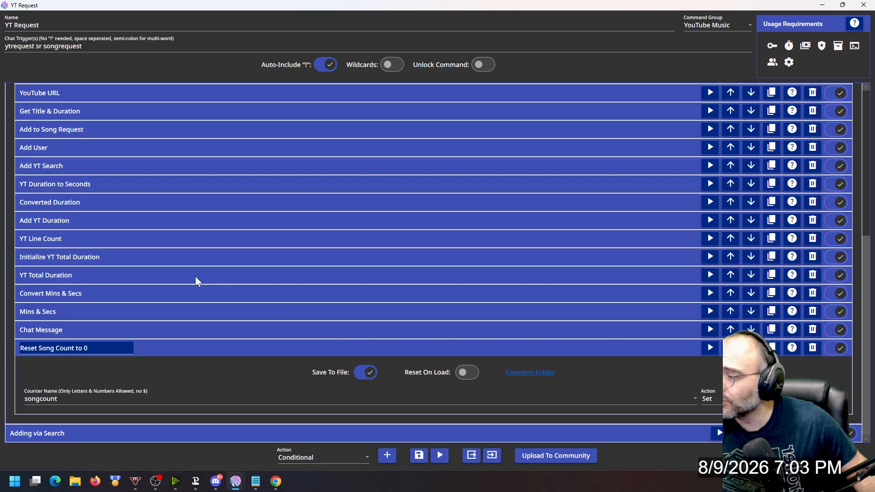
- Review the complete YT URL Added clauses and nested action list, then collapse Reset Song Count to 0 and YT URL Added
scroll(196, 274, up, 4)
scroll(199, 268, up, 2)
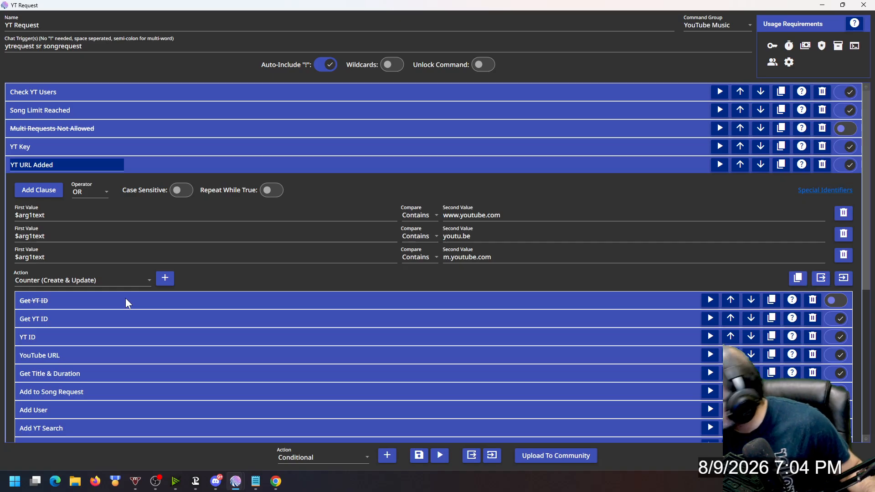
scroll(126, 353, down, 9)
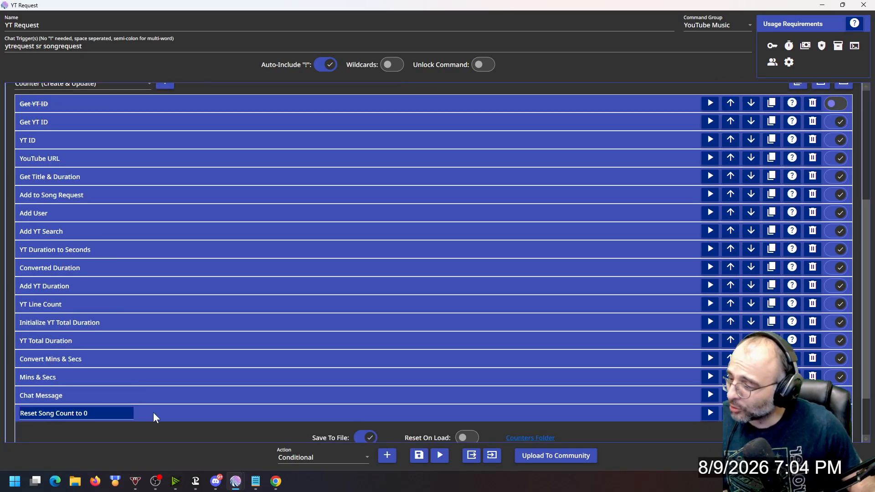
scroll(153, 418, down, 2)
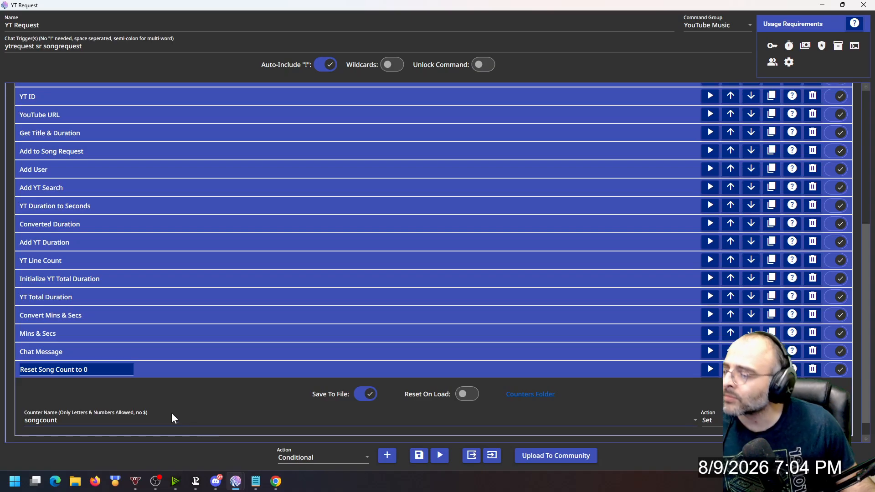
click(341, 373)
scroll(238, 260, up, 5)
scroll(238, 259, up, 2)
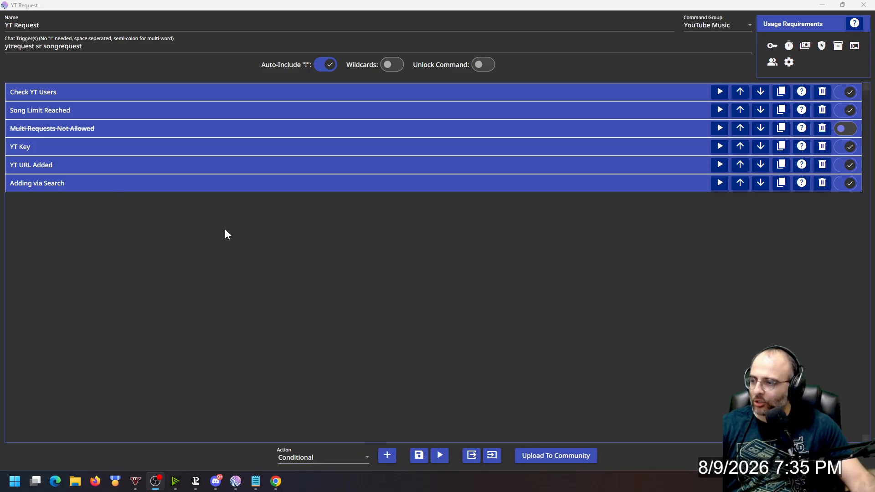
- Expand the Adding via Search action and review its operator, URL clauses and nested actions
click(209, 183)
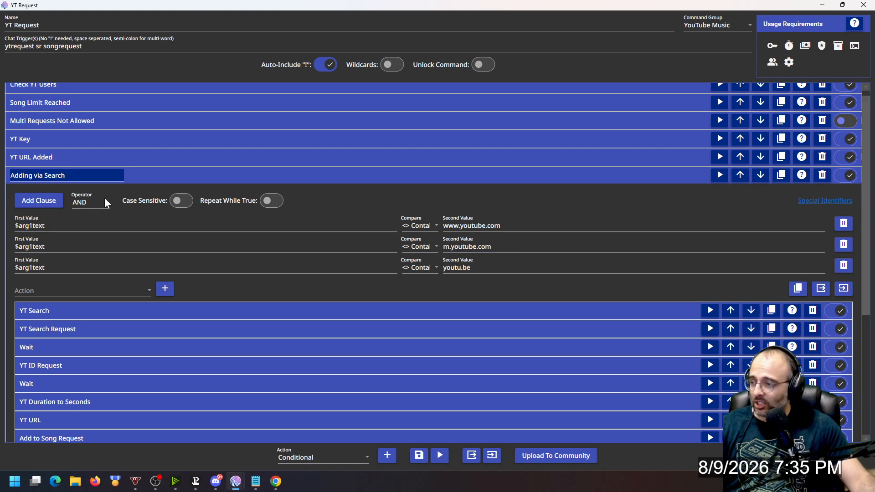
- Pick Special Identifier as the nested action type inside Adding via Search and review the YT Search identifier settings
scroll(98, 209, down, 3)
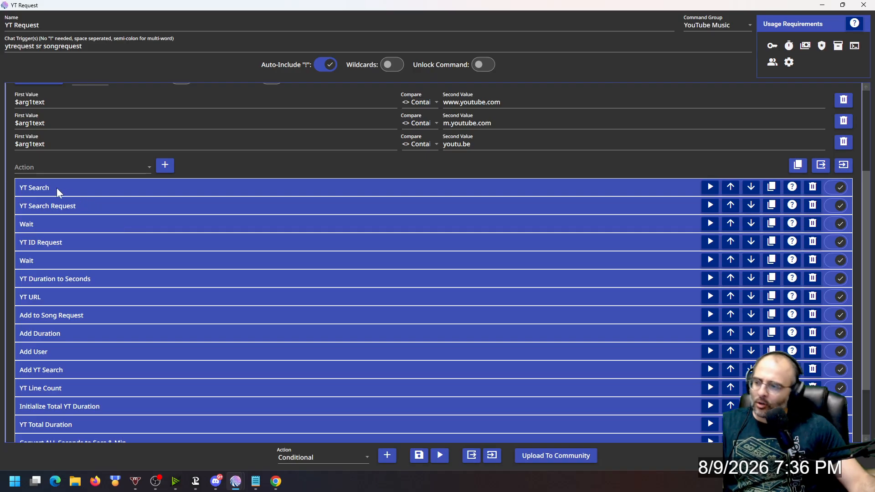
click(75, 169)
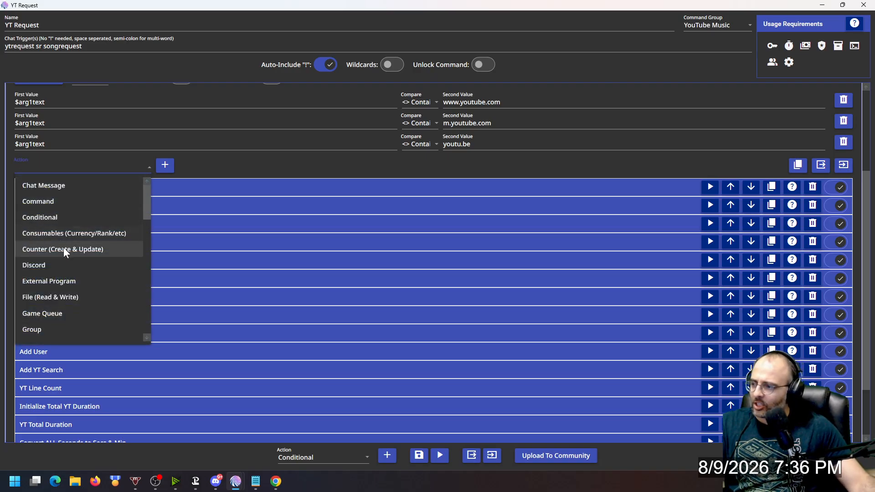
scroll(63, 251, down, 3)
scroll(63, 249, down, 5)
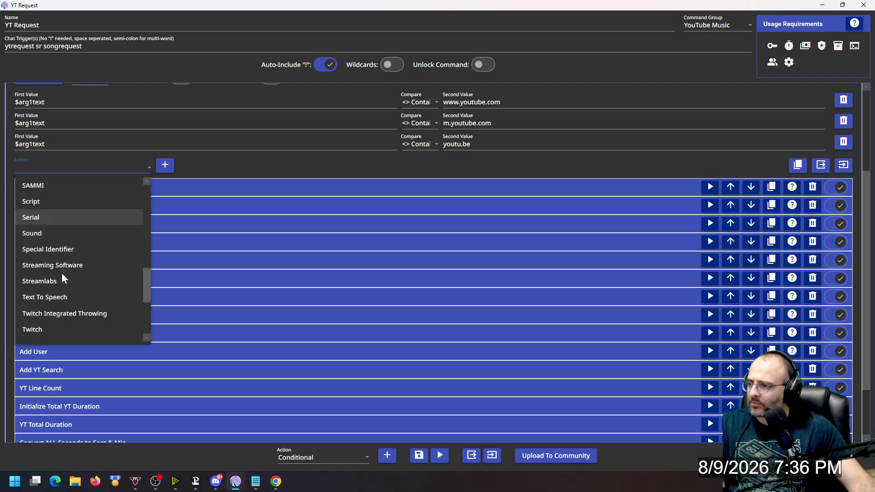
click(69, 249)
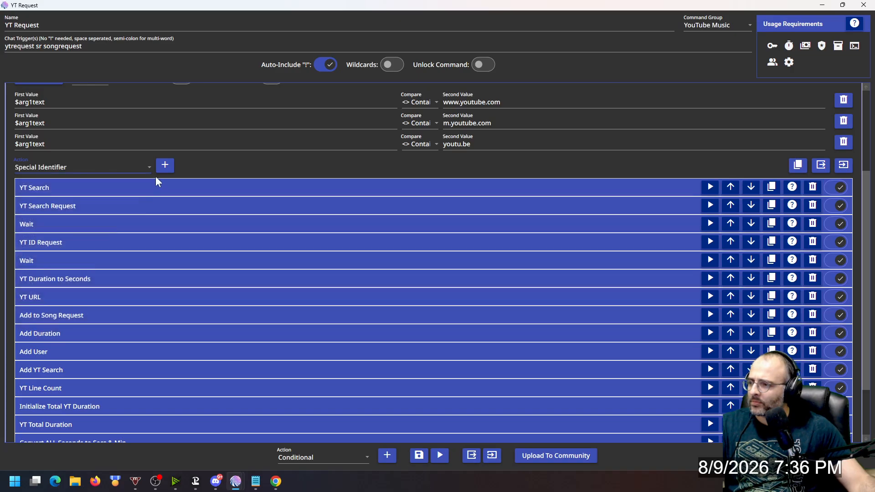
click(137, 187)
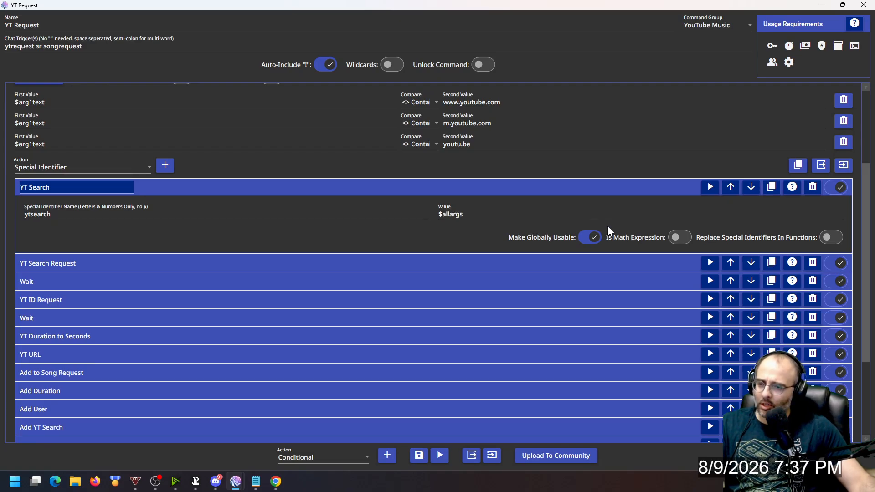
click(417, 189)
- Pick Web Request as the nested action type and review the YT Search Request URL and JSON pair, then collapse it
click(95, 167)
scroll(109, 241, down, 3)
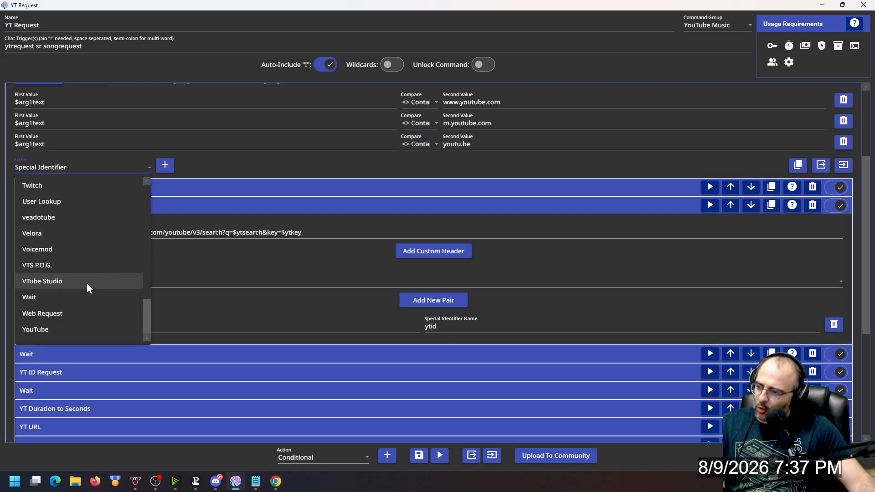
click(59, 313)
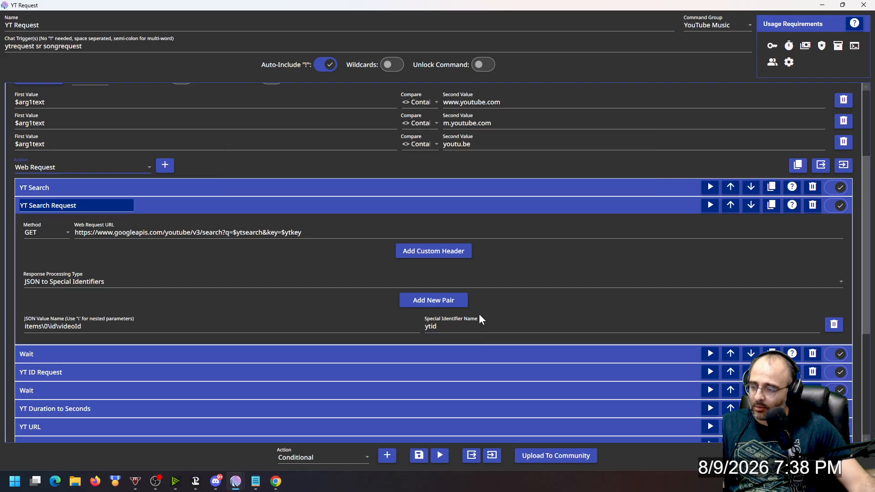
click(169, 206)
- Pick Wait as the nested action type, then briefly expand and collapse YT ID Request
scroll(57, 177, down, 2)
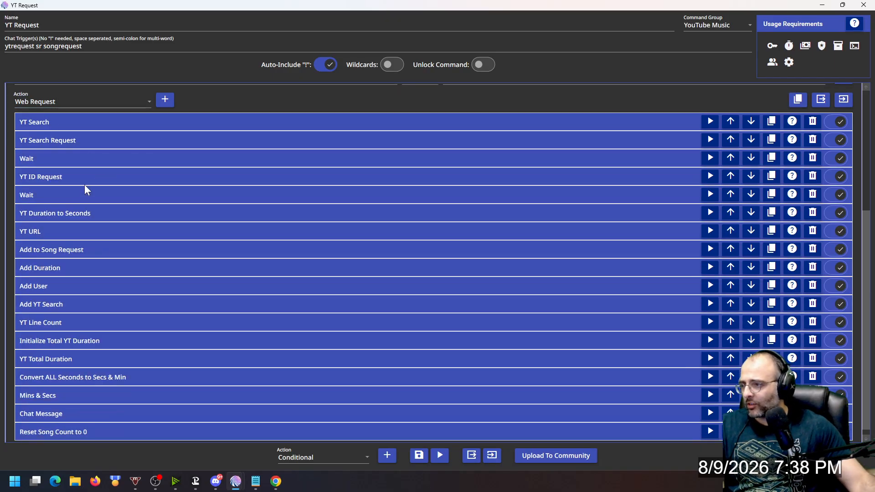
click(80, 103)
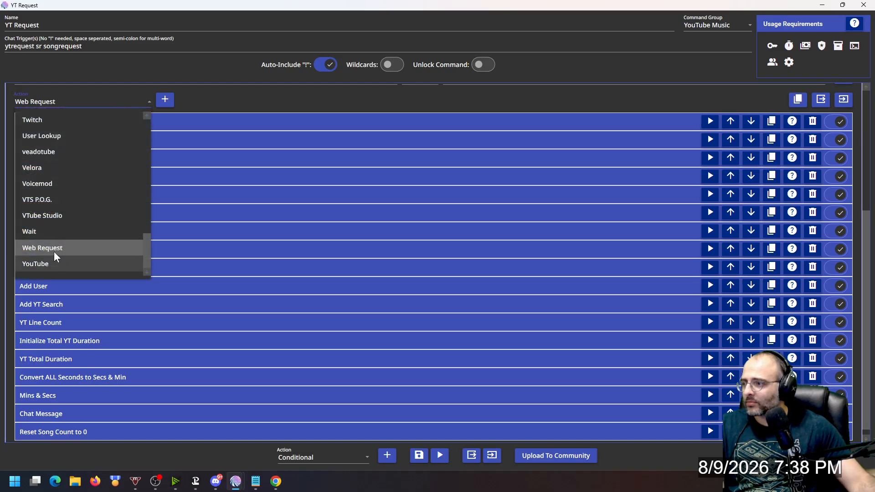
click(71, 233)
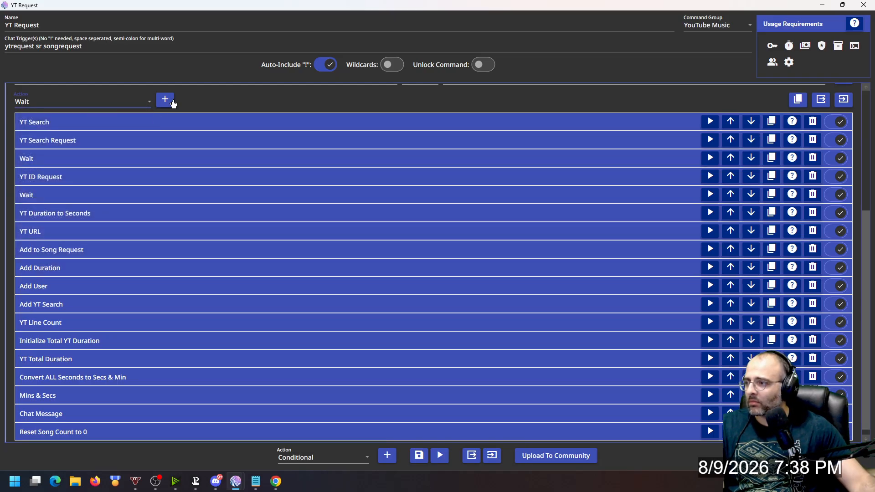
click(104, 179)
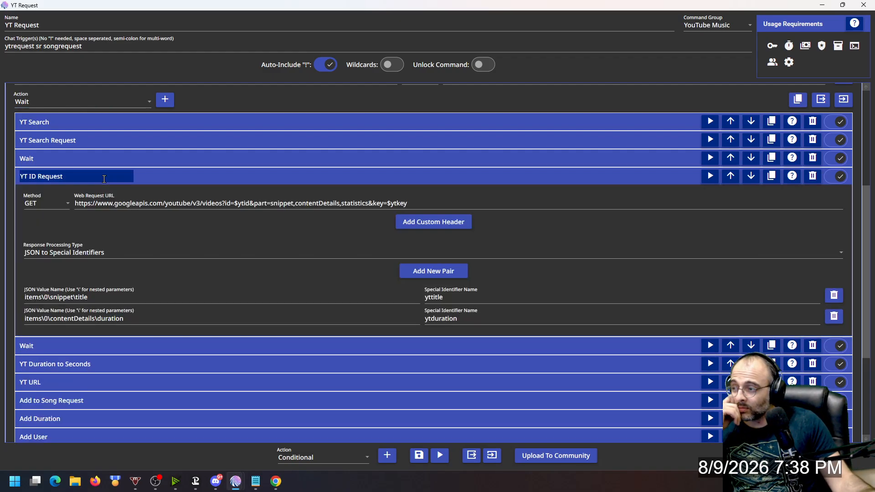
click(150, 176)
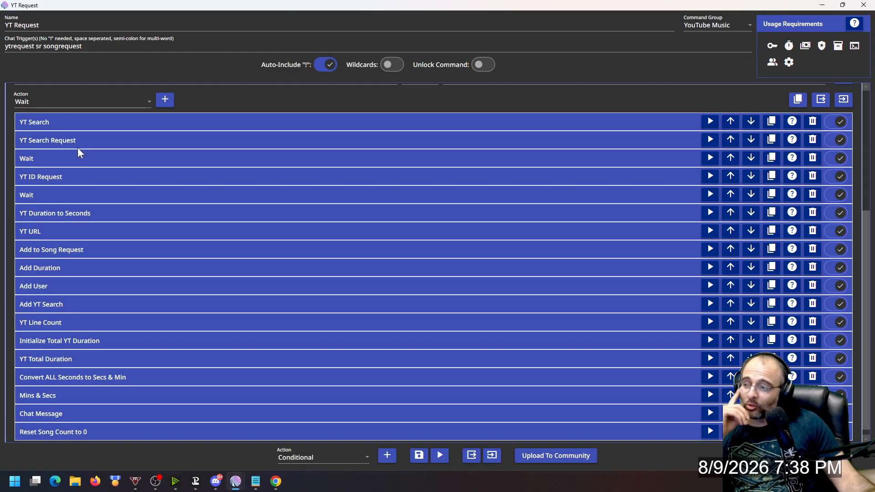
- Pick Web Request as the nested action type and compare the YT ID Request settings with those of YT Search Request
click(71, 98)
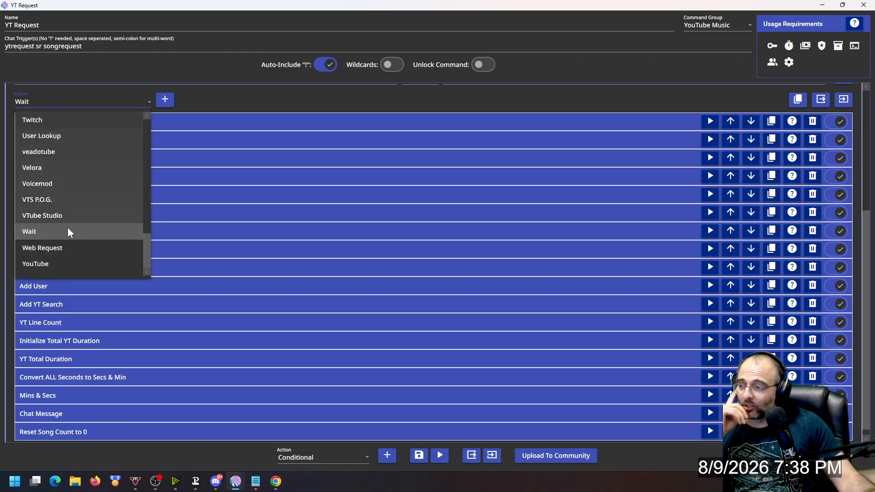
click(52, 249)
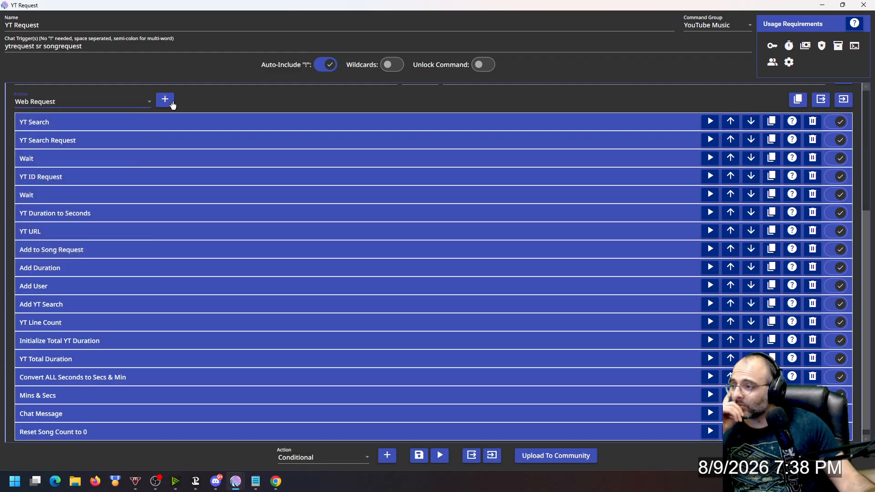
click(88, 176)
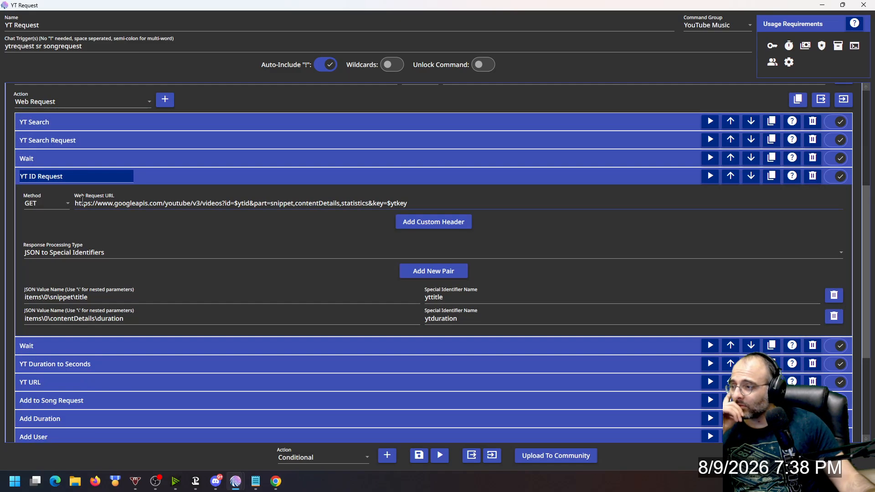
click(105, 137)
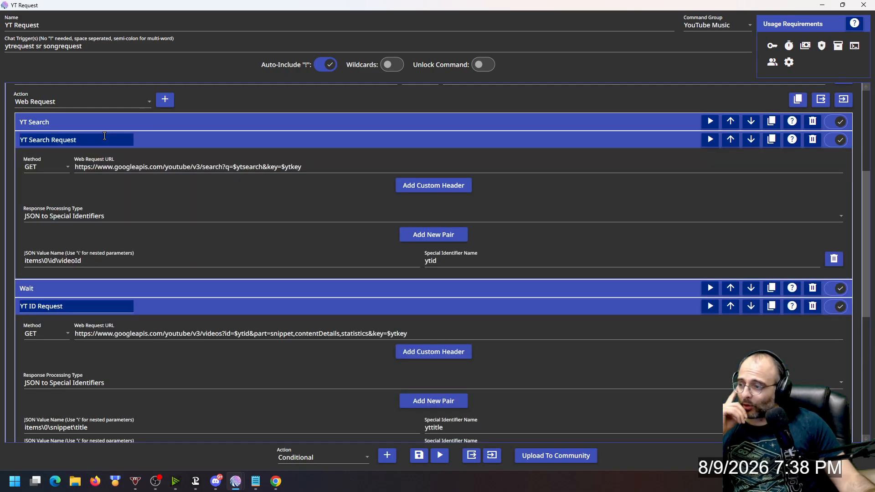
click(172, 145)
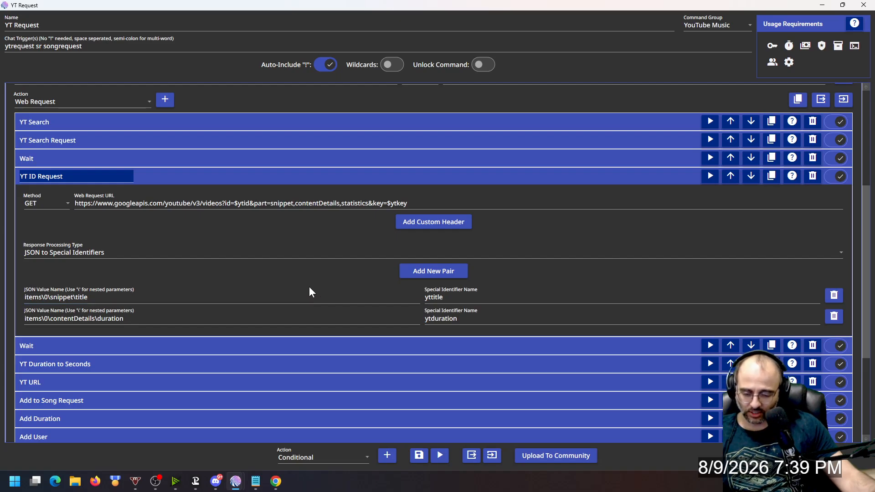
click(161, 182)
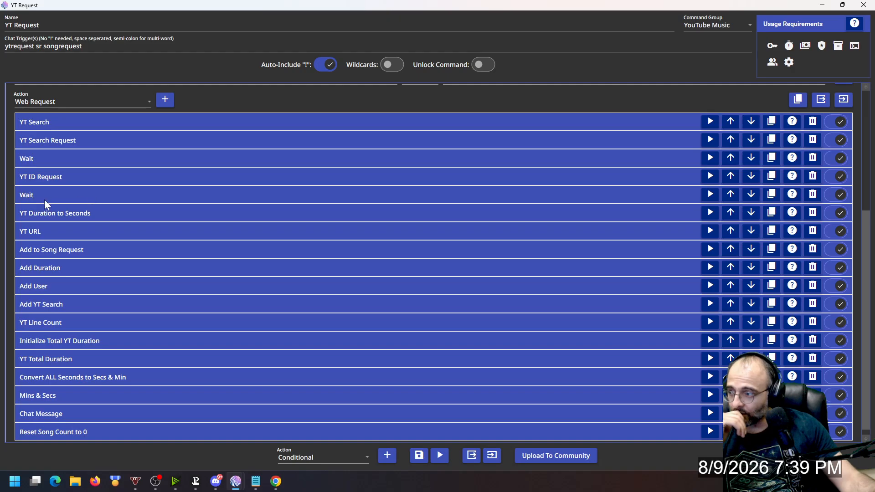
- Pick Wait and then Script as the nested action type, and review the Javascript in YT Duration to Seconds
click(86, 98)
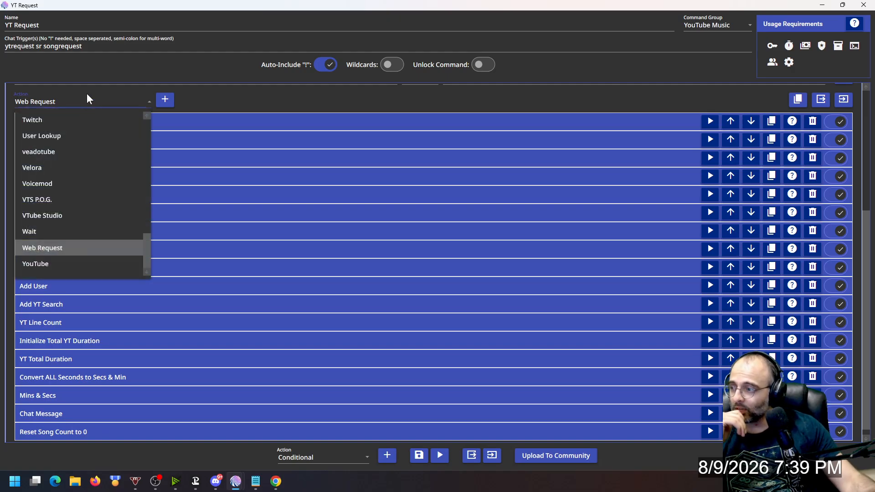
click(50, 232)
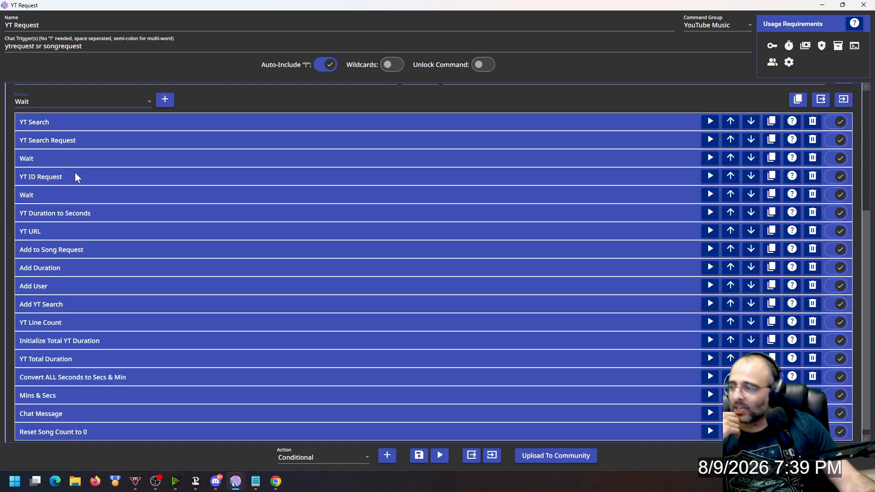
click(64, 213)
click(82, 107)
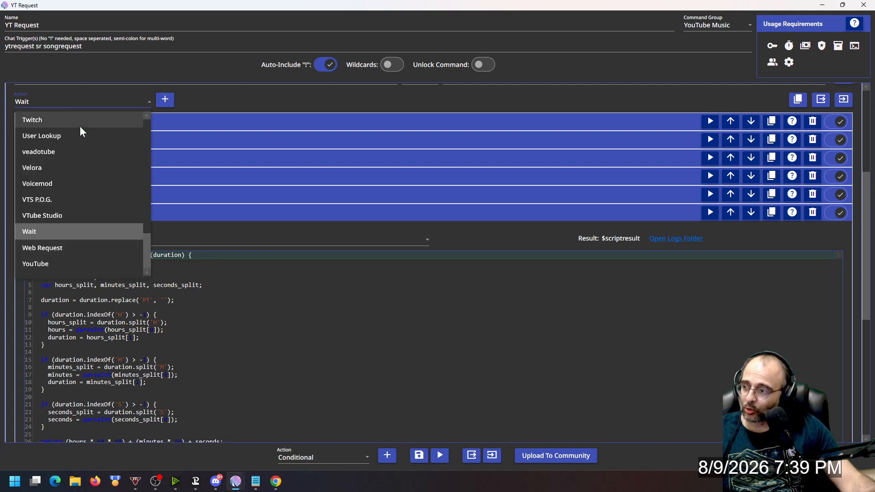
scroll(56, 249, up, 3)
scroll(49, 154, up, 1)
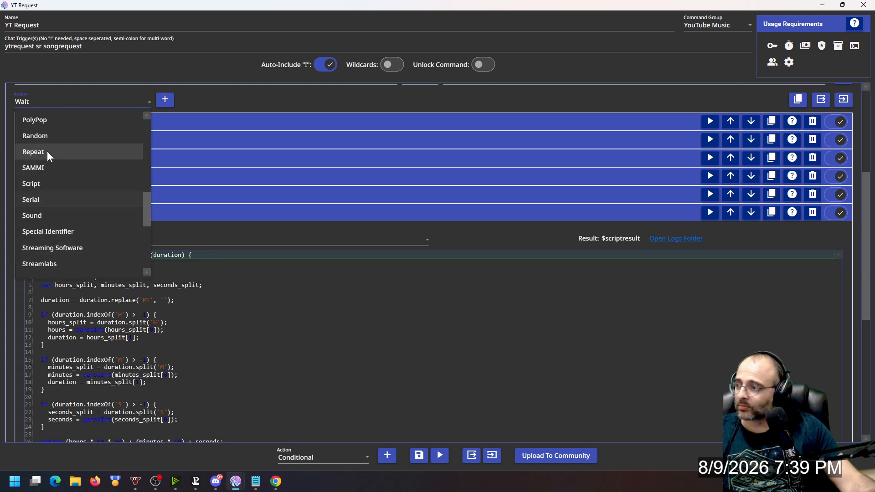
click(43, 183)
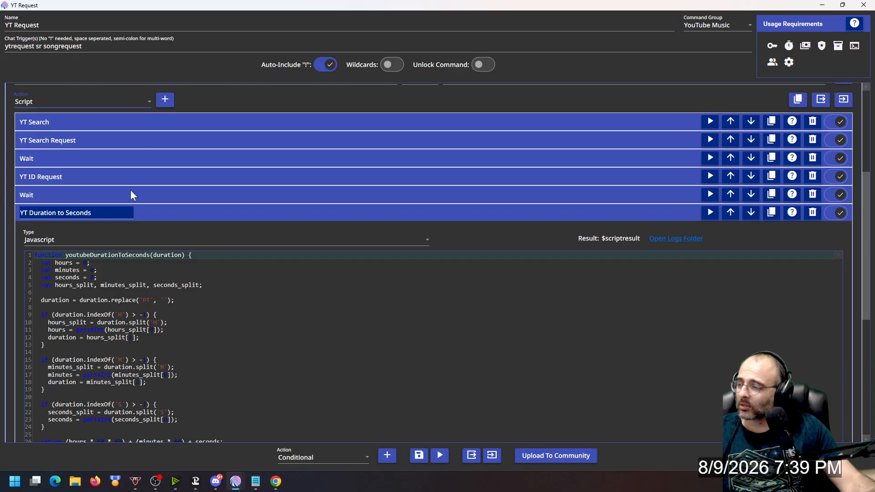
scroll(19, 299, down, 4)
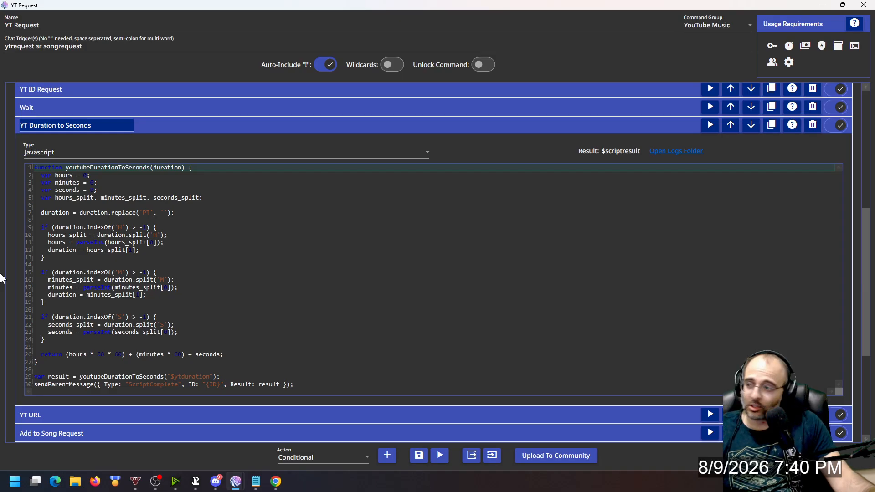
click(141, 126)
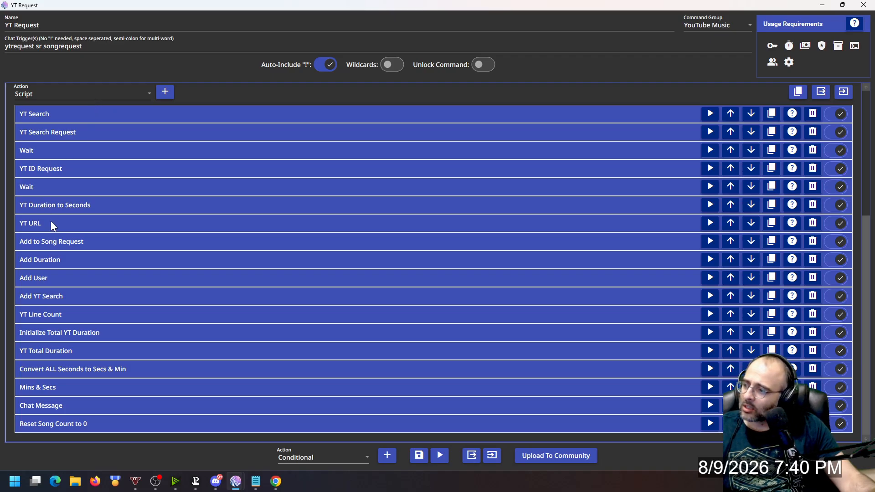
- Pick Special Identifier as the nested action type and review the YT URL identifier name and value, then collapse it
click(79, 96)
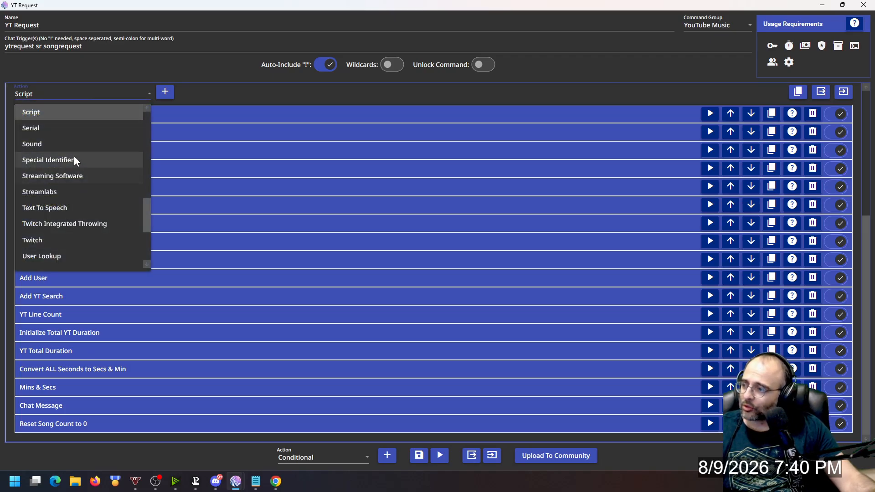
click(74, 157)
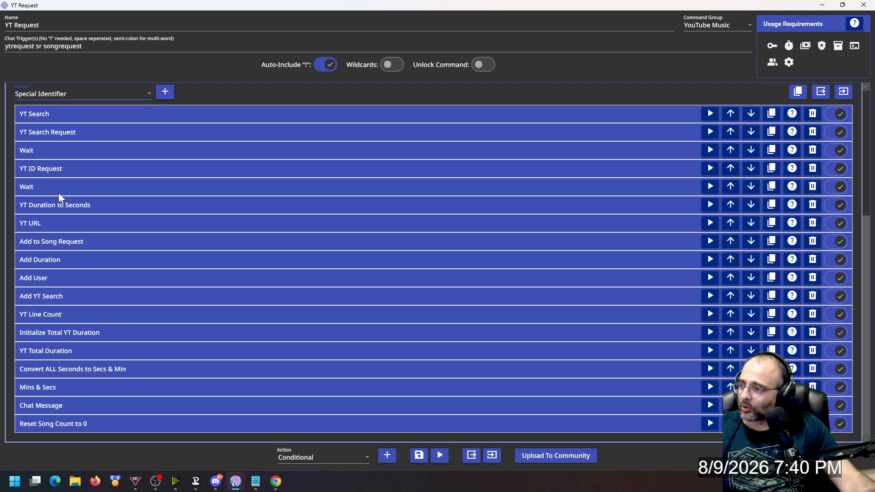
click(31, 225)
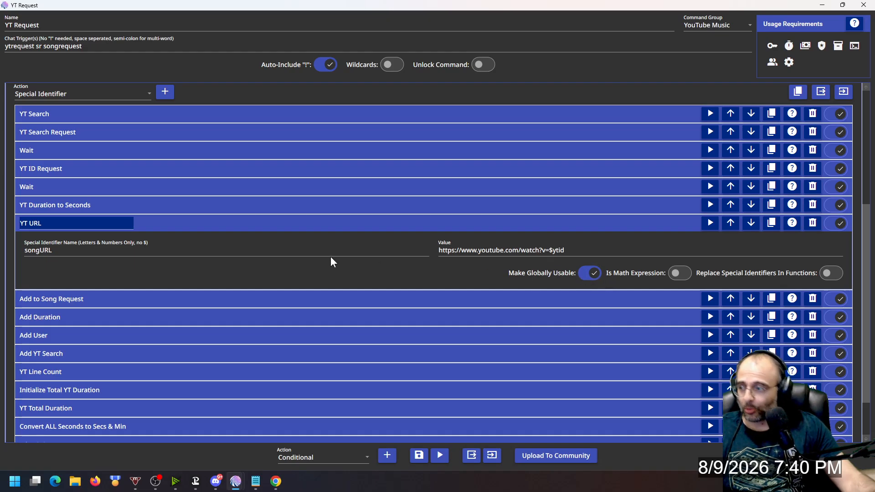
click(151, 224)
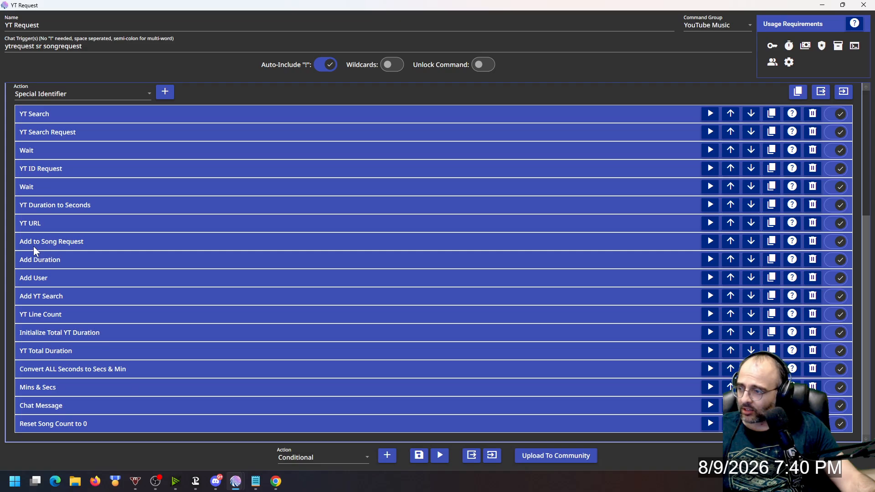
- Review the file action, file path and saved text of Add to Song Request, then collapse it
click(171, 289)
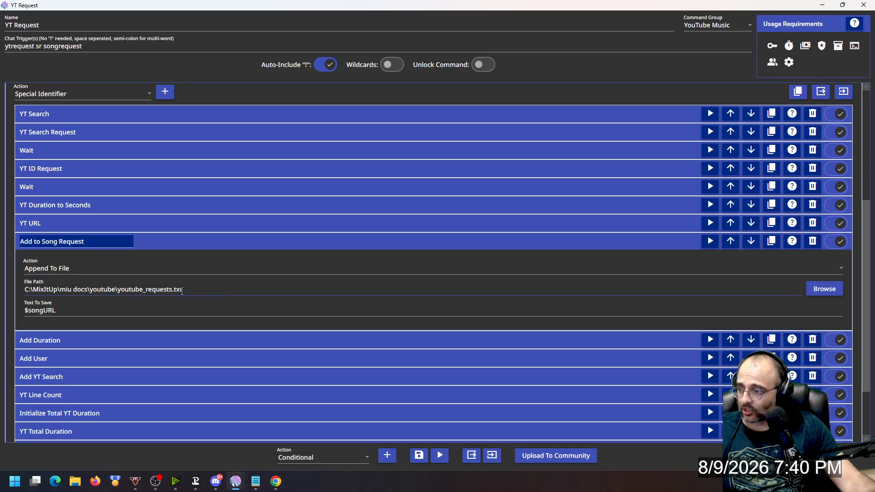
click(39, 315)
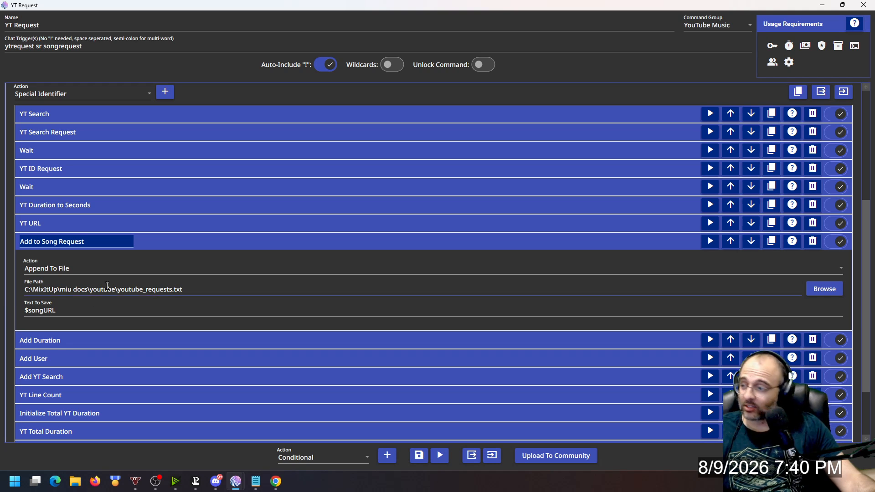
click(155, 242)
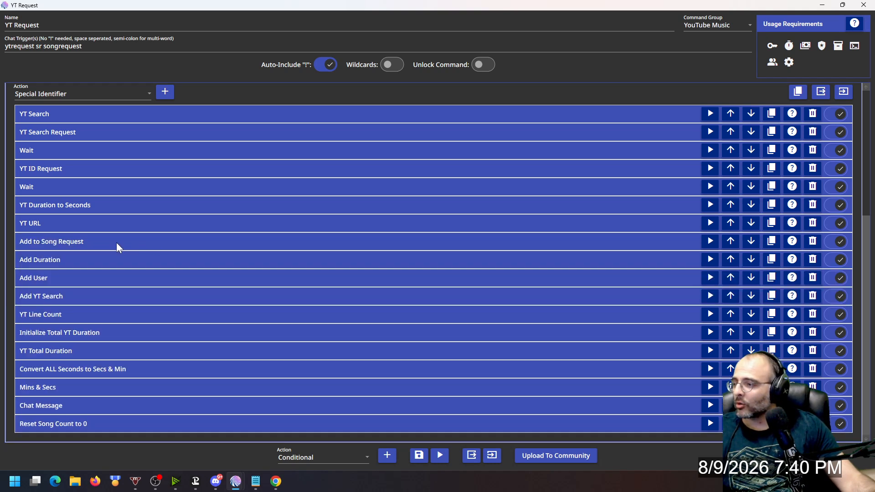
- Review the file path and saved text of Add Duration, then collapse it and expand Add User
click(51, 258)
click(26, 332)
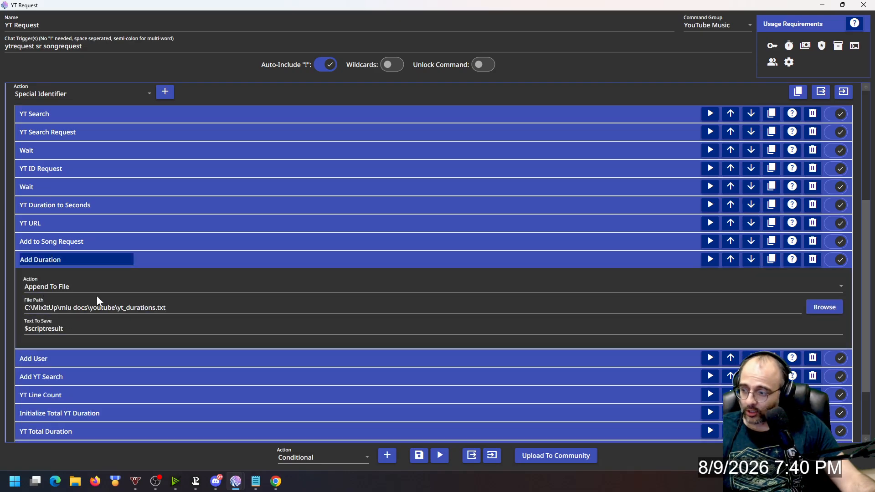
click(149, 262)
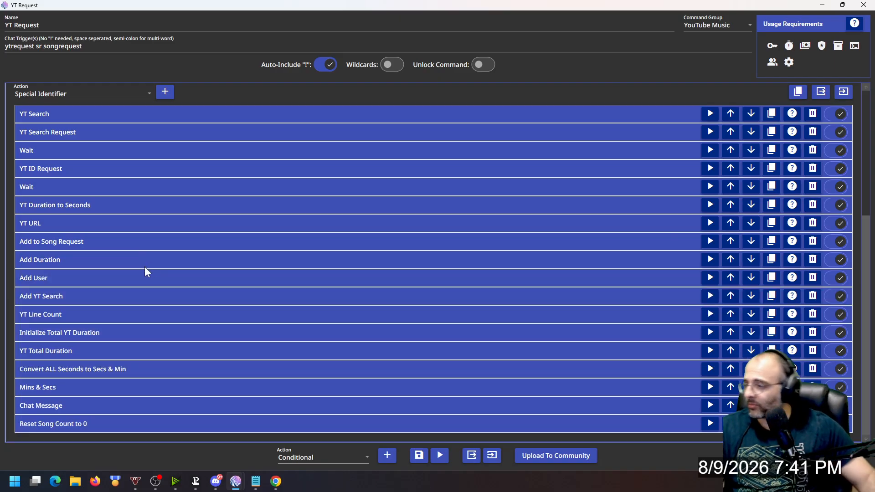
click(91, 278)
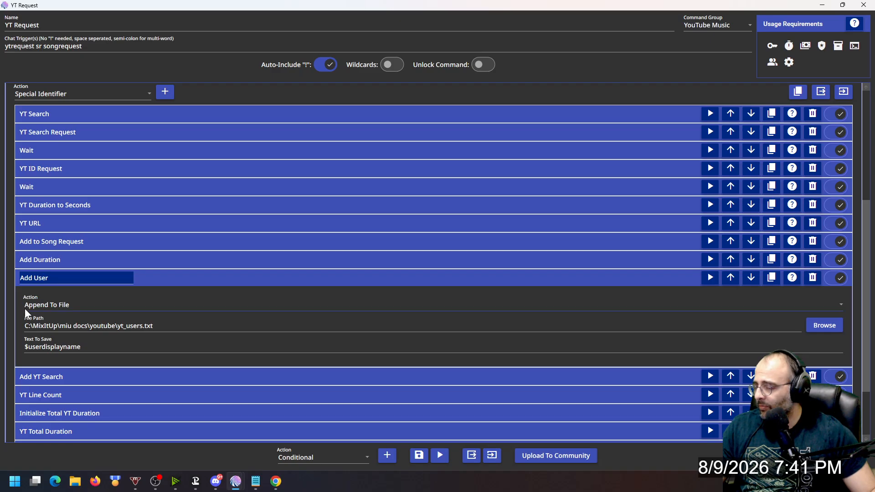
- Collapse Add User, and review the file action, file path and saved text of Add YT Search before collapsing it
click(155, 278)
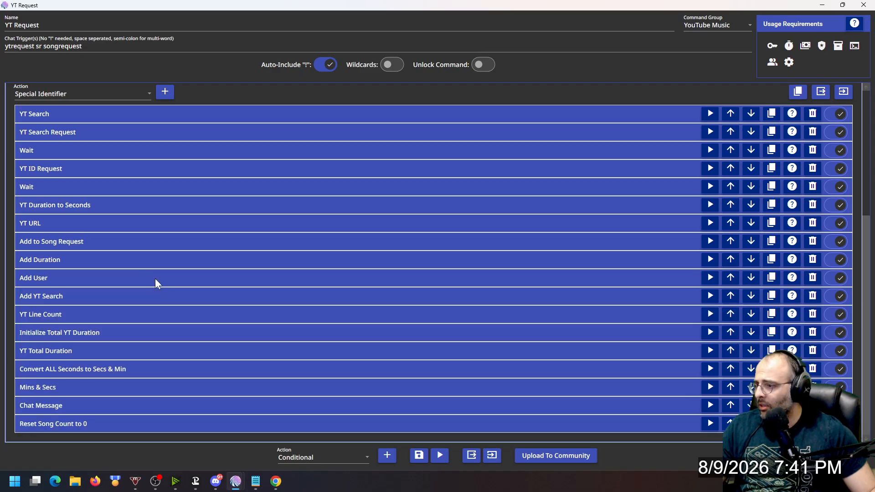
click(50, 298)
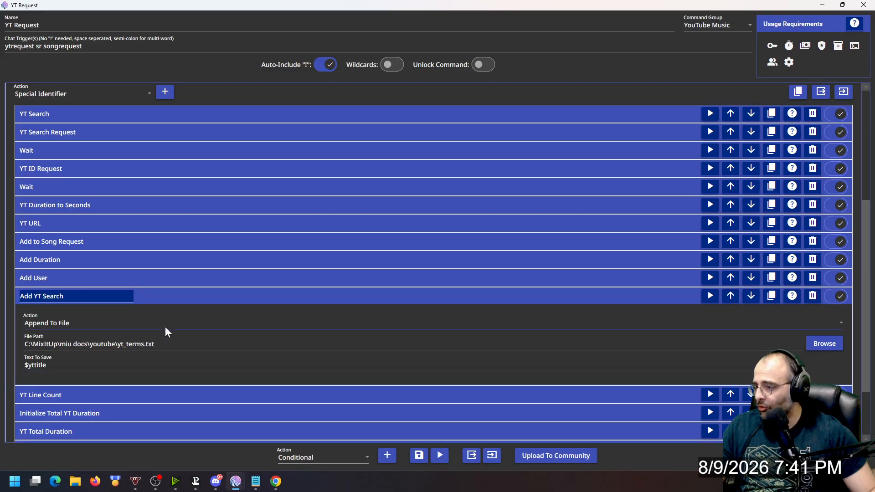
click(162, 296)
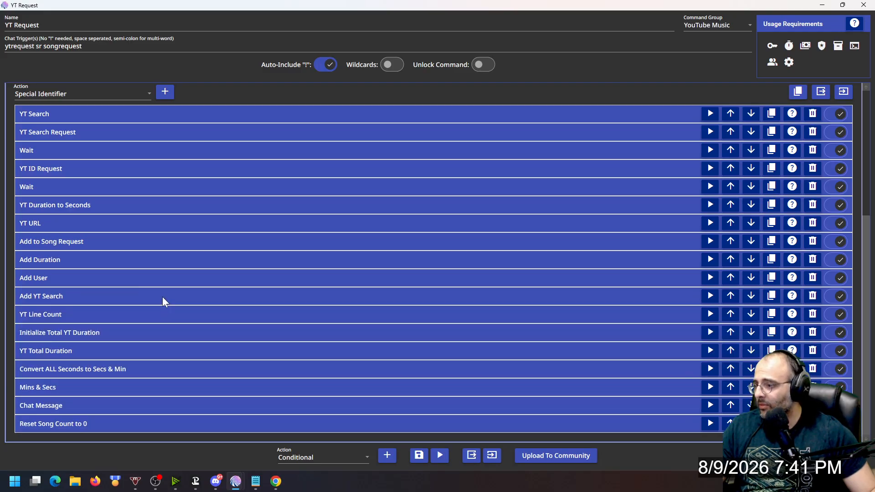
click(40, 229)
click(133, 222)
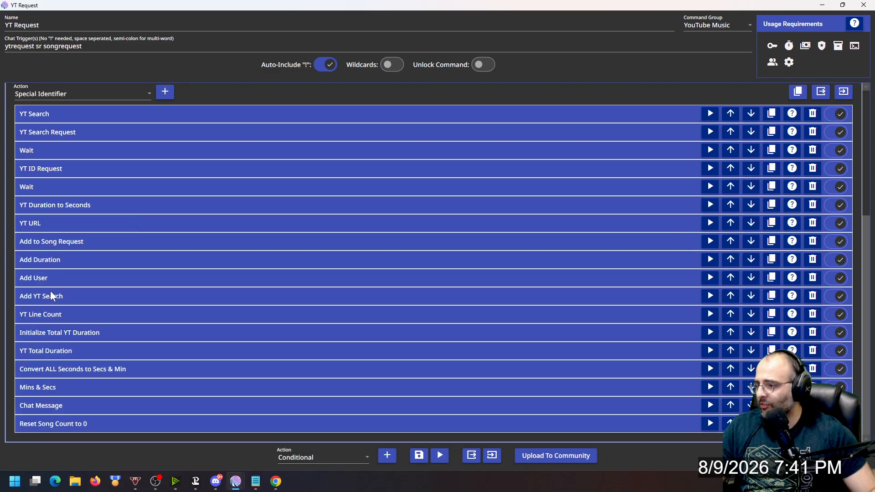
- Pick File (Read & Write) as the nested action type and review the YT Line Count file path and identifier name, then collapse it
click(49, 94)
scroll(62, 162, up, 3)
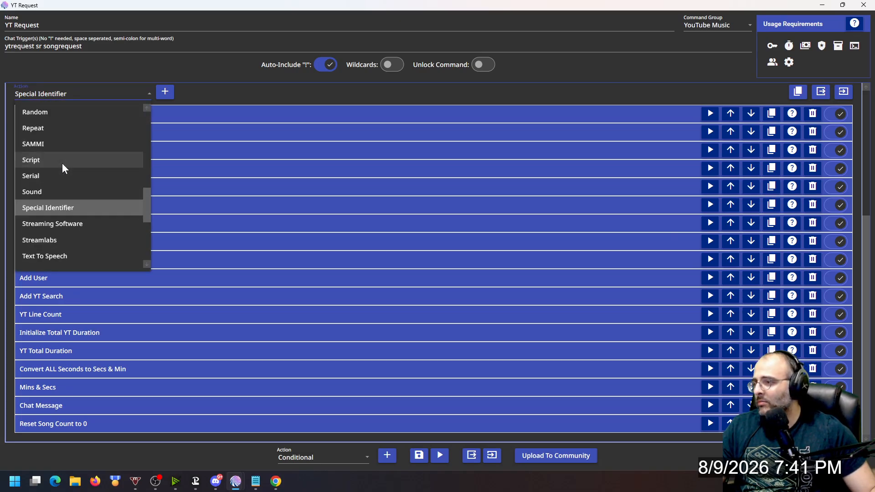
scroll(63, 159, up, 5)
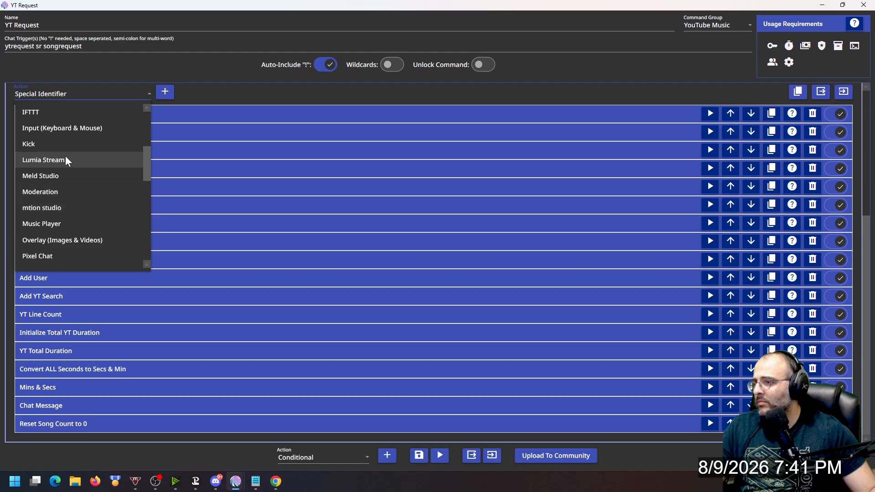
click(66, 157)
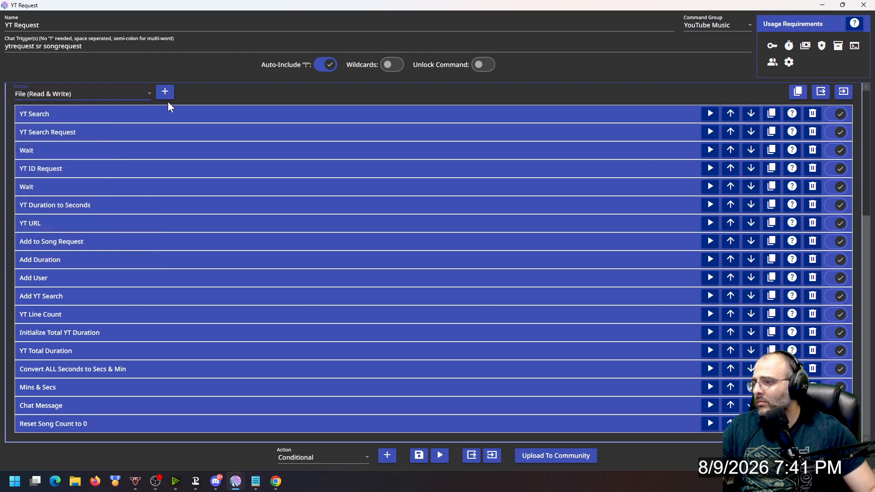
click(66, 312)
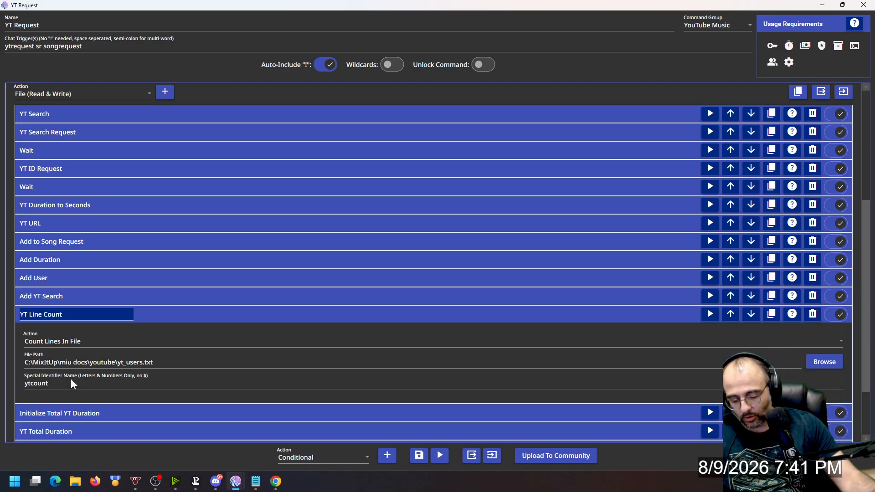
click(143, 320)
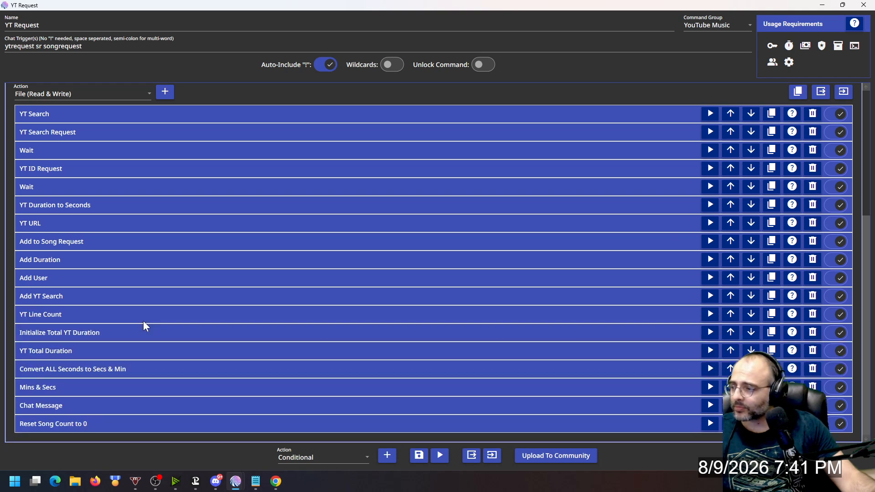
- Pick Special Identifier as the nested action type and review the name, value and options of Initialize Total YT Duration, then collapse it
click(87, 93)
scroll(78, 182, down, 5)
scroll(76, 224, down, 5)
scroll(77, 219, up, 1)
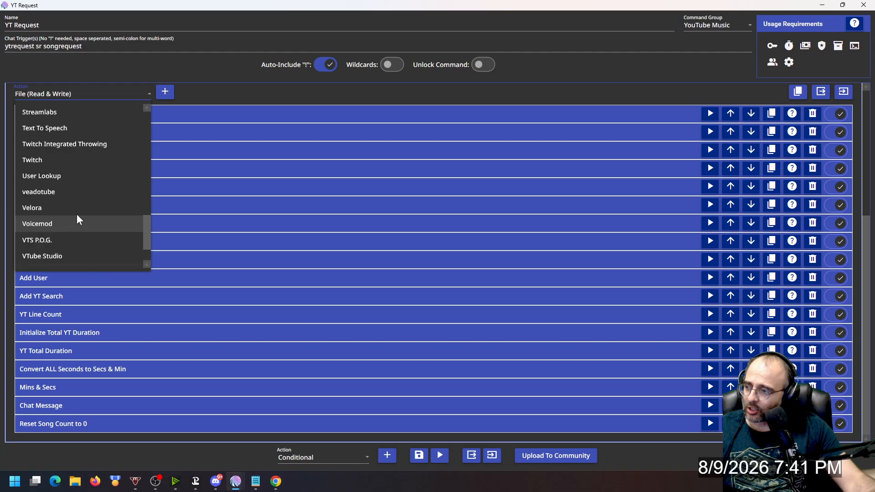
scroll(80, 187, up, 2)
click(79, 181)
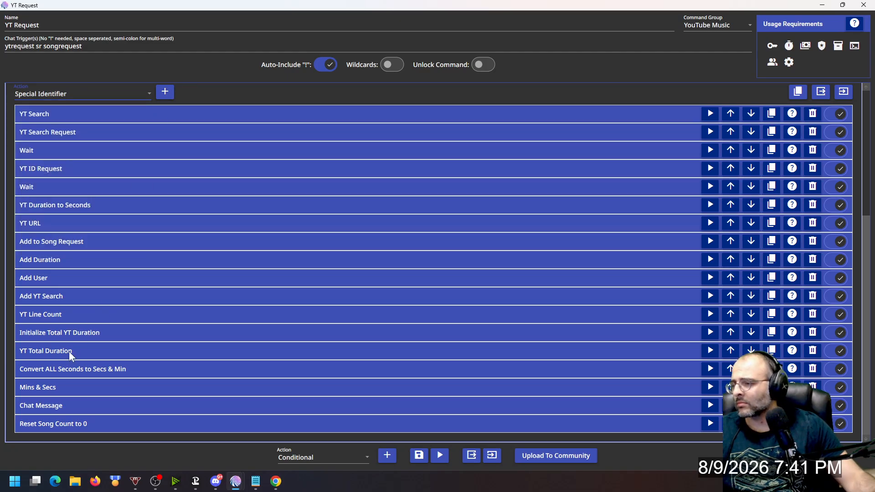
click(75, 333)
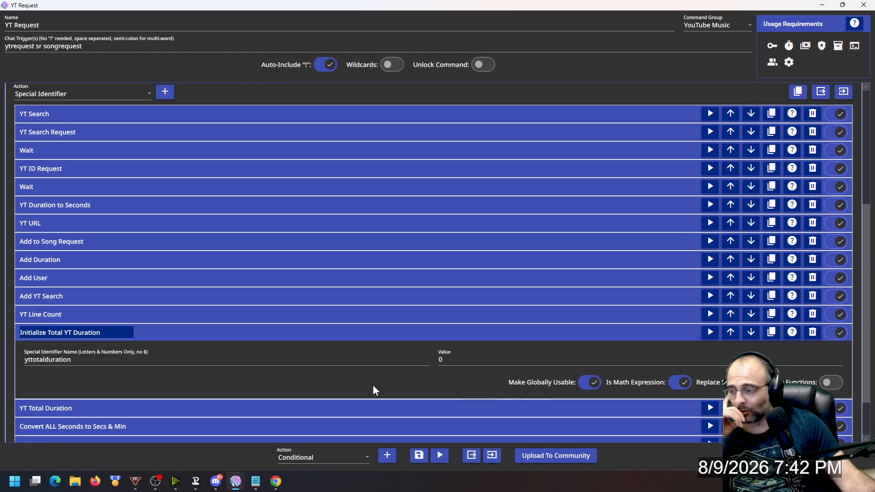
click(294, 338)
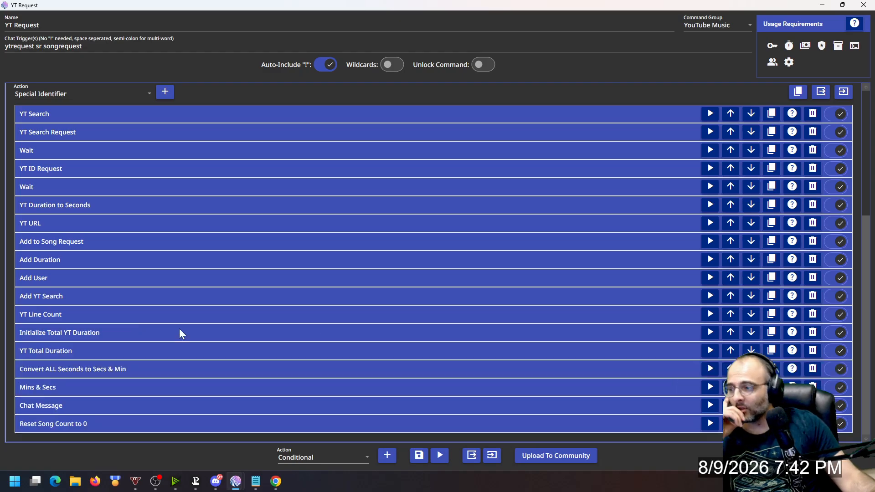
- Review the YT Total Duration file settings, pick Special Identifier as its inner action type, and examine the inner action's math expression
click(82, 352)
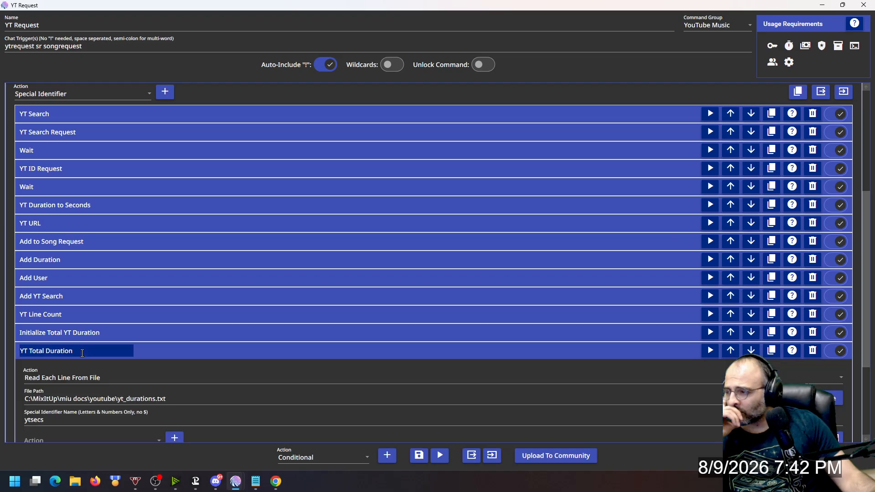
scroll(99, 349, down, 3)
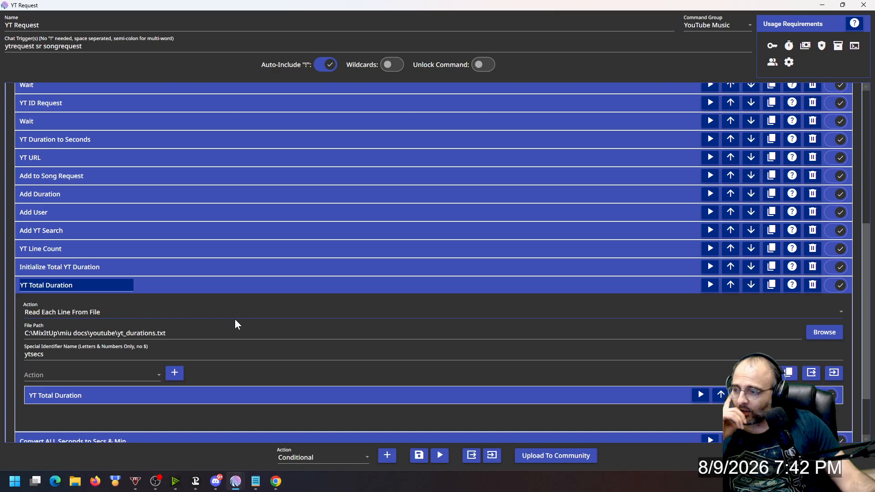
click(112, 376)
scroll(73, 329, down, 2)
scroll(64, 329, up, 2)
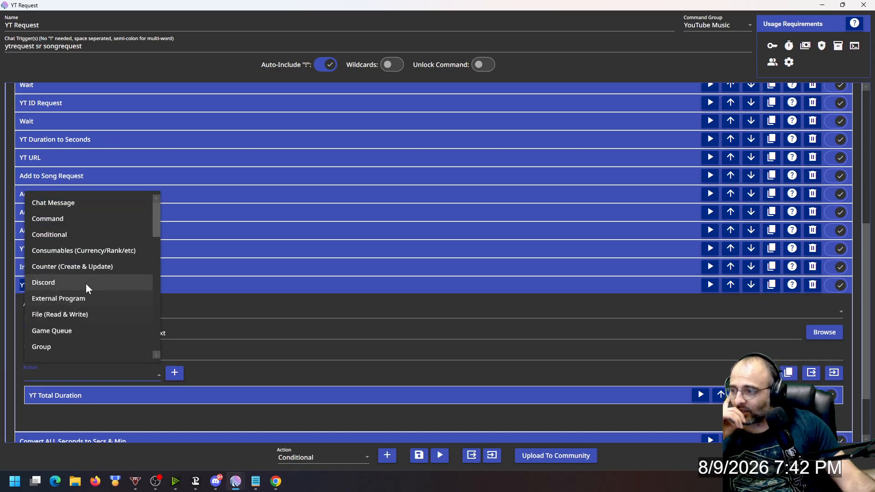
scroll(90, 294, down, 10)
scroll(92, 304, up, 2)
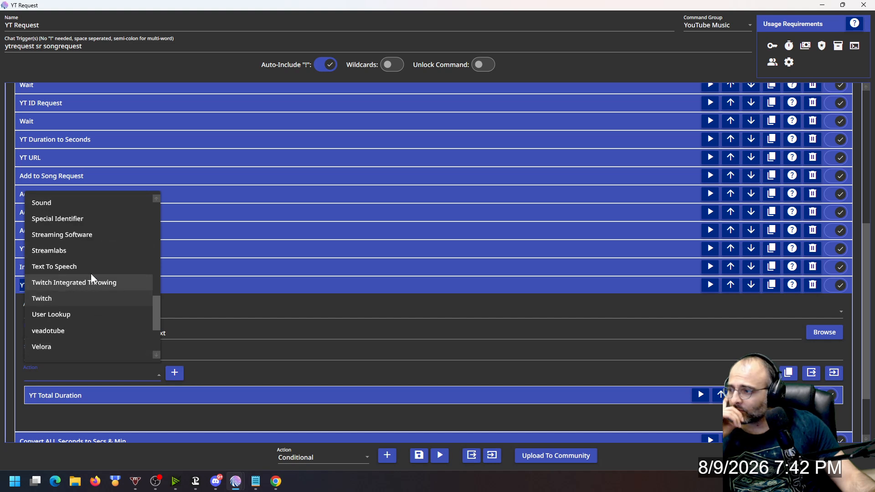
click(88, 219)
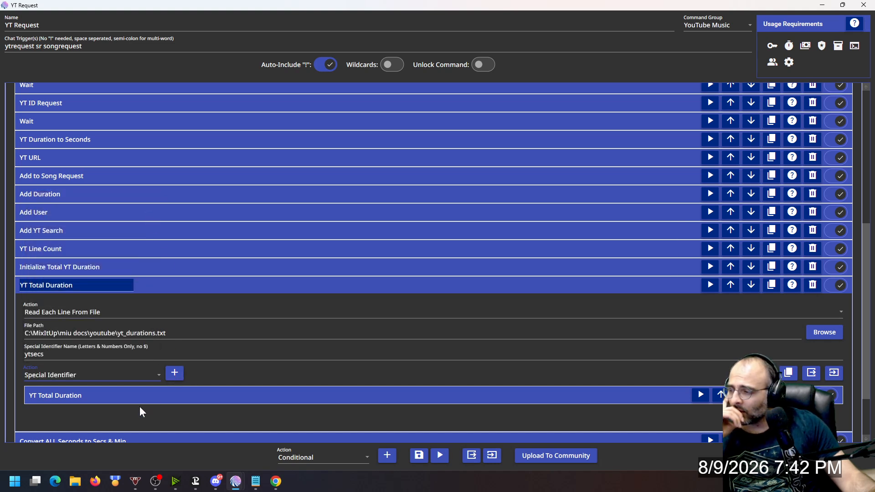
scroll(38, 375, down, 3)
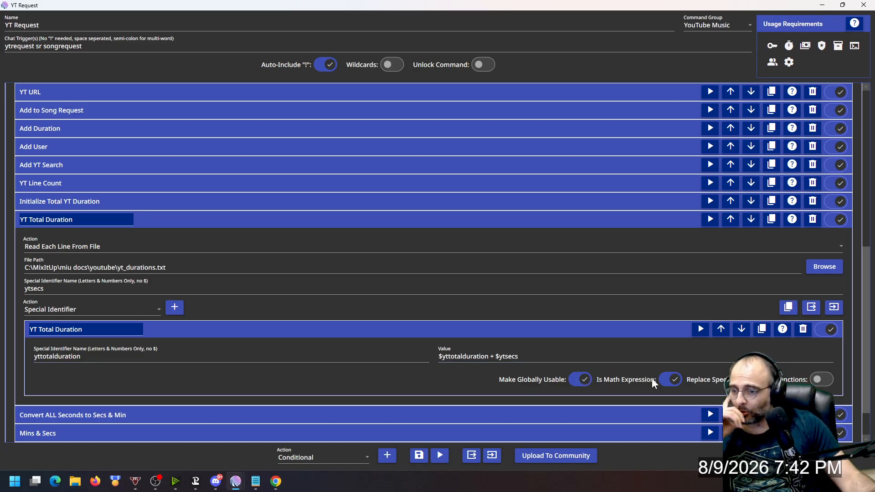
click(209, 228)
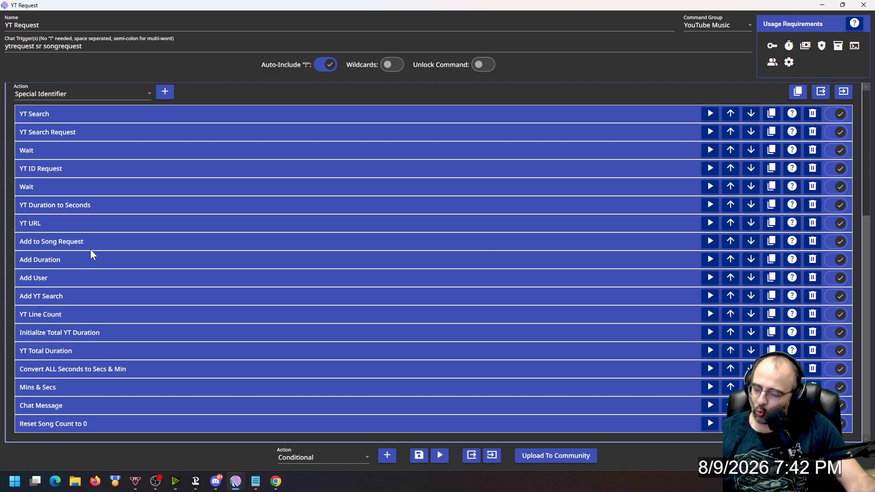
- Pick Script as the nested action type and review the Javascript in Convert ALL Seconds to Secs & Min, then collapse it
click(101, 92)
scroll(88, 137, up, 2)
click(63, 159)
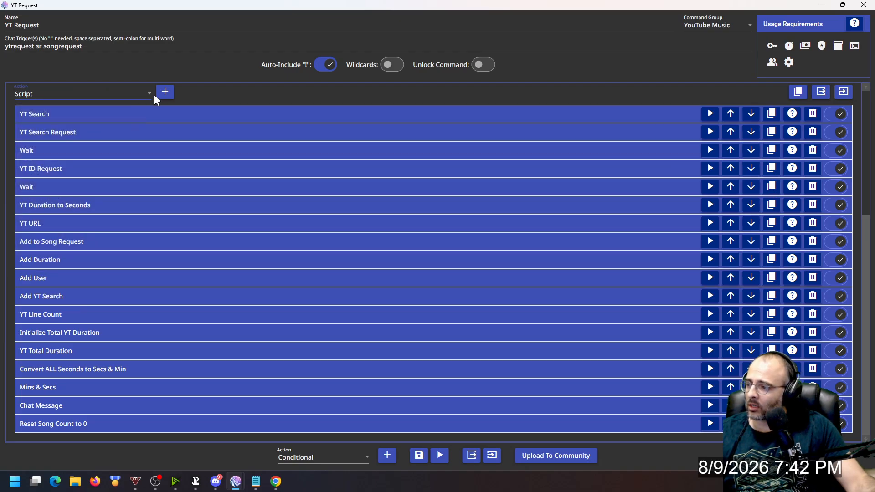
click(116, 369)
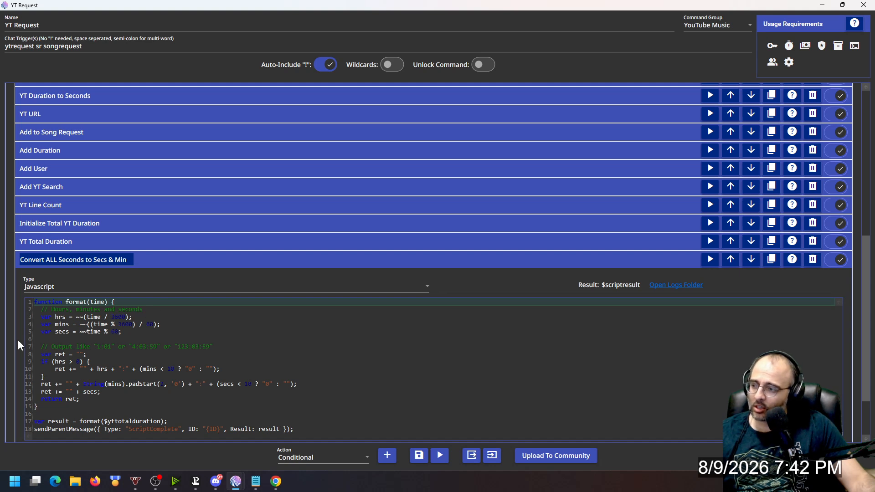
scroll(17, 339, down, 3)
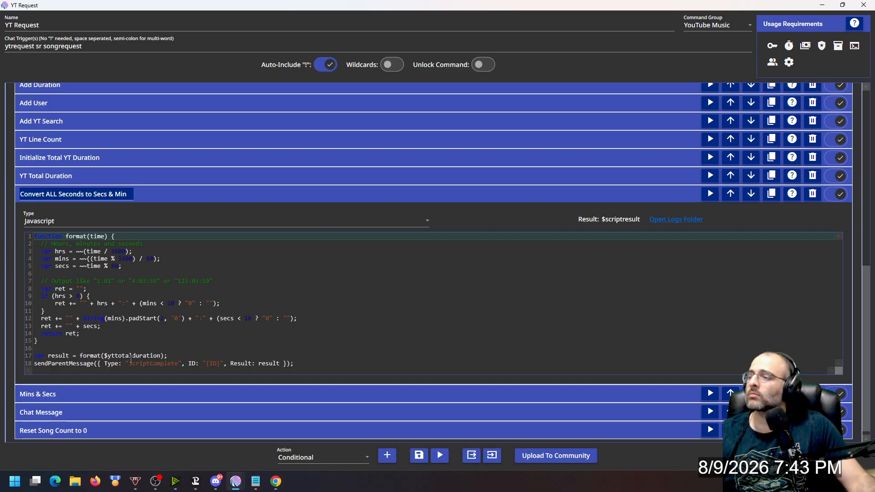
click(145, 193)
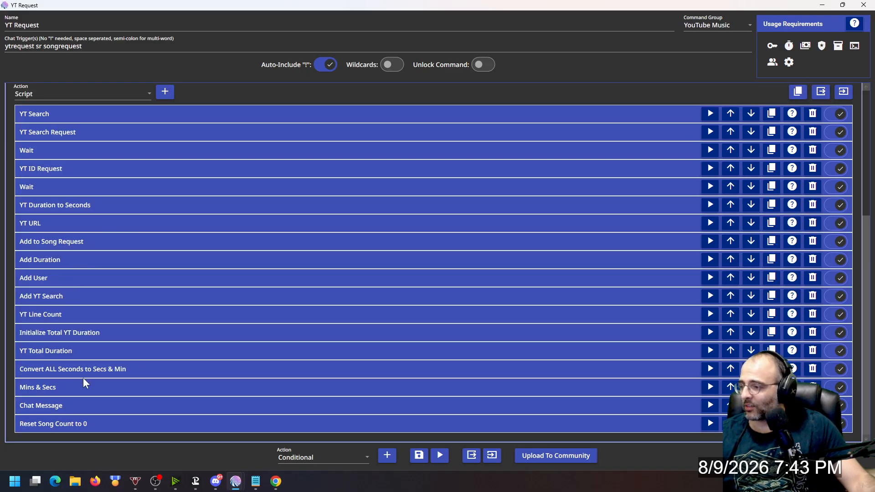
- Pick Special Identifier as the nested action type and review the Mins & Secs identifier name and value, then collapse it
click(68, 96)
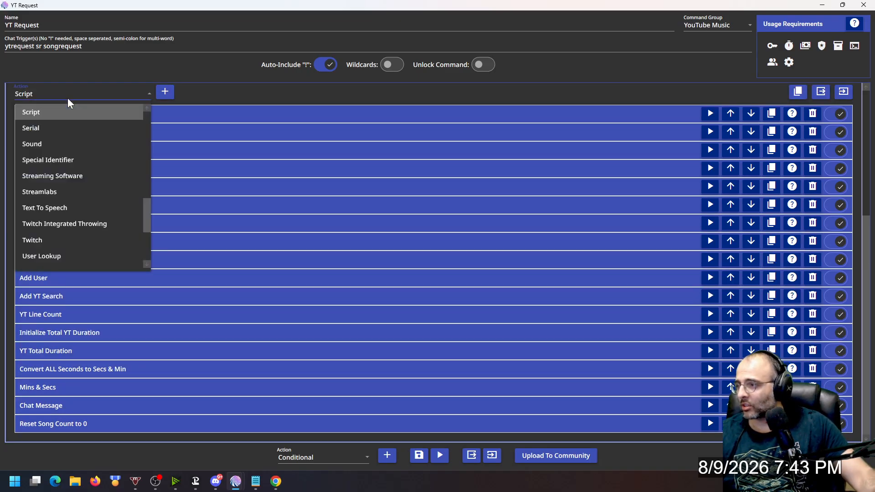
click(74, 161)
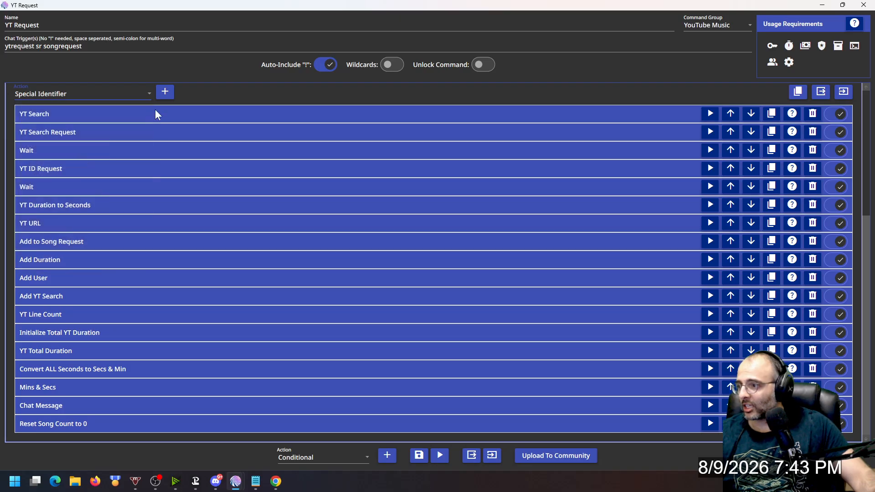
click(56, 387)
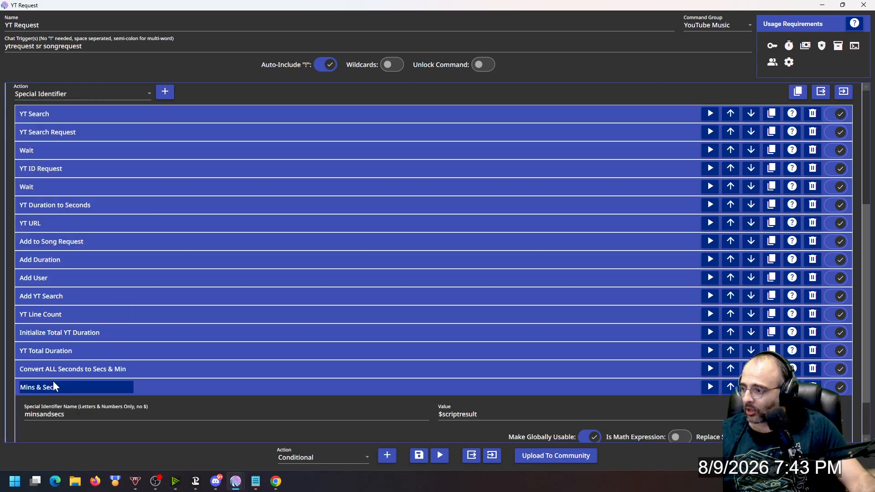
scroll(35, 395, down, 3)
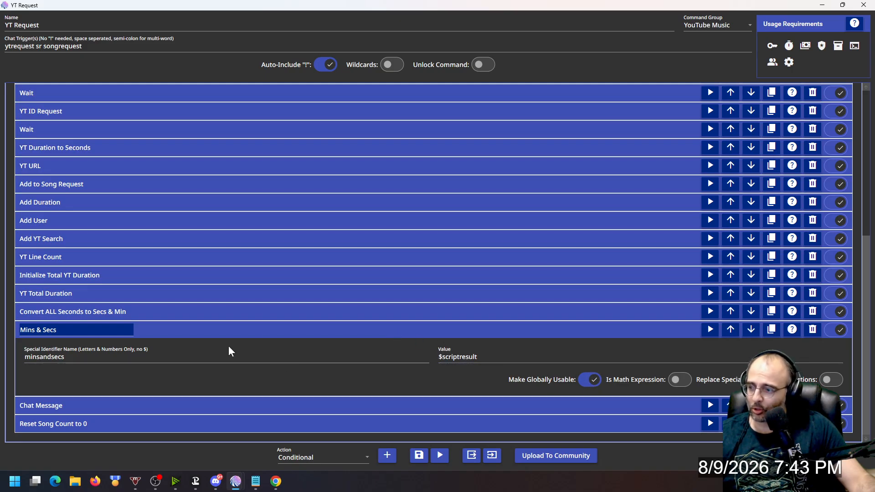
click(202, 333)
- Pick Chat Message as the nested action type, add a new Chat Message action, and remove that extra action
click(79, 93)
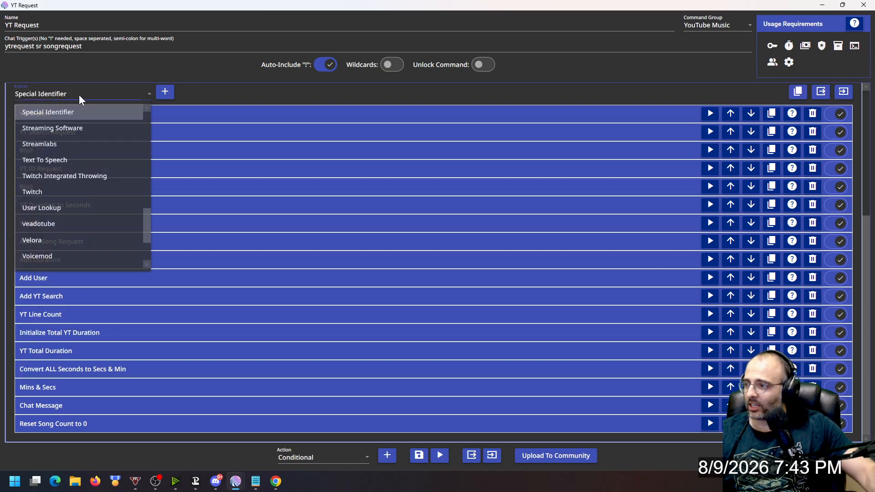
scroll(82, 144, up, 9)
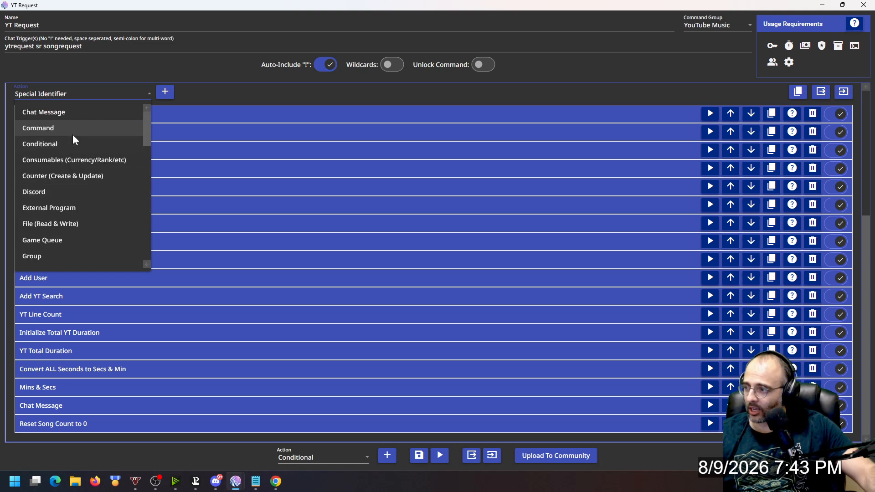
click(76, 114)
click(164, 91)
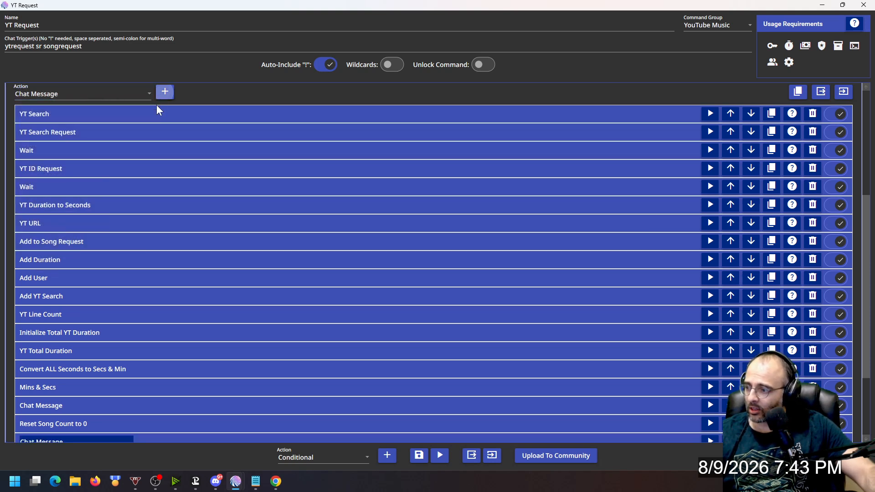
click(540, 440)
click(540, 403)
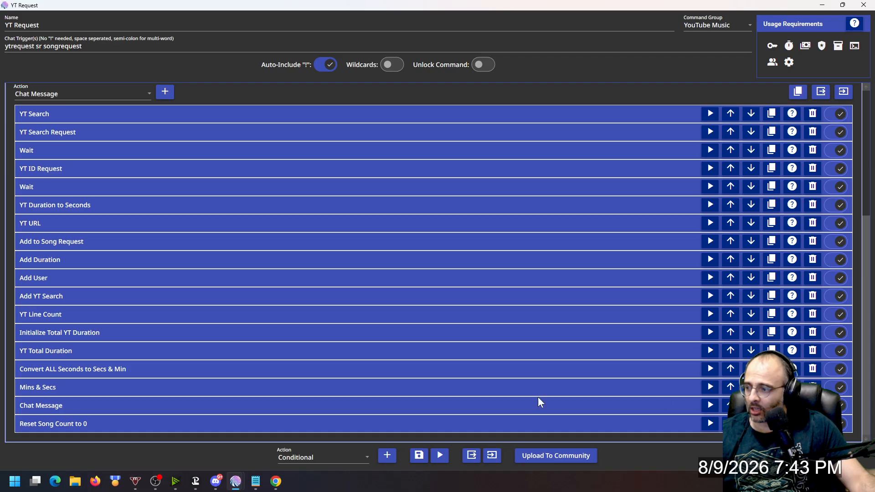
- Review the message text of the existing nested Chat Message, collapse it, and expand the YT URL Added conditional
click(121, 408)
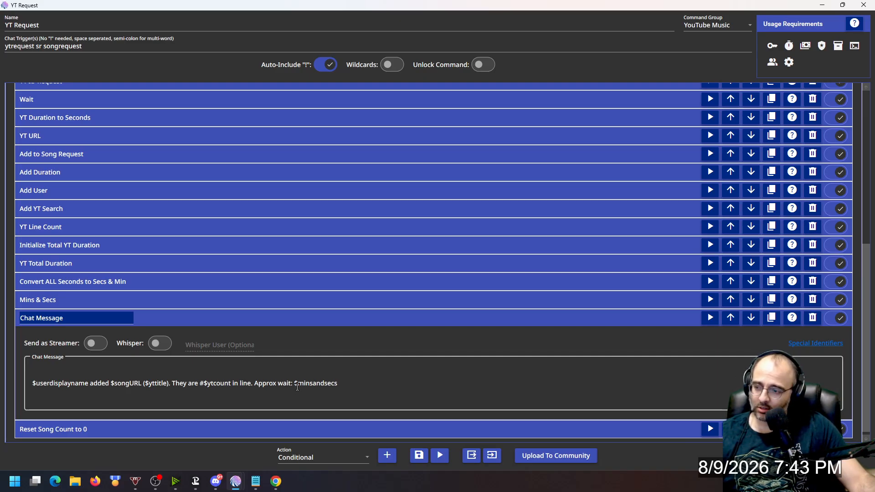
click(179, 321)
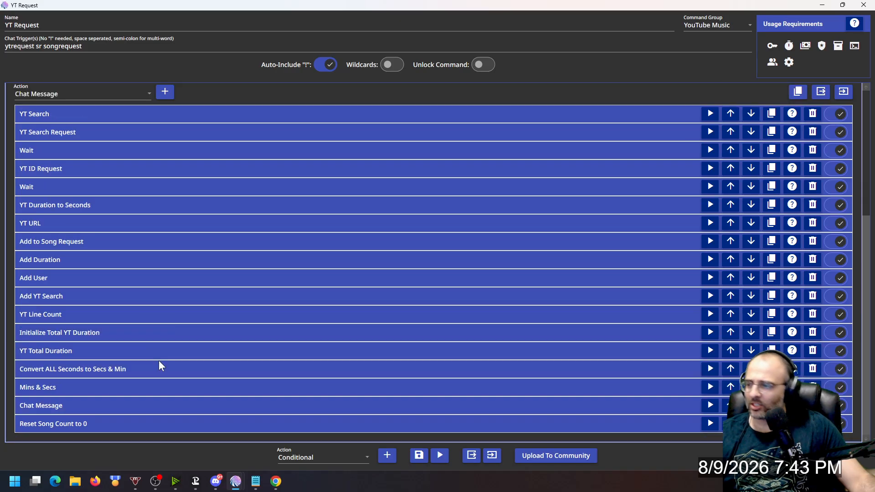
scroll(159, 360, up, 3)
scroll(157, 350, up, 2)
click(83, 165)
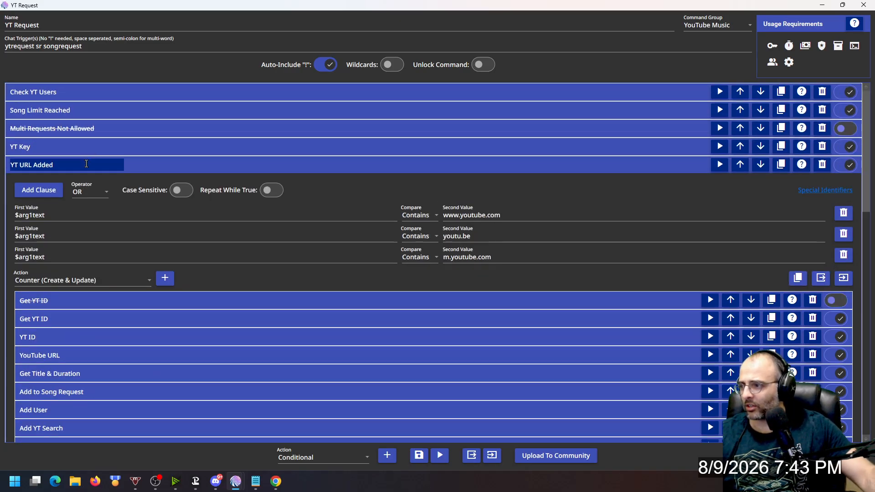
- Review the message text of the Chat Message nested in YT URL Added, and collapse the YT URL Added conditional
scroll(132, 298, down, 8)
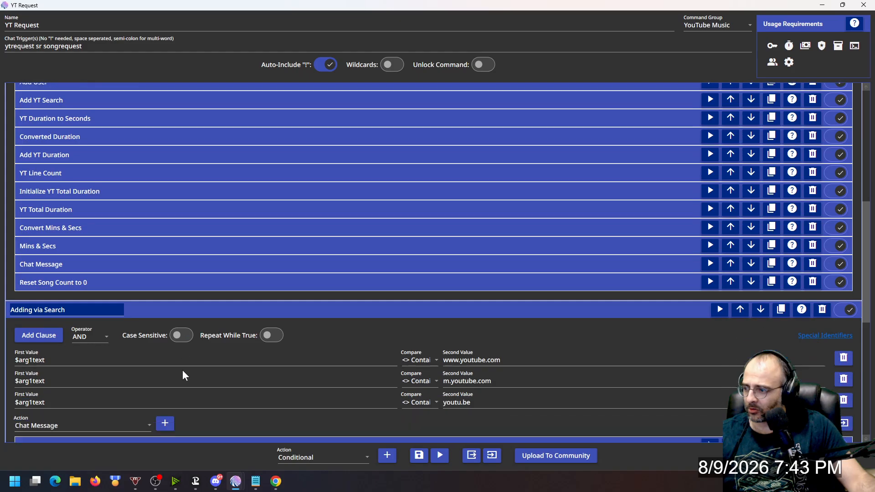
click(151, 243)
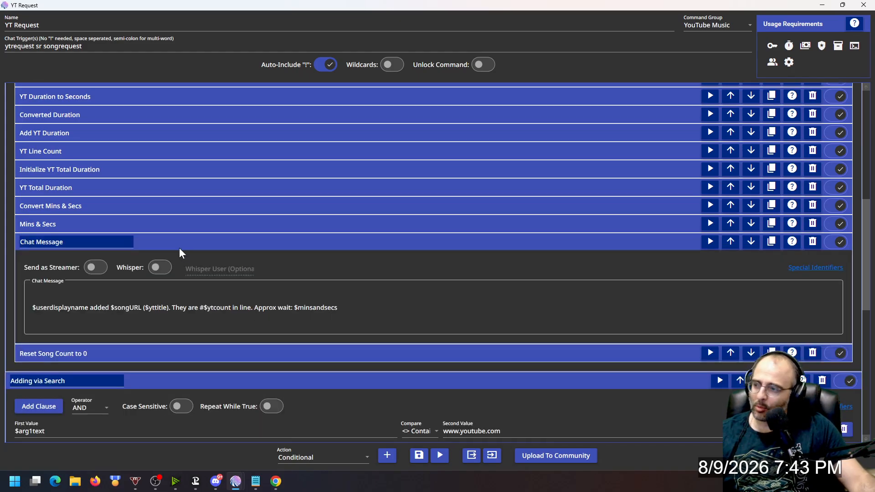
scroll(178, 246, up, 7)
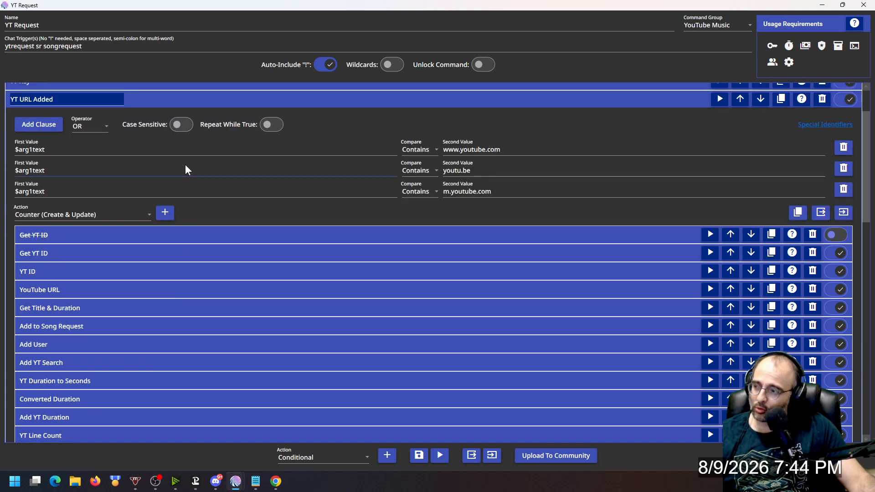
click(169, 104)
- Pick Counter (Create & Update) as the nested action type in Adding via Search, review Reset Song Count to 0, and collapse it
scroll(178, 255, down, 3)
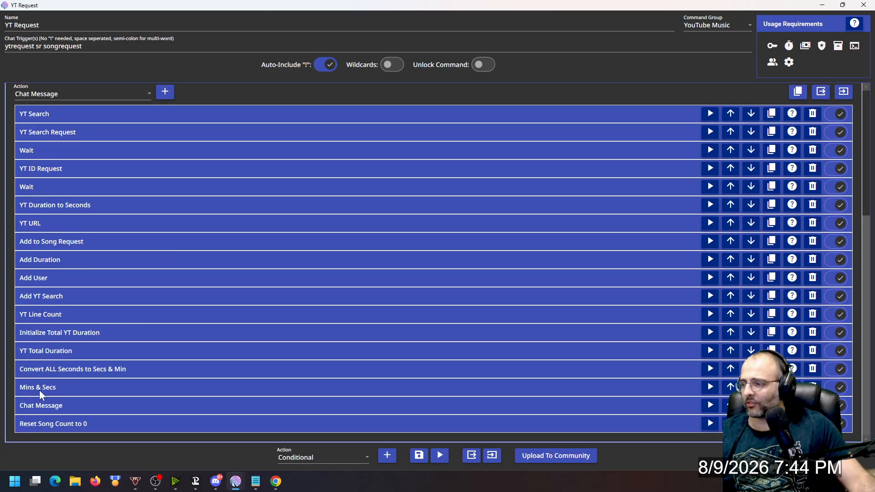
click(89, 97)
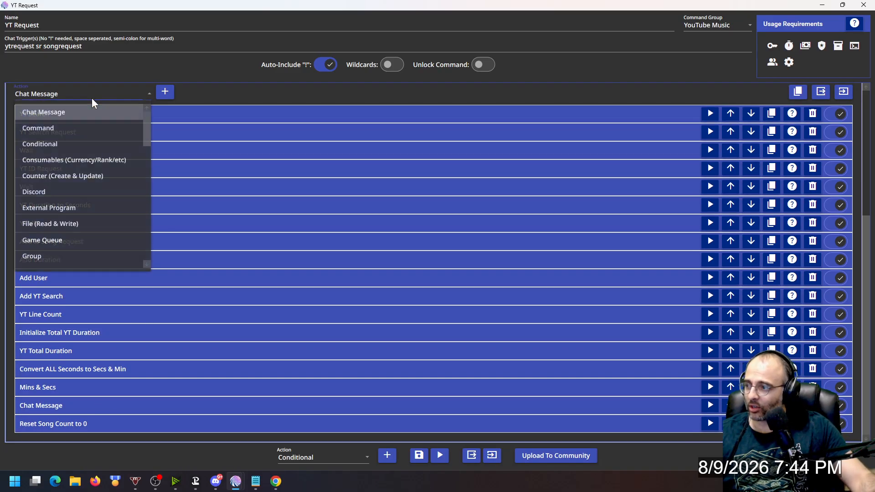
click(86, 175)
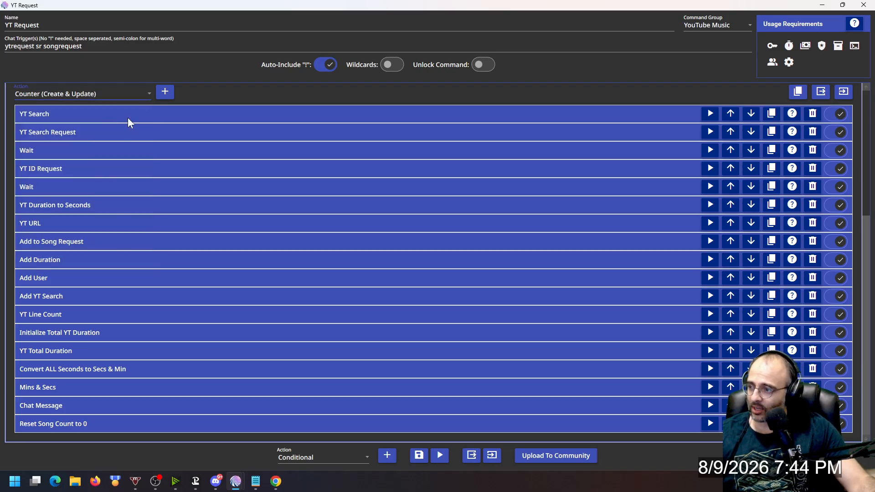
click(136, 423)
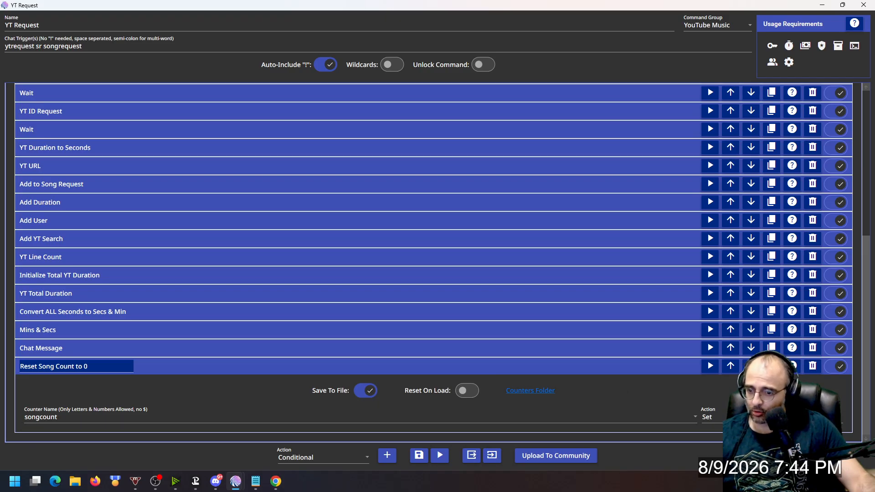
click(593, 371)
- Collapse the Adding via Search conditional and save the YT Request command
scroll(135, 360, up, 5)
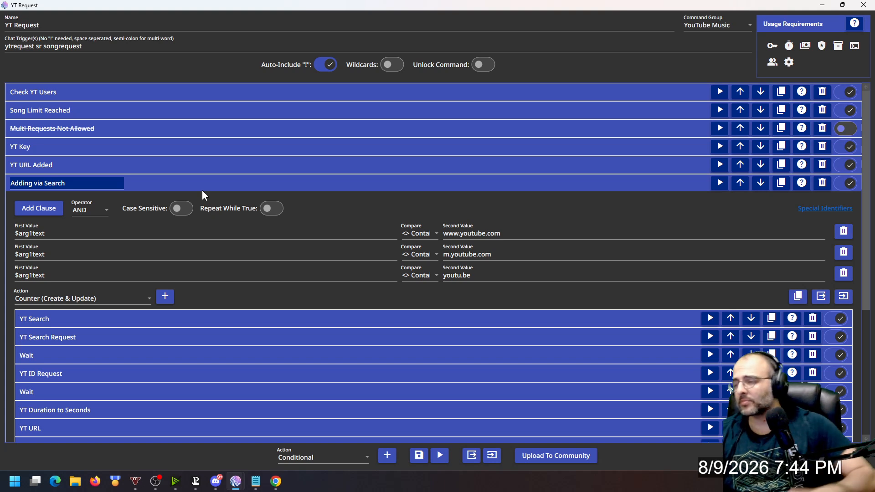
click(203, 191)
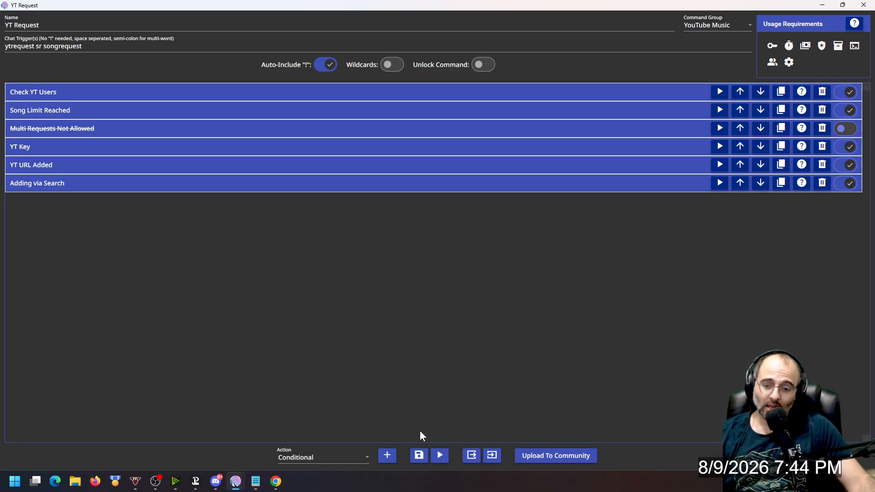
click(420, 456)
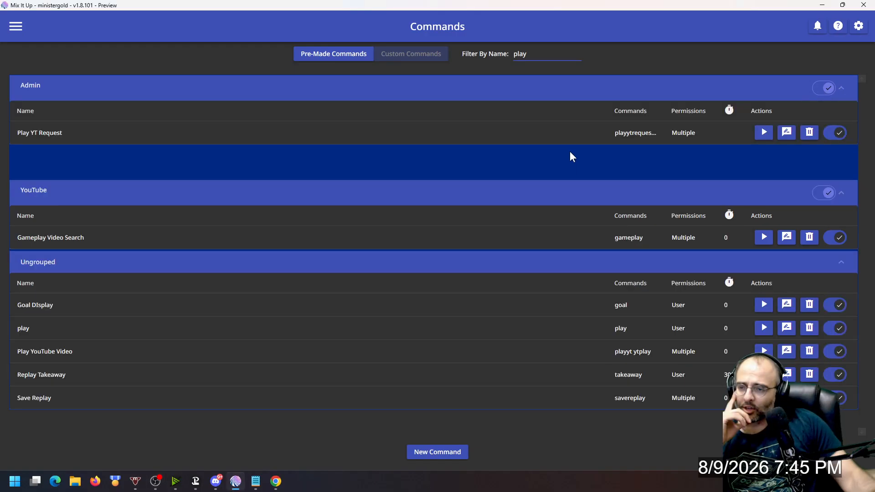
- Open the Play YT Request command for editing and look through Current YT Song, Current YT User, Current YT Search and Current YT Duration
click(786, 132)
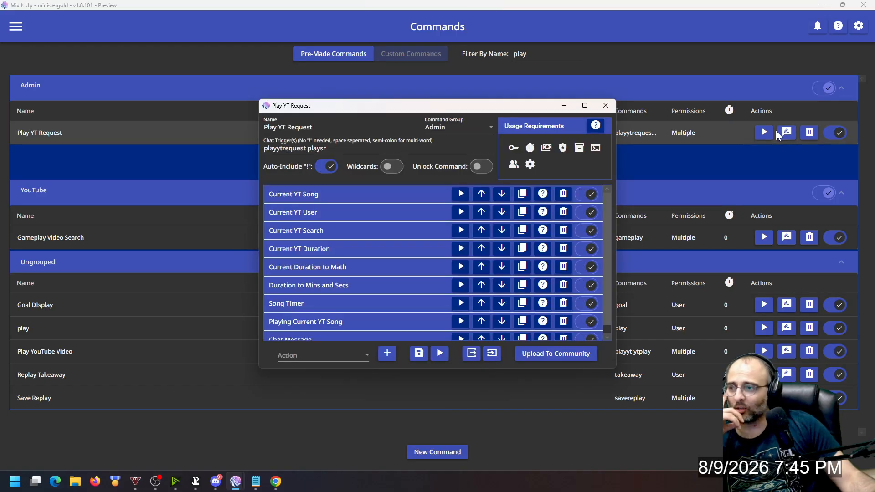
scroll(355, 217, down, 1)
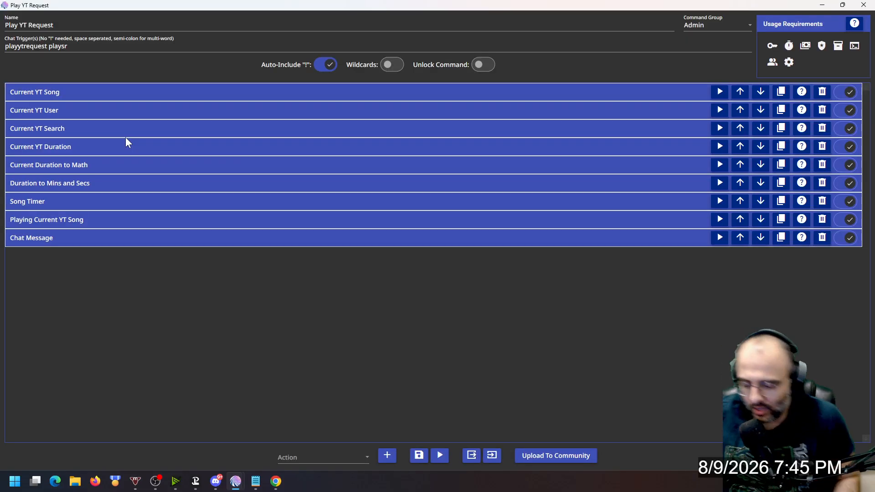
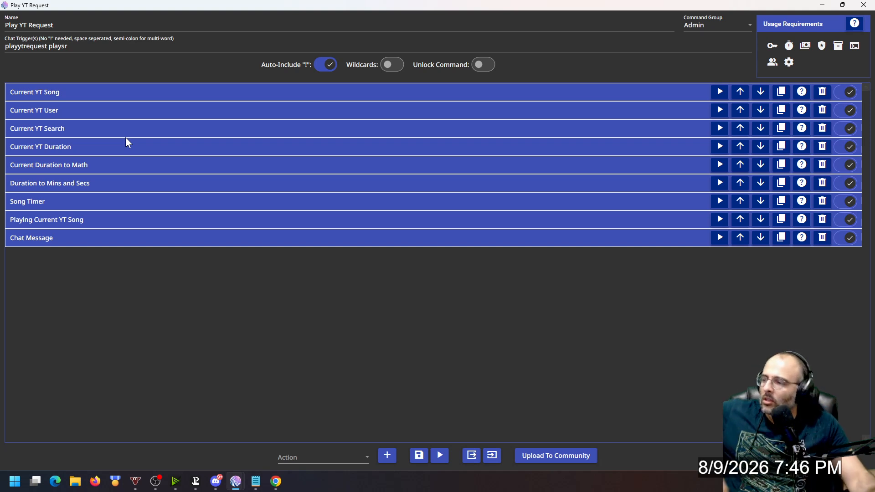
click(136, 95)
click(137, 97)
click(114, 113)
click(161, 115)
click(121, 131)
click(165, 132)
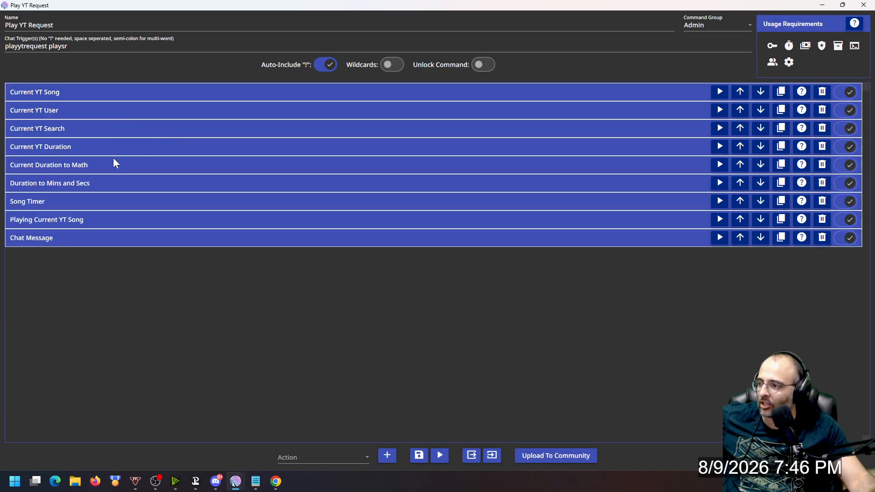
click(109, 151)
click(138, 148)
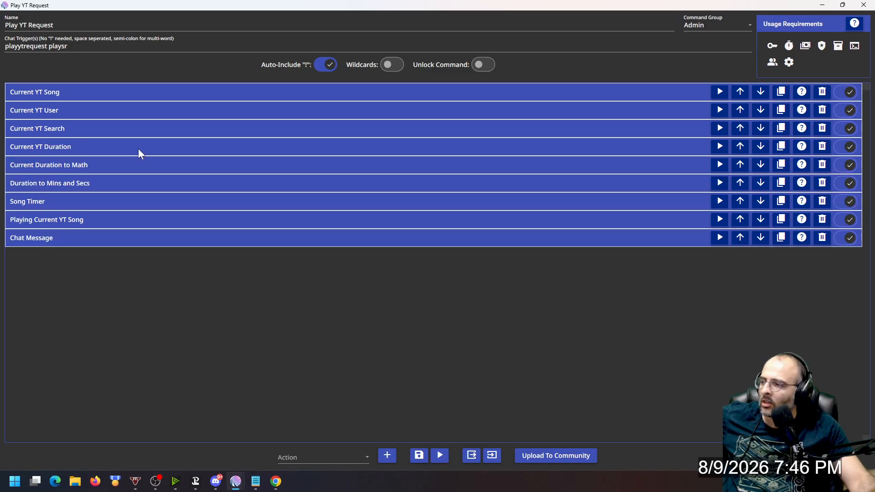
- Compare the file action, path and identifier settings across the four Current YT actions, collapsing each one
click(76, 91)
click(147, 96)
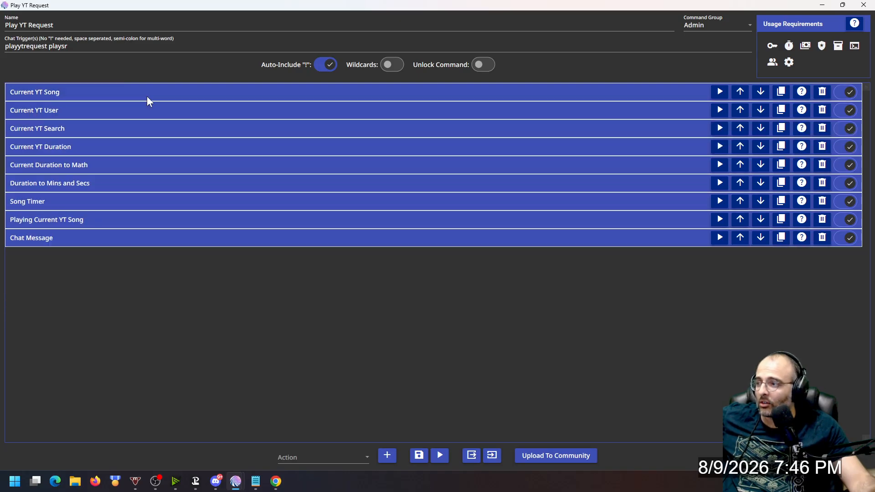
click(84, 110)
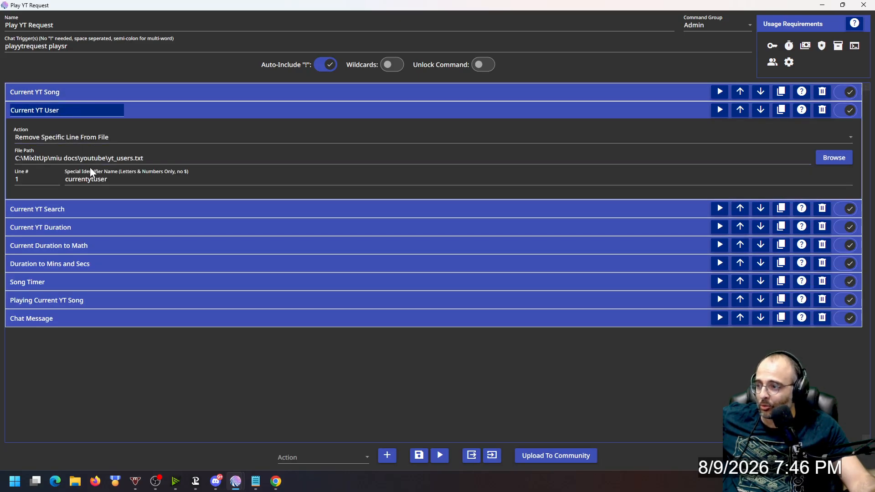
click(146, 115)
click(80, 128)
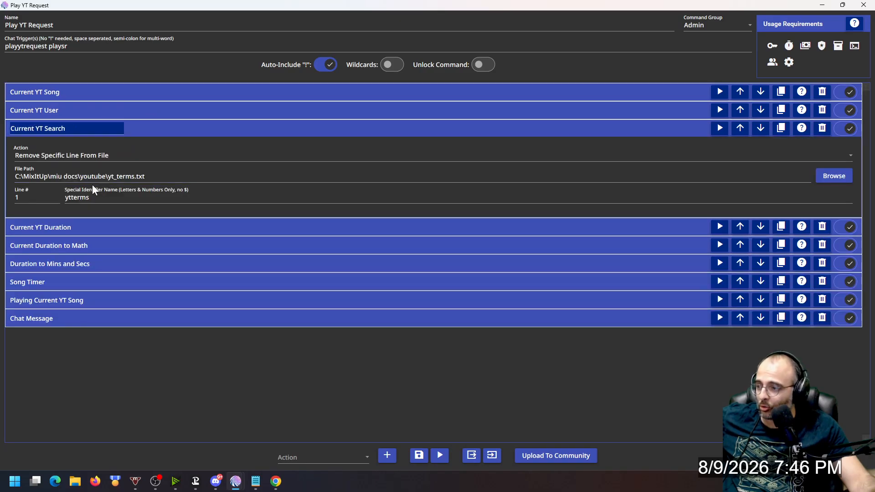
click(137, 128)
click(78, 147)
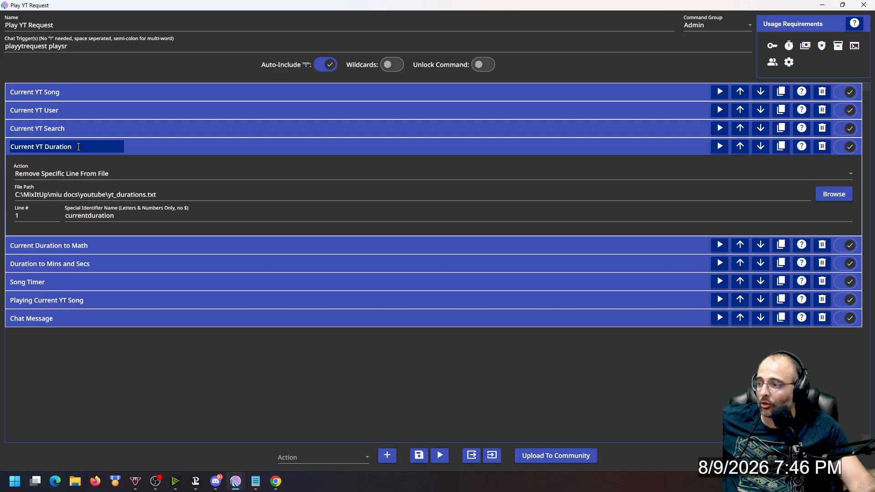
click(135, 152)
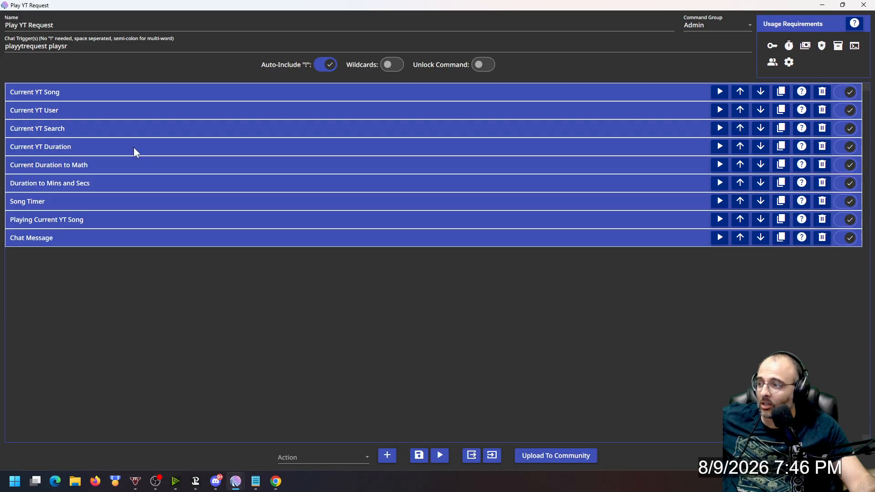
- Pick File (Read & Write) as the action type and review the file path, line number and identifier of Current YT Song
click(321, 457)
click(343, 329)
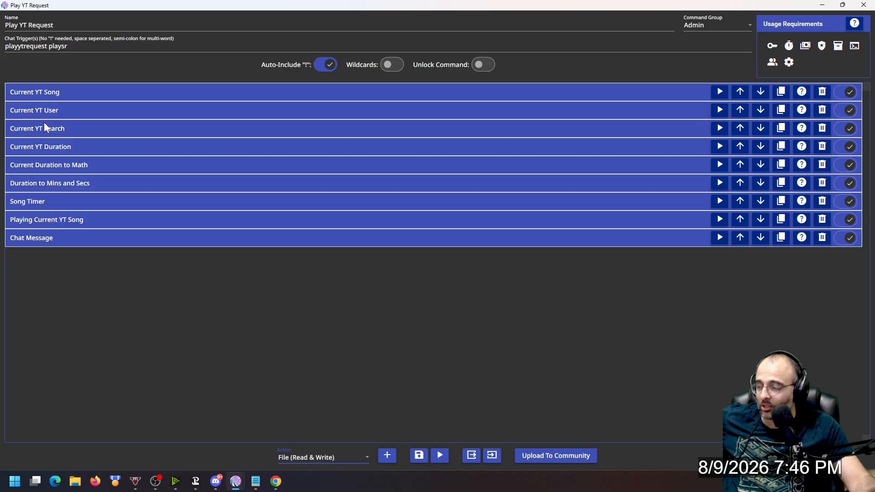
click(37, 95)
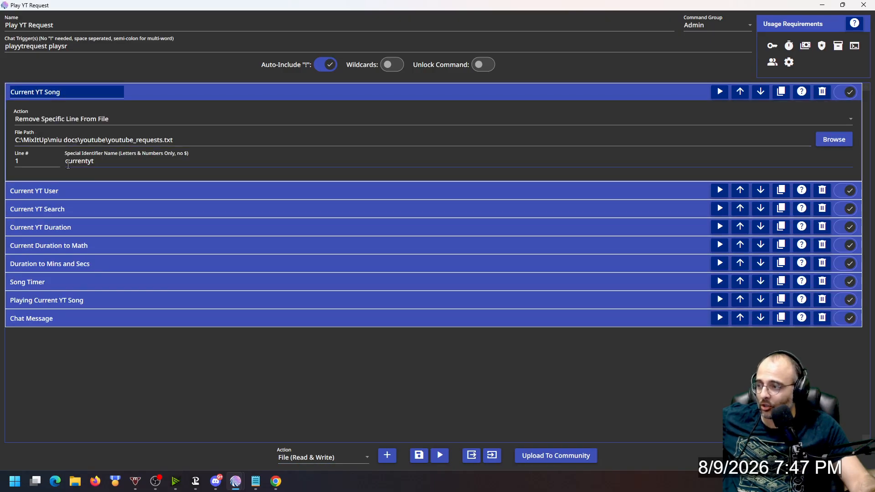
click(125, 91)
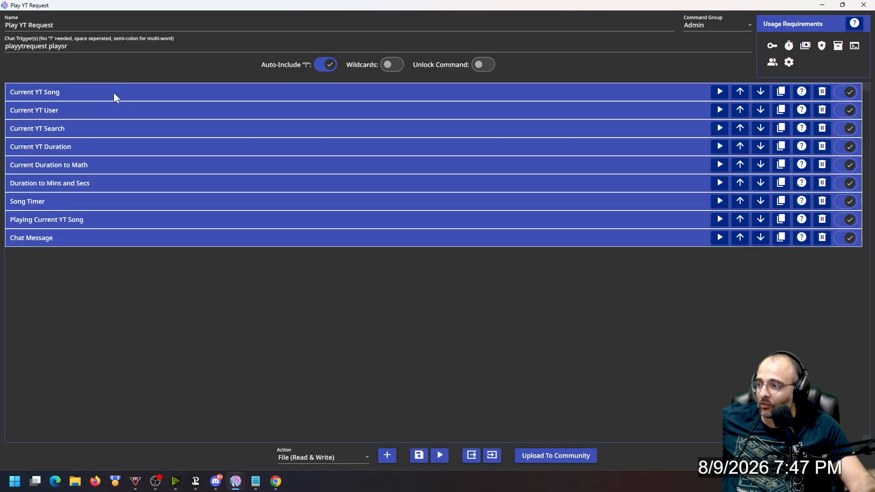
- Review the file path, line number and identifier of Current YT User, Current YT Search and Current YT Duration, collapsing each
click(66, 110)
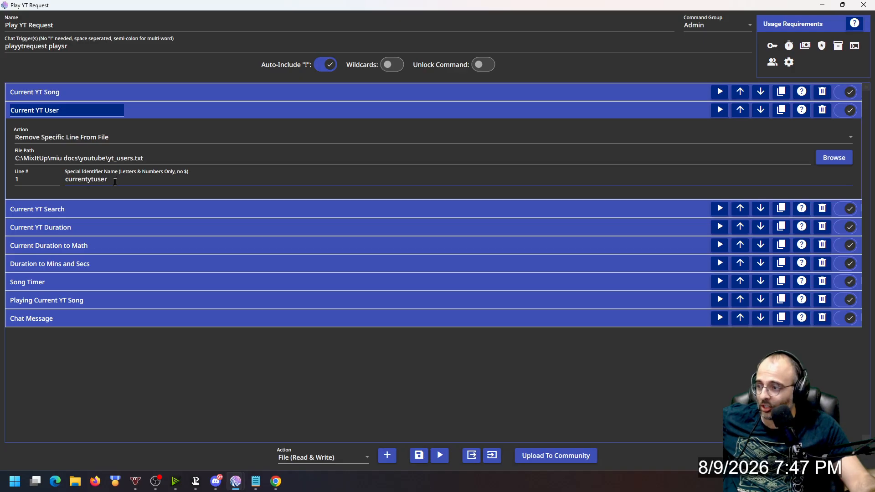
click(131, 112)
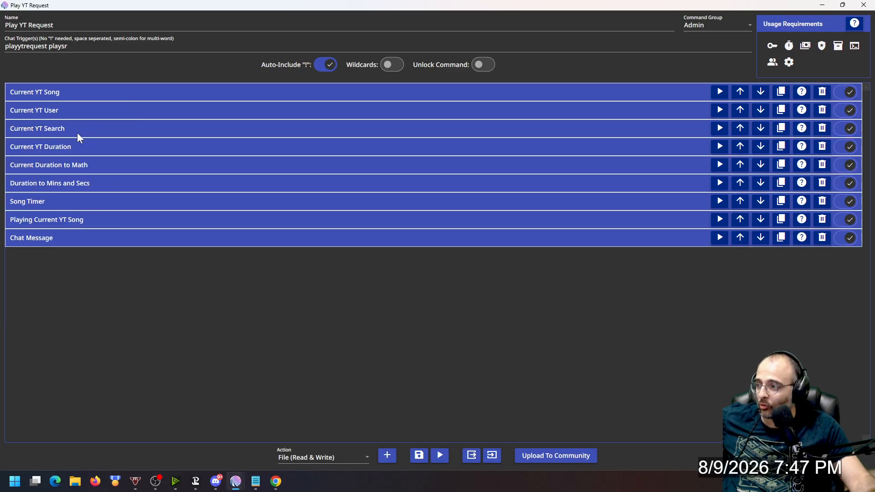
click(61, 130)
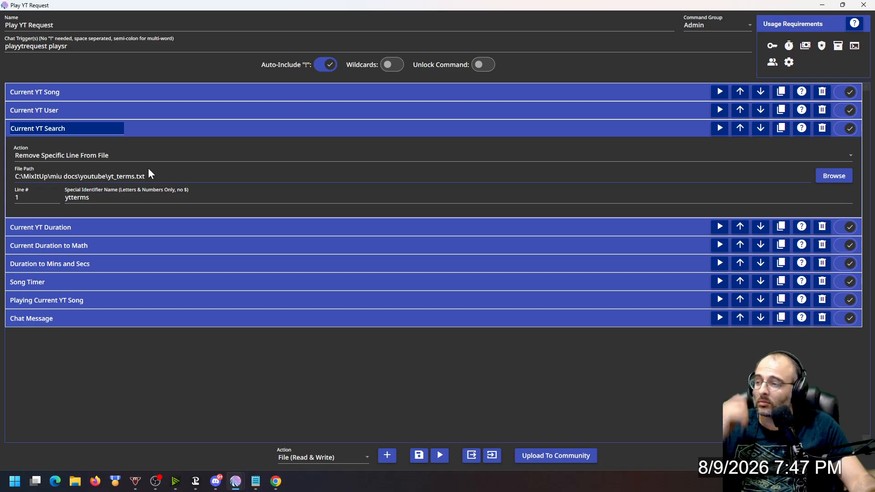
click(130, 127)
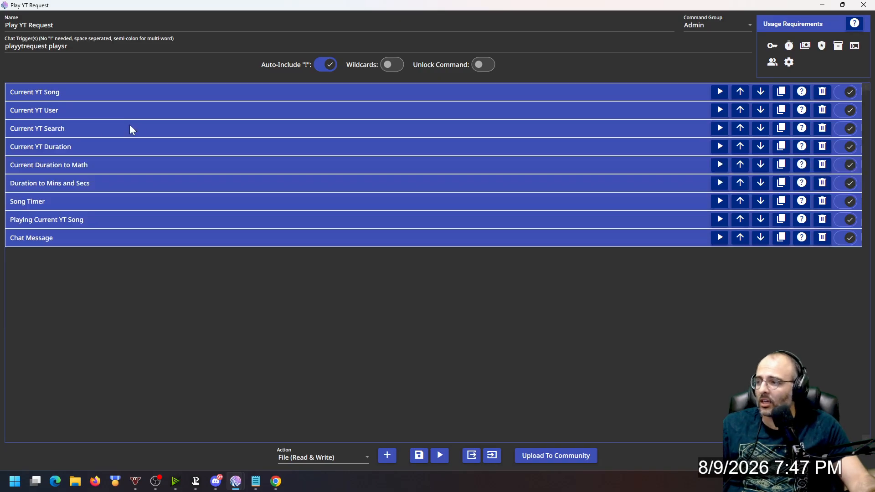
click(81, 149)
click(174, 218)
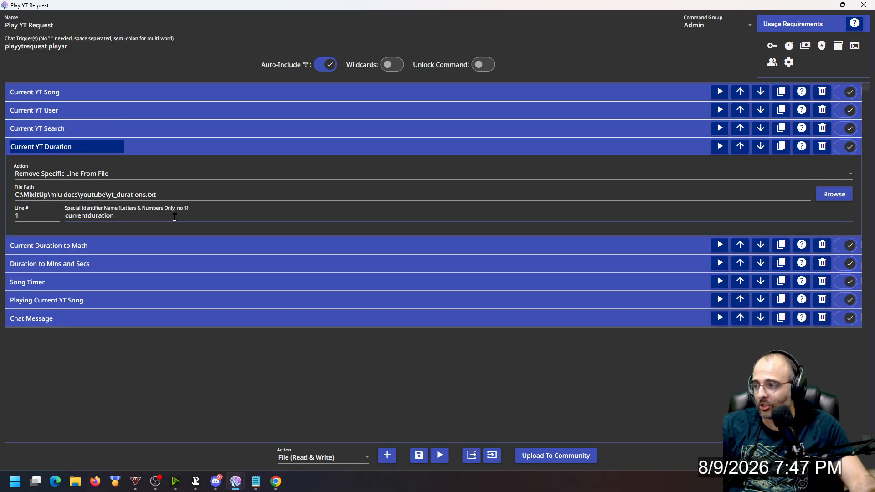
click(132, 147)
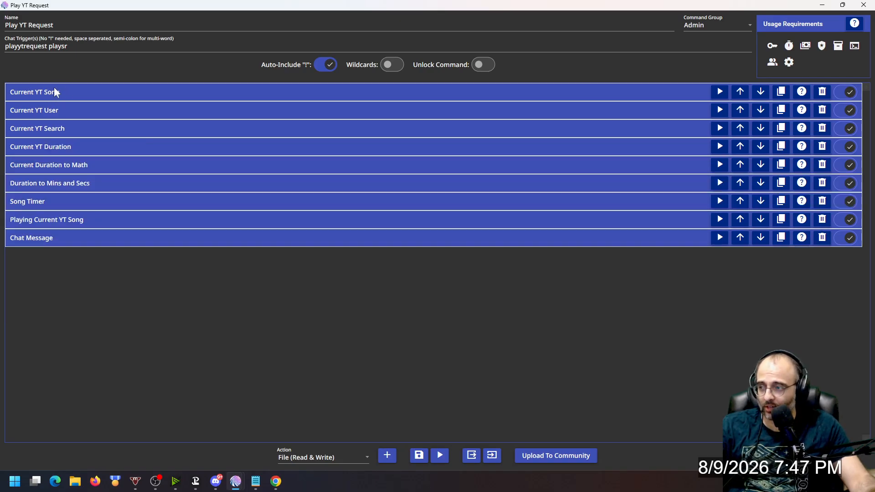
- Pick Special Identifier as the action type and compare the Current Duration to Math identifier with the one in Current YT Duration
click(94, 167)
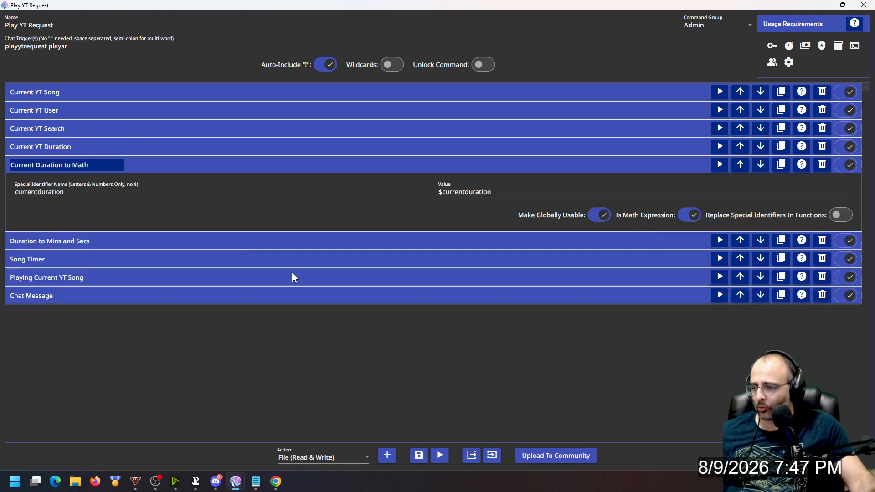
click(307, 457)
scroll(353, 414, down, 8)
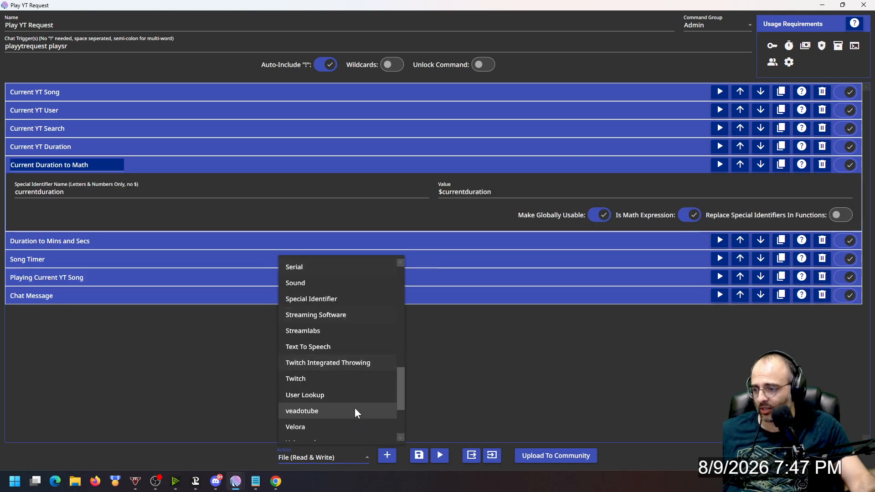
scroll(354, 404, up, 2)
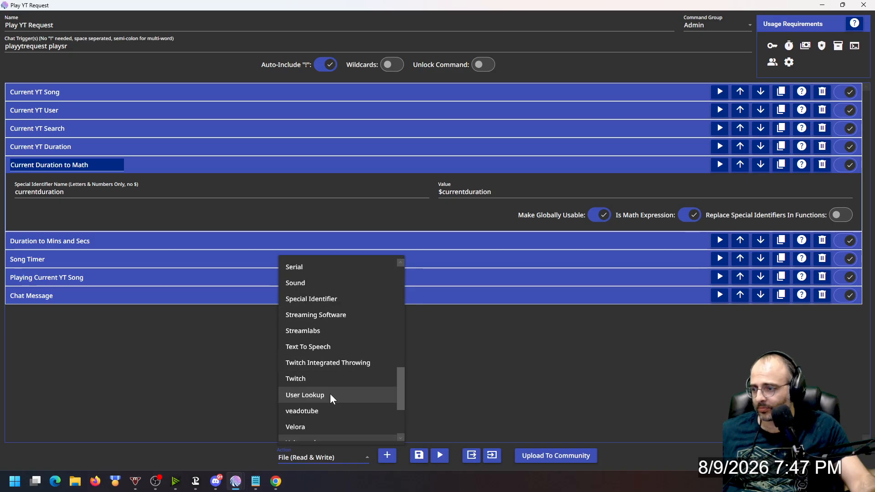
click(346, 301)
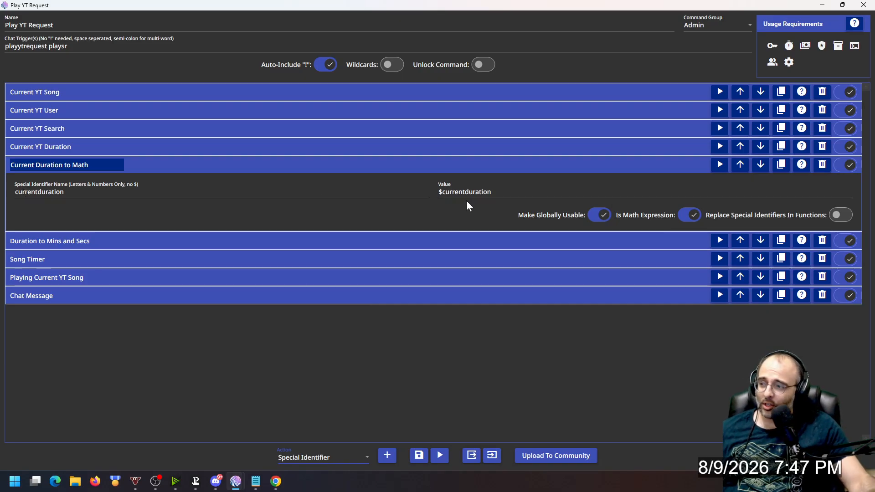
click(161, 148)
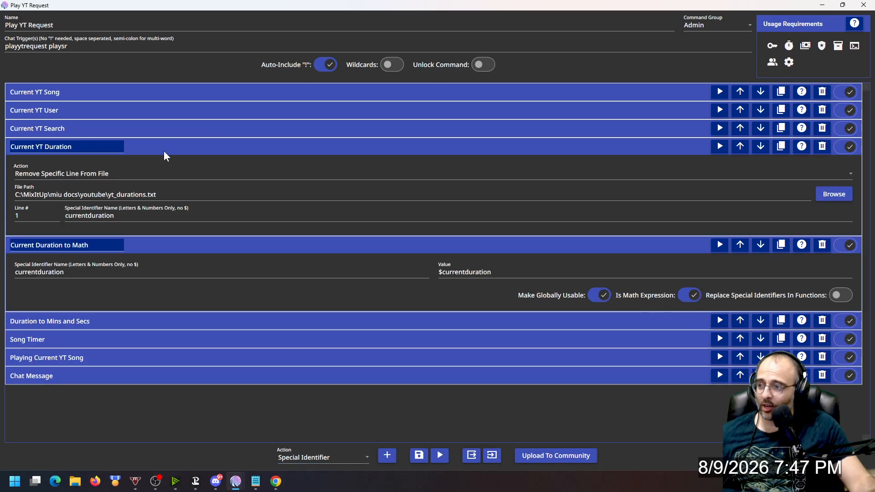
click(217, 145)
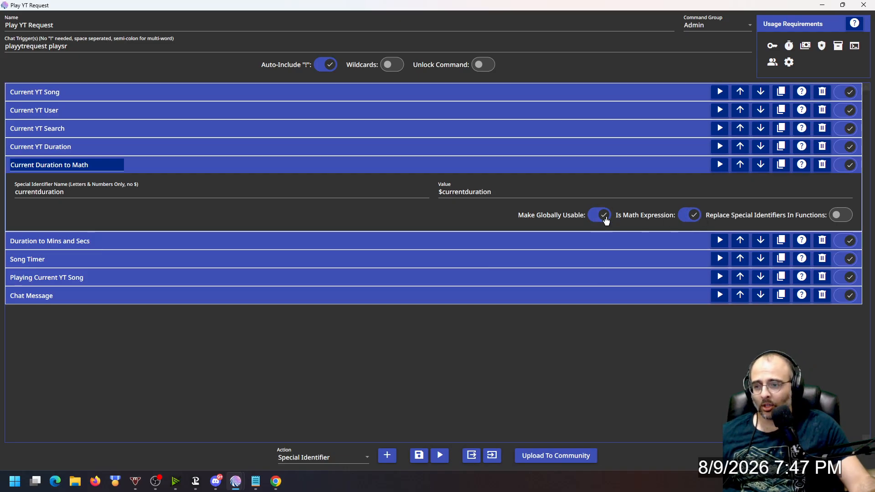
- Locate the Script action type and review the Javascript code of Duration to Mins and Secs, collapsing it when done
click(260, 166)
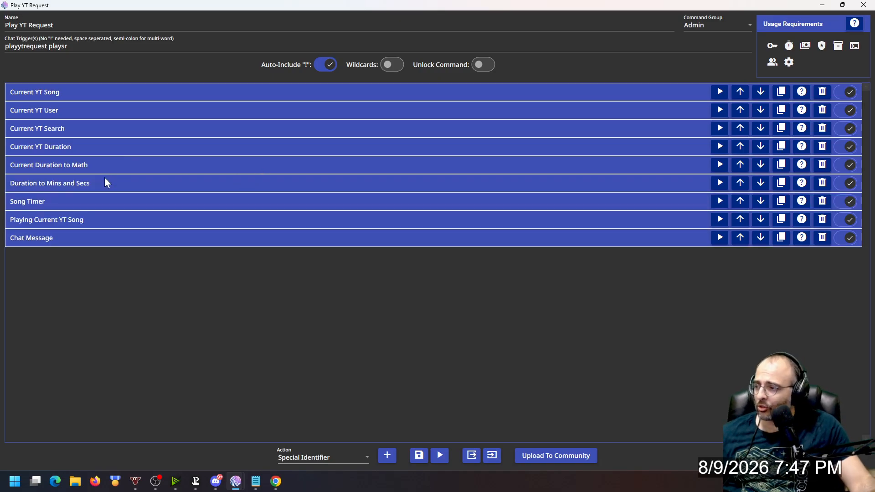
click(342, 457)
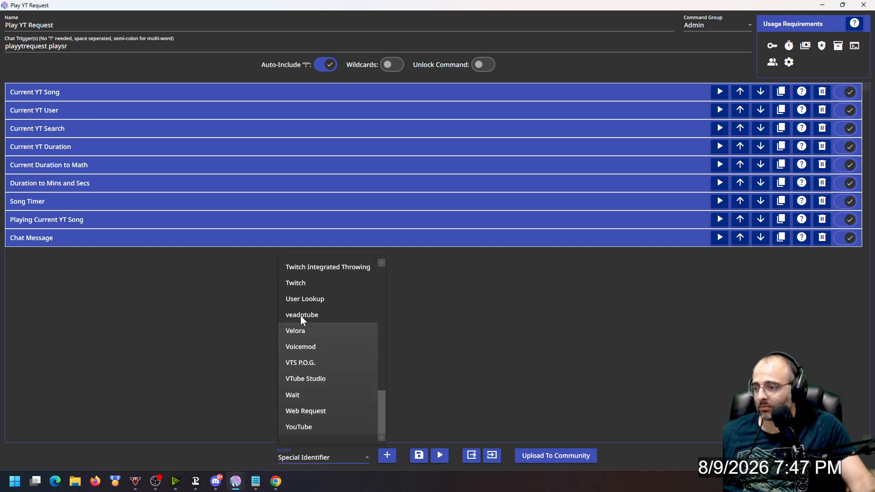
scroll(312, 319, up, 2)
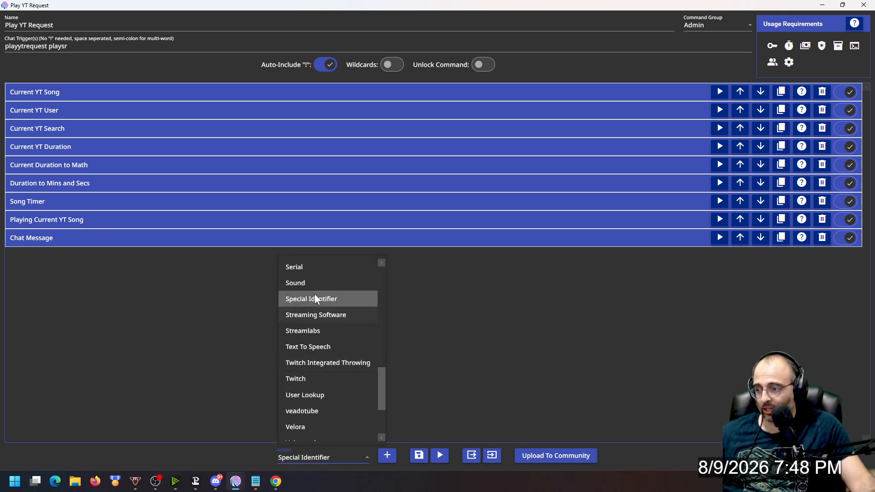
scroll(317, 283, up, 1)
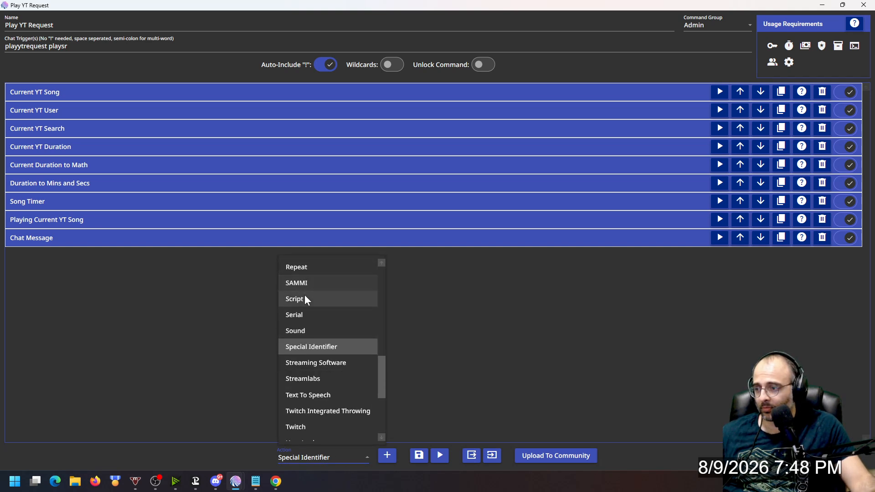
click(450, 329)
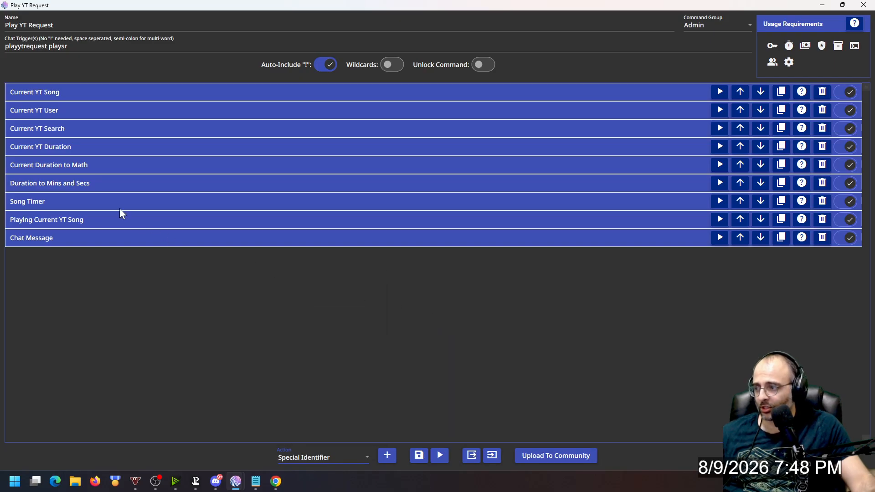
click(113, 185)
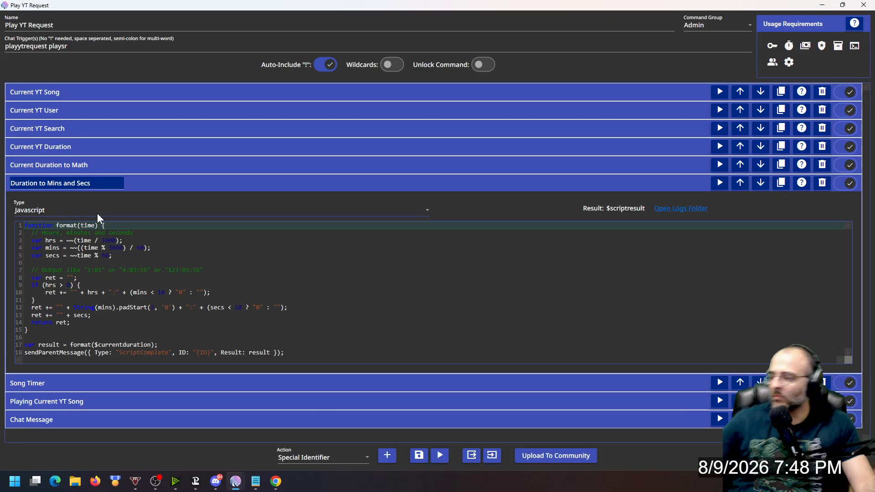
click(143, 184)
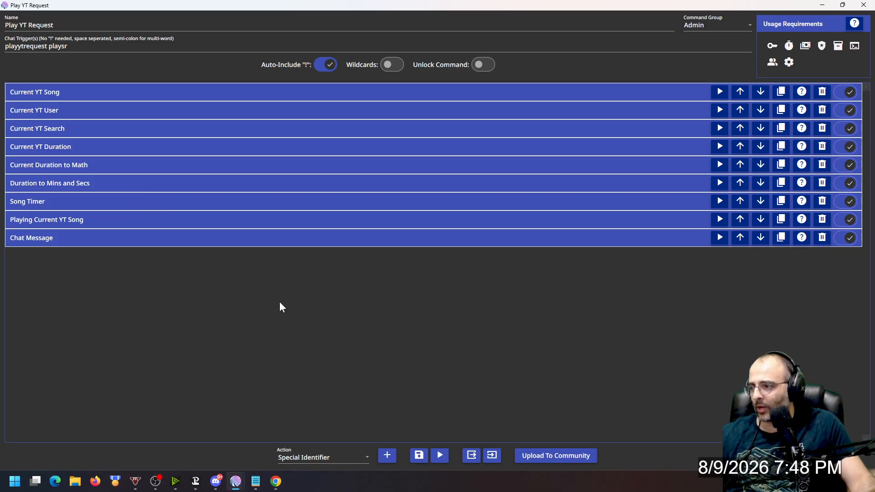
- Pick Overlay (Images & Videos) as the action type and review the details and position settings of Song Timer
click(252, 204)
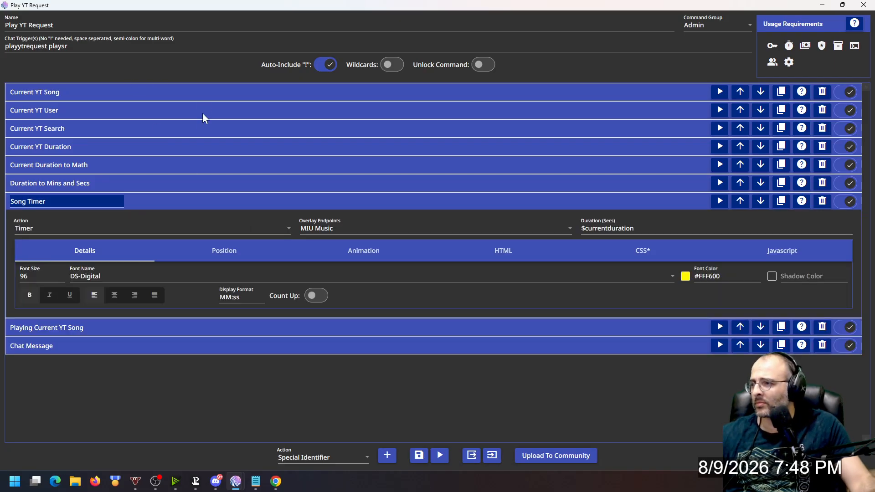
click(367, 455)
scroll(332, 378, up, 3)
scroll(332, 378, down, 3)
scroll(331, 378, up, 5)
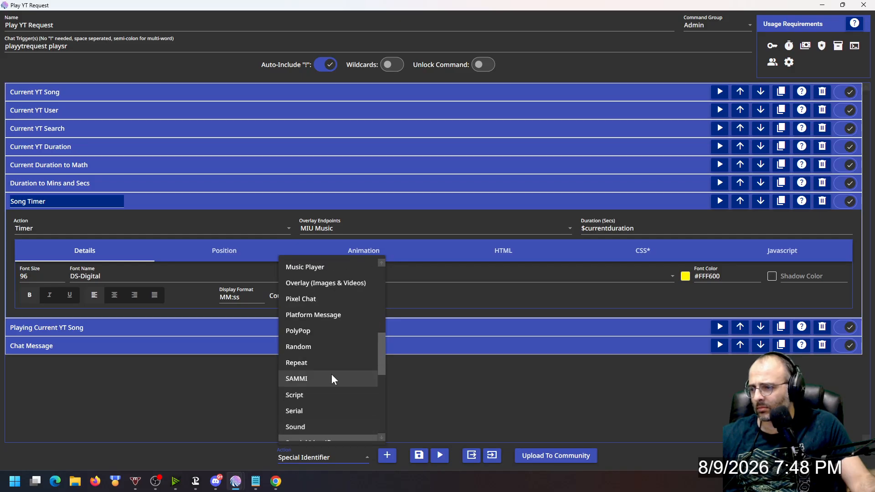
scroll(332, 365, up, 1)
click(331, 337)
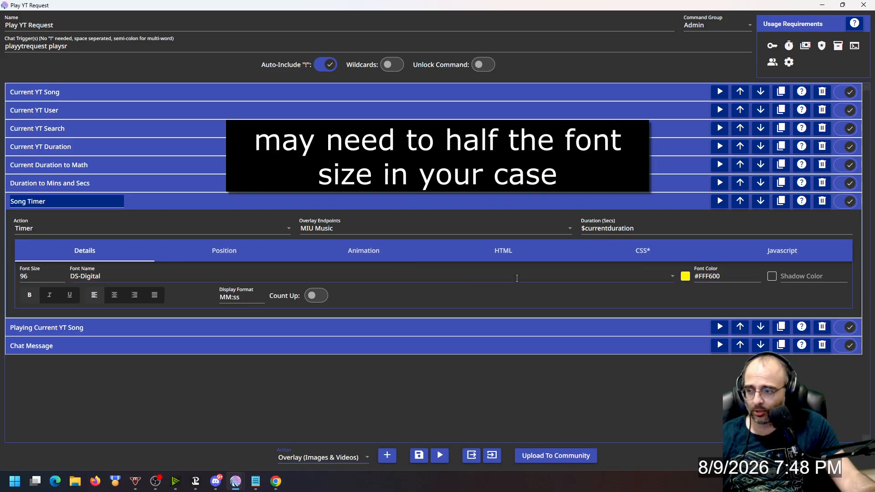
click(232, 252)
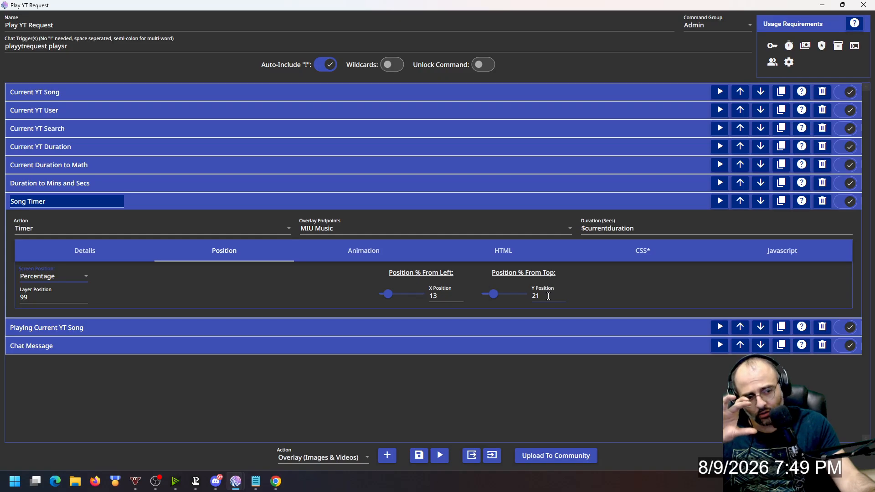
click(154, 204)
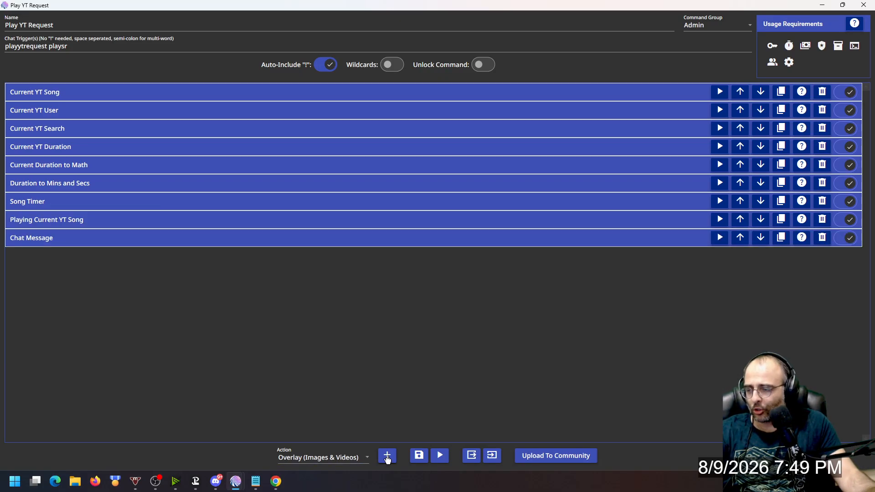
- Review the details and position of Playing Current YT Song, comparing its video ID with the identifier in Current YT Song
click(116, 218)
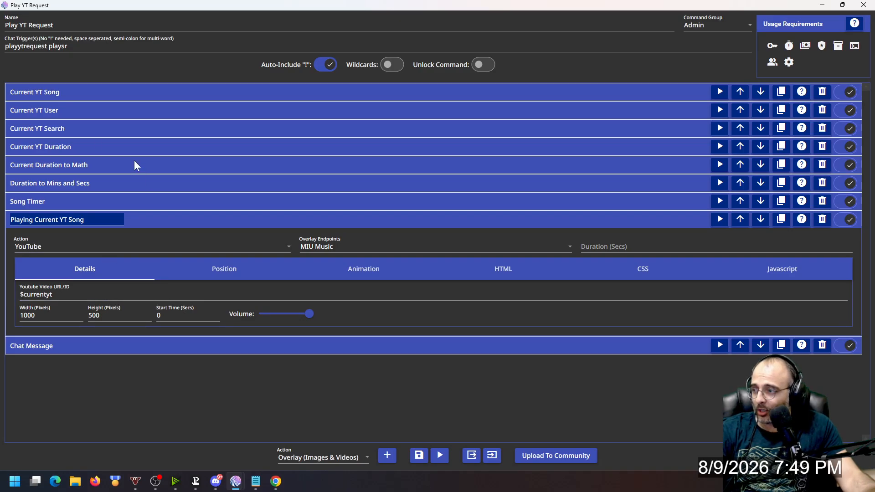
click(50, 94)
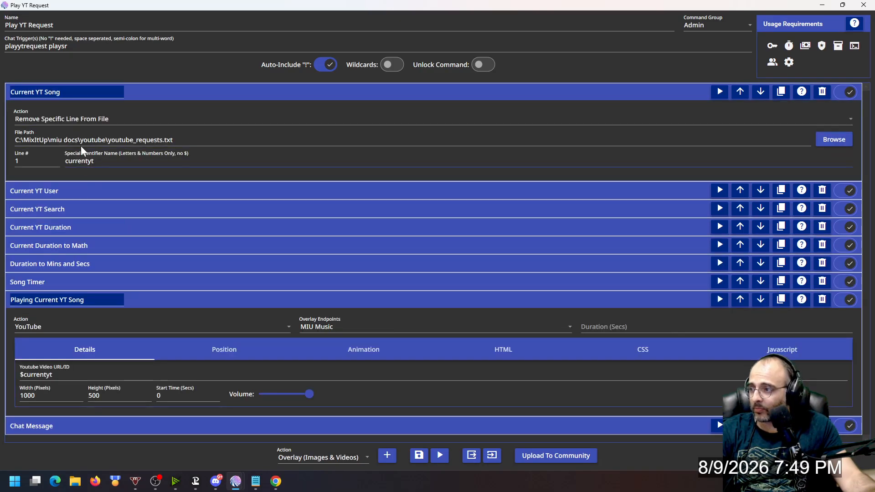
click(139, 92)
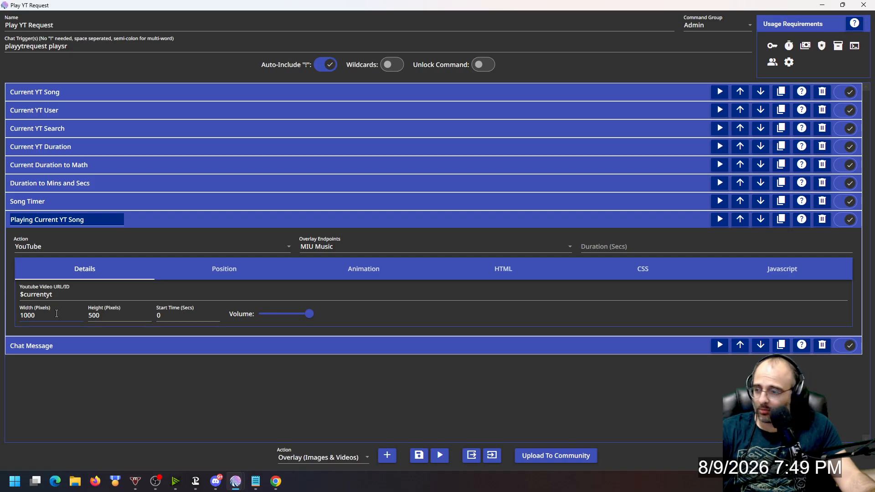
click(227, 268)
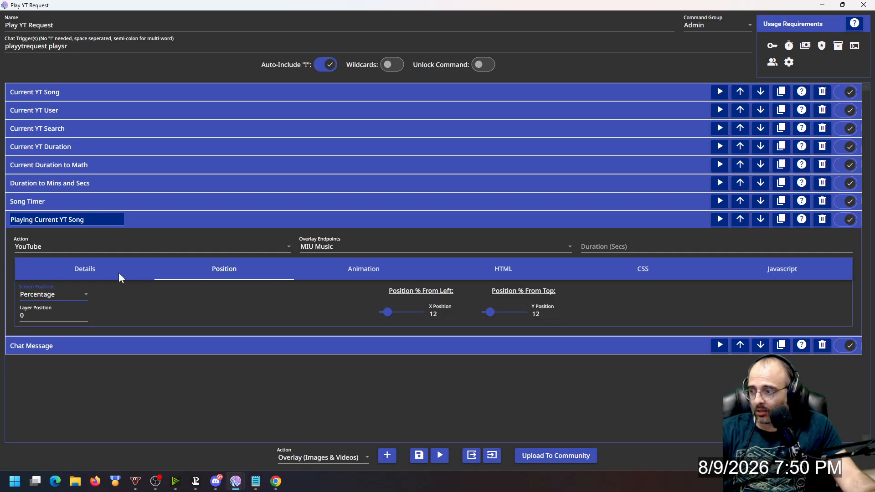
click(160, 214)
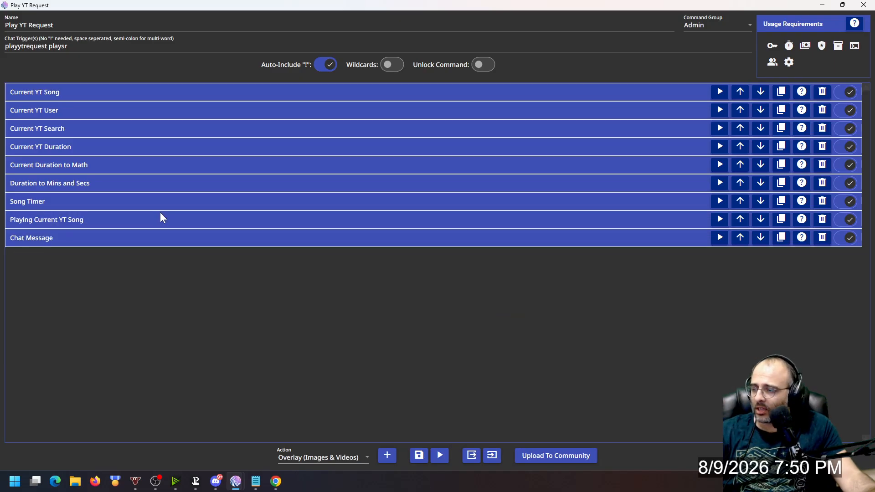
- Pick Chat Message as the action type, review the text of the Chat Message action, and save the Play YT Request command
click(146, 241)
click(325, 455)
scroll(338, 319, up, 4)
scroll(336, 289, up, 3)
click(330, 264)
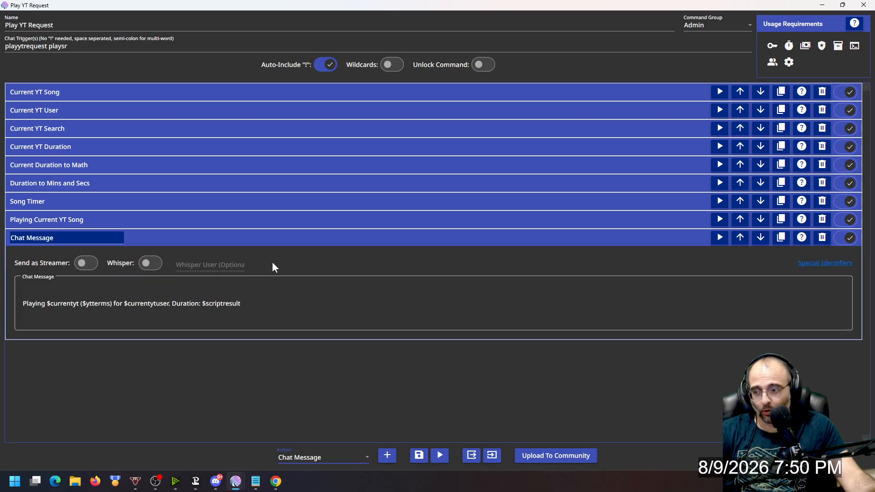
click(275, 239)
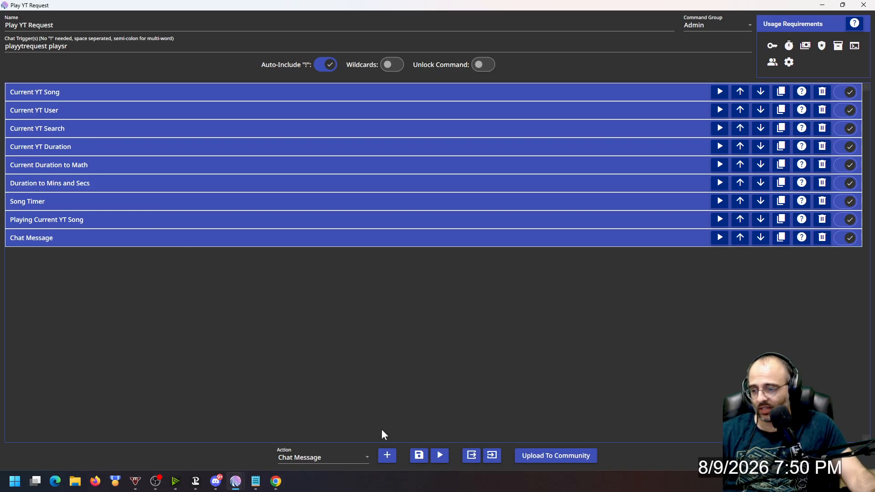
click(420, 453)
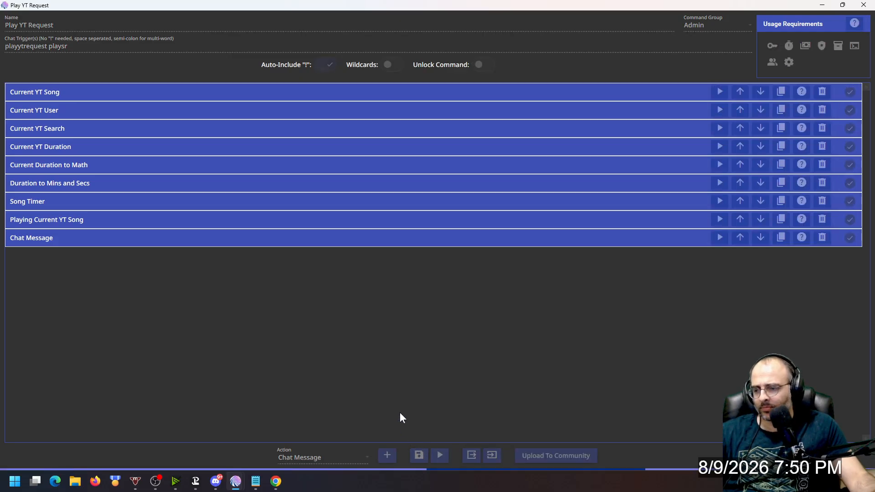